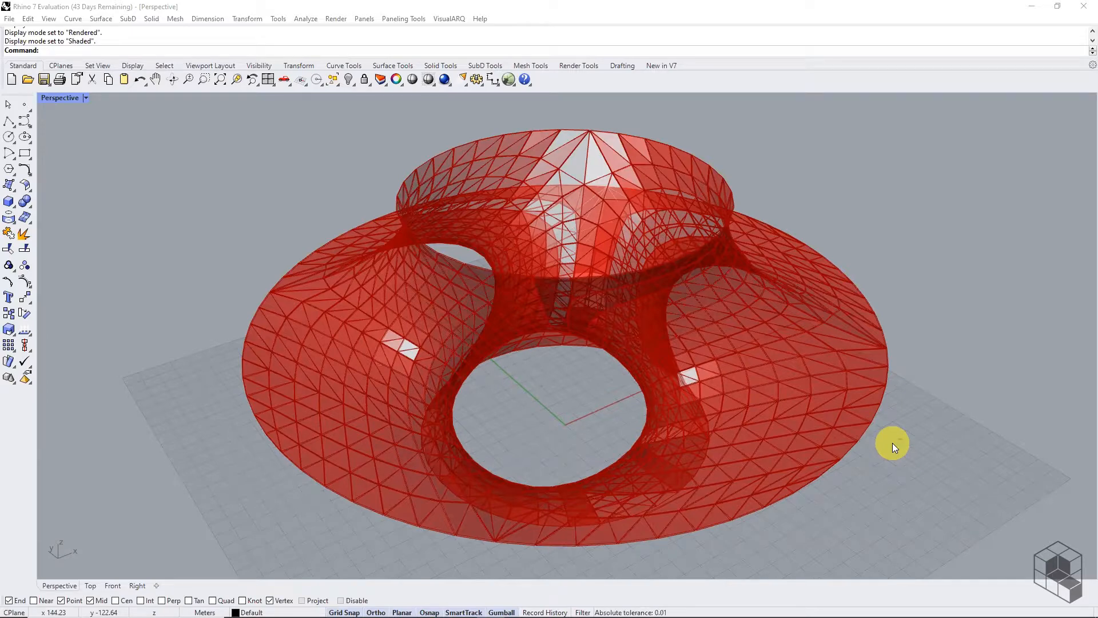
Examine a triangulated mesh panel pair along its shared diagonal, marking up the cable tie slot locations and the 1.5 by 0.9 slot size.
scroll(803, 381, "up", 5)
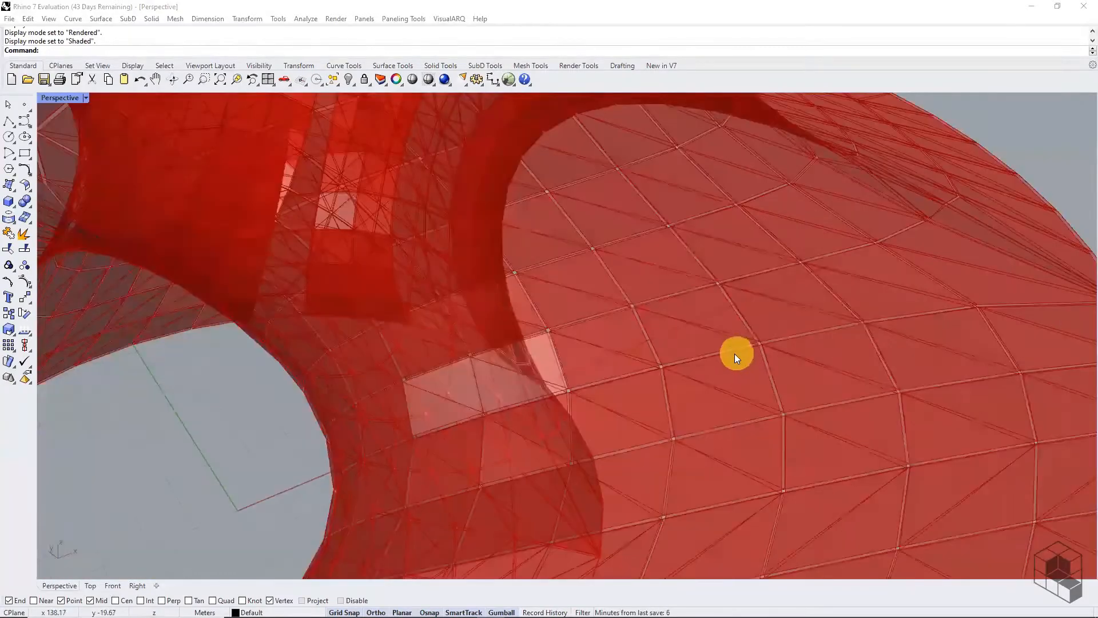
scroll(735, 353, "up", 2)
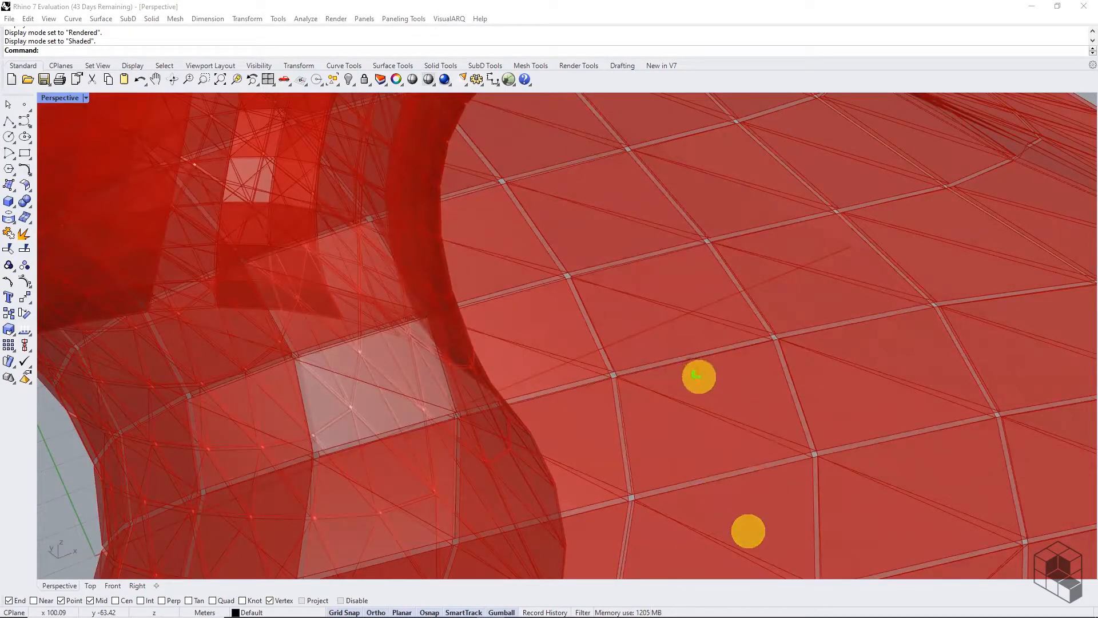
left_click_drag(699, 376, 697, 372)
left_click_drag(784, 396, 783, 396)
left_click_drag(732, 456, 731, 454)
left_click_drag(635, 439, 639, 438)
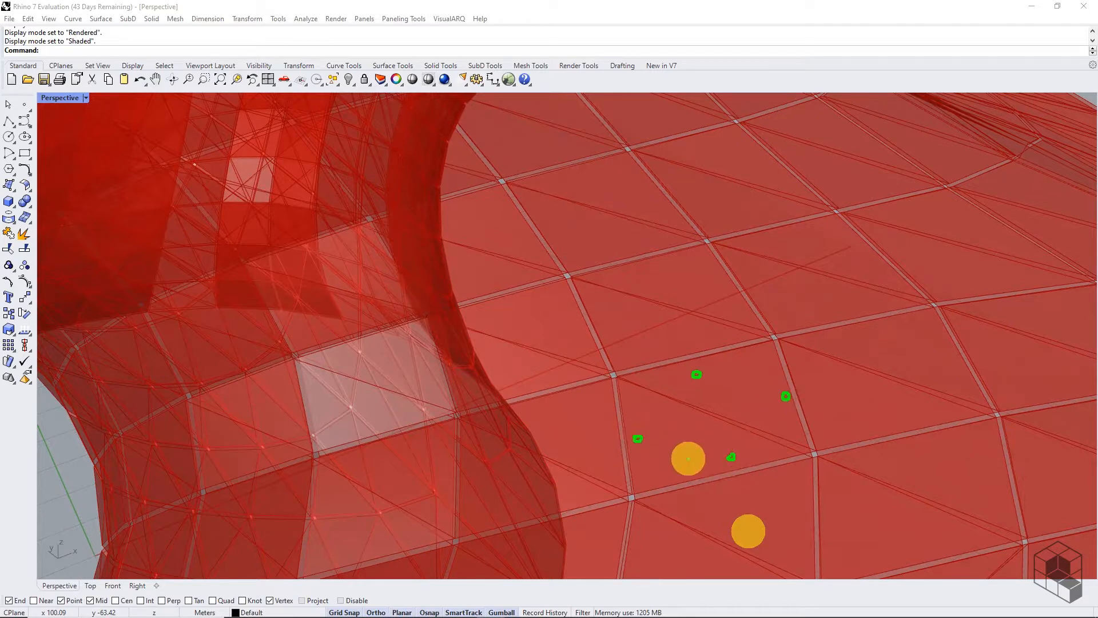
key("Escape")
key("ctrl+2")
left_click_drag(707, 402, 727, 404)
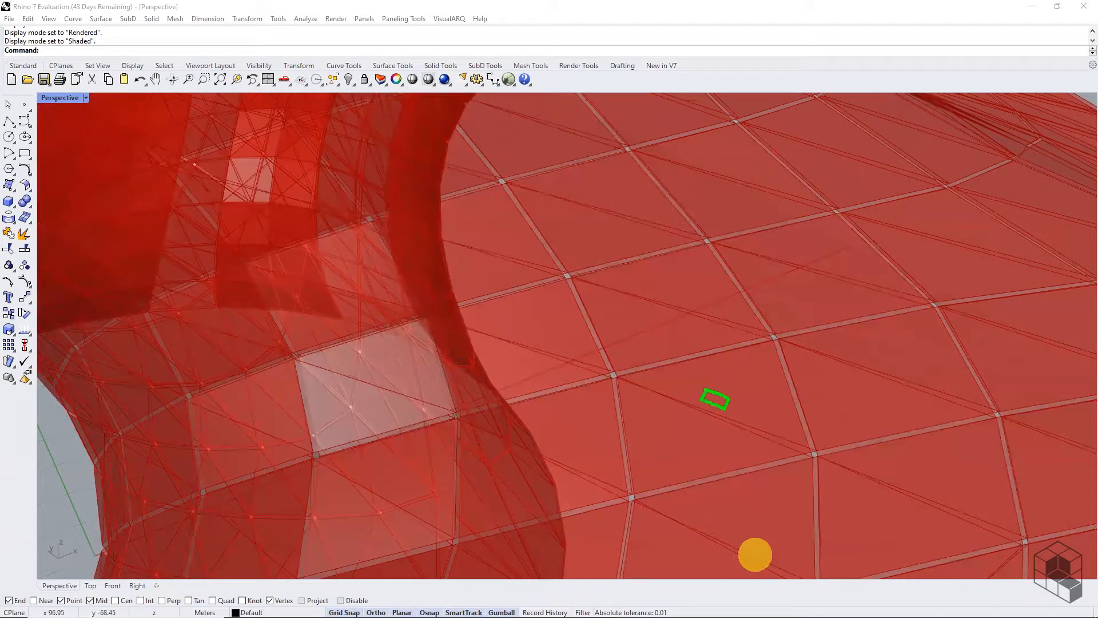
left_click_drag(743, 408, 757, 411)
left_click_drag(711, 377, 733, 372)
left_click(720, 379)
left_click_drag(621, 380, 806, 457)
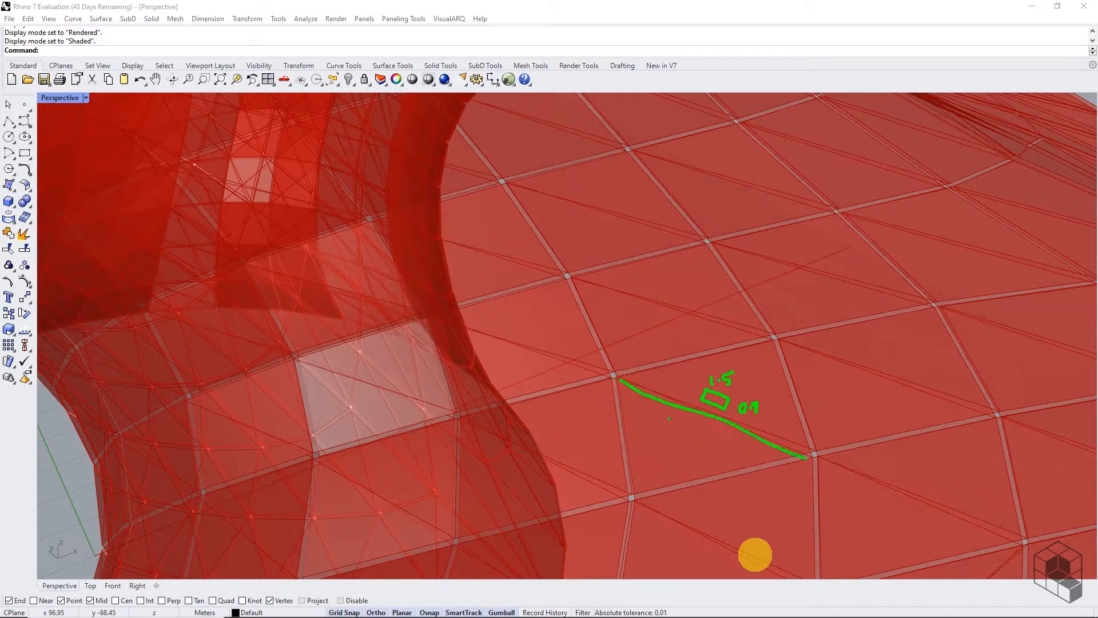
left_click_drag(689, 425, 687, 432)
mouse_move(707, 399)
left_mouse_down()
mouse_move(686, 438)
mouse_move(723, 411)
left_mouse_up()
key("Escape")
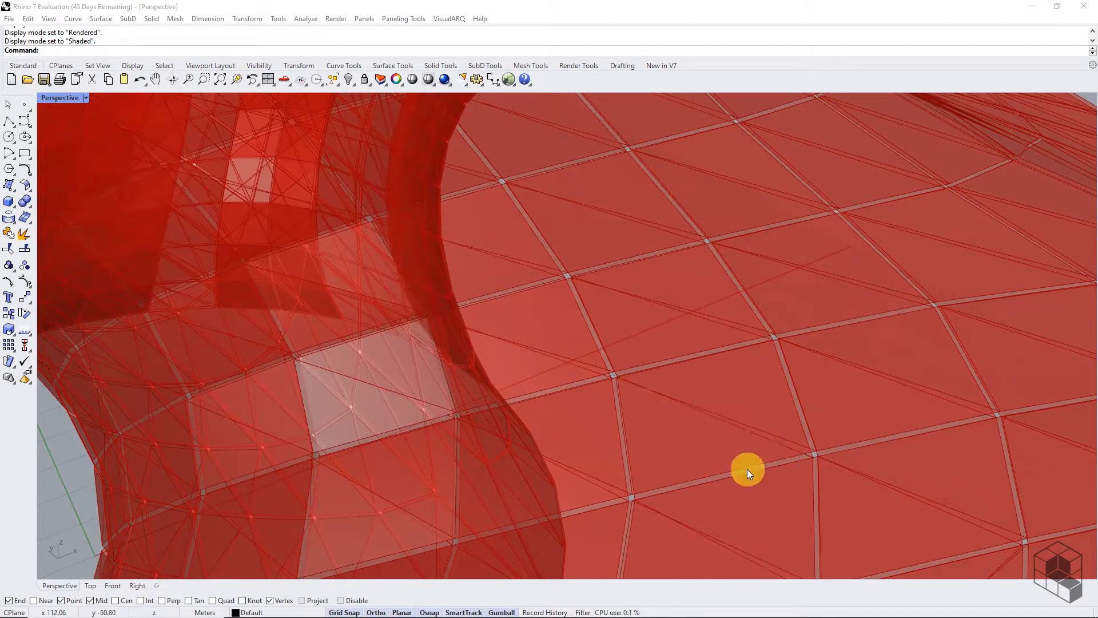
Inspect how the cable tie slots are distributed and oriented on the triangular panels across the whole pavilion.
scroll(747, 469, "down", 15)
scroll(595, 509, "up", 5)
scroll(629, 486, "down", 3)
right_click_drag(680, 478, 653, 443, "shift")
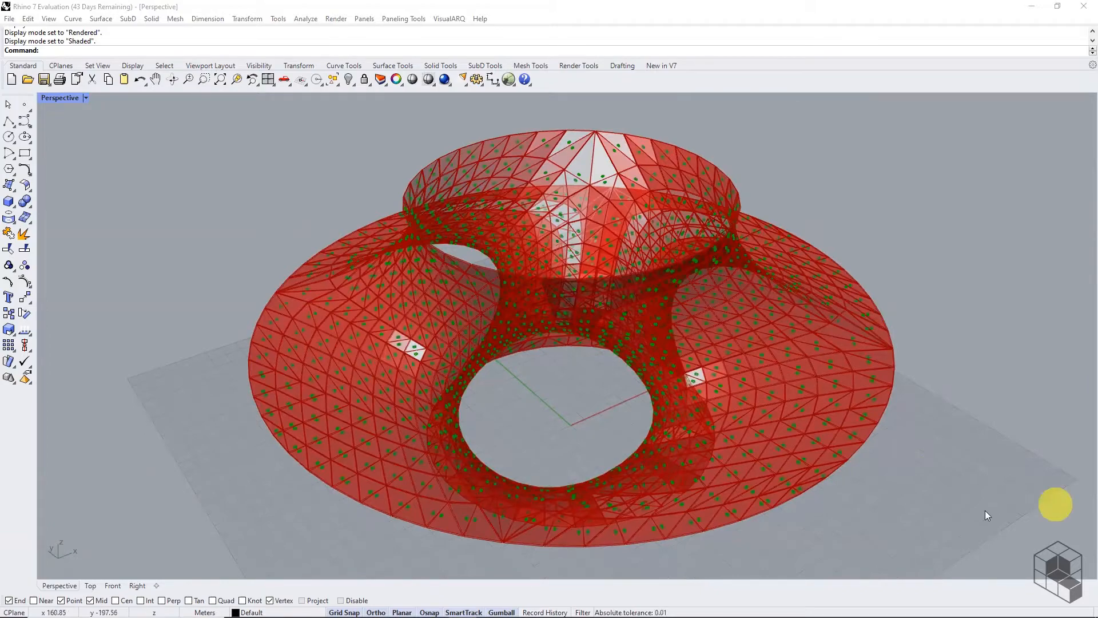
scroll(784, 456, "up", 6)
scroll(783, 456, "down", 8)
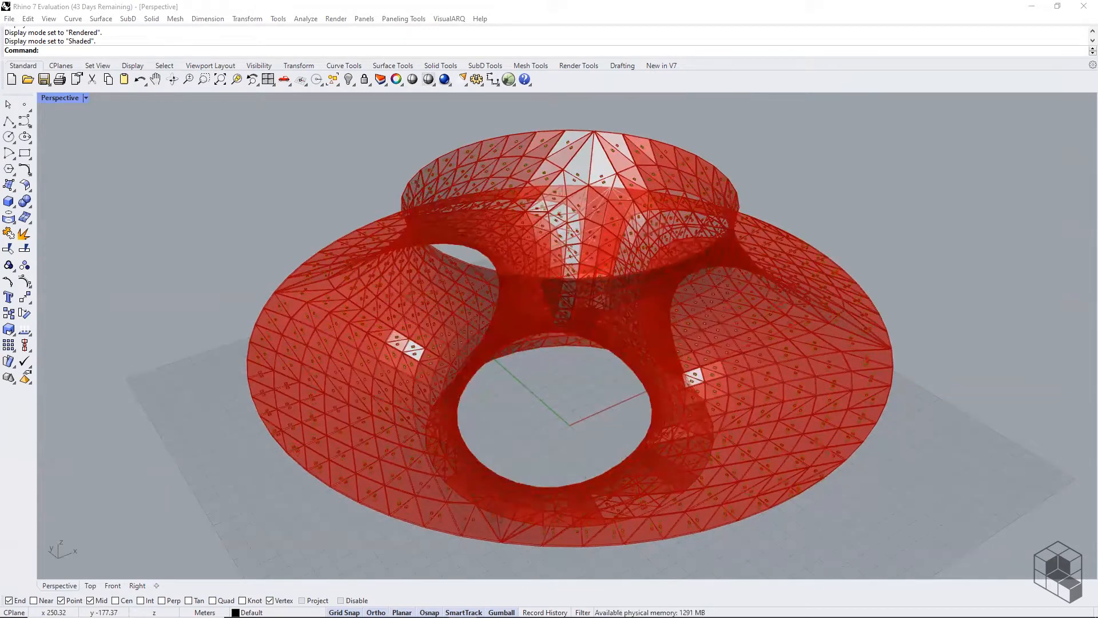
right_click_drag(824, 438, 784, 452)
scroll(785, 451, "up", 10)
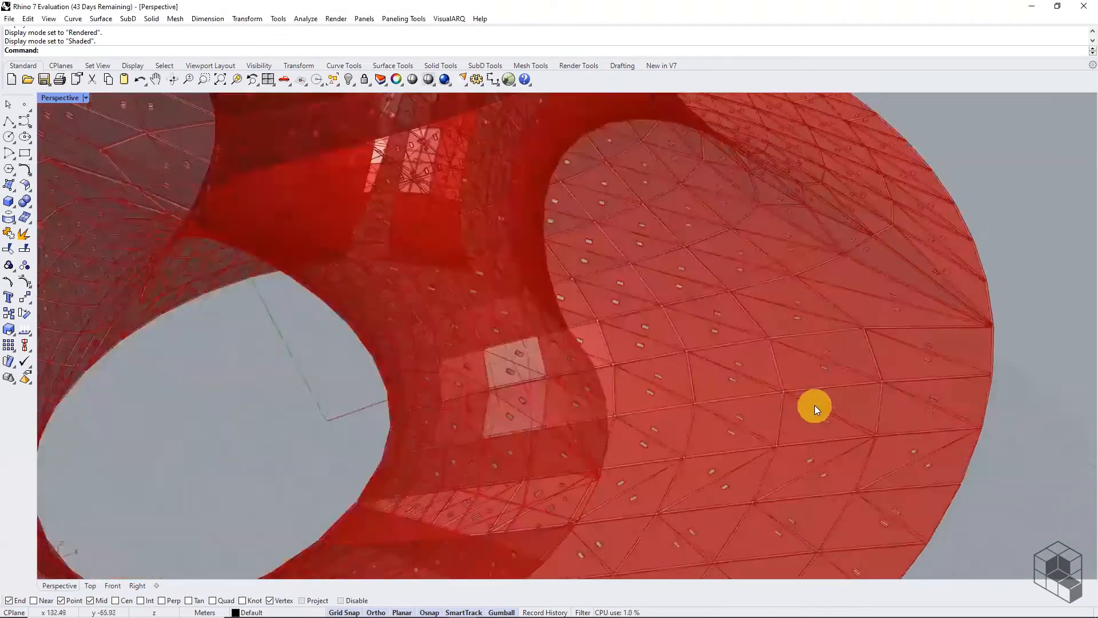
right_click_drag(824, 416, 777, 441)
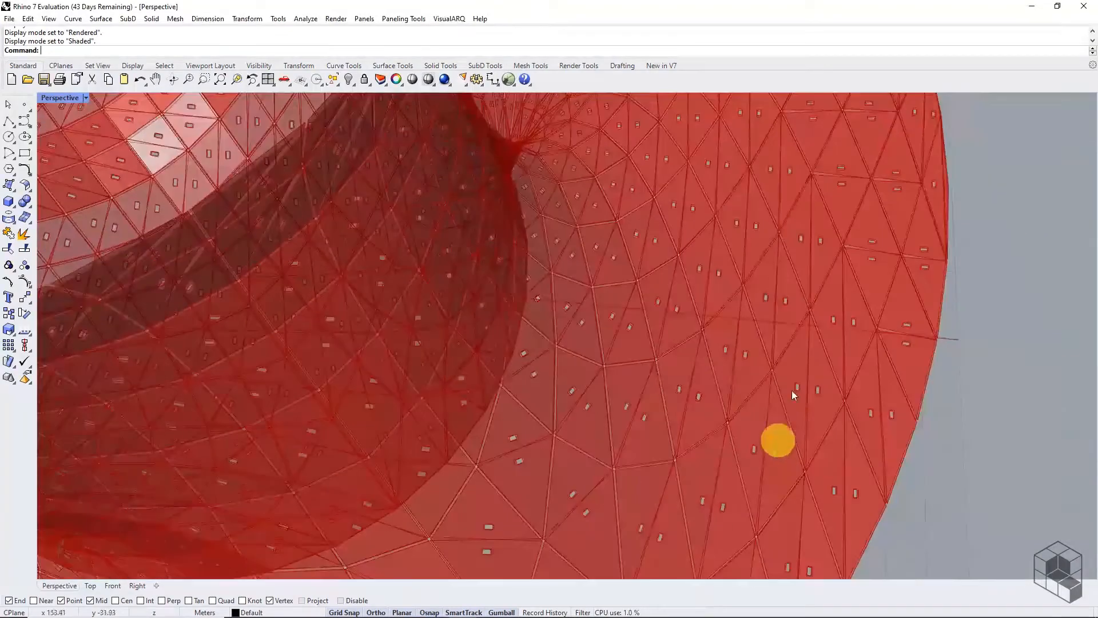
scroll(816, 292, "up", 5)
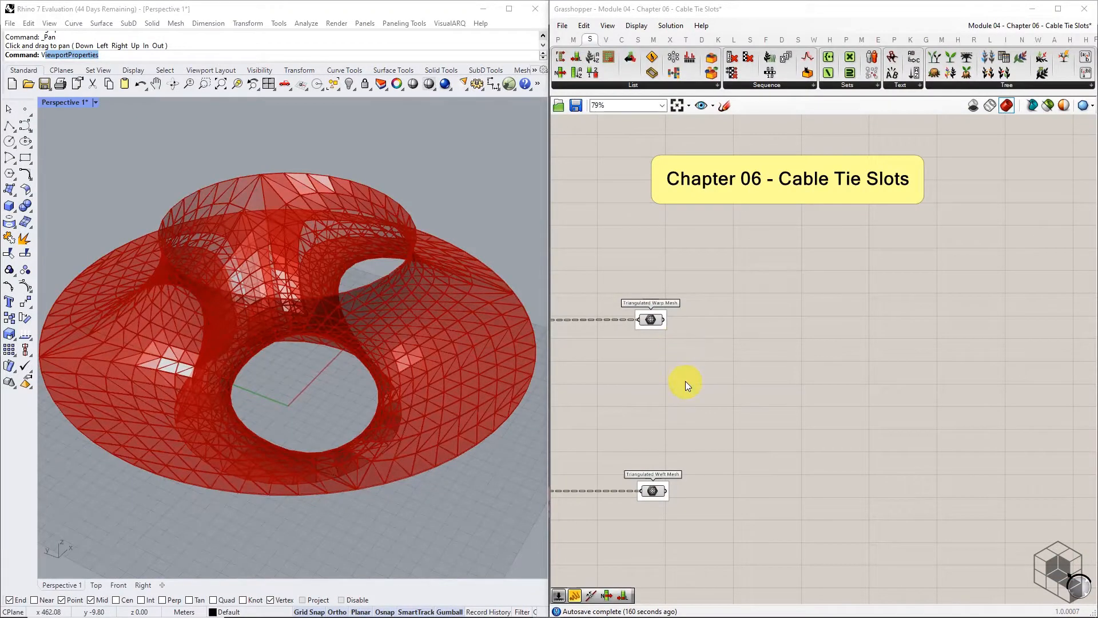
Add a Deconstruct Mesh component and feed the Triangulated Warp Mesh into its Mesh input.
left_click(653, 320)
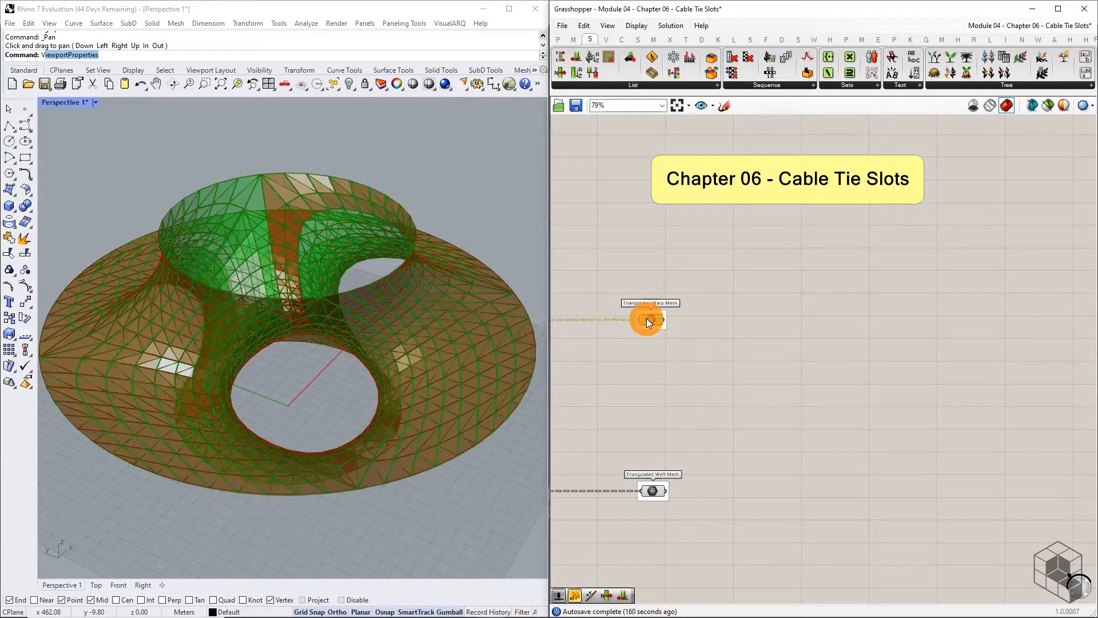
left_click(709, 389)
left_click(653, 39)
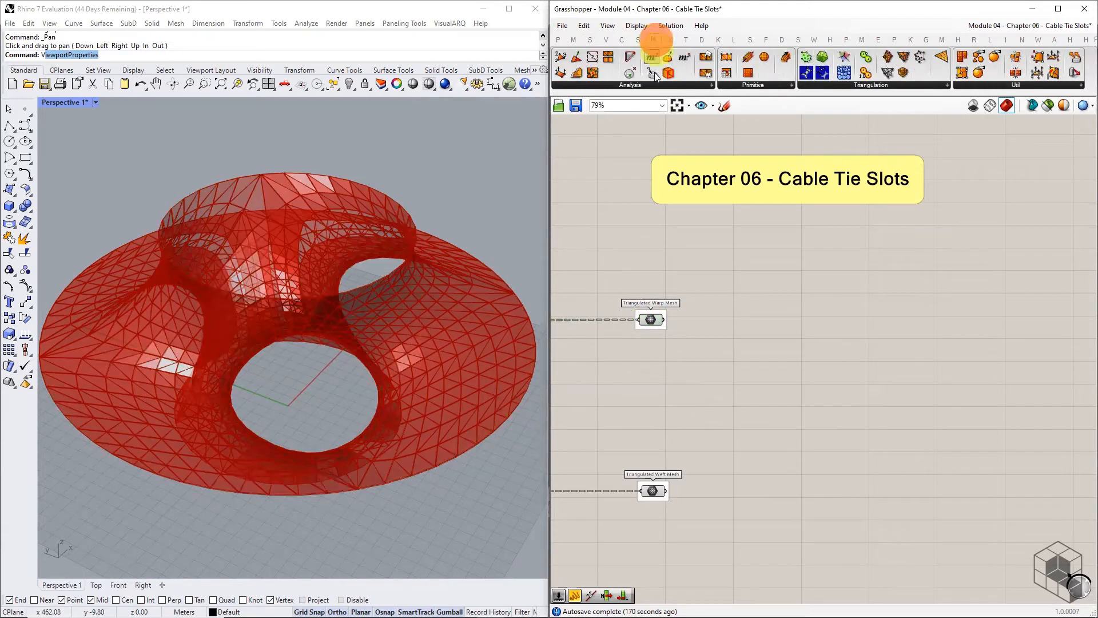
left_click(651, 86)
left_click_drag(664, 107, 767, 329)
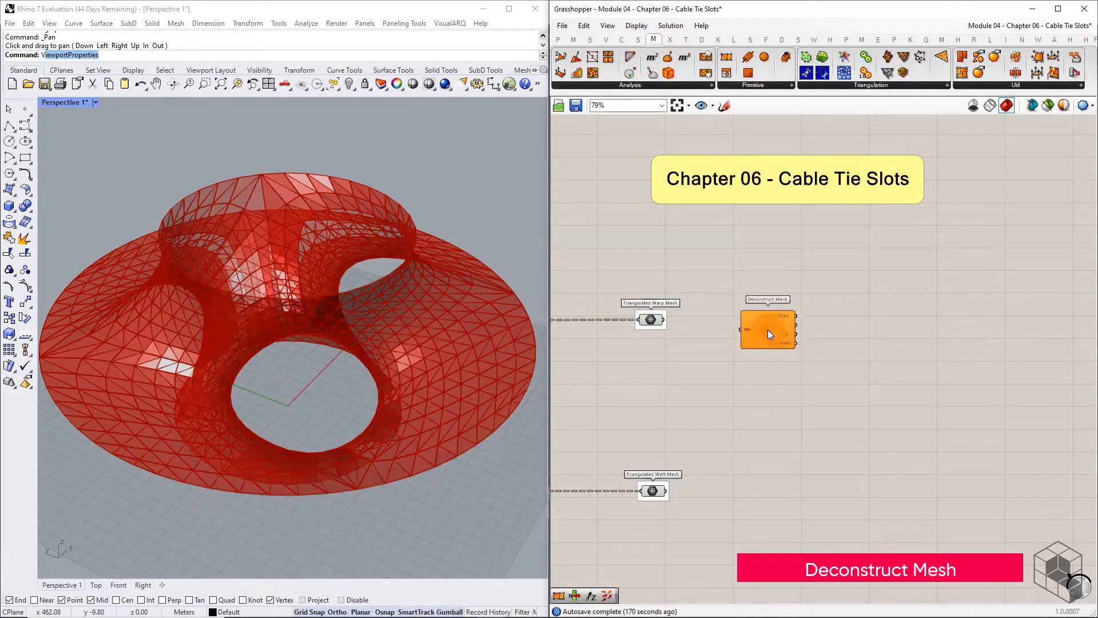
left_click_drag(665, 319, 775, 328)
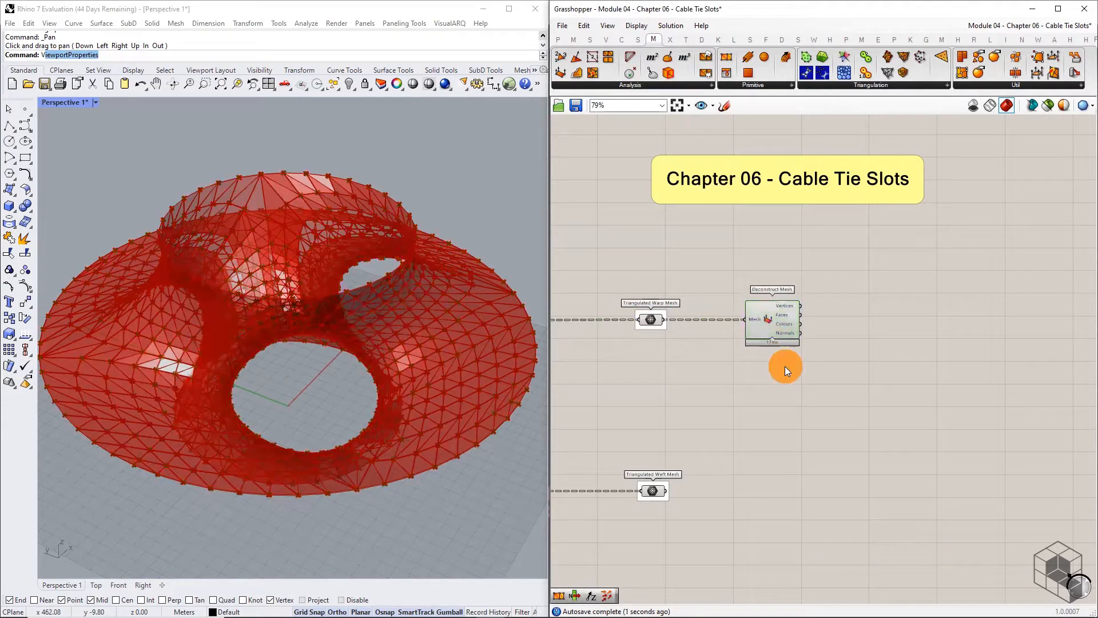
Add a List Item component and connect the deconstructed mesh's Vertices to its List input.
right_click_drag(818, 345, 720, 325)
scroll(719, 325, "up", 4)
mouse_move(701, 285)
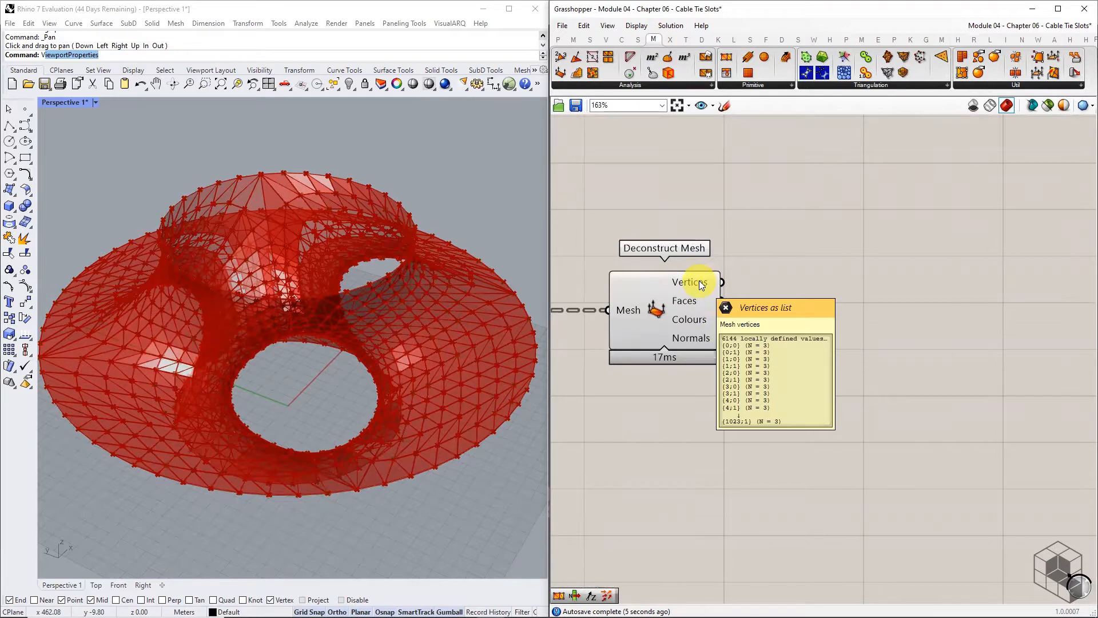
mouse_move(591, 46)
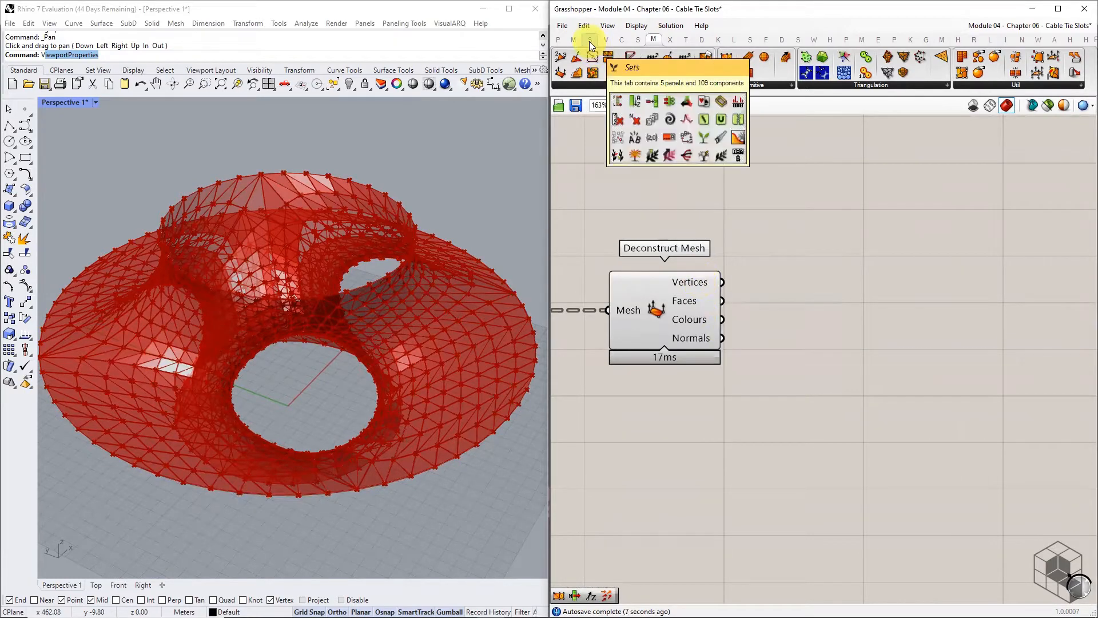
left_click(590, 40)
left_click(599, 85)
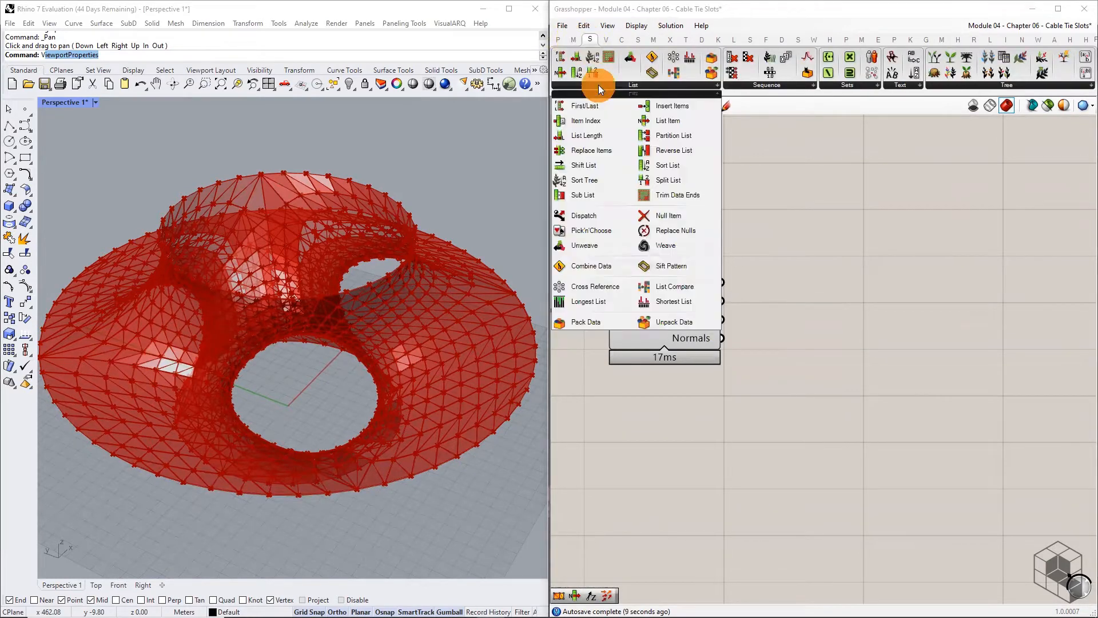
left_click_drag(668, 120, 785, 261)
Add the +1 and +2 outputs to List Item and align the component with Deconstruct Mesh.
scroll(921, 289, "up", 4)
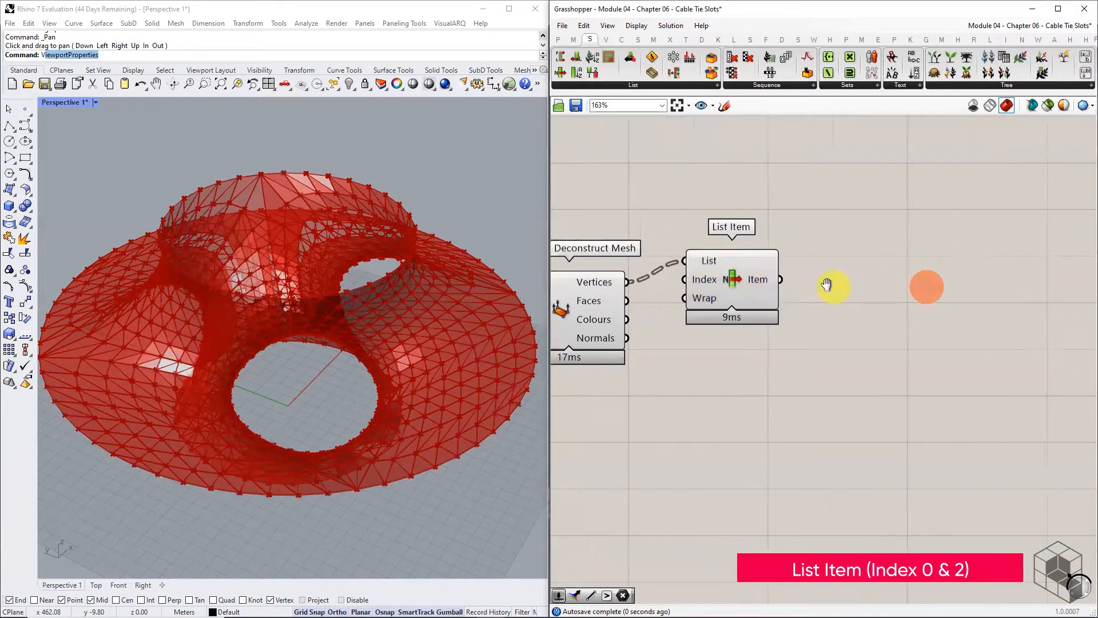
left_click(739, 333)
left_click(740, 332)
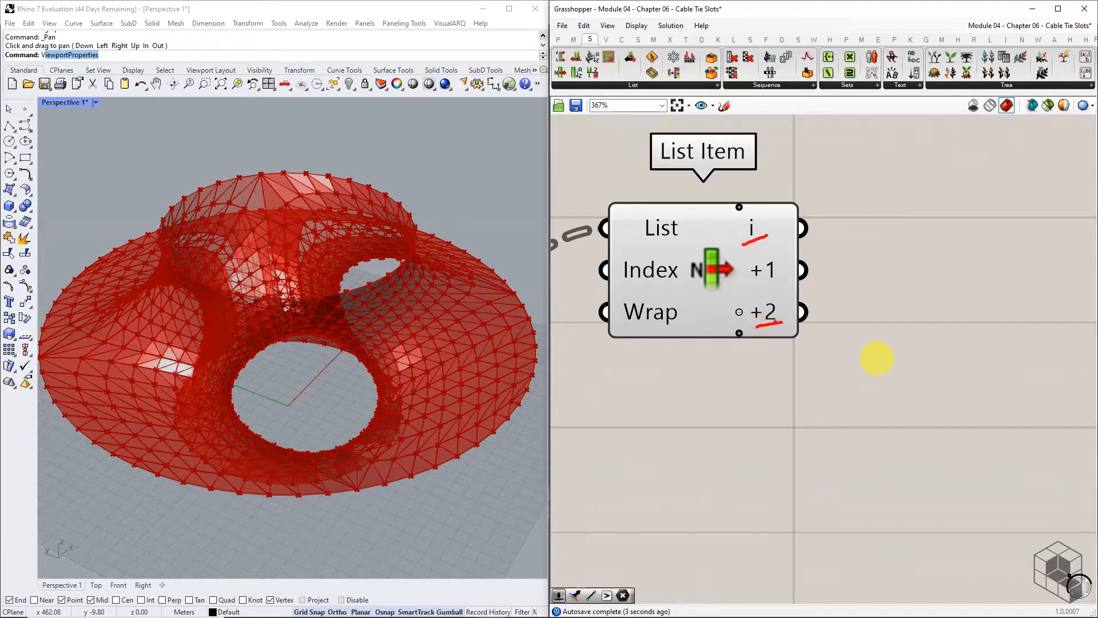
scroll(774, 320, "down", 3)
left_click_drag(758, 311, 745, 266)
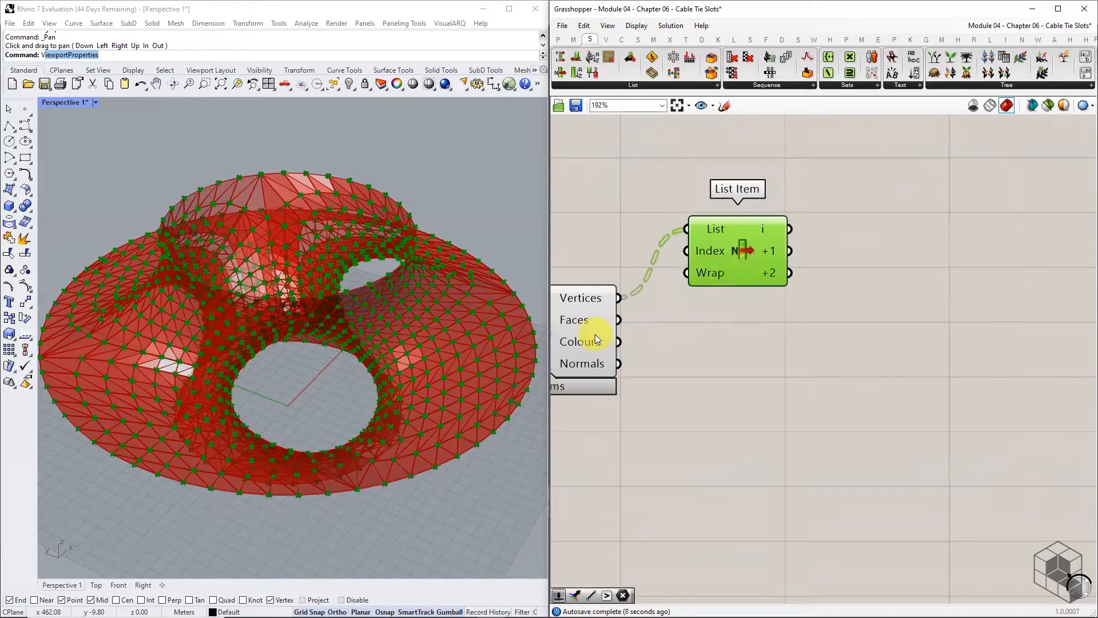
left_click_drag(595, 338, 607, 263)
scroll(800, 334, "down", 3)
left_click(824, 335)
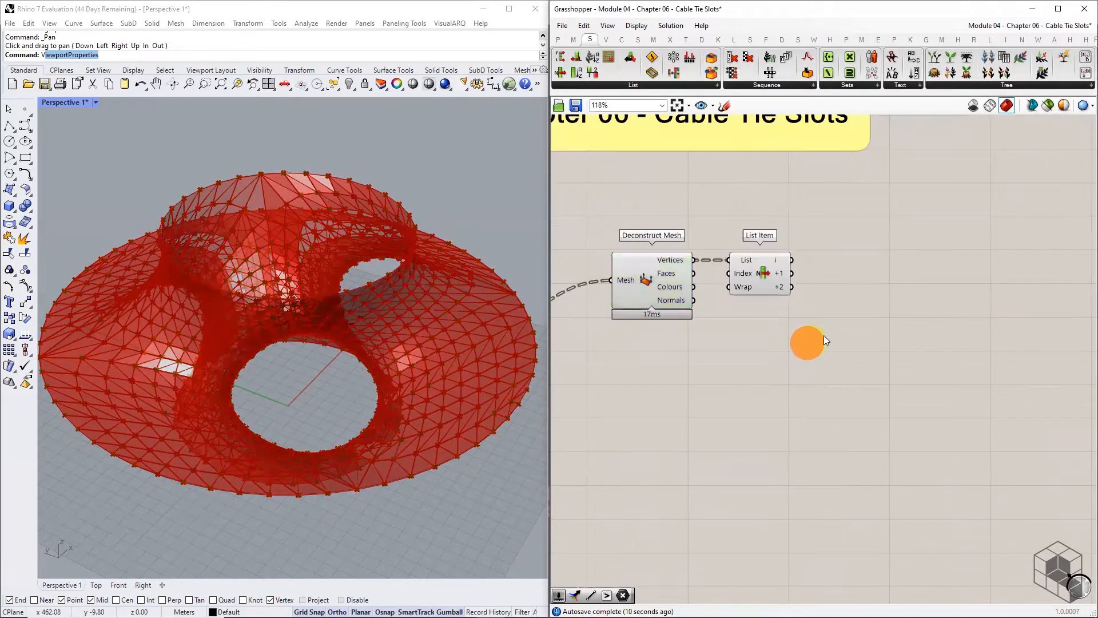
Add a Line component, connecting List Item's i output to Start Point and the +2 output to End Point.
right_click_drag(823, 335, 772, 341)
left_click(622, 40)
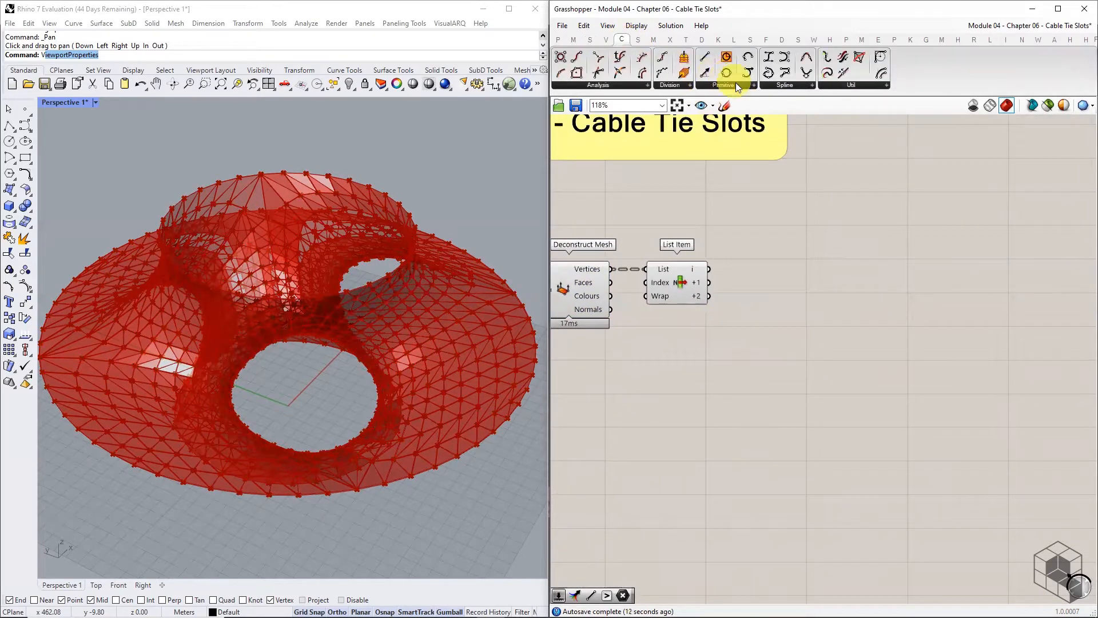
left_click(736, 85)
left_click(800, 108)
left_click(789, 277)
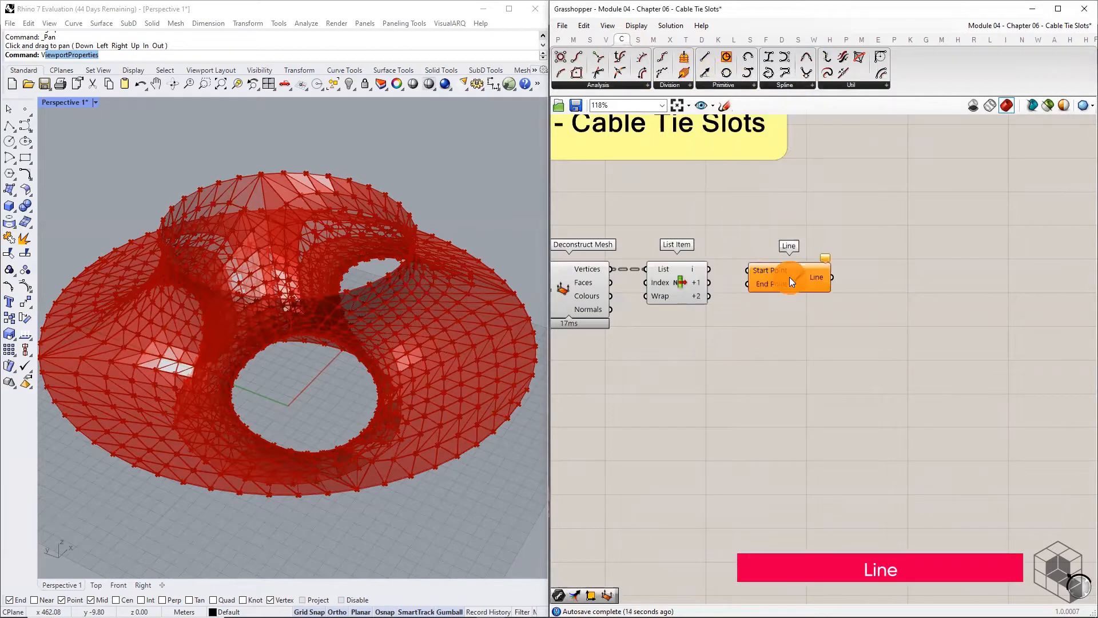
scroll(725, 276, "up", 2)
left_click_drag(699, 264, 766, 262)
left_click_drag(697, 309, 814, 281)
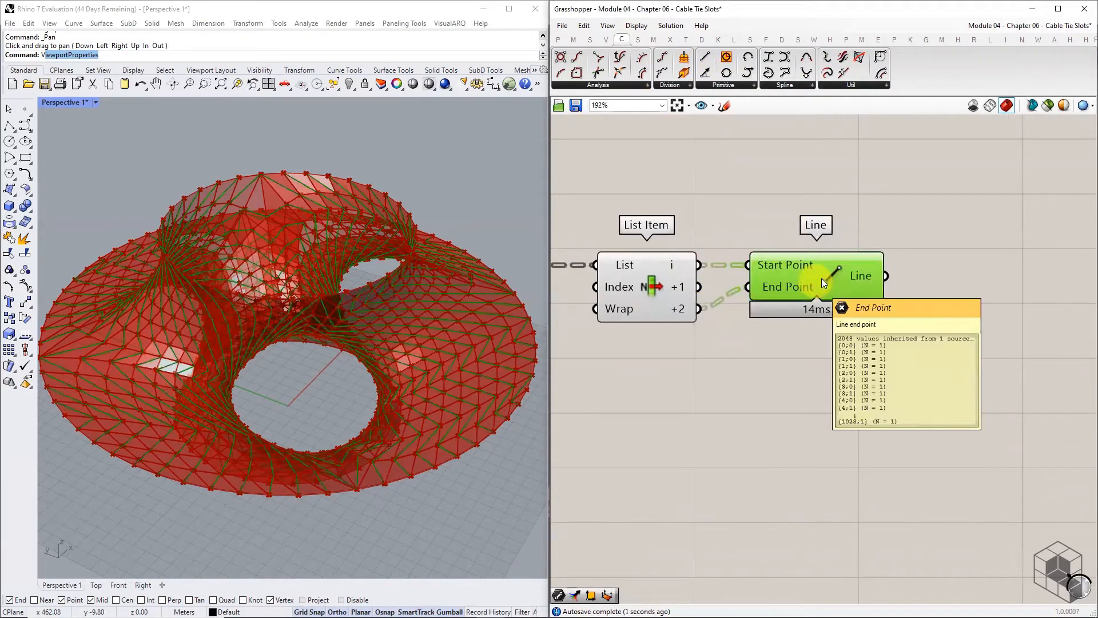
mouse_move(858, 273)
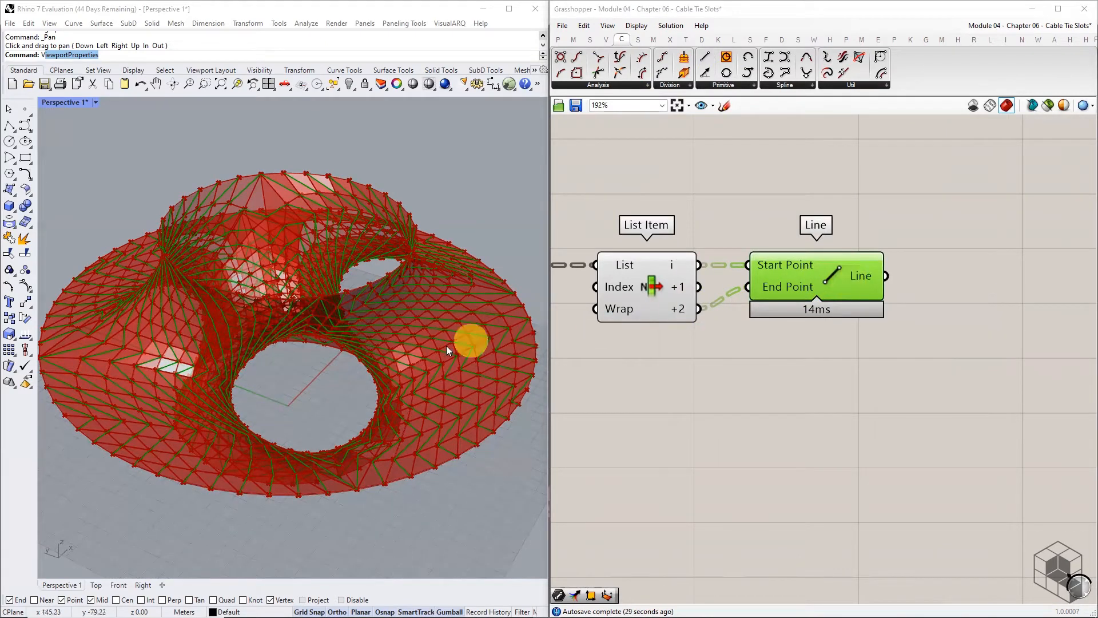
scroll(445, 348, "up", 5)
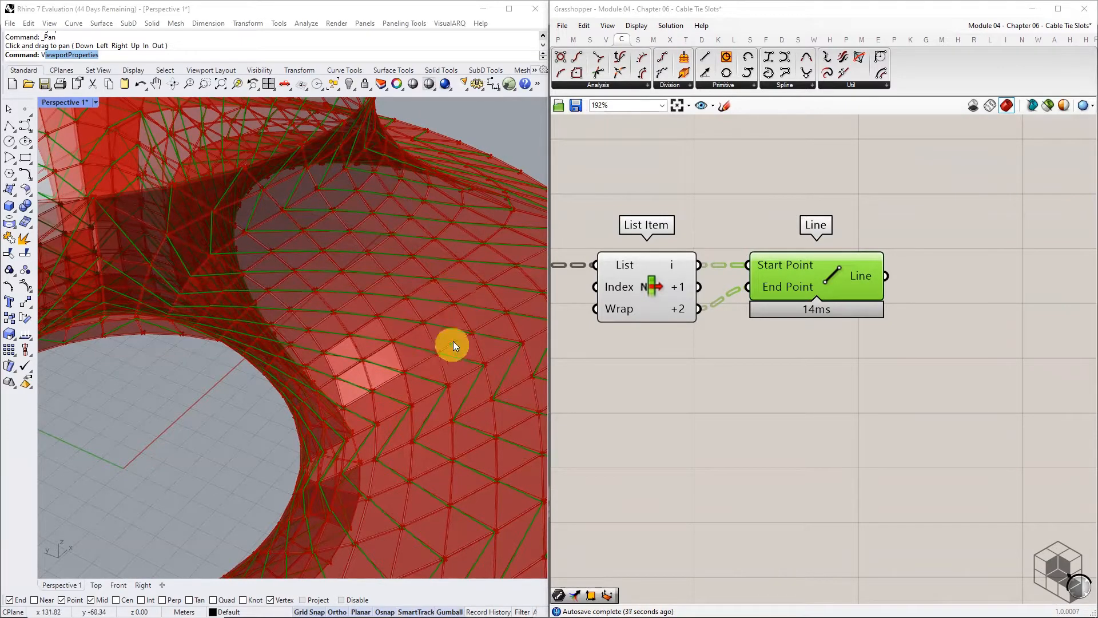
Place a Construct Plane component on the empty canvas beyond the Line component and review its Origin and X-Axis inputs.
scroll(772, 229, "down", 3)
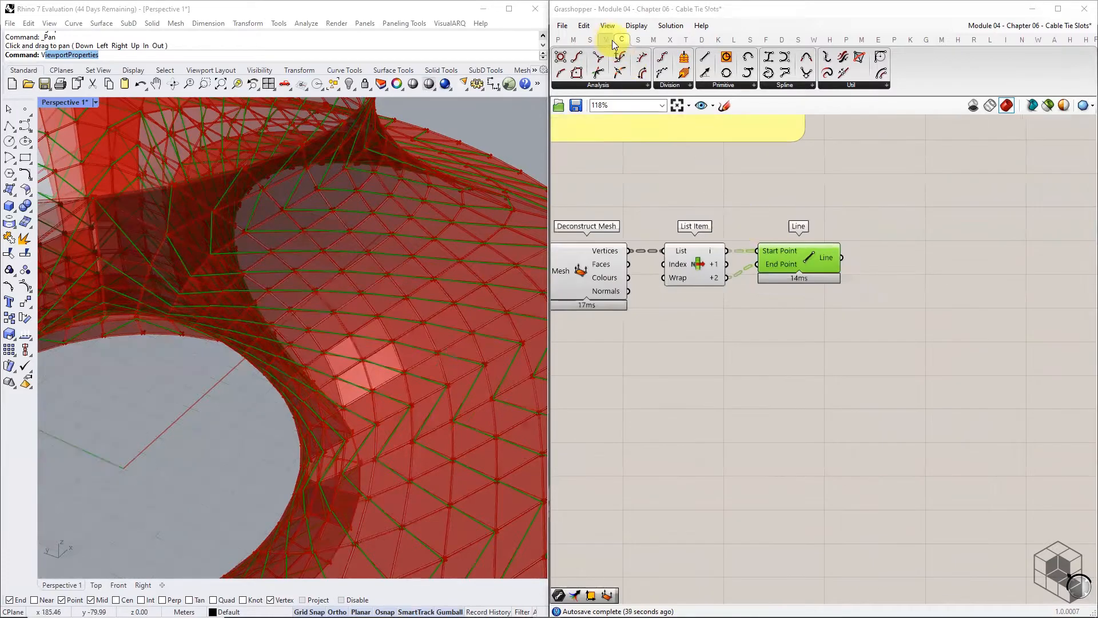
left_click(606, 40)
left_click(654, 85)
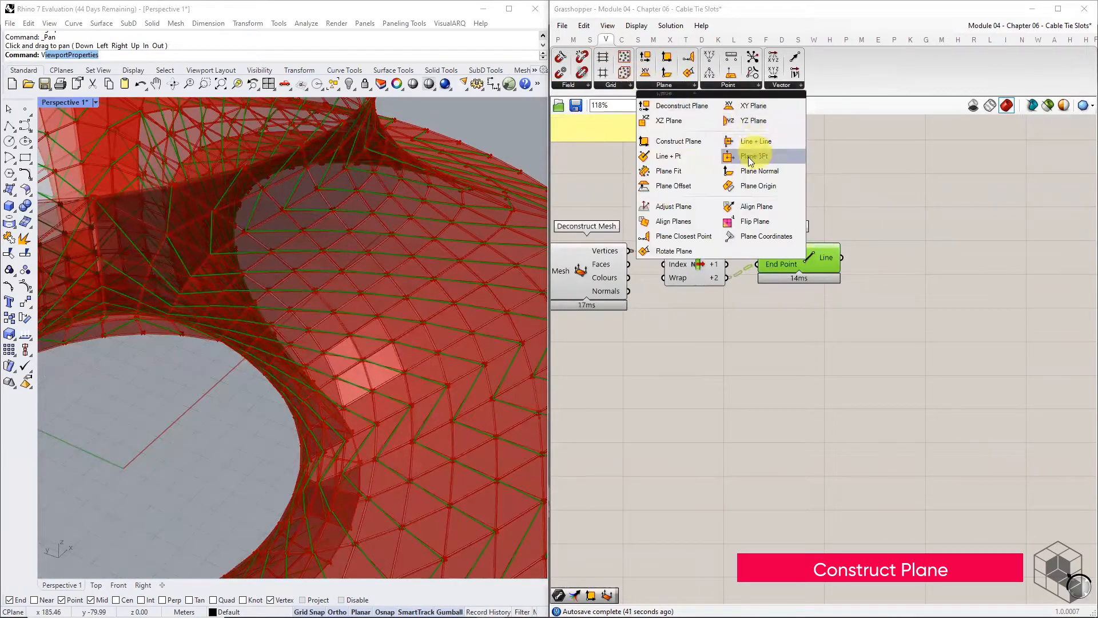
left_click_drag(678, 141, 984, 347)
scroll(809, 314, "down", 2)
right_click_drag(984, 347, 842, 312)
scroll(841, 312, "up", 4)
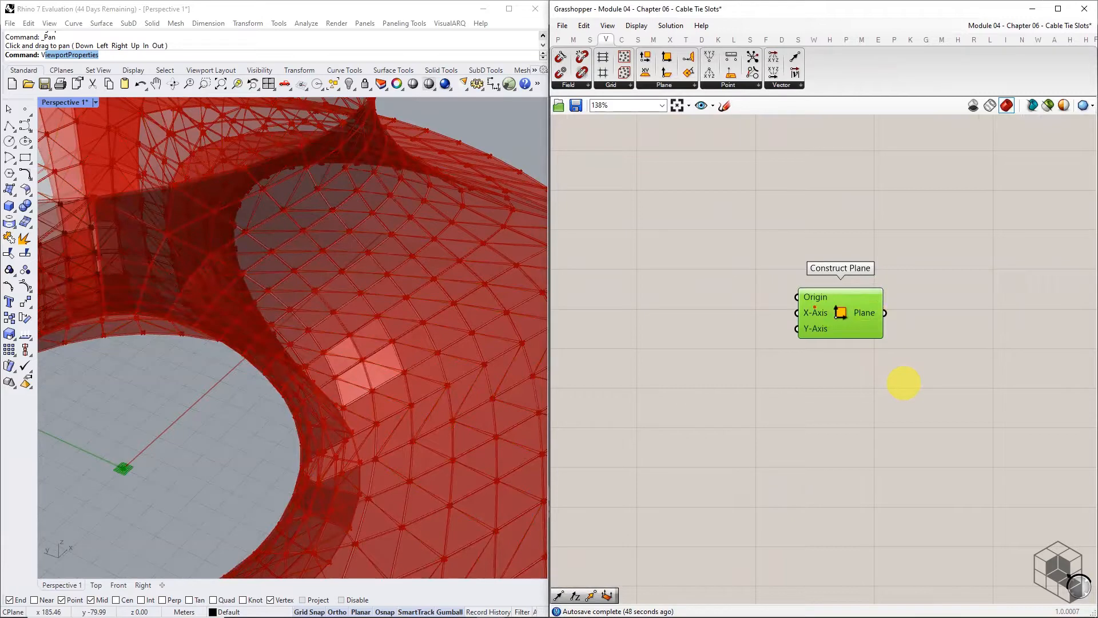
mouse_move(805, 305)
left_mouse_down()
mouse_move(827, 303)
mouse_move(802, 319)
mouse_move(836, 319)
mouse_move(837, 334)
left_mouse_up()
mouse_move(379, 316)
left_mouse_down()
mouse_move(411, 315)
mouse_move(406, 325)
left_mouse_up()
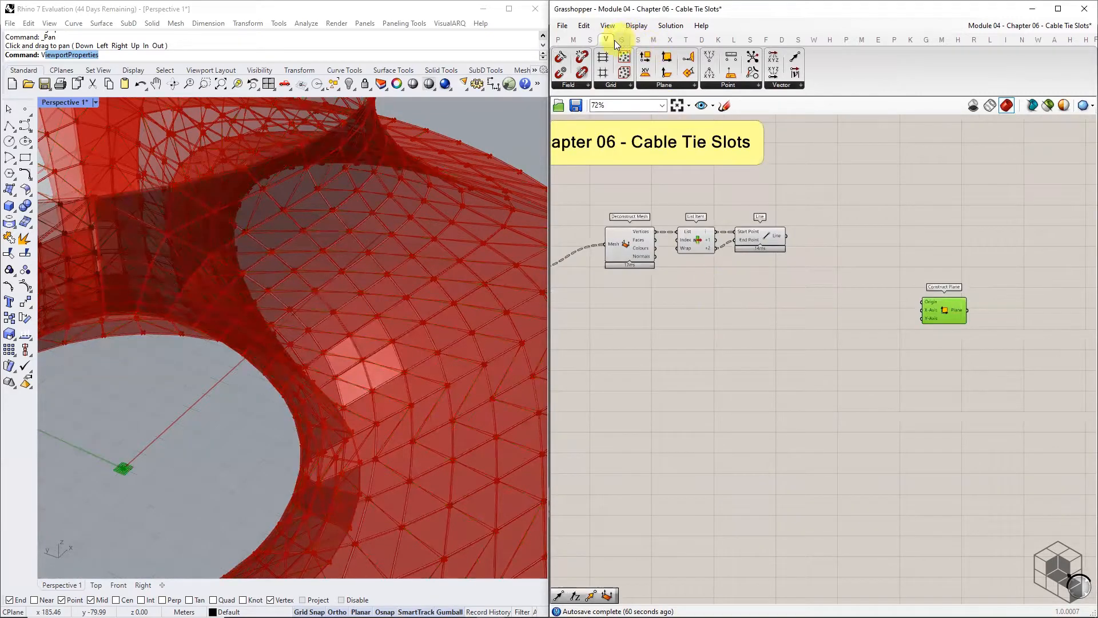
Add a Vector 2Pt component in line with List Item, moving the Line component below to make room.
left_click(779, 82)
left_click(800, 295)
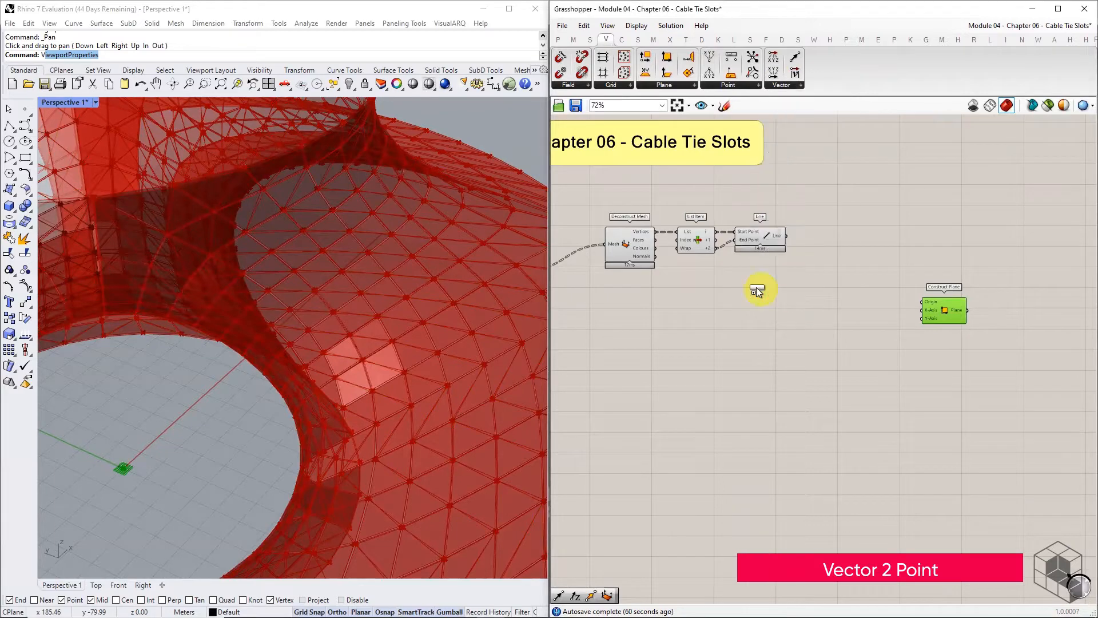
scroll(761, 289, "up", 2)
left_click(765, 277)
left_click_drag(780, 279, 869, 221)
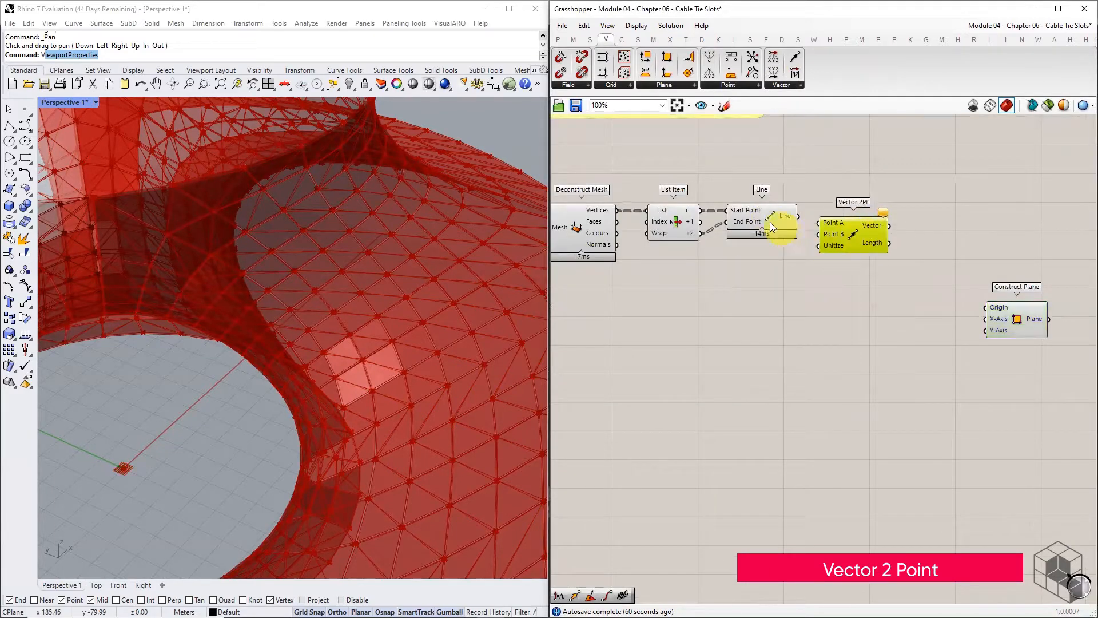
left_click_drag(770, 222, 791, 302)
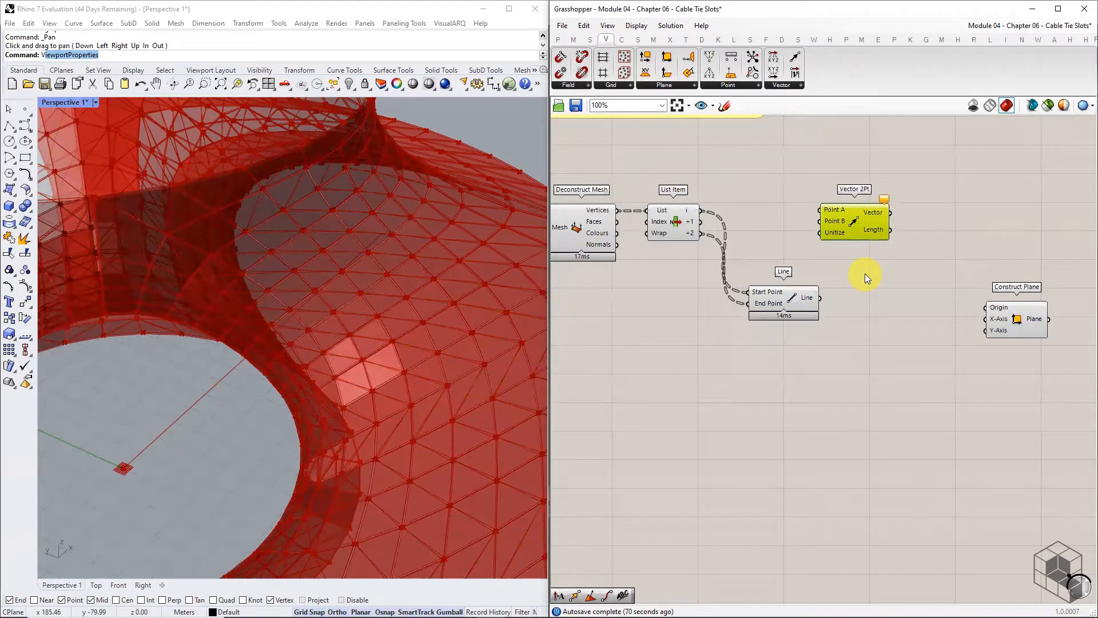
mouse_move(690, 212)
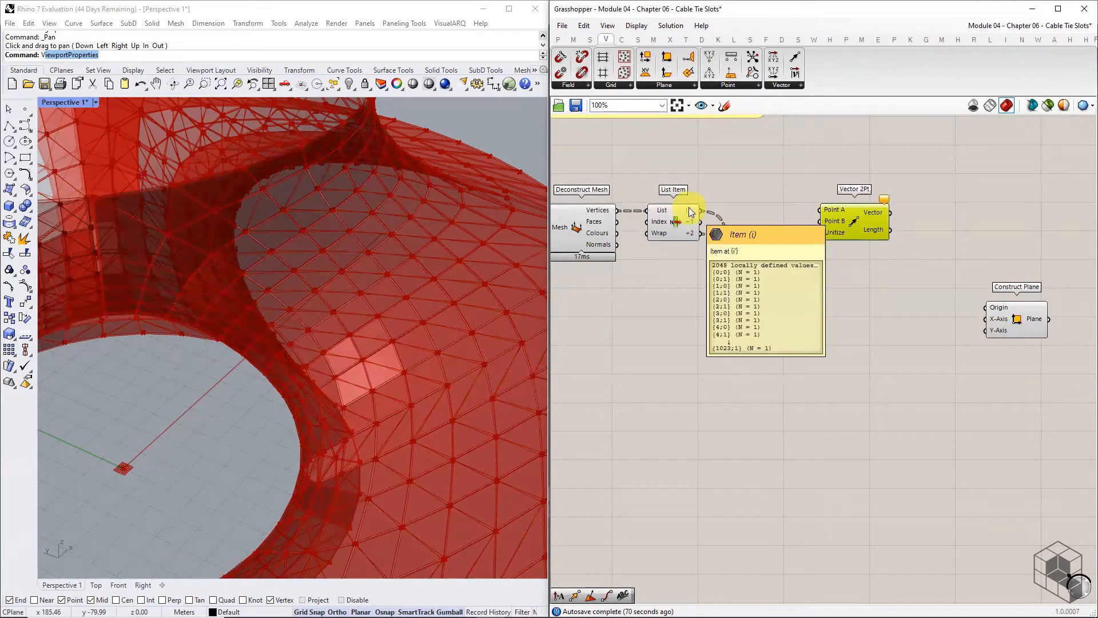
Wire List Item's i and +2 outputs to Vector 2Pt's Point A and Point B, and group the component under the label Vector X.
left_click_drag(702, 210, 828, 211)
left_click_drag(701, 232, 827, 222)
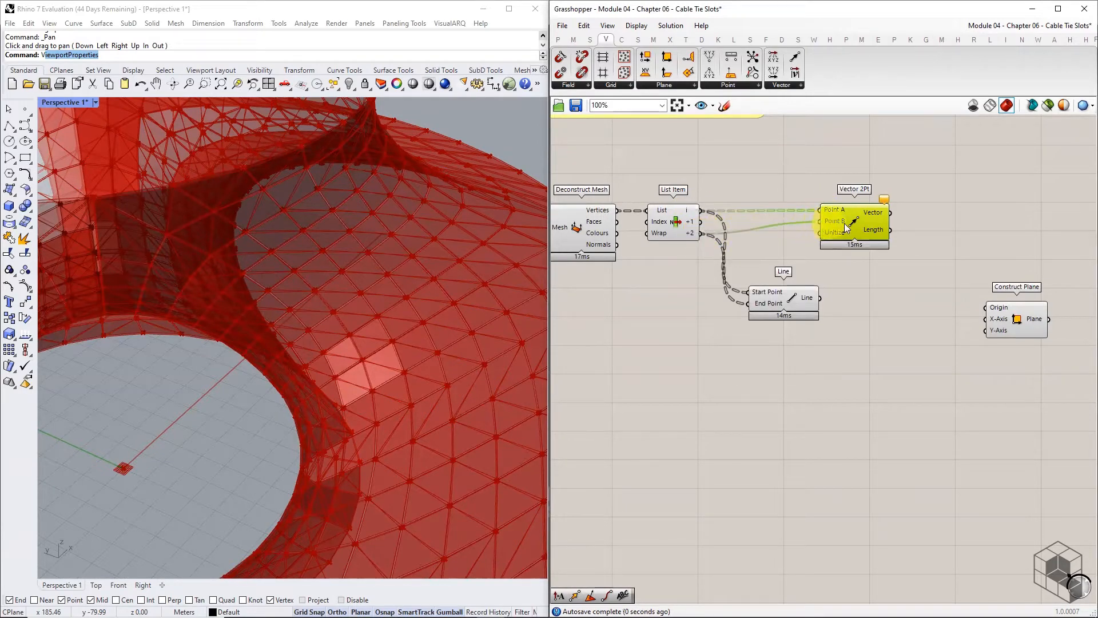
middle_click(875, 210)
left_click(875, 184)
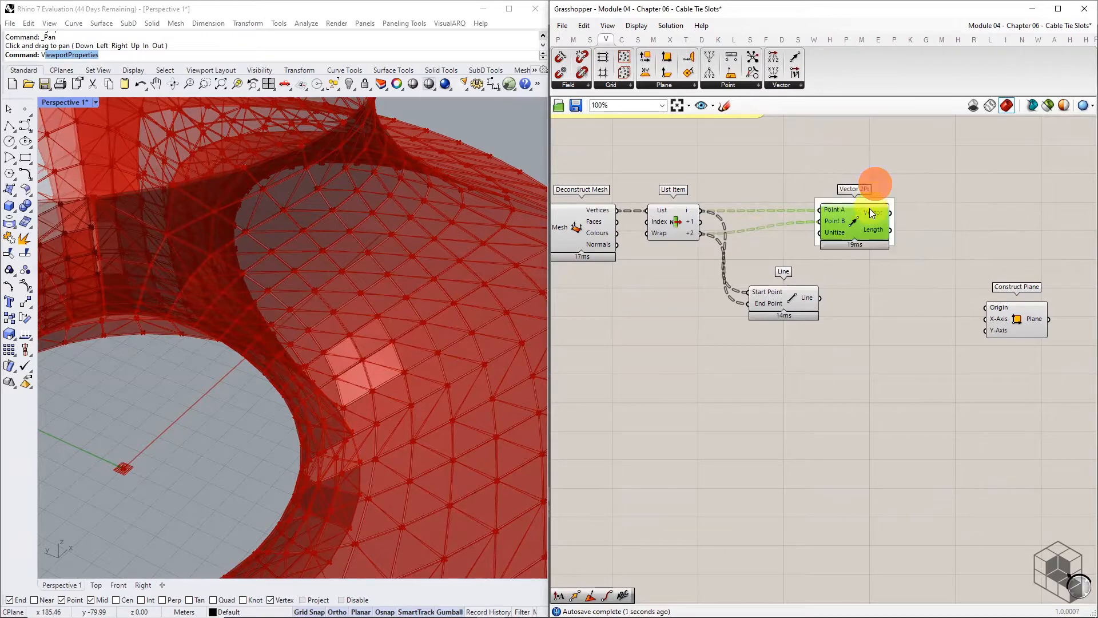
right_click(870, 203)
type("Vector")
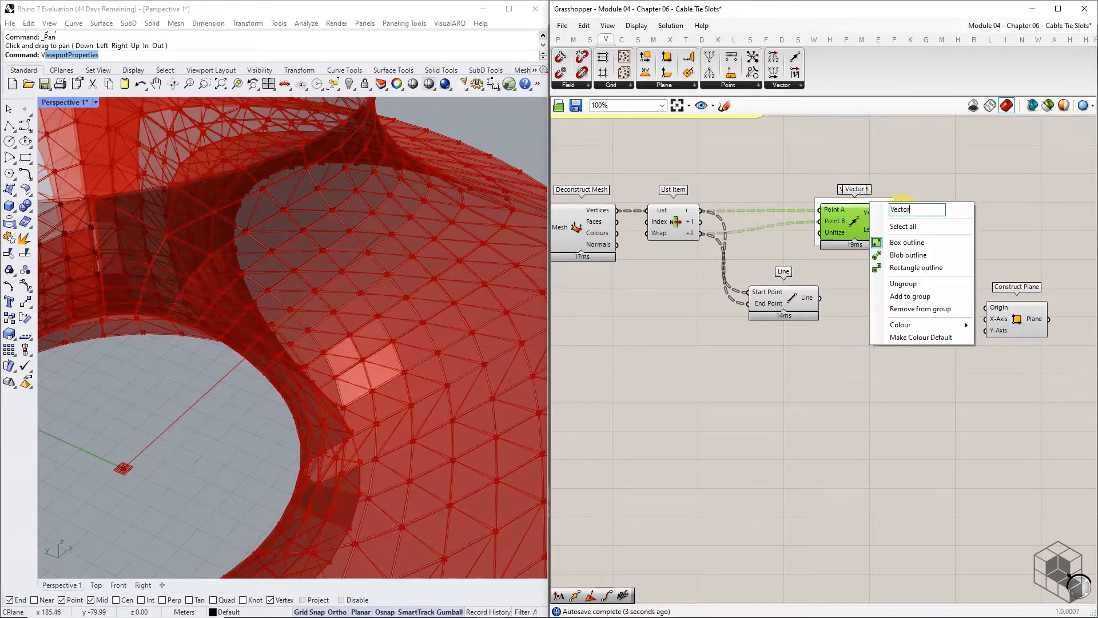
type(" X")
left_click(880, 110)
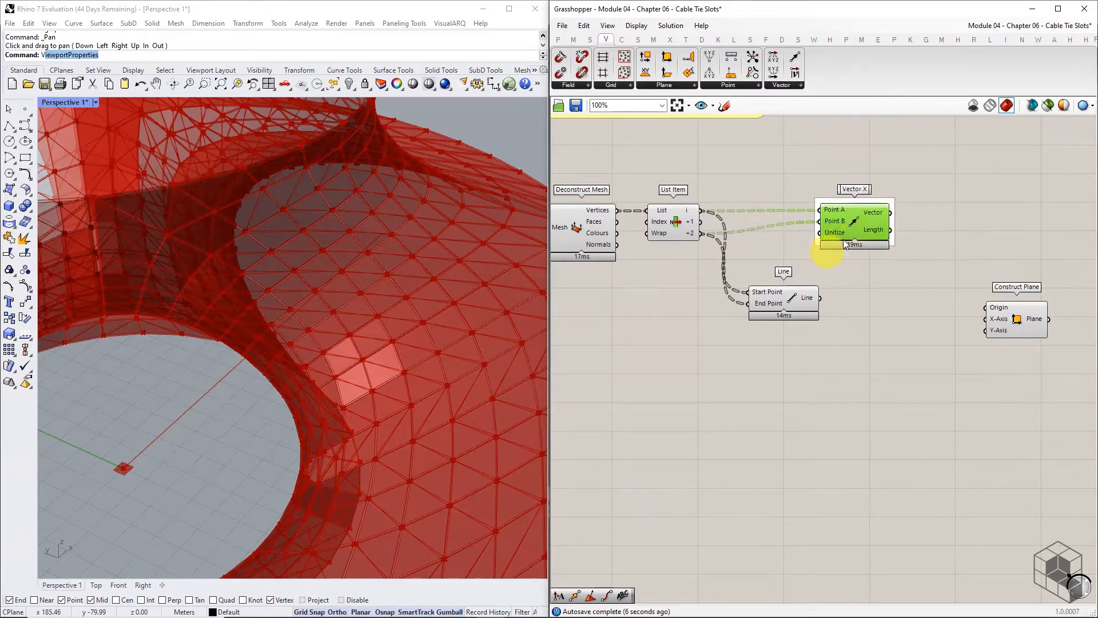
left_click_drag(844, 243, 914, 241)
Turn off the viewport preview of the List Item, Line and Deconstruct Mesh components.
left_click(788, 195)
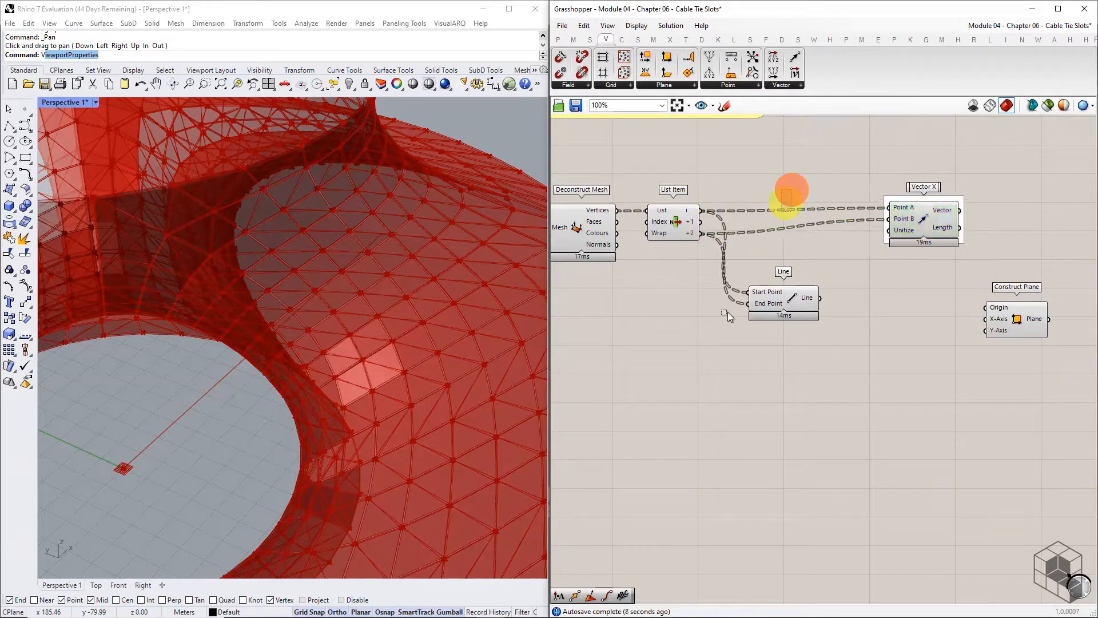
left_click_drag(728, 311, 690, 361)
middle_click(767, 279)
left_click(801, 246)
left_click(597, 227)
middle_click(597, 226)
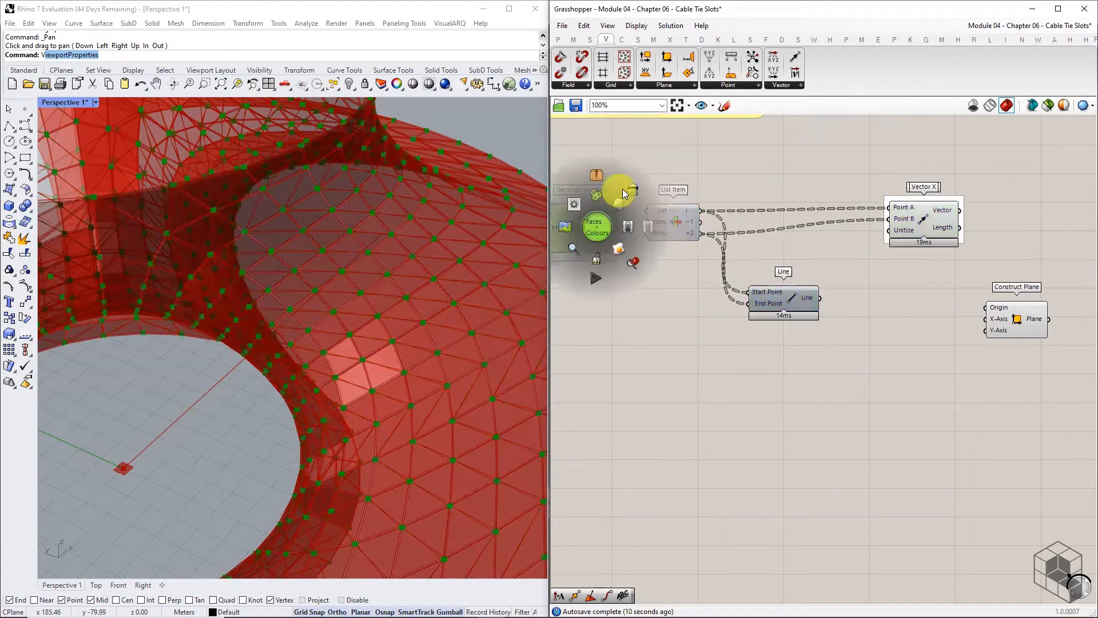
left_click(624, 193)
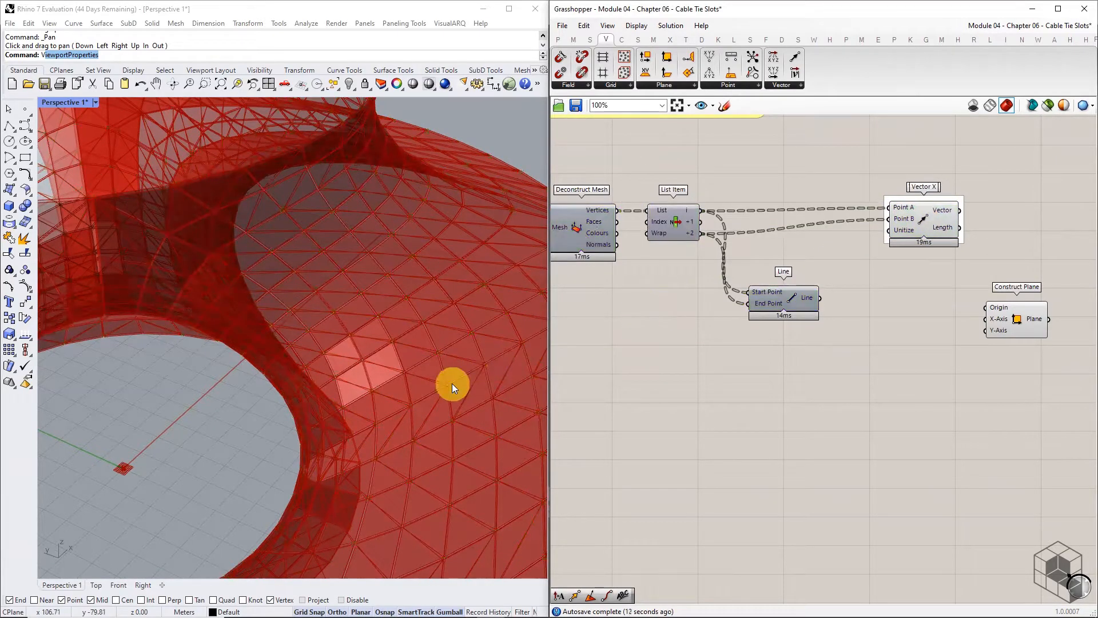
left_click(405, 310)
left_click(399, 327)
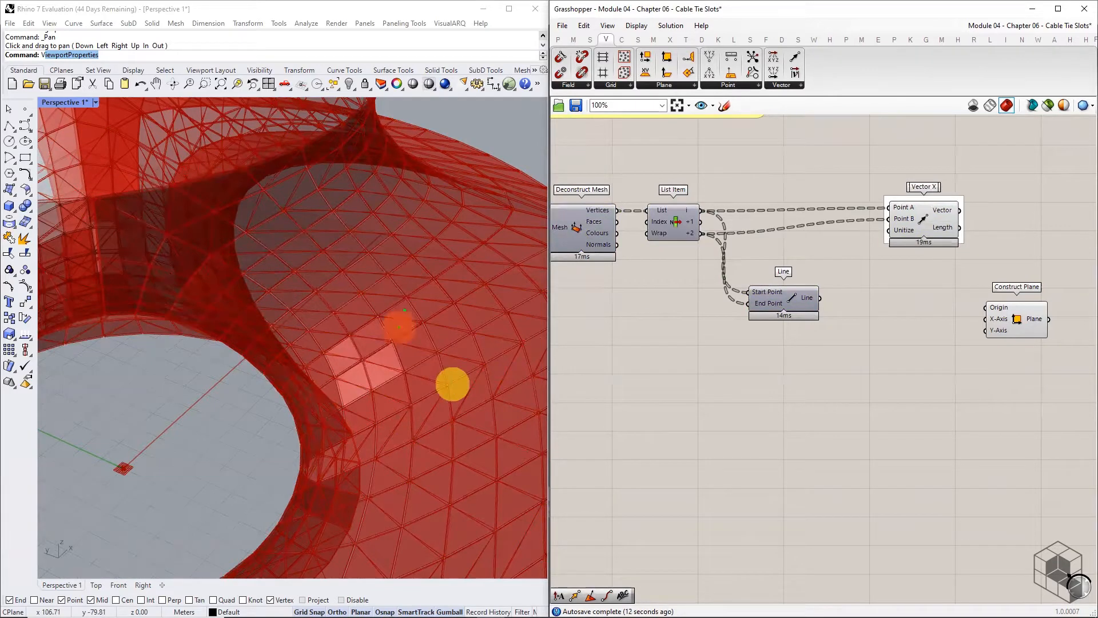
Add a Face Normals component below Deconstruct Mesh and feed its Mesh input from Triangulated Warp Mesh.
right_click_drag(604, 218, 786, 189)
left_click(653, 40)
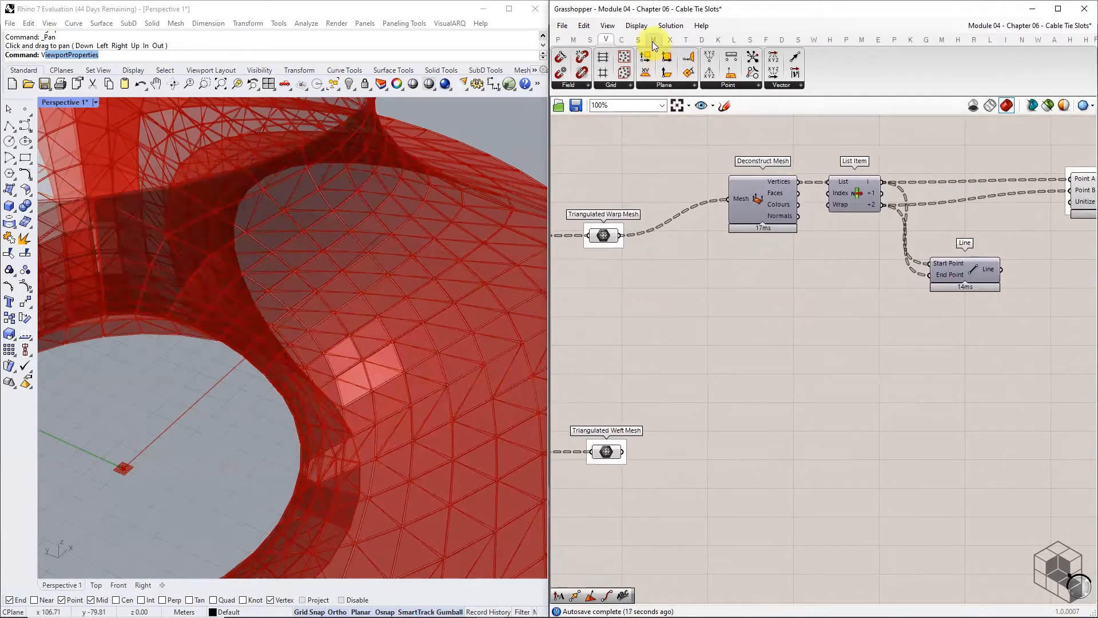
left_click(636, 82)
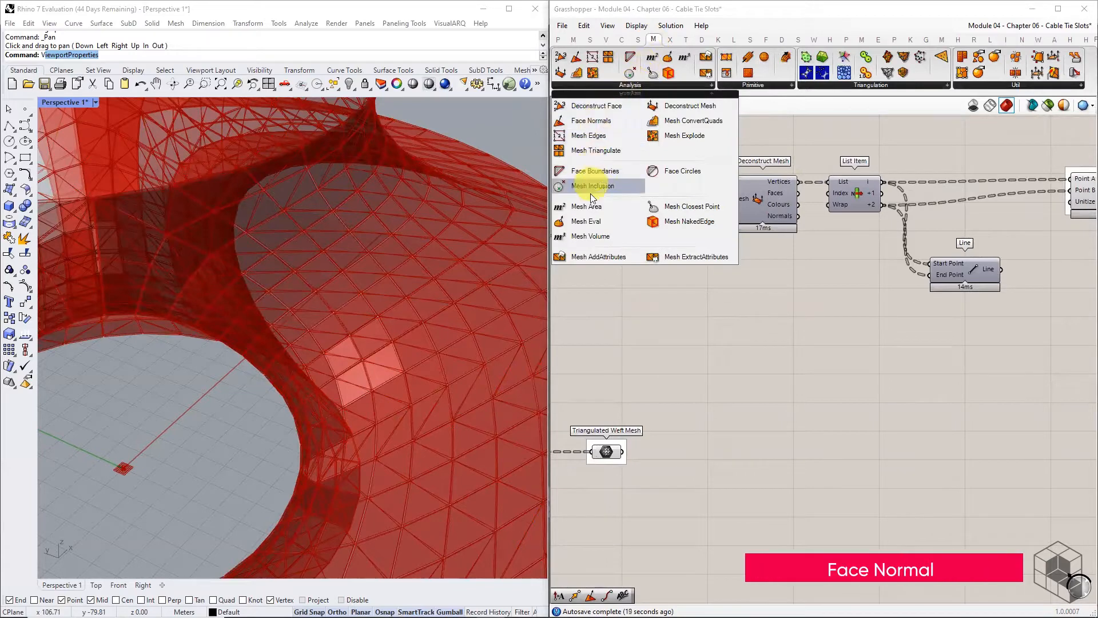
left_click_drag(607, 126, 706, 451)
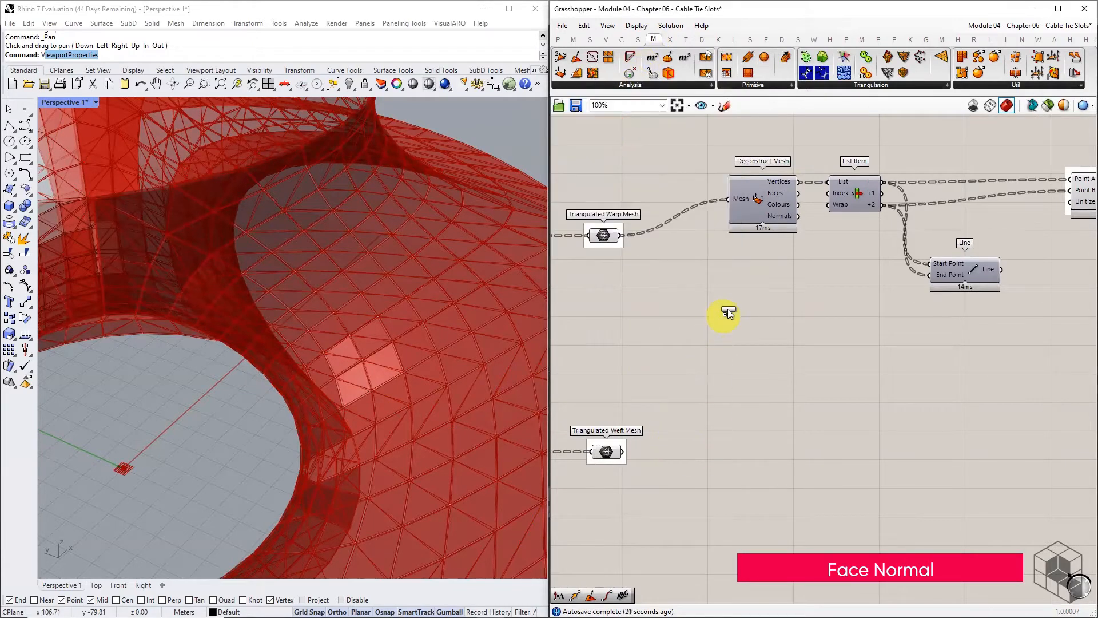
left_click_drag(728, 312, 729, 304)
left_click_drag(621, 235, 779, 322)
right_click_drag(817, 320, 699, 322)
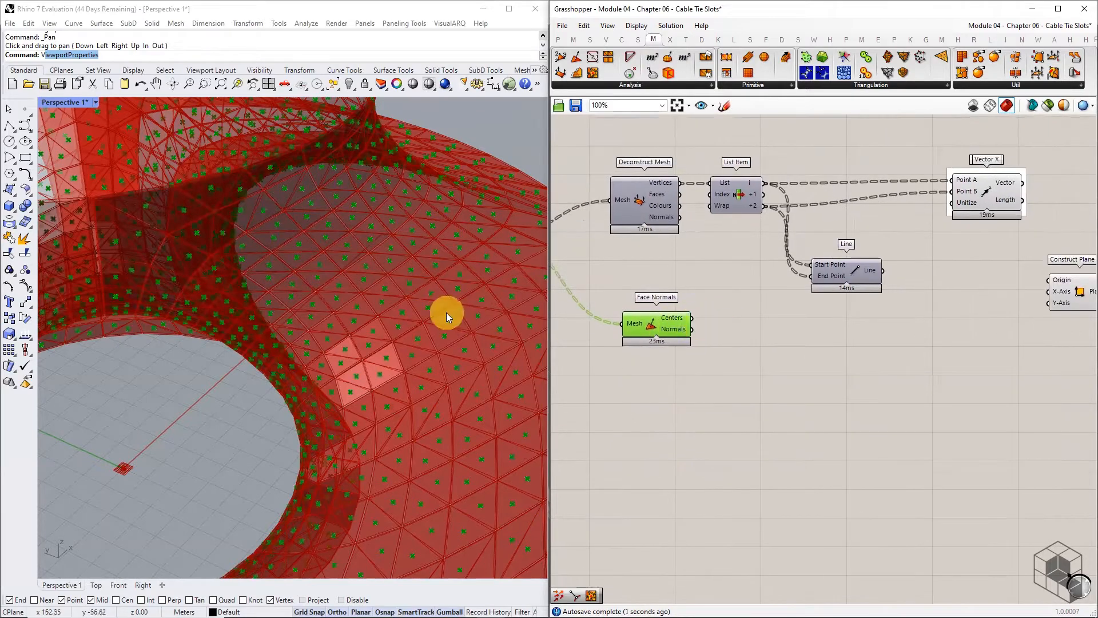
scroll(446, 312, "up", 6)
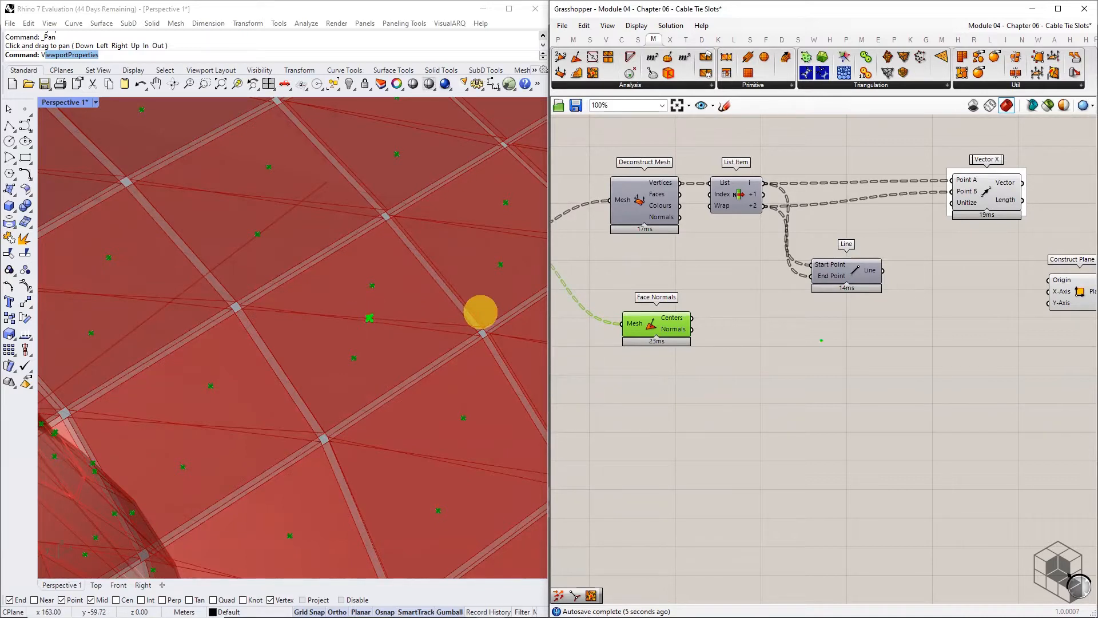
Add a Curve Closest Point component, wiring the Line output to Curve and the Face Normals Centers output to Point.
left_click(621, 38)
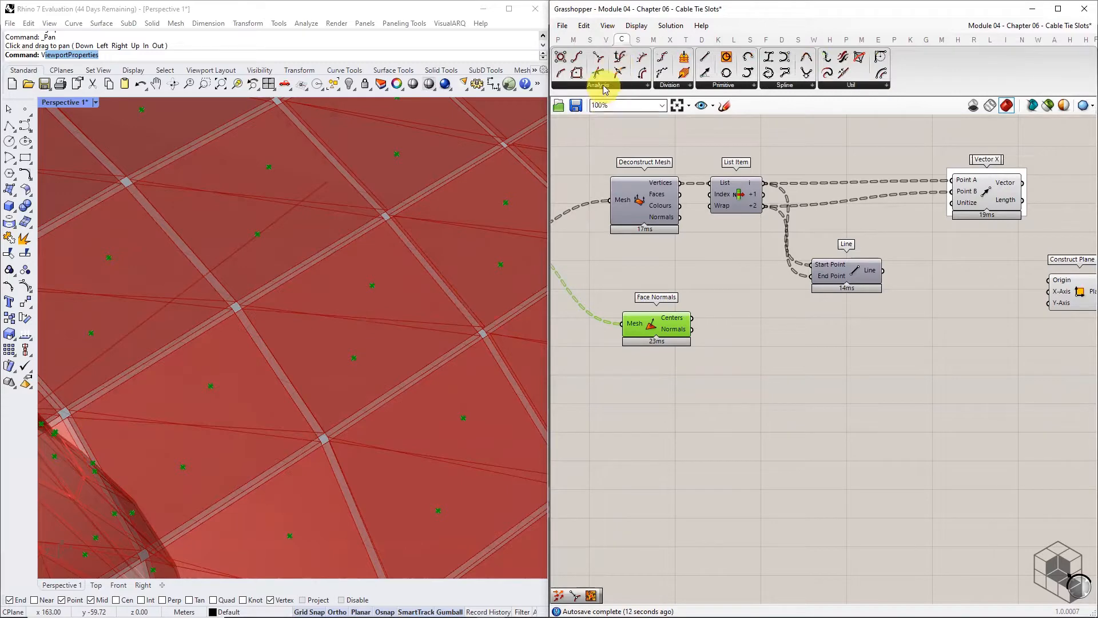
left_click(598, 84)
left_click_drag(600, 186, 864, 347)
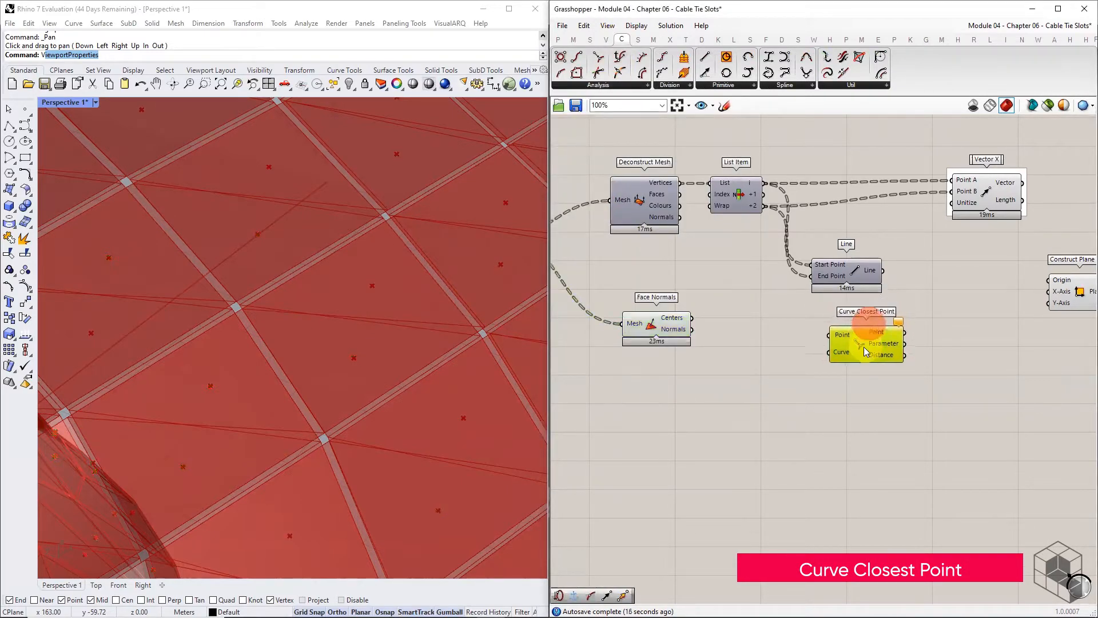
left_click_drag(649, 329, 651, 360)
left_click_drag(864, 347, 867, 379)
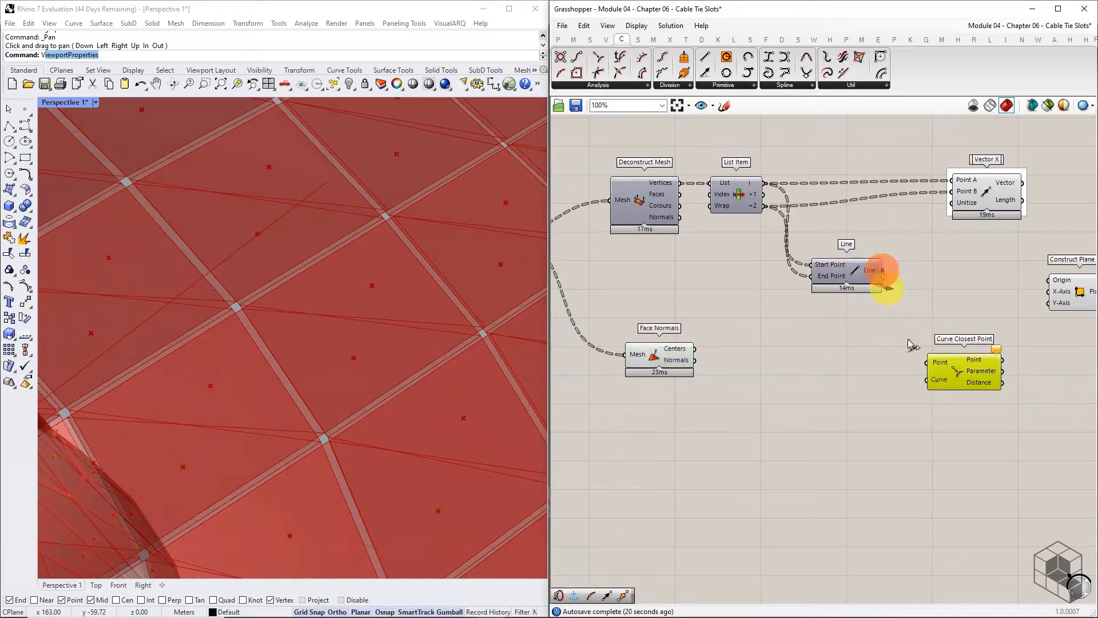
left_click_drag(907, 338, 928, 379)
left_click_drag(695, 348, 967, 355)
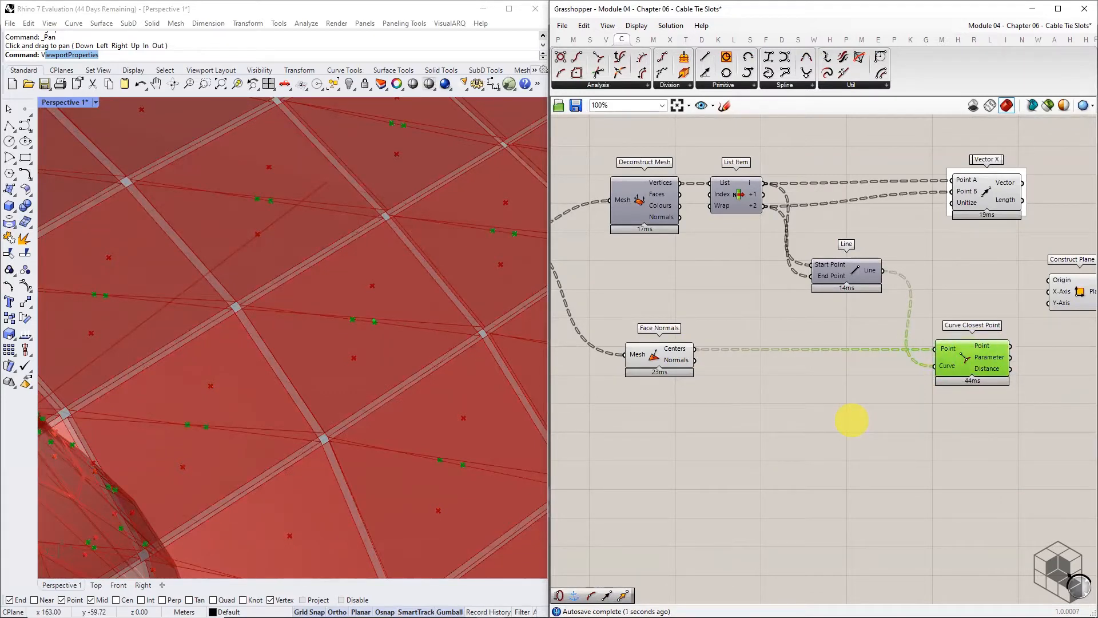
left_click_drag(374, 321, 374, 289)
key("Escape")
Duplicate the Vector X Vector 2Pt below it, wiring Curve Closest Point's Point to Point A and the face Centers to Point B.
right_click_drag(991, 307, 710, 311)
left_click_drag(796, 293, 964, 289)
left_click_drag(709, 198, 829, 318)
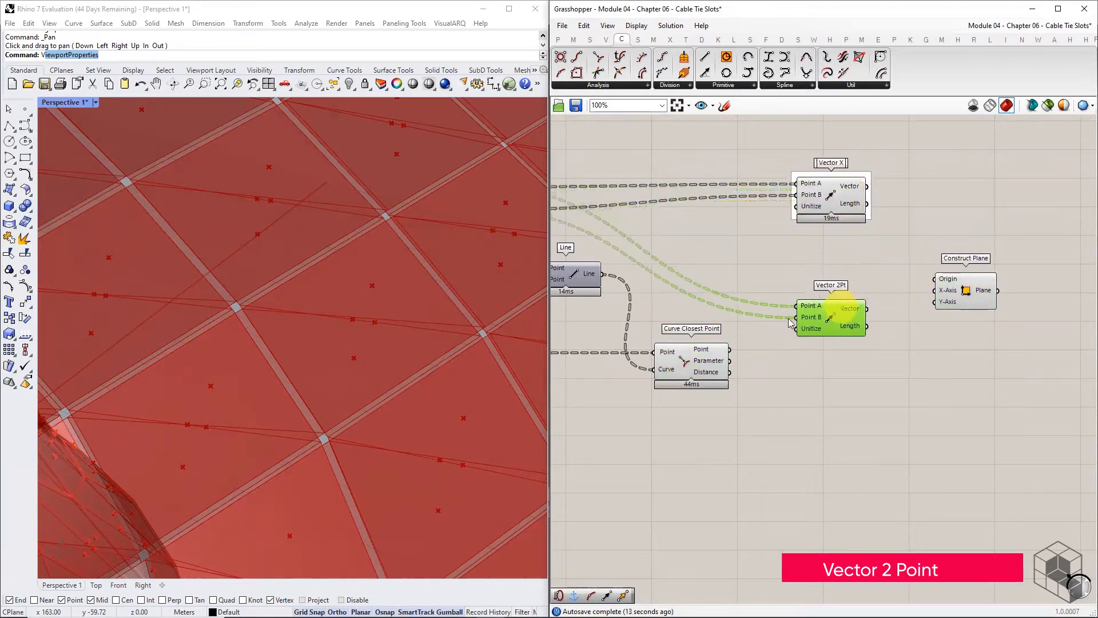
right_click_drag(719, 334, 829, 318)
left_click_drag(839, 332, 908, 289)
right_click_drag(586, 336, 749, 294)
left_click_drag(688, 297, 1069, 259)
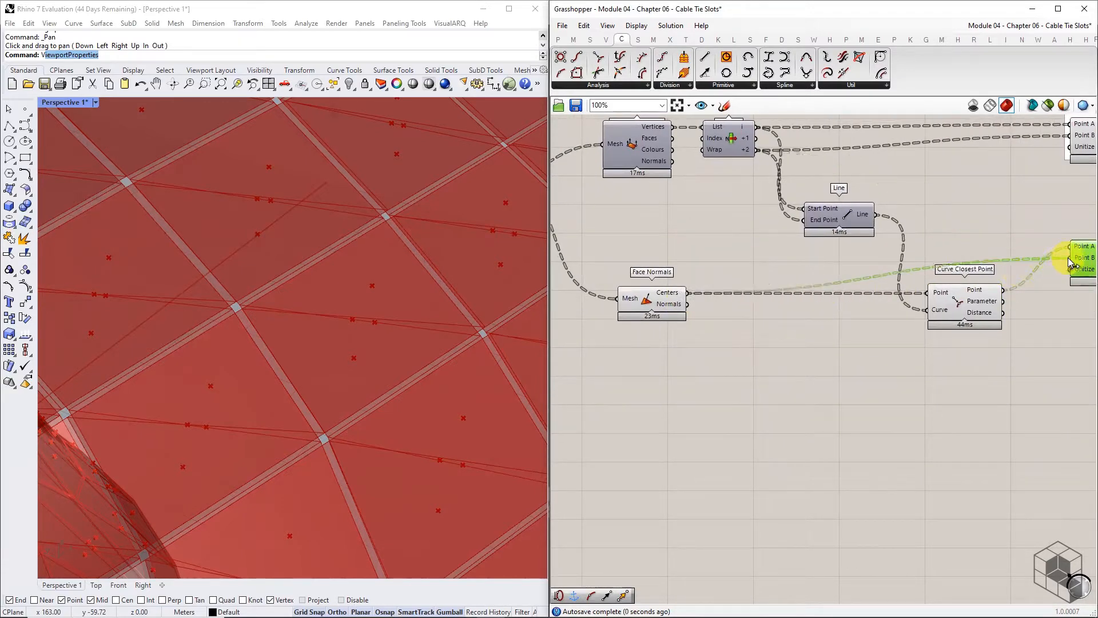
Insert a relay on the Centers wire just before Curve Closest Point, and tidy the positions of Curve Closest Point and the second Vector 2Pt.
double_click(704, 294)
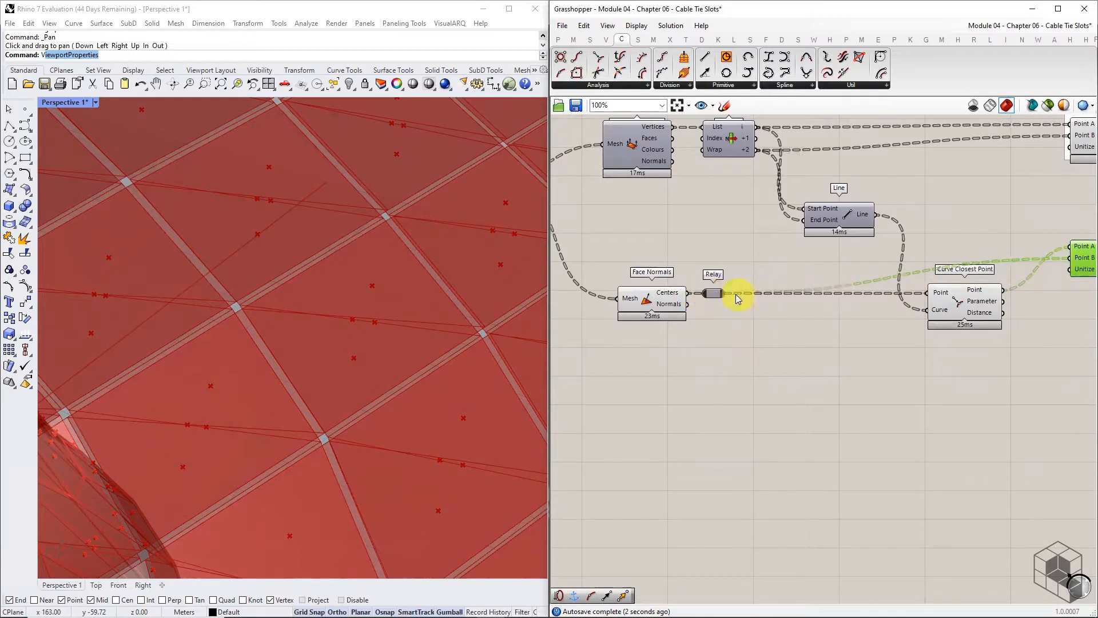
left_click_drag(712, 293, 871, 295)
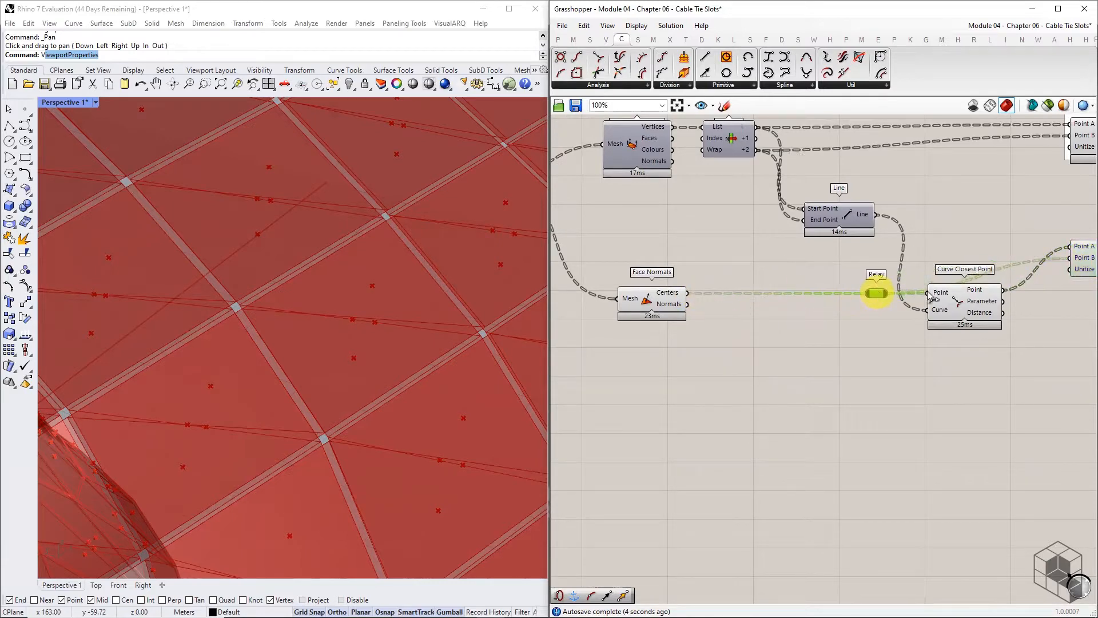
right_click_drag(1071, 325, 817, 337)
left_click_drag(848, 272, 838, 315)
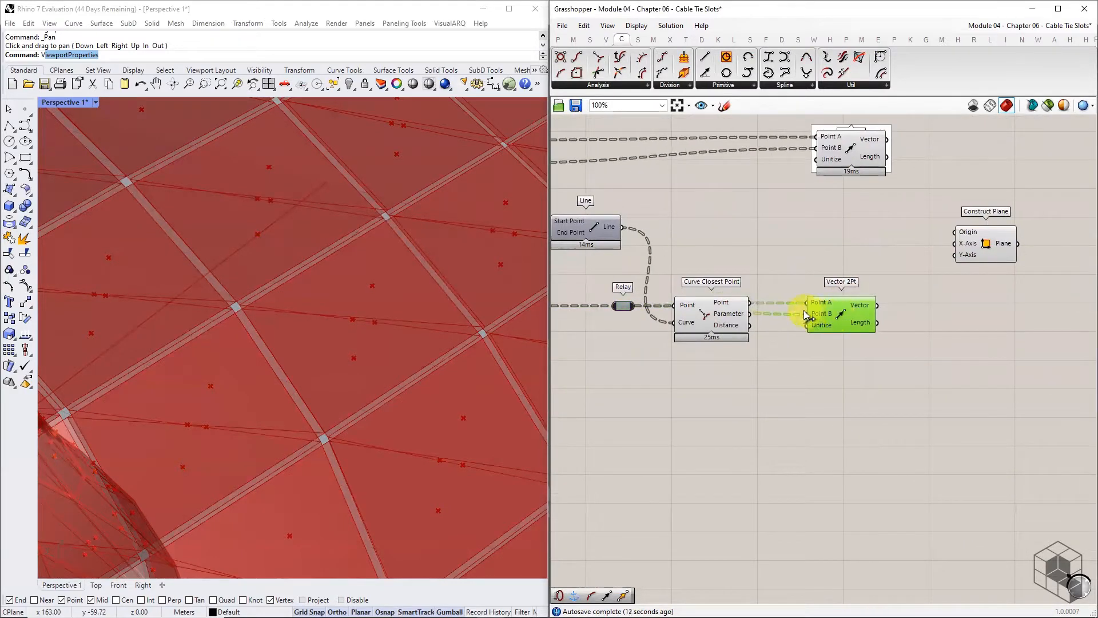
left_click_drag(710, 313, 709, 271)
mouse_move(823, 318)
left_mouse_down()
mouse_move(842, 308)
mouse_move(831, 310)
left_mouse_up()
Group the second Vector 2Pt component under the label Vector Y.
right_click_drag(831, 310, 797, 383)
middle_click(820, 373)
left_click(824, 340)
right_click(830, 357)
left_click(868, 368)
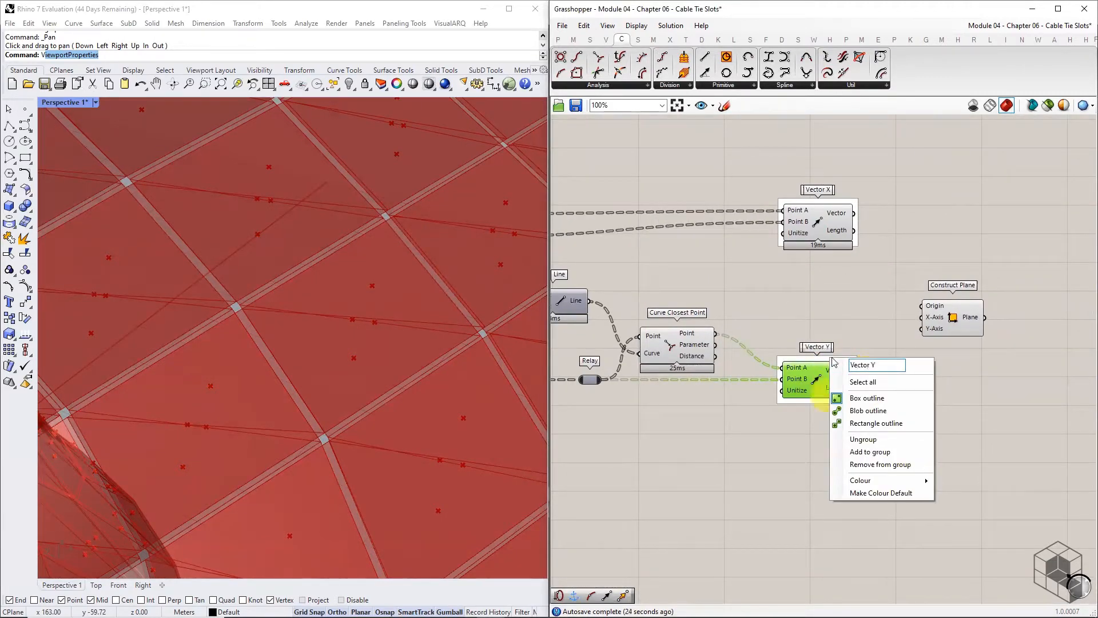
left_click(841, 300)
Turn off the viewport preview of Curve Closest Point.
right_click_drag(772, 344, 901, 311)
left_click(818, 314)
middle_click(818, 314)
left_click(850, 274)
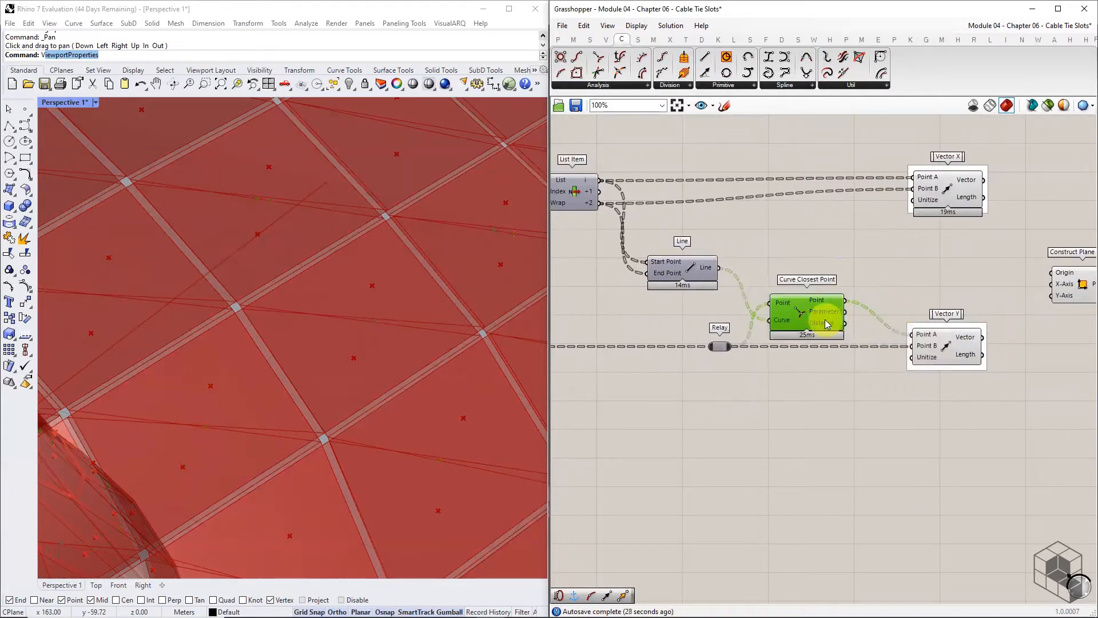
right_click_drag(957, 232, 789, 237)
scroll(900, 279, "up", 5)
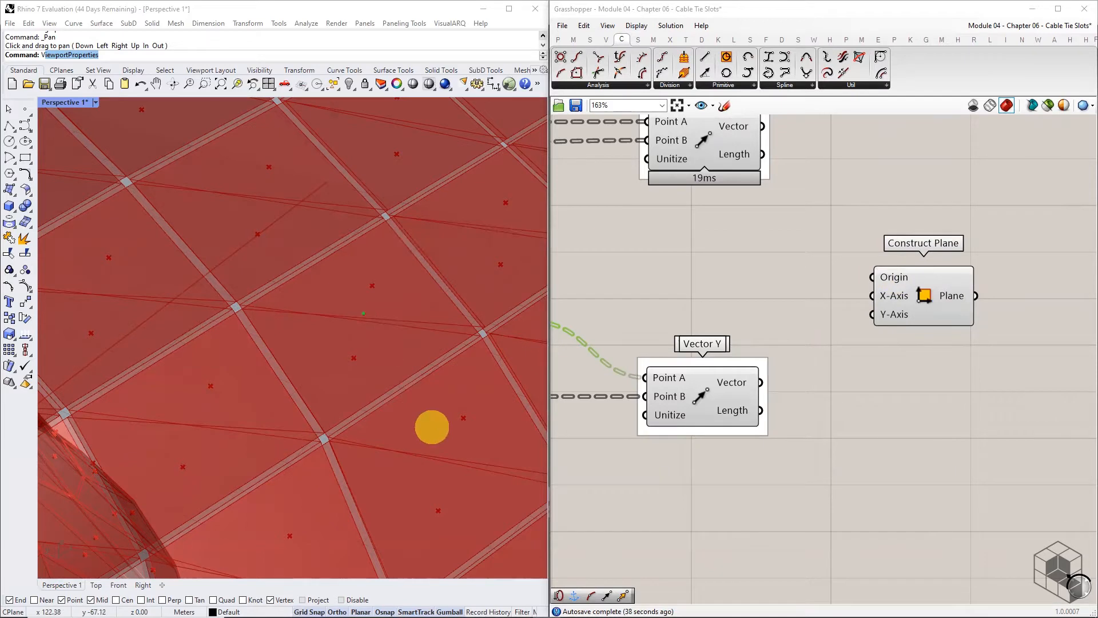
left_click(362, 315)
mouse_move(373, 318)
left_mouse_down()
mouse_move(376, 283)
mouse_move(404, 306)
mouse_move(420, 295)
left_mouse_up()
left_click(410, 298)
key("Escape")
scroll(833, 331, "down", 3)
Move Construct Plane farther along and add a Curve Middle component fed by the Line output, placed between Vector X and Vector Y.
left_click_drag(880, 311, 941, 308)
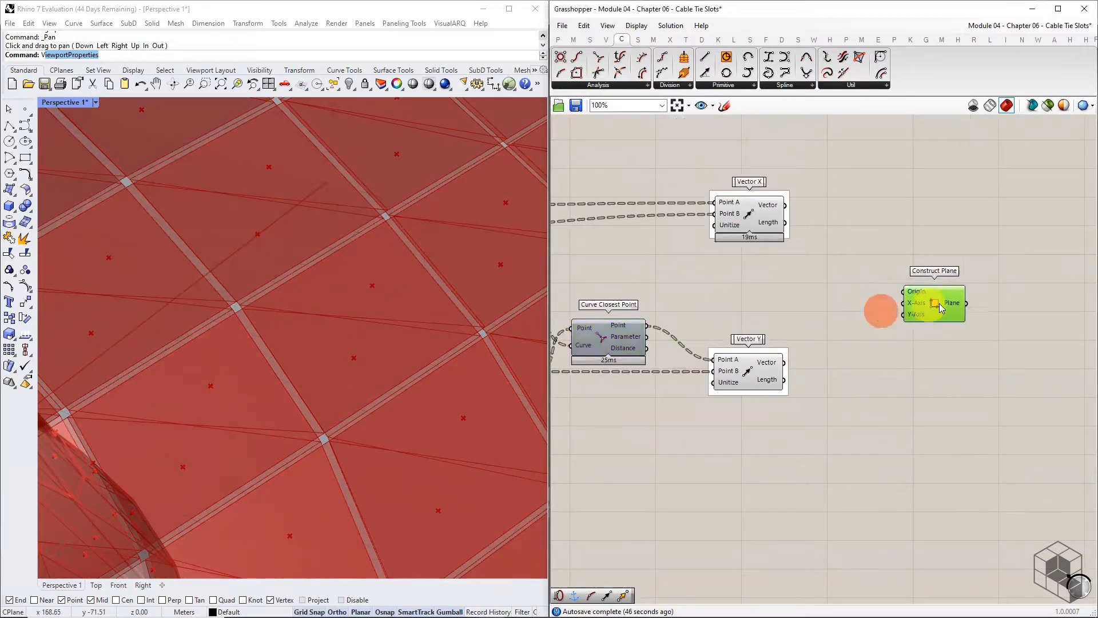
right_click_drag(696, 262, 808, 263)
left_click(595, 89)
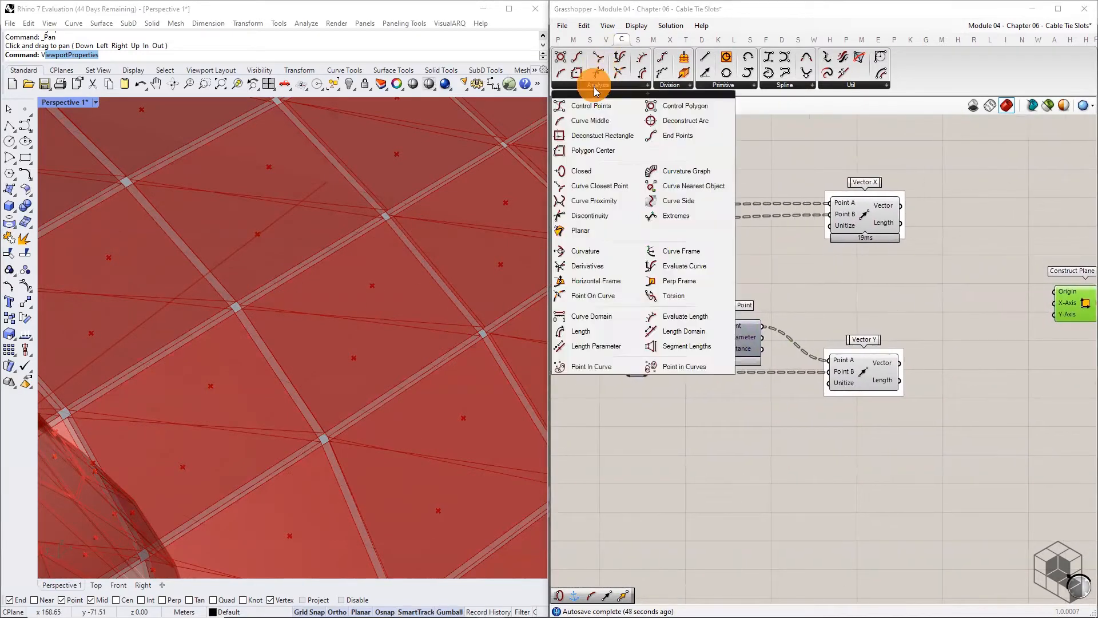
left_click_drag(590, 120, 801, 290)
right_click_drag(883, 356, 739, 319)
left_click(829, 328)
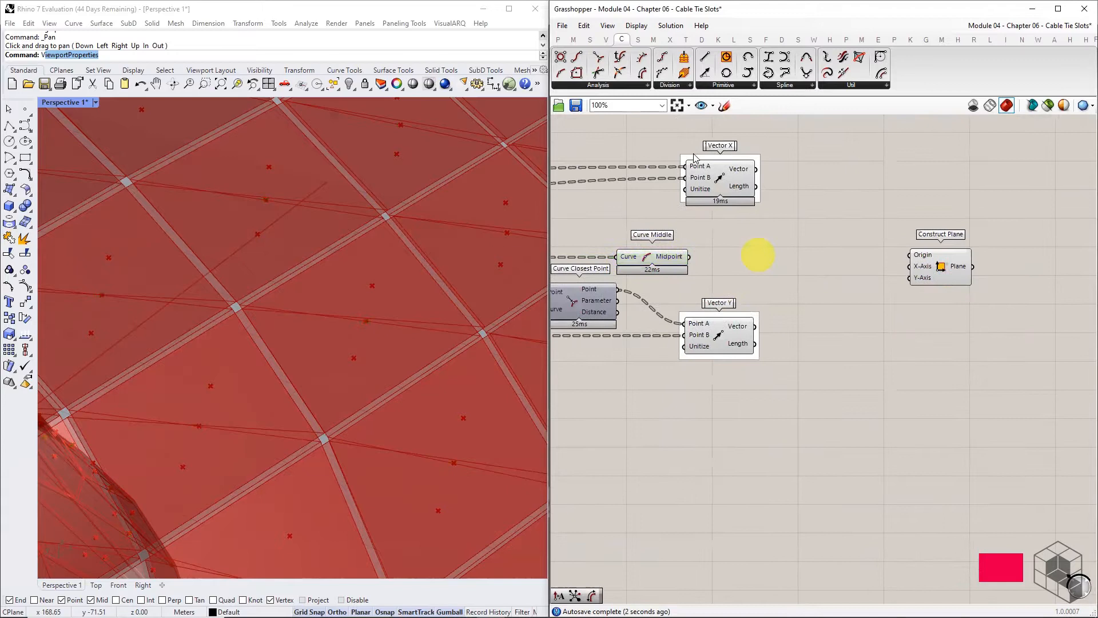
Add an Amplitude component after Vector Y and connect Vector Y's Vector output to its Vector input.
left_click(605, 39)
left_click(782, 85)
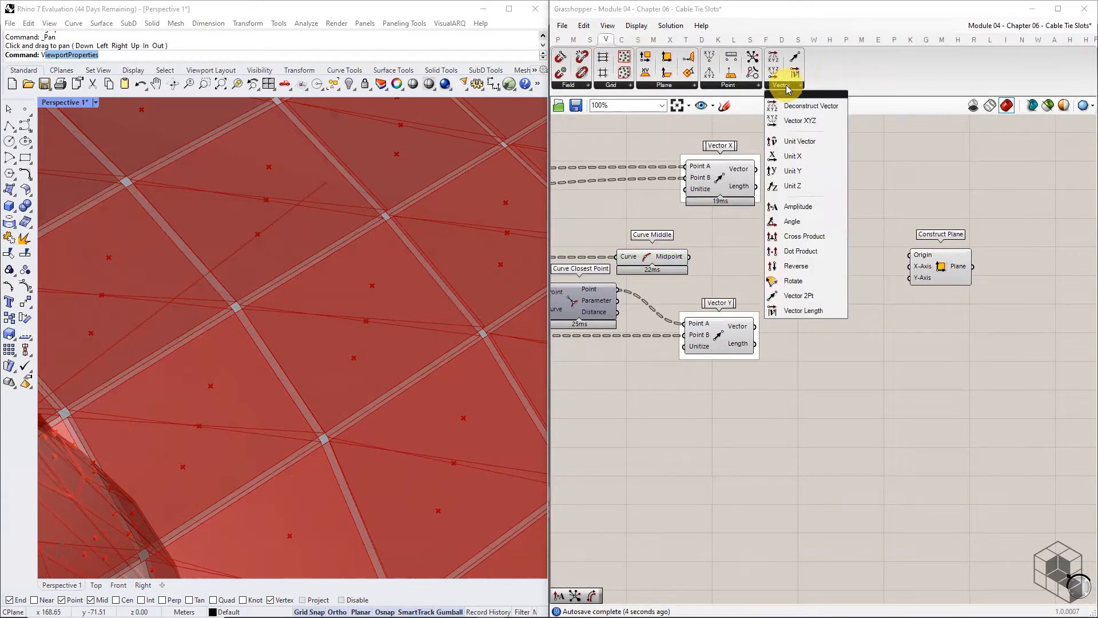
left_click(800, 206)
left_click(835, 329)
left_click_drag(754, 326, 798, 326)
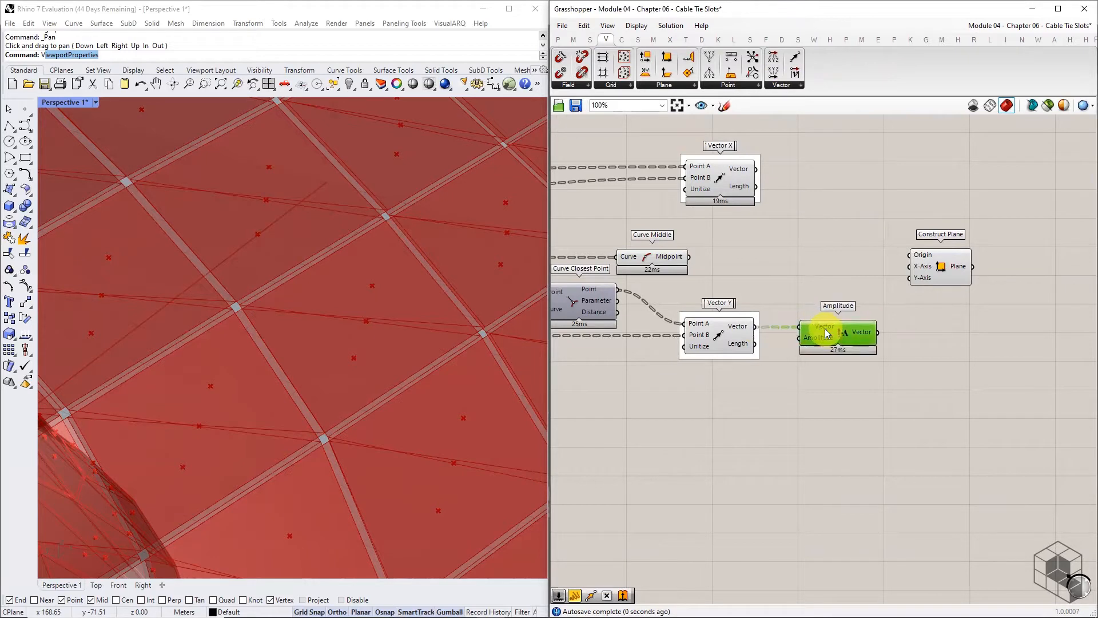
Drive Amplitude with a one-decimal number slider ranging from 0 to 2 and set to 1.5, and move Construct Plane farther along.
left_click(558, 40)
left_click_drag(763, 56, 720, 377)
right_click(742, 373)
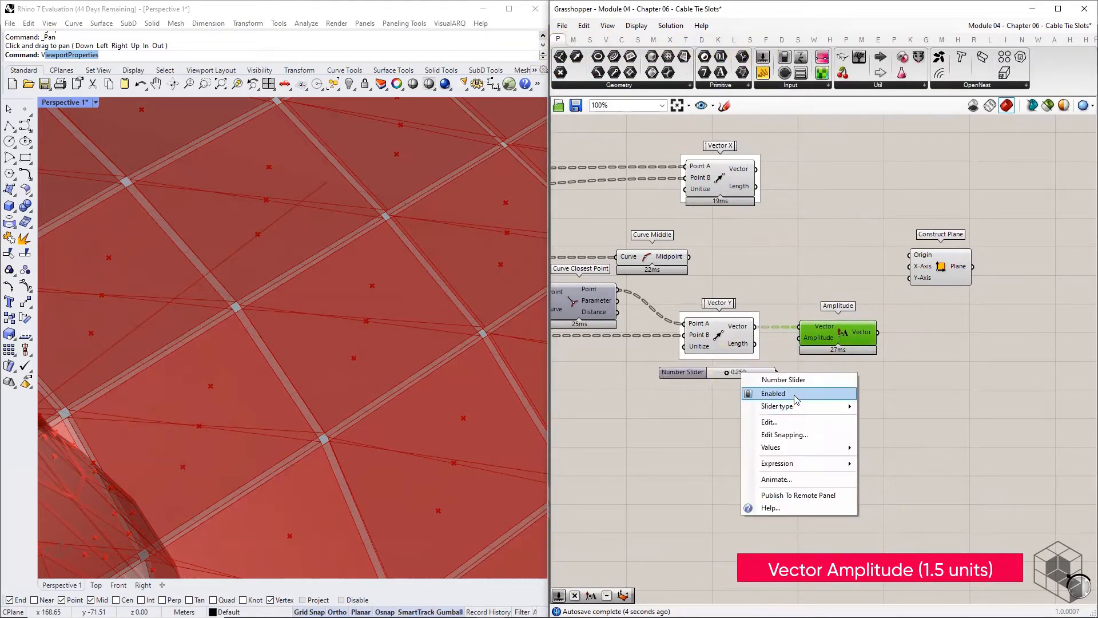
left_click(793, 423)
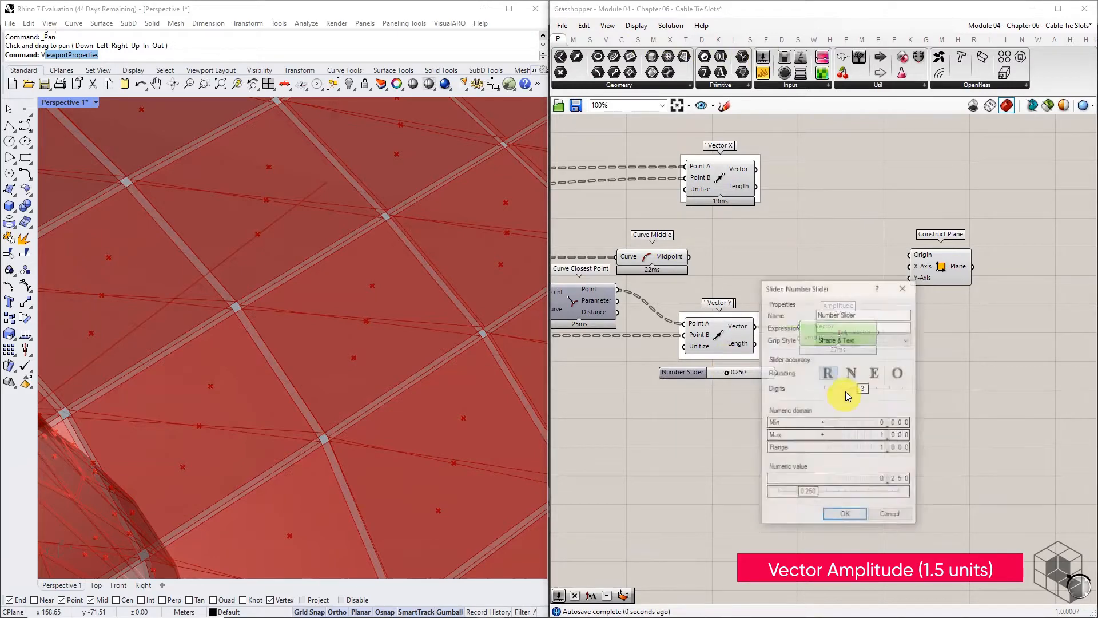
left_click_drag(863, 389, 837, 390)
left_click_drag(897, 437, 896, 427)
double_click(863, 491)
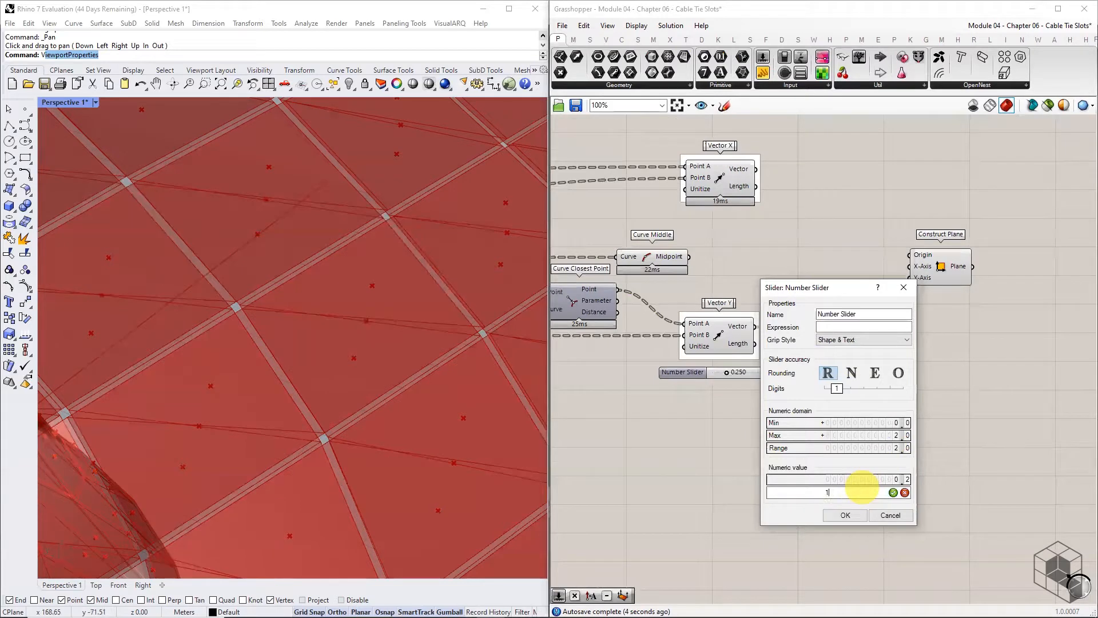
left_click(845, 514)
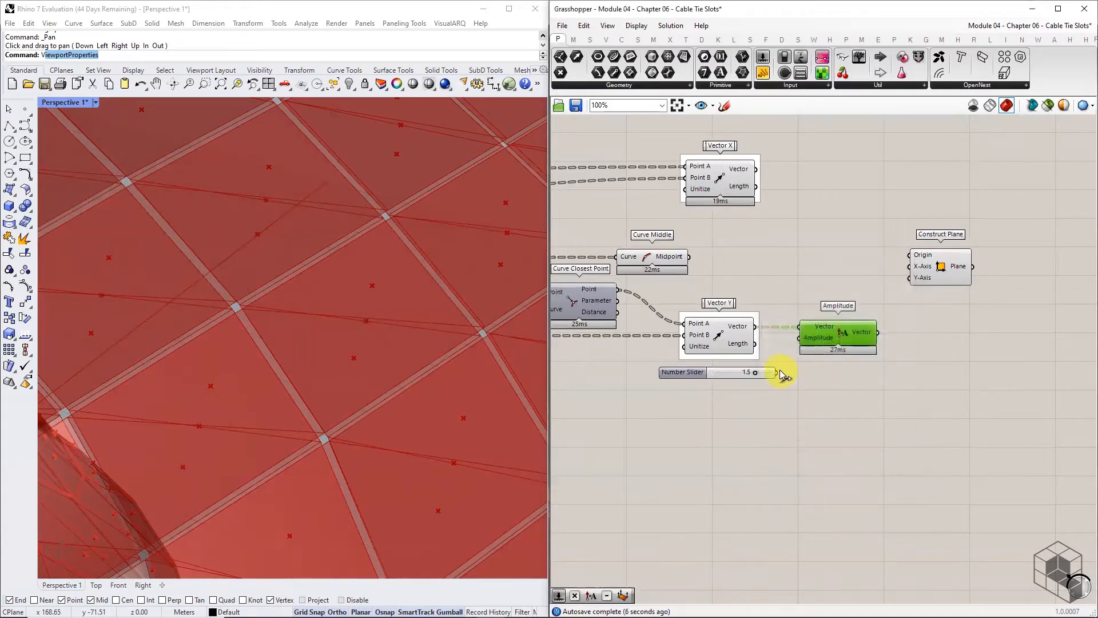
left_click_drag(777, 372, 799, 338)
left_click_drag(938, 265, 1006, 261)
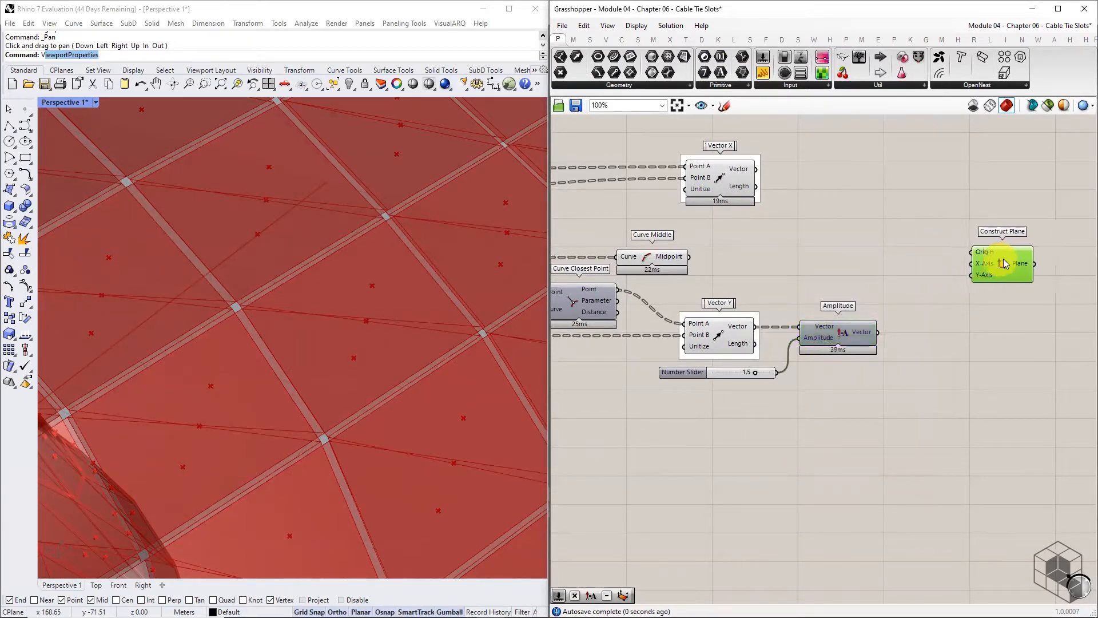
Add a Move component with Curve Middle's Midpoint as its Geometry and Amplitude's Vector as its Motion.
left_click(685, 39)
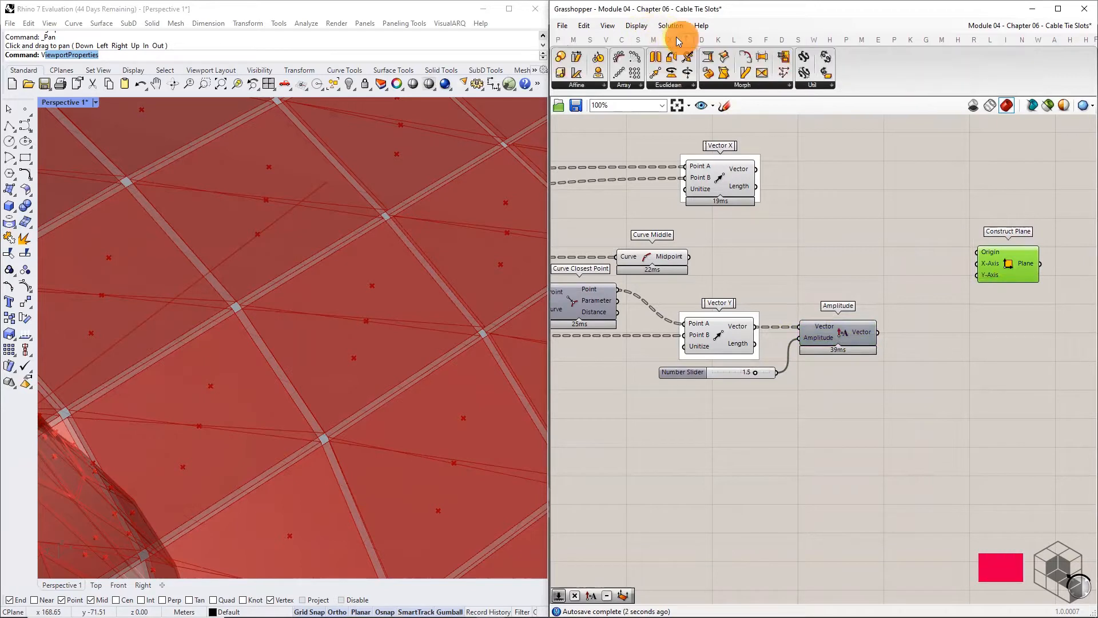
left_click(663, 83)
mouse_move(674, 122)
left_mouse_down()
mouse_move(828, 247)
mouse_move(903, 284)
mouse_move(864, 271)
mouse_move(942, 264)
left_mouse_up()
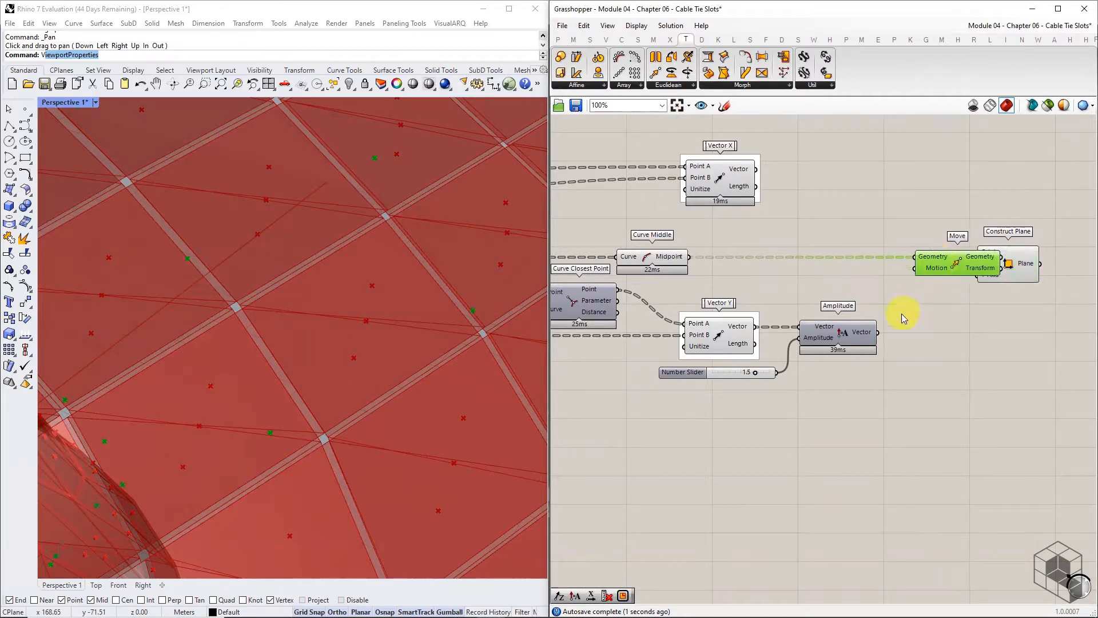
left_click_drag(879, 333, 914, 268)
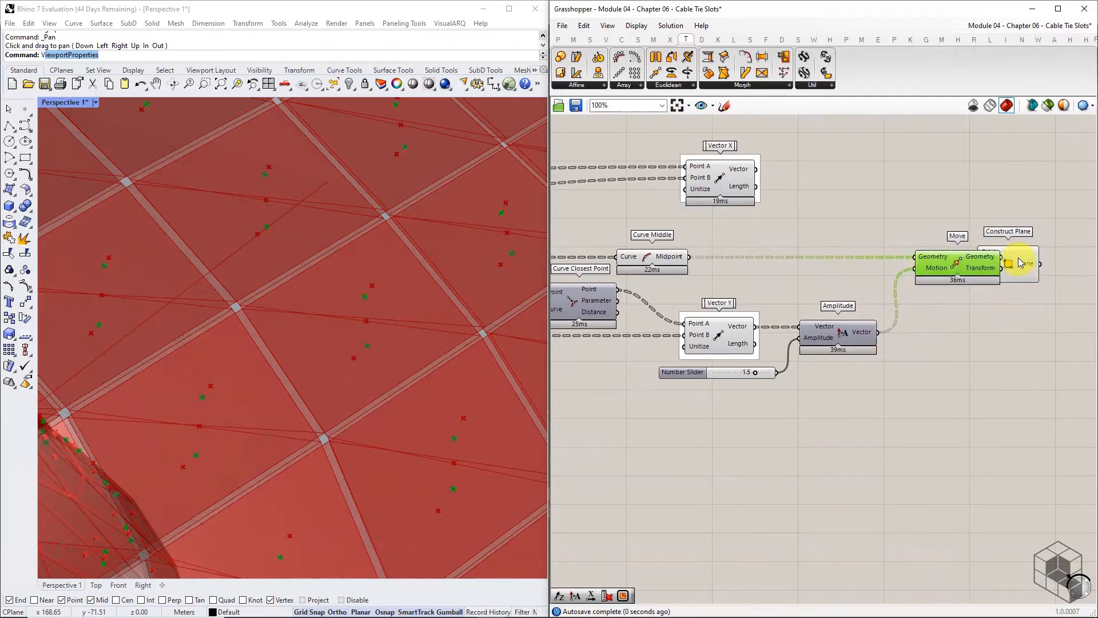
Move Construct Plane farther along past Move, and shift Vector X along so it sits above Move.
right_click_drag(1024, 263, 871, 280)
left_click_drag(872, 280, 965, 279)
right_click_drag(772, 257, 883, 243)
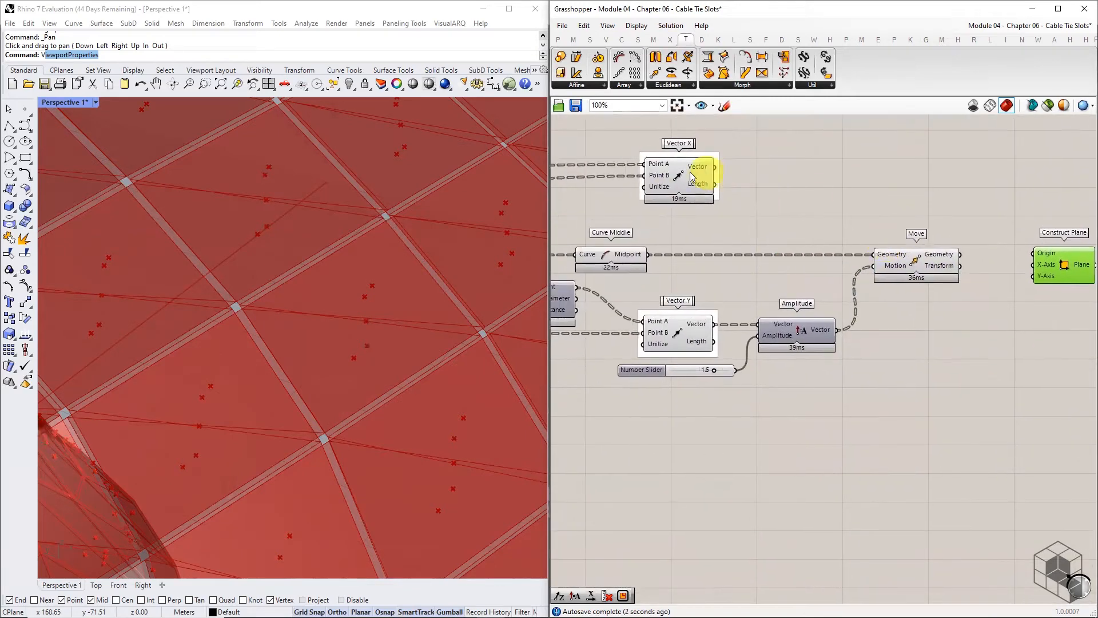
left_click(675, 177)
left_click_drag(675, 176, 898, 178)
right_click_drag(972, 250, 841, 255)
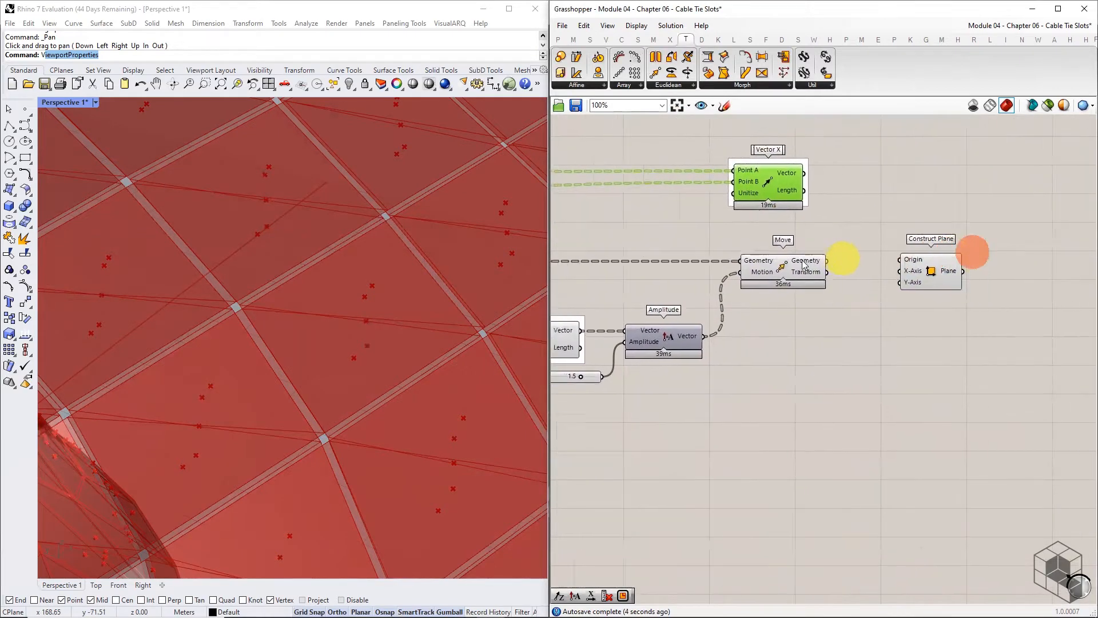
Connect Move's Geometry to Construct Plane's Origin, Vector X's Vector to X-Axis, and Vector Y's Vector to Y-Axis.
scroll(769, 266, "up", 2)
left_click(769, 269)
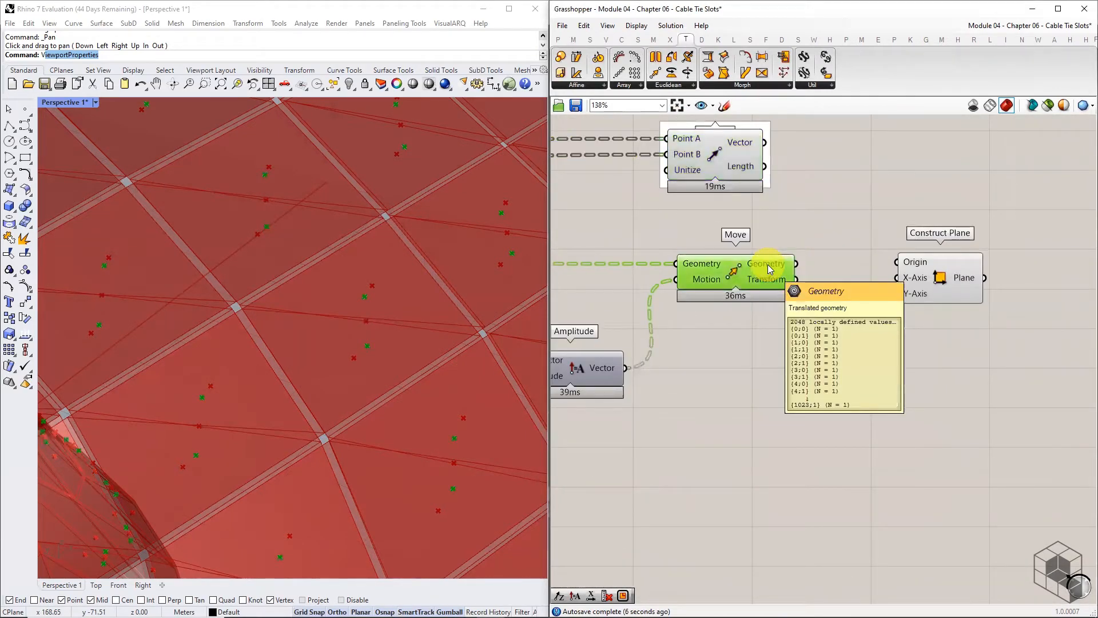
left_click_drag(795, 263, 896, 262)
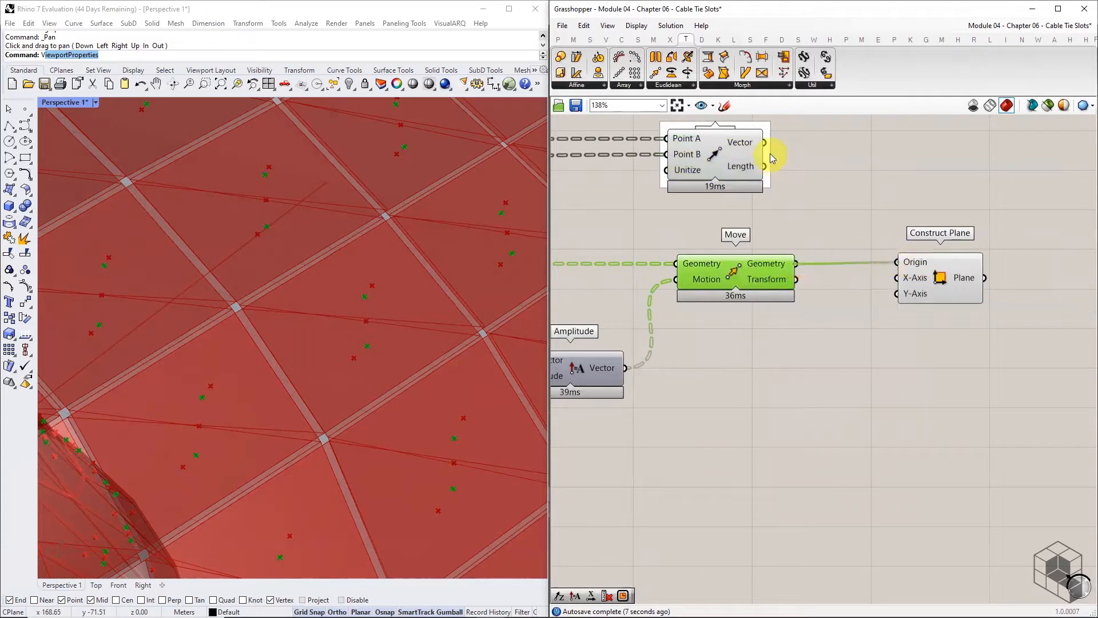
left_click_drag(764, 142, 902, 278)
left_click(929, 279)
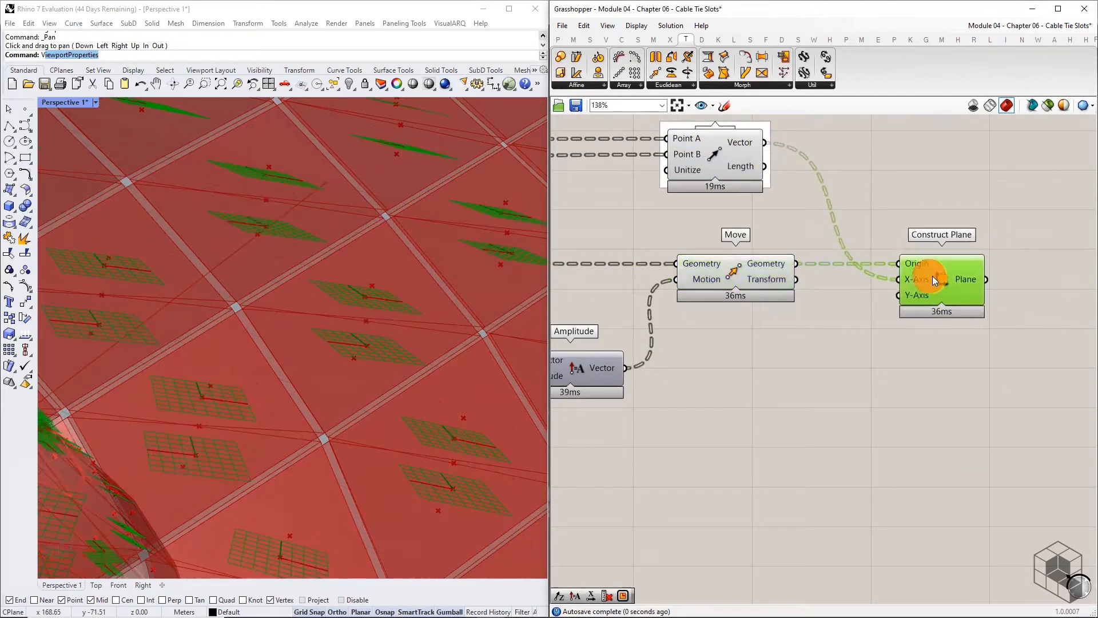
scroll(934, 275, "down", 3)
left_click(619, 332)
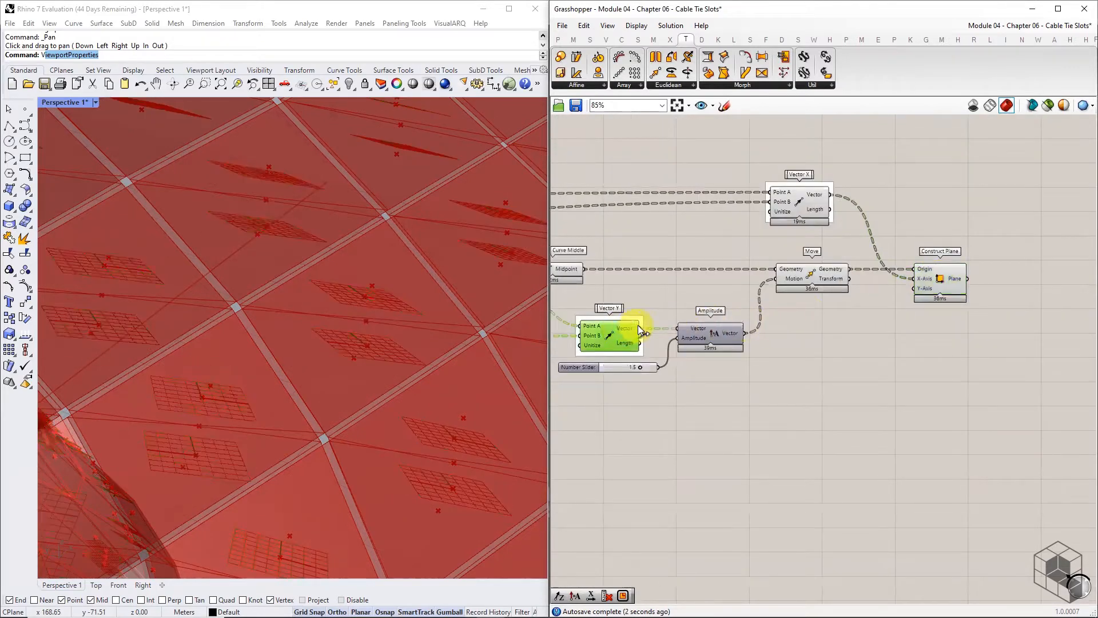
left_click_drag(639, 329, 932, 289)
left_click(945, 279)
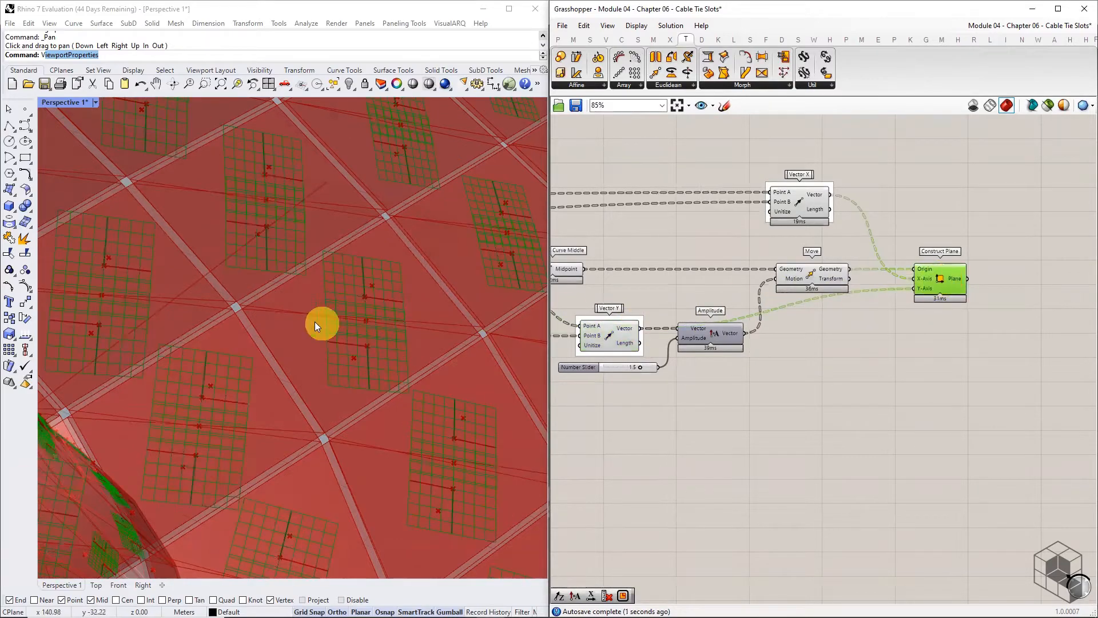
Examine the constructed planes on the panels in the viewport and look at the Preview Plane Size setting.
scroll(306, 307, "down", 3)
scroll(307, 306, "down", 4)
mouse_move(365, 313)
right_mouse_down()
mouse_move(290, 304)
mouse_move(346, 329)
mouse_move(373, 324)
right_mouse_up()
scroll(241, 281, "down", 4)
scroll(372, 287, "up", 10)
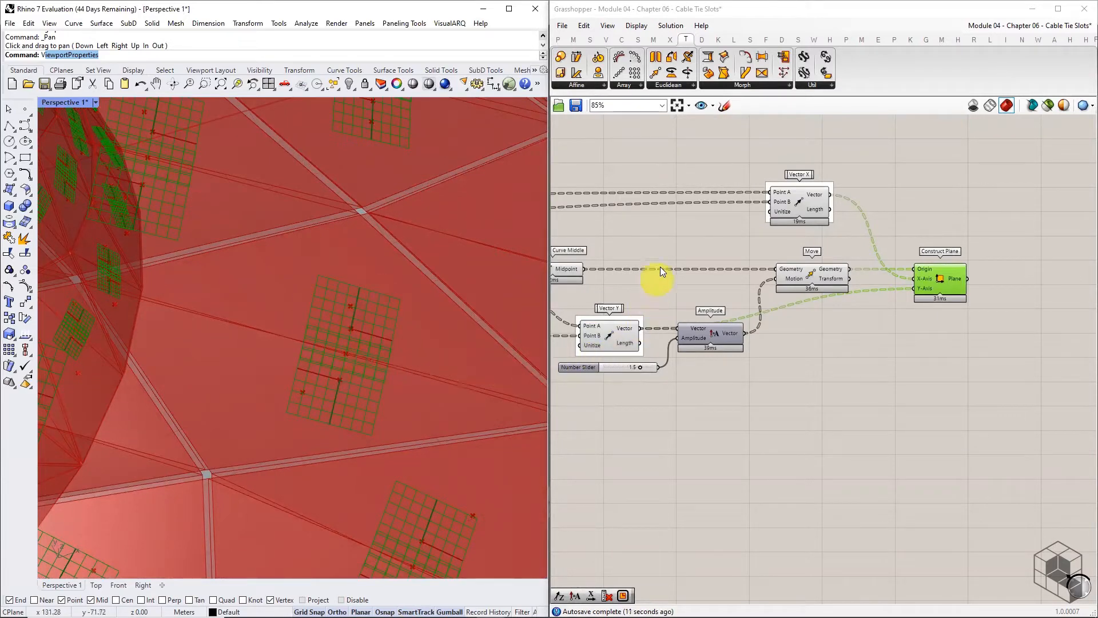
left_click(641, 27)
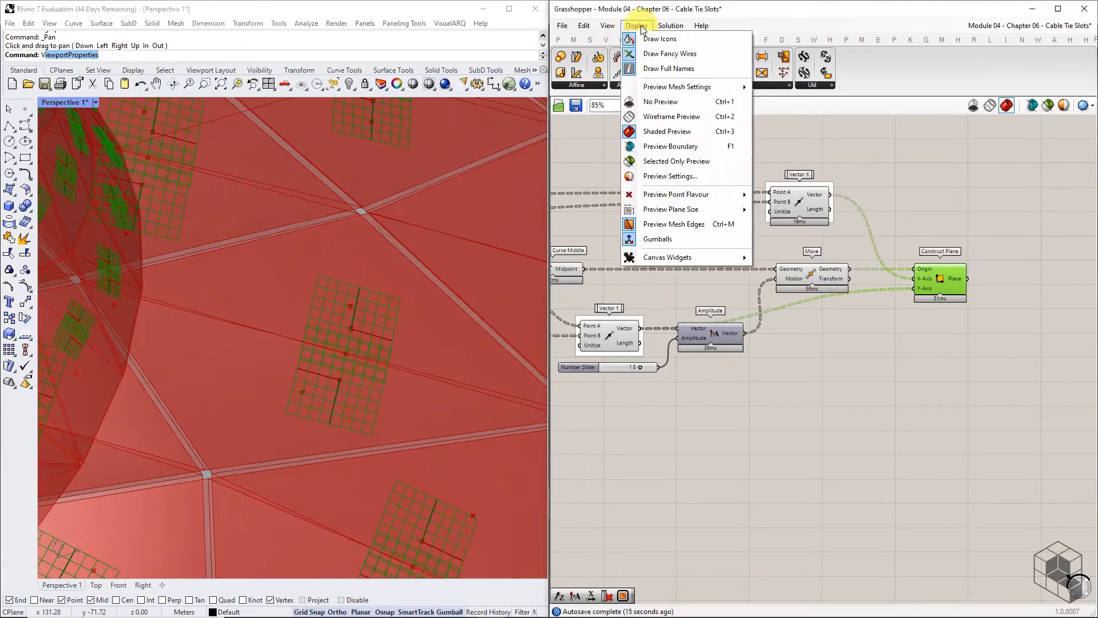
mouse_move(693, 211)
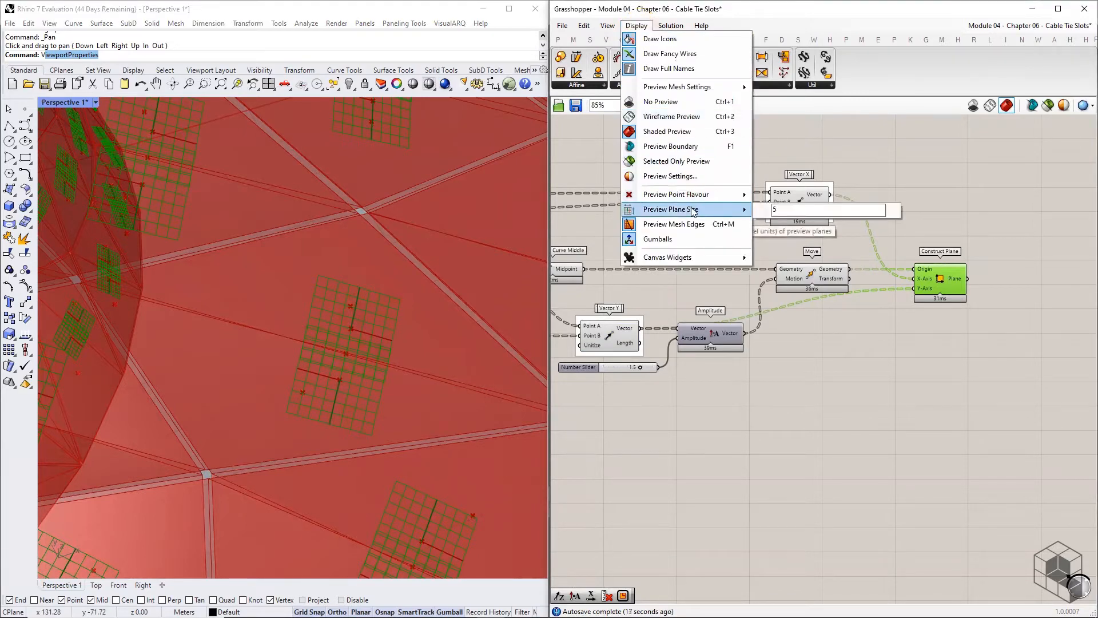
left_click(788, 208)
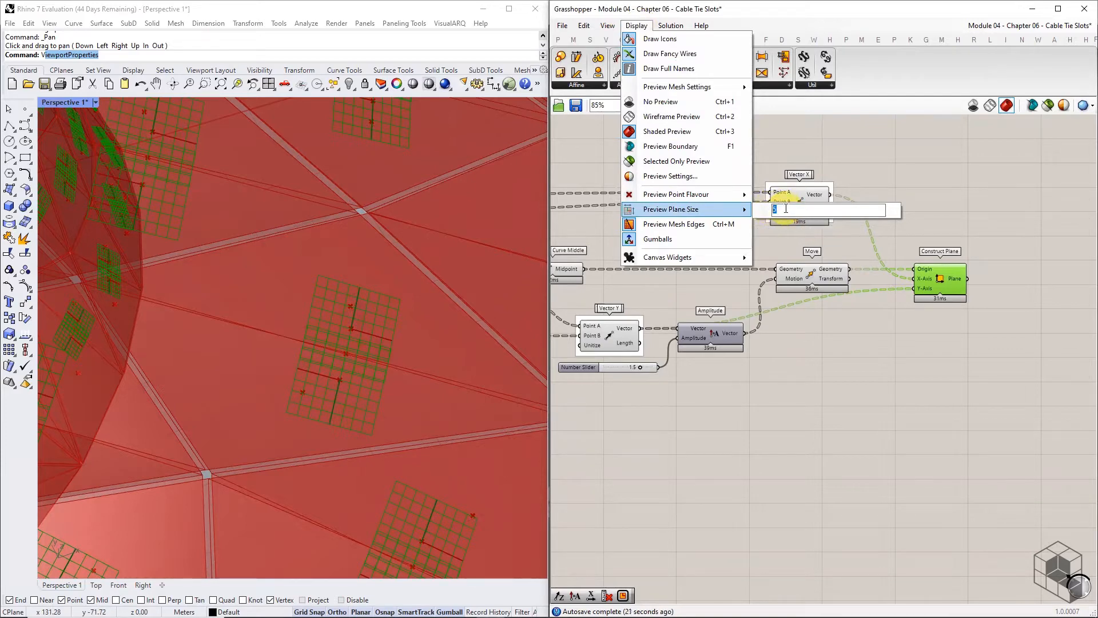
left_click(875, 148)
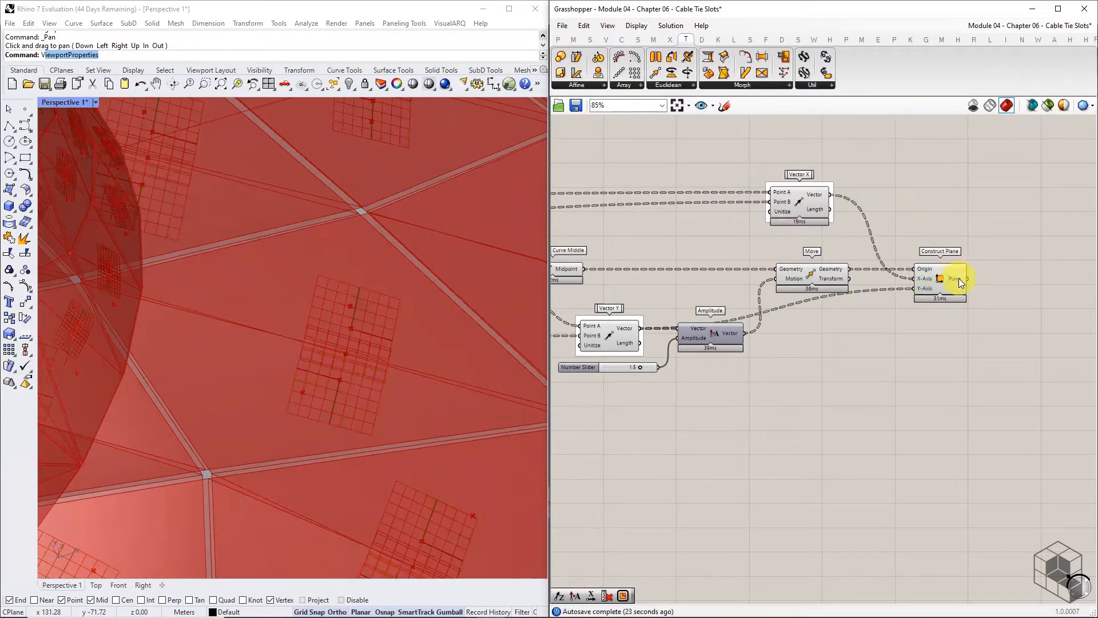
Turn off the viewport preview of Vector X, Move, Curve Middle, Curve Closest Point, Vector Y and Amplitude.
left_click_drag(847, 151, 812, 274)
middle_click(814, 241)
left_click(847, 206)
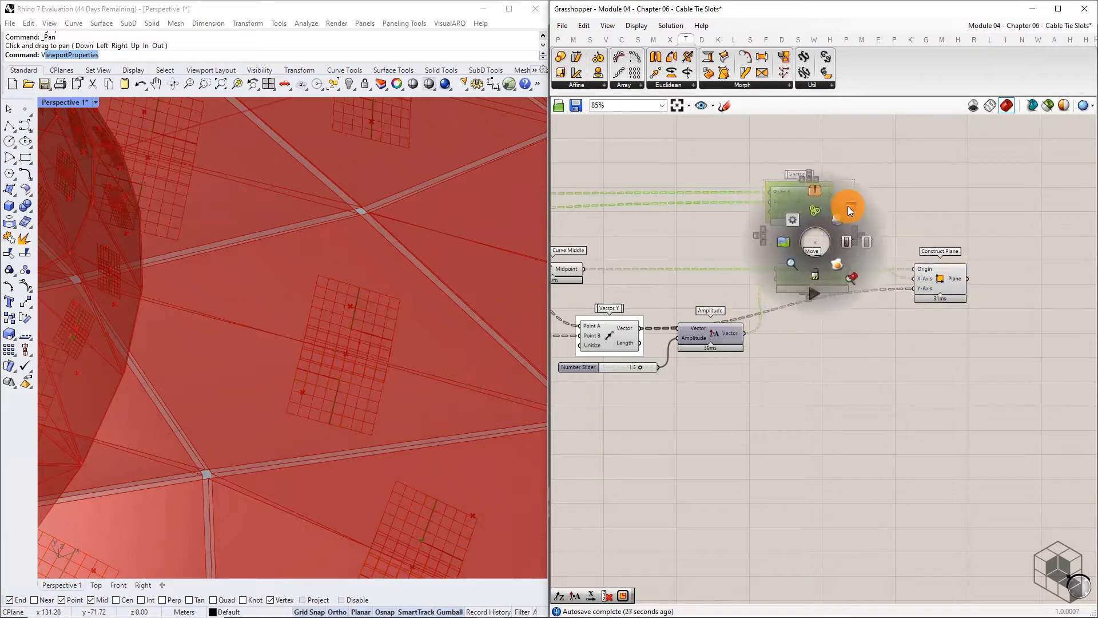
right_click_drag(719, 260, 842, 253)
left_click(838, 239)
left_click_drag(836, 238, 636, 363)
middle_click(726, 288)
left_click(761, 251)
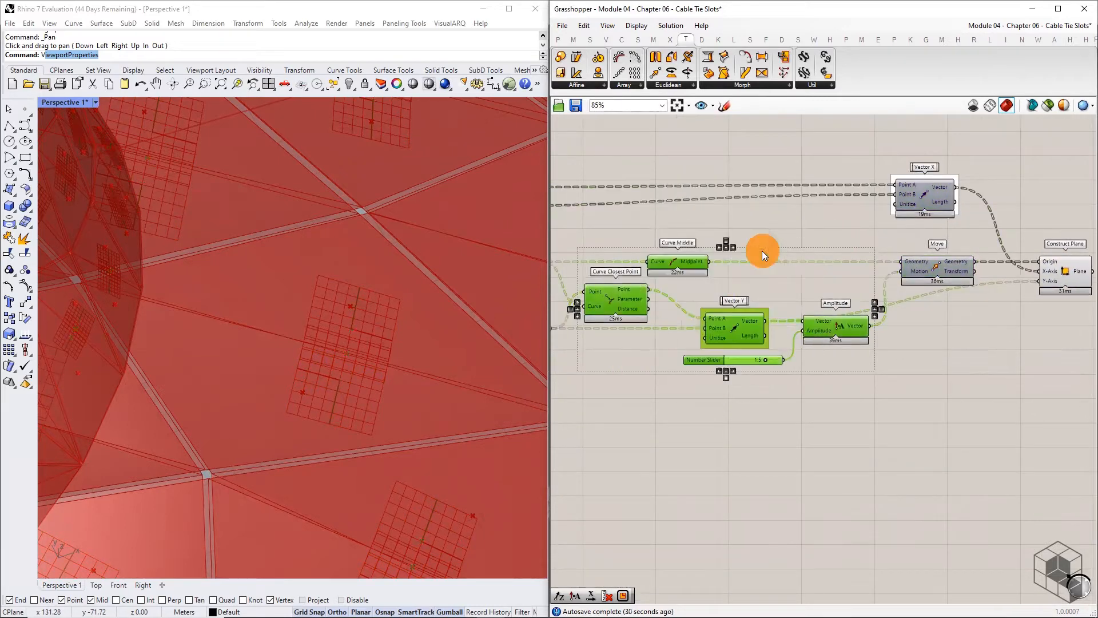
Turn off the viewport preview of the upstream component that feeds the Relay.
scroll(724, 289, "down", 3)
right_click_drag(725, 290, 837, 272)
left_click(687, 321)
right_click_drag(686, 321, 836, 315)
scroll(736, 282, "up", 5)
left_click(741, 282)
middle_click(743, 280)
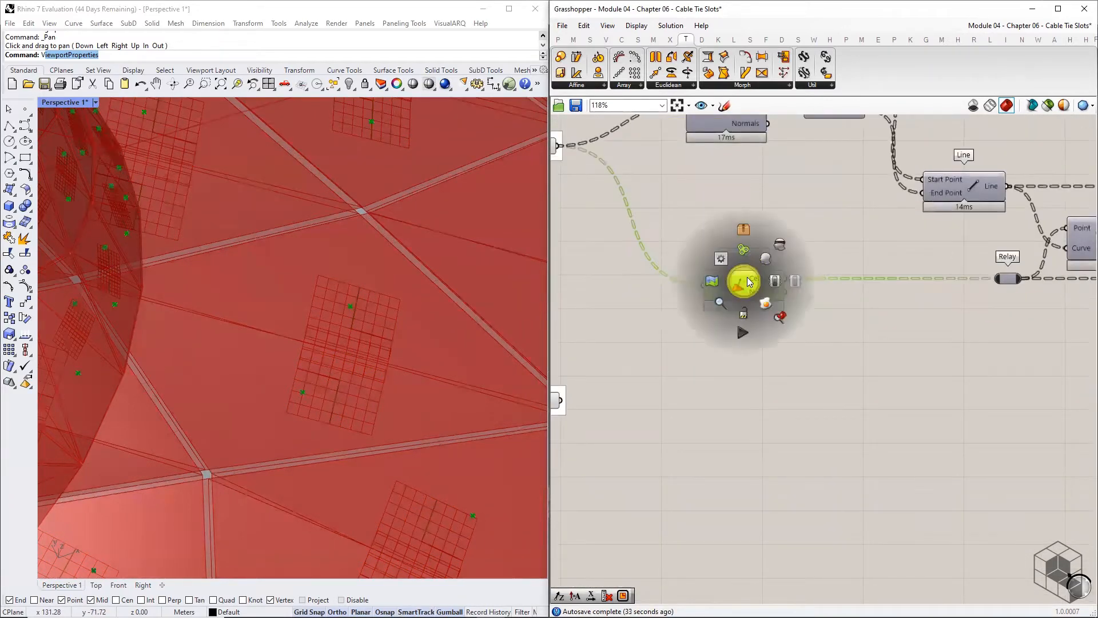
left_click(778, 245)
scroll(697, 254, "down", 5)
right_click_drag(927, 264, 711, 263)
scroll(851, 211, "up", 4)
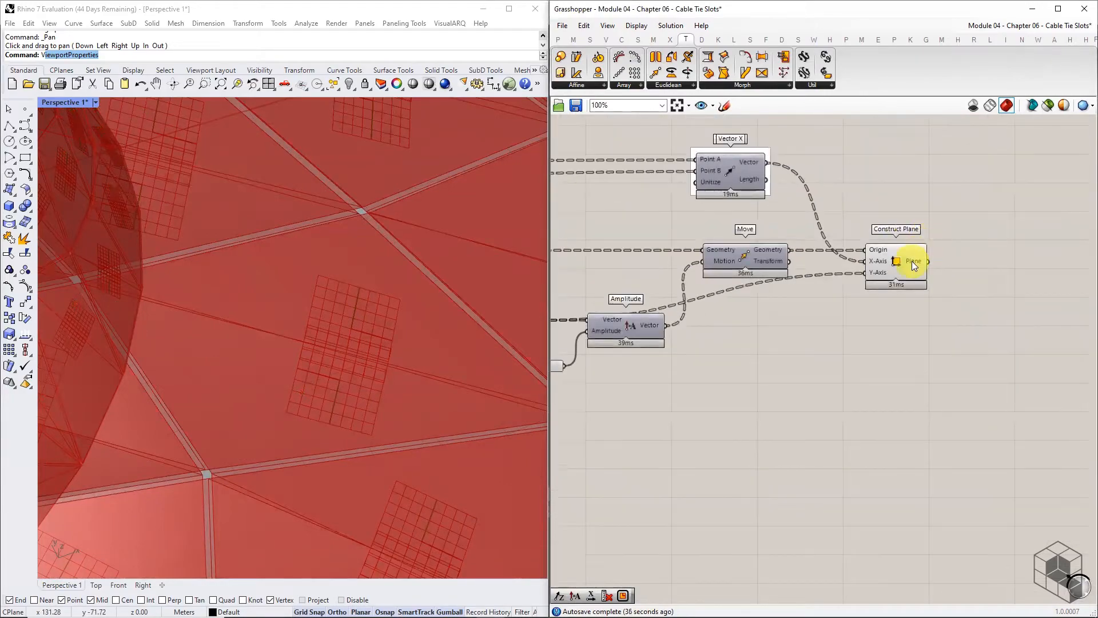
Examine the placement and orientation of Construct Plane's planes across the whole surface.
left_click(911, 261)
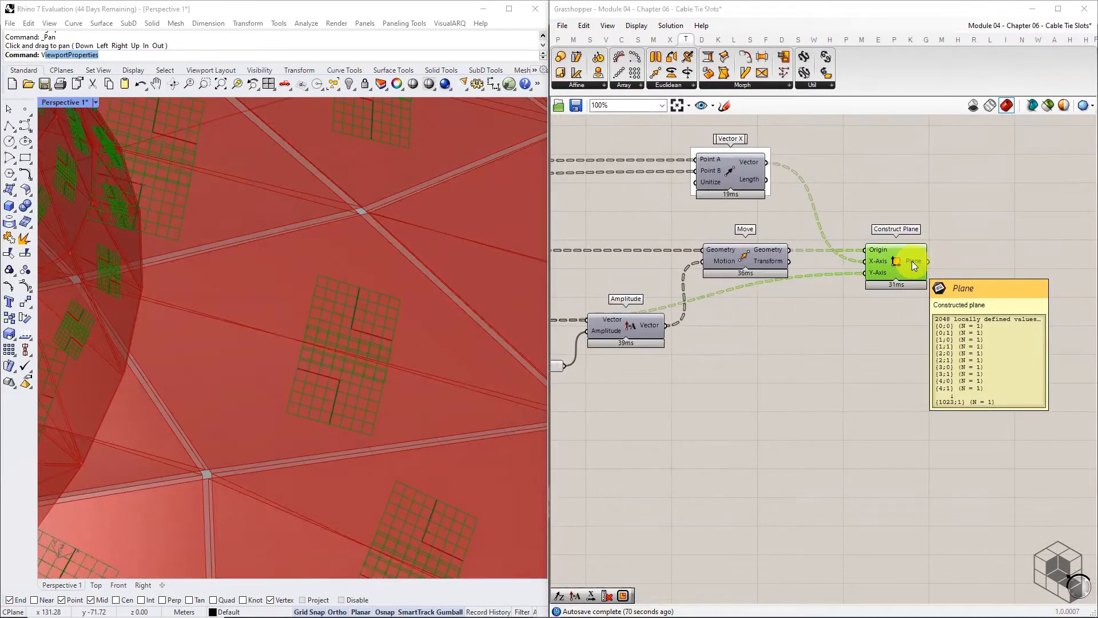
scroll(379, 330, "down", 15)
scroll(366, 349, "up", 3)
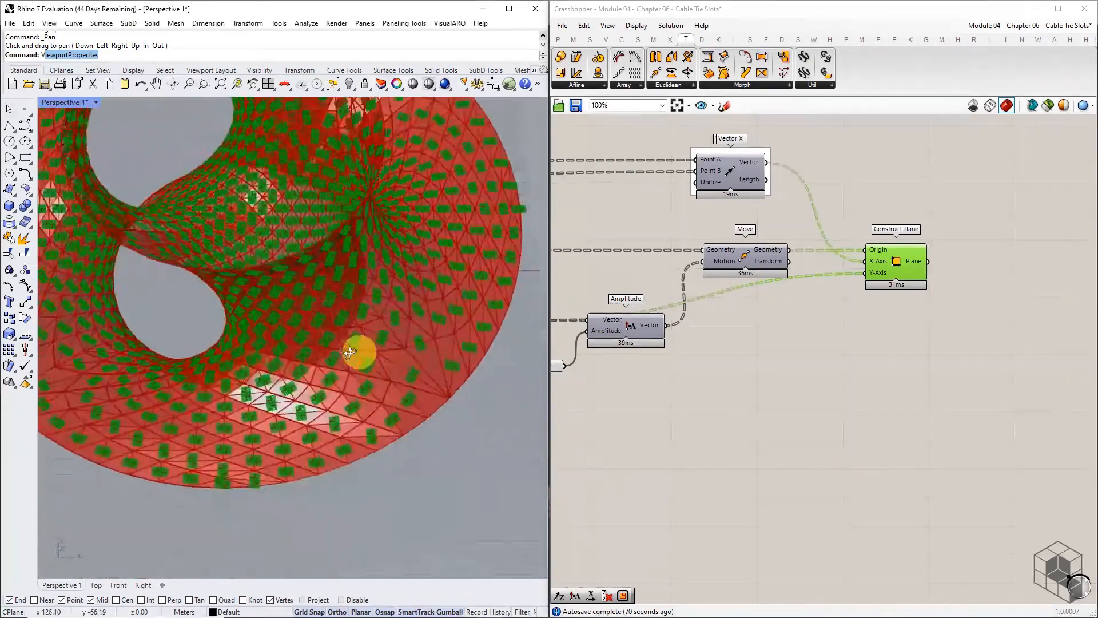
scroll(579, 183, "up", 3)
scroll(503, 179, "up", 8)
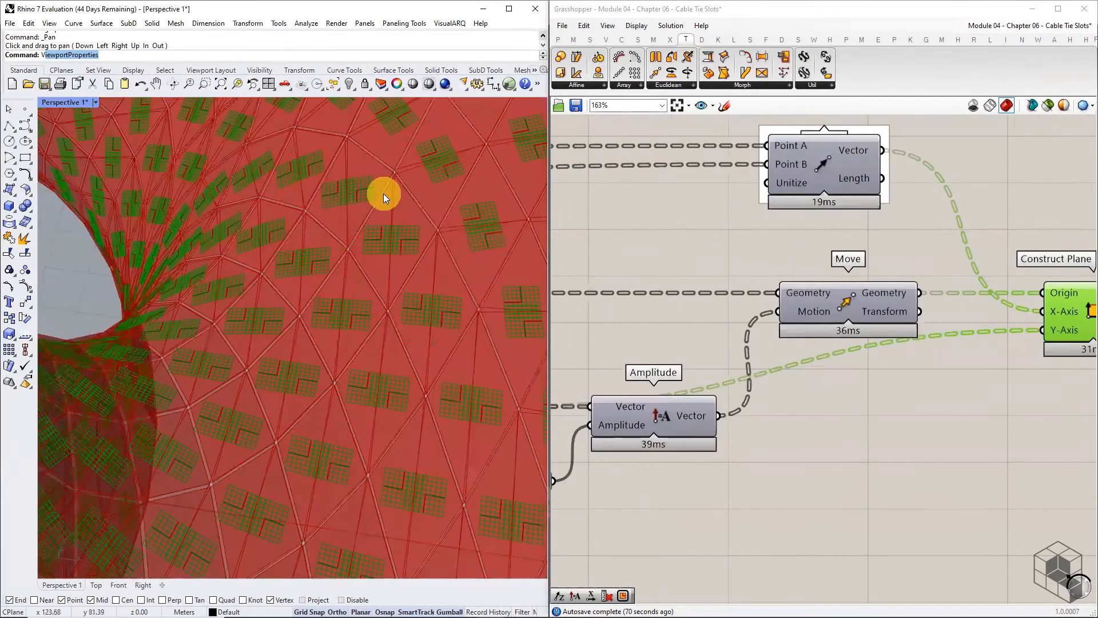
scroll(387, 220, "down", 5)
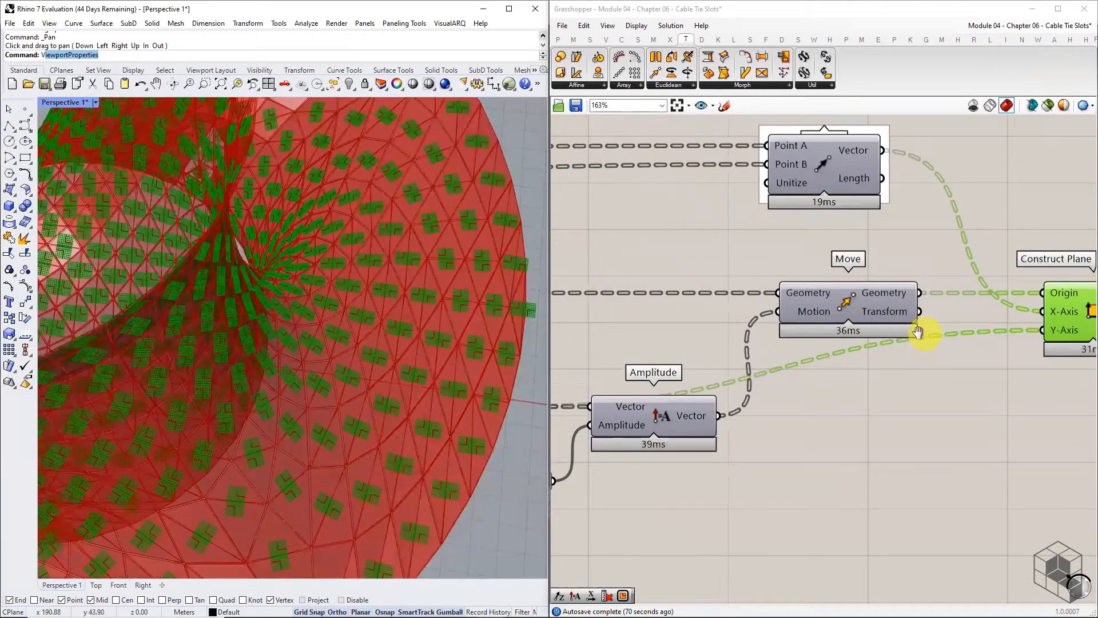
right_click_drag(918, 332, 699, 299)
scroll(396, 299, "up", 4)
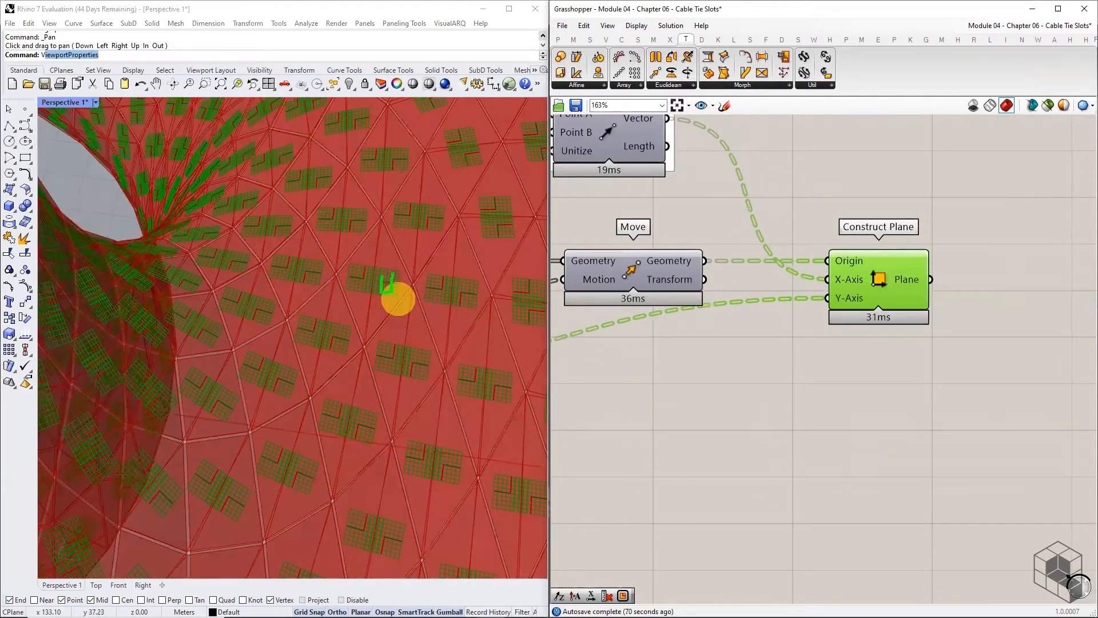
Add a Rectangle component after Construct Plane and connect the Plane output to its Plane input.
left_click(622, 38)
left_click(704, 86)
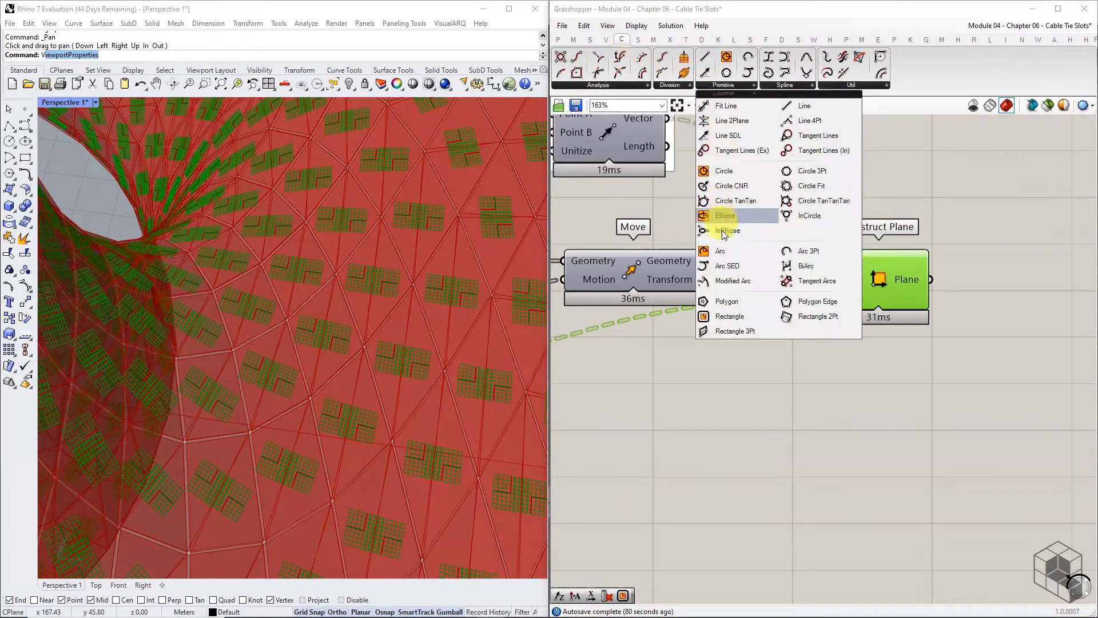
left_click_drag(735, 303, 918, 248)
scroll(722, 240, "down", 4)
scroll(919, 317, "up", 3)
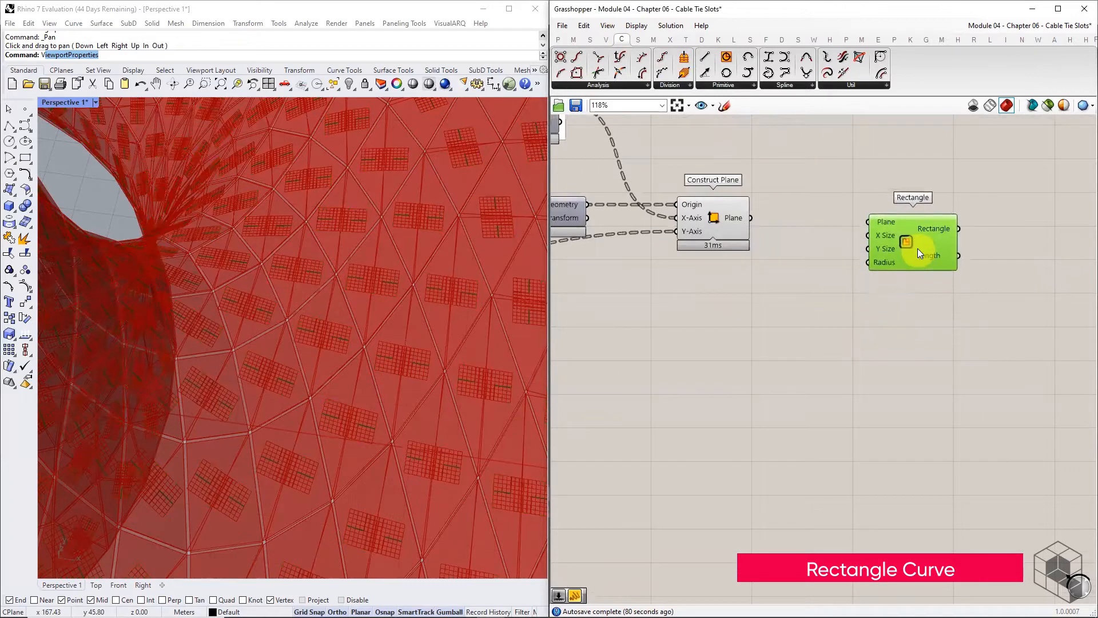
left_click(827, 266)
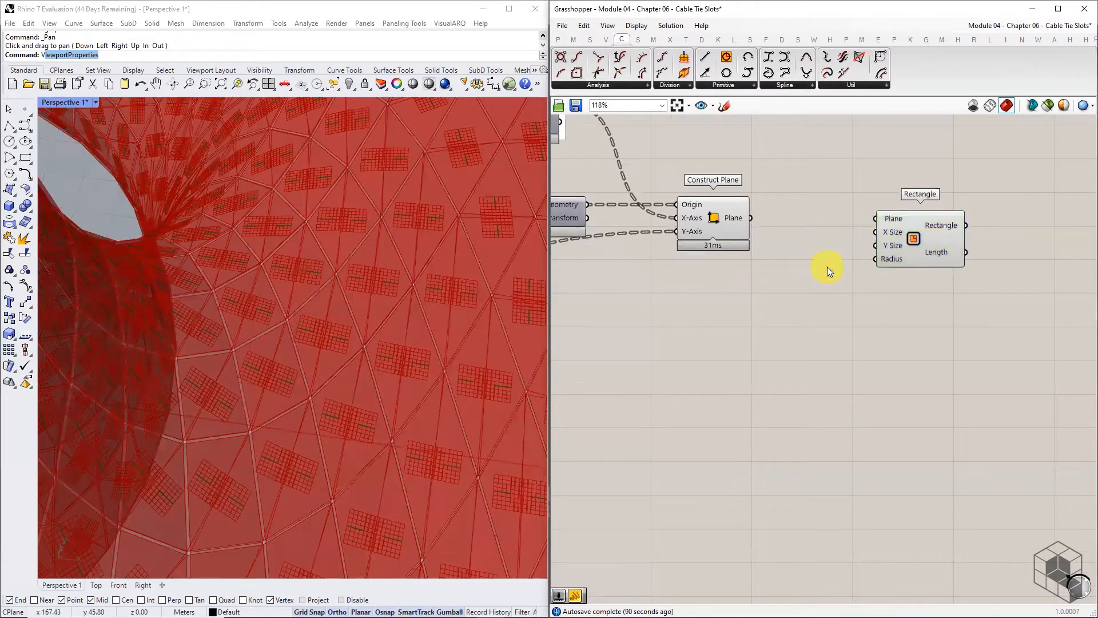
left_click_drag(753, 220, 869, 217)
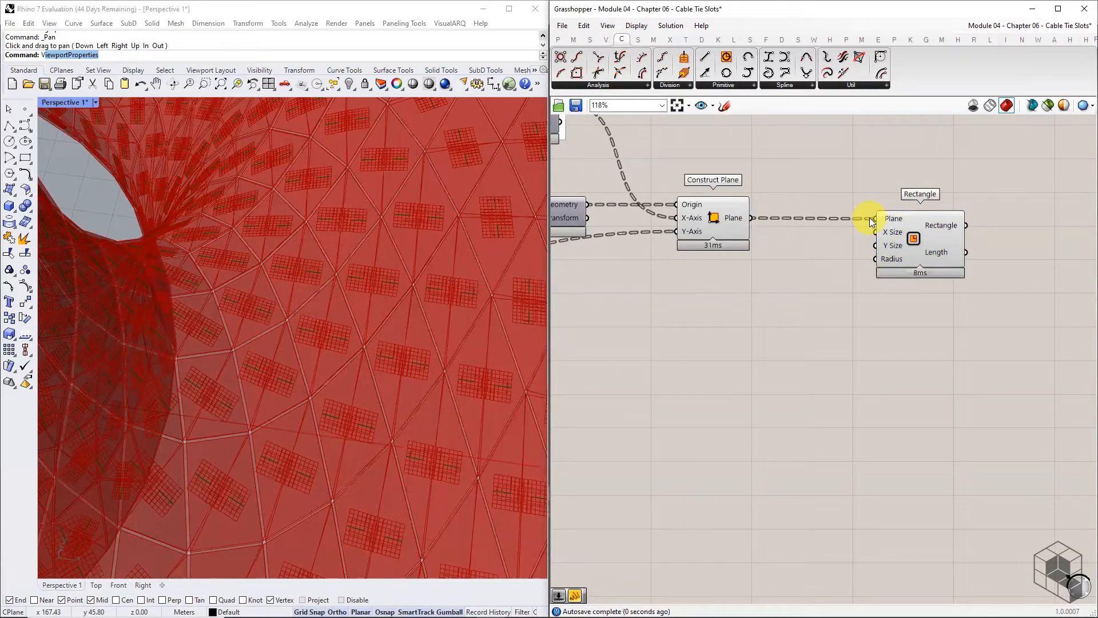
Drive the Rectangle's X Size with a one-decimal number slider ranging from 0 to 3 and set to 1.5.
left_click(558, 39)
left_click_drag(763, 56, 772, 272)
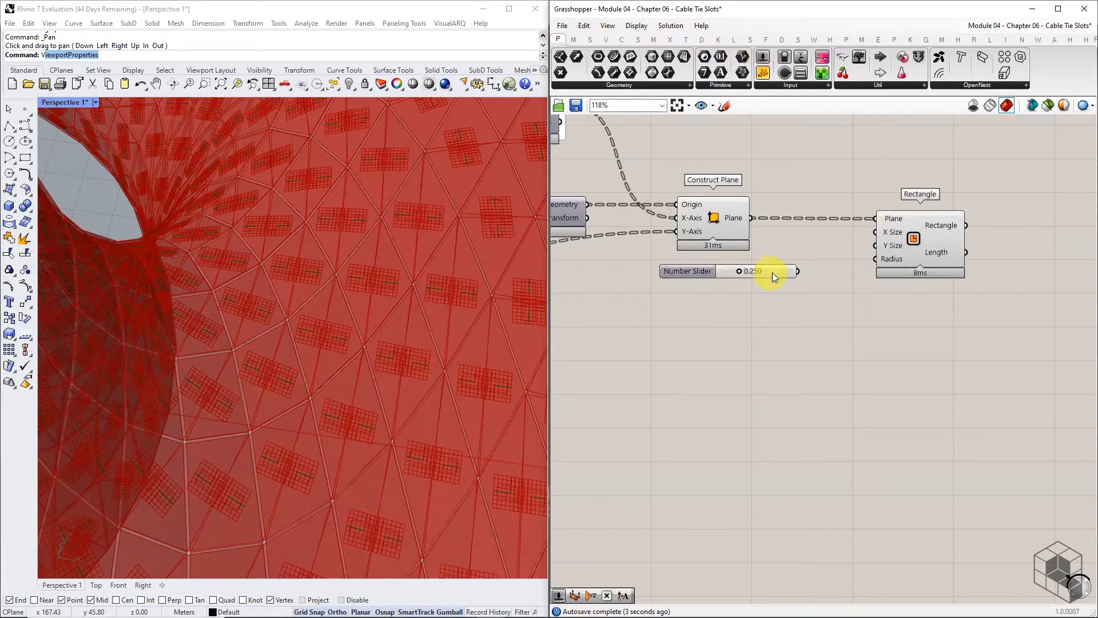
right_click(772, 270)
left_click(814, 317)
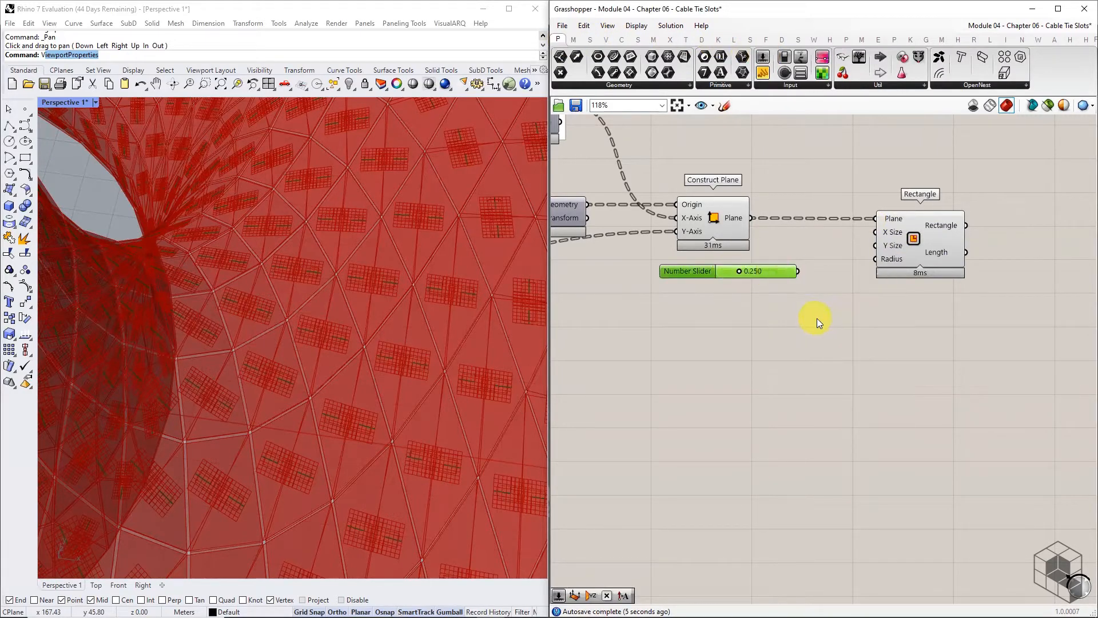
left_click_drag(839, 301, 820, 302)
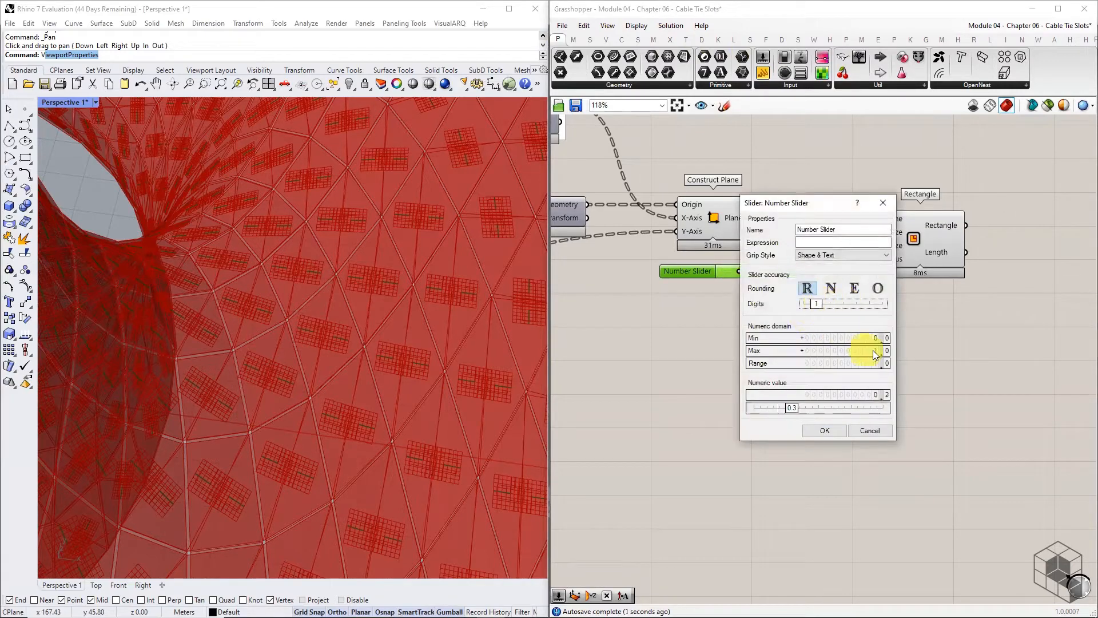
double_click(813, 406)
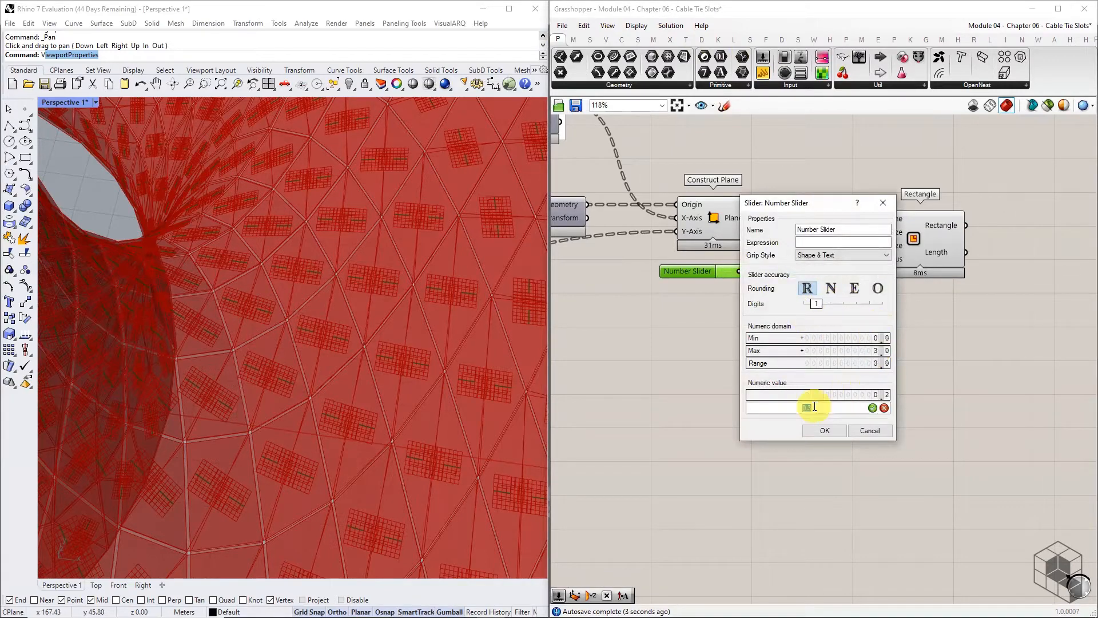
type("1.5")
left_click(823, 429)
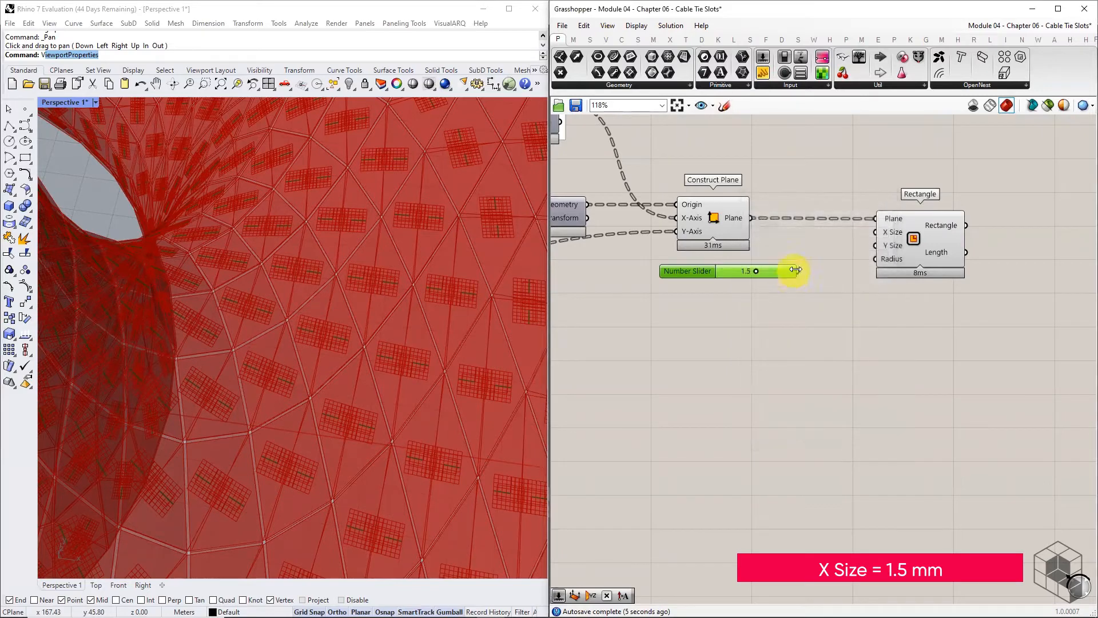
left_click_drag(863, 234, 864, 234)
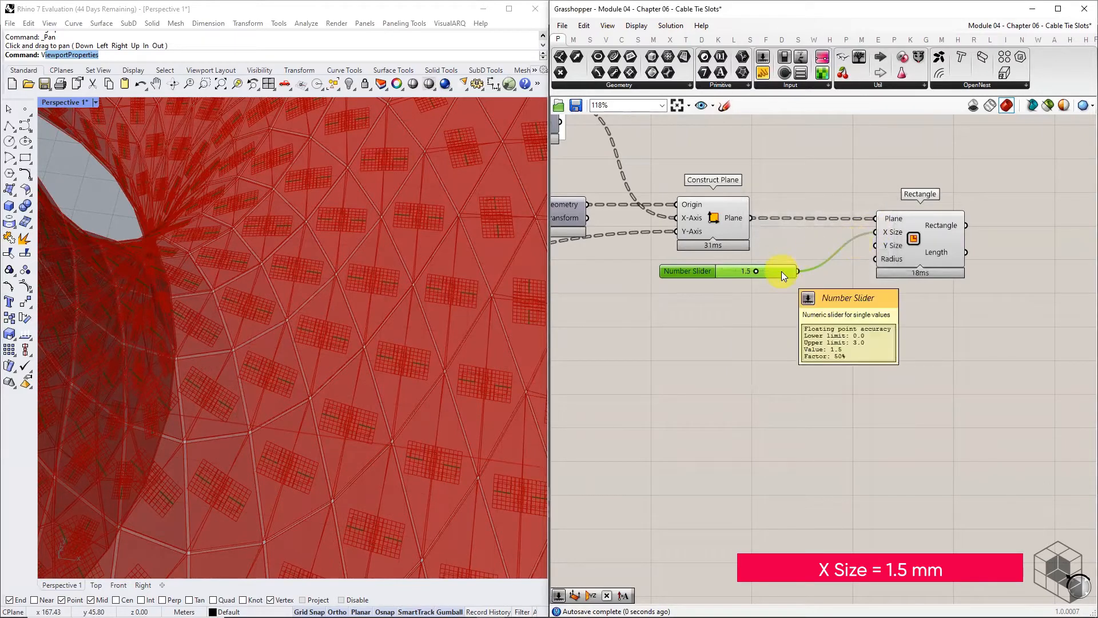
Duplicate the 1.5 number slider, set the copy to 0.8, and connect it to the Rectangle's Y Size input.
left_click_drag(781, 271, 774, 284, "alt")
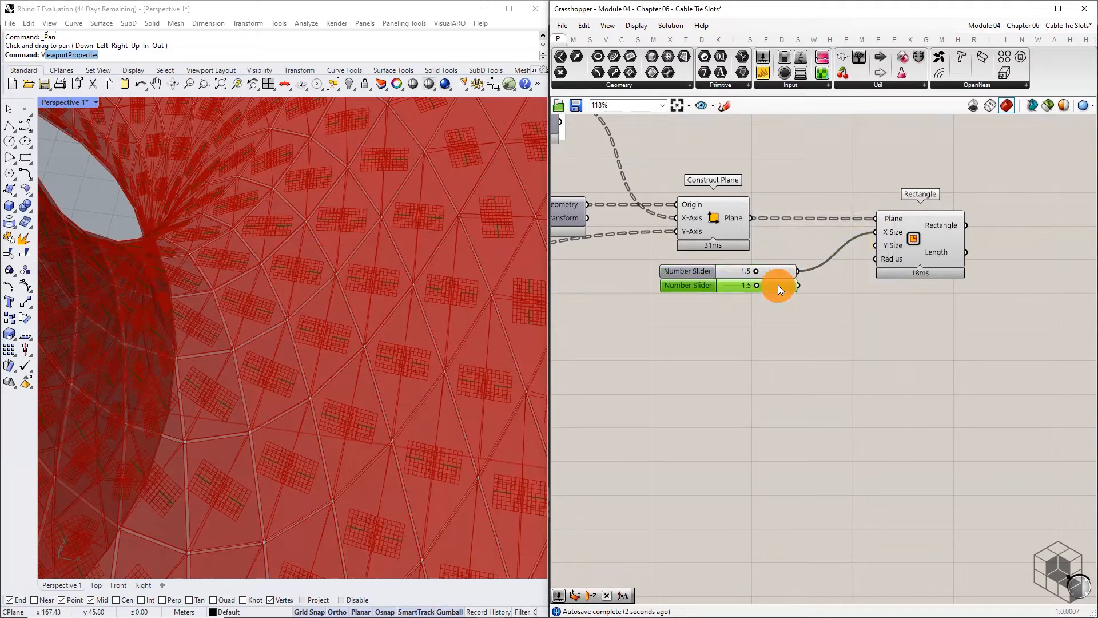
double_click(778, 285)
type("0.8")
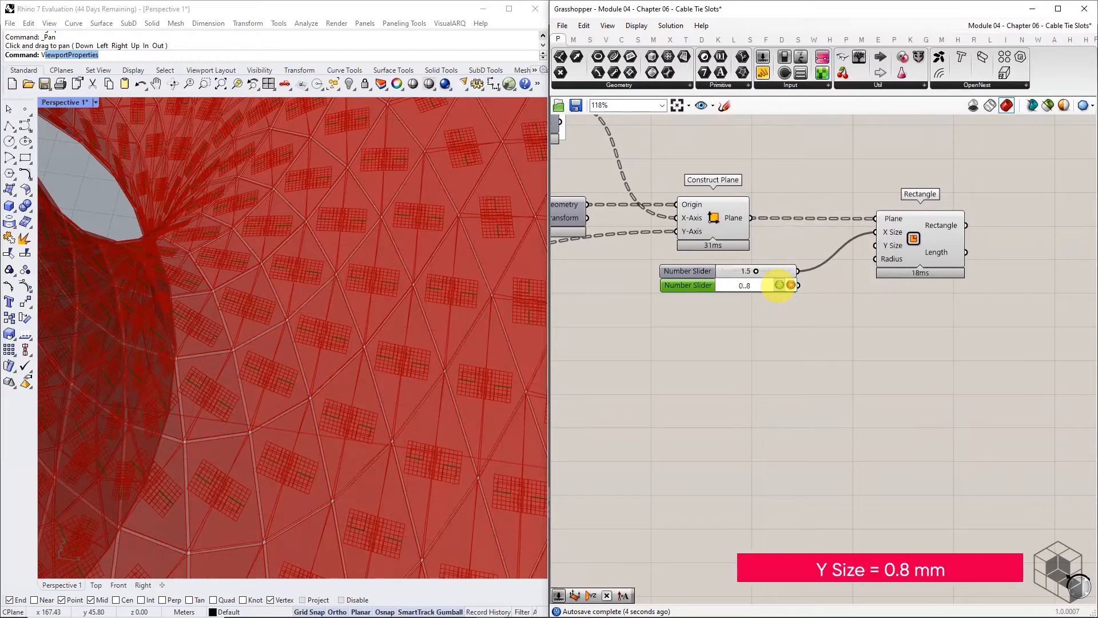
key("Return")
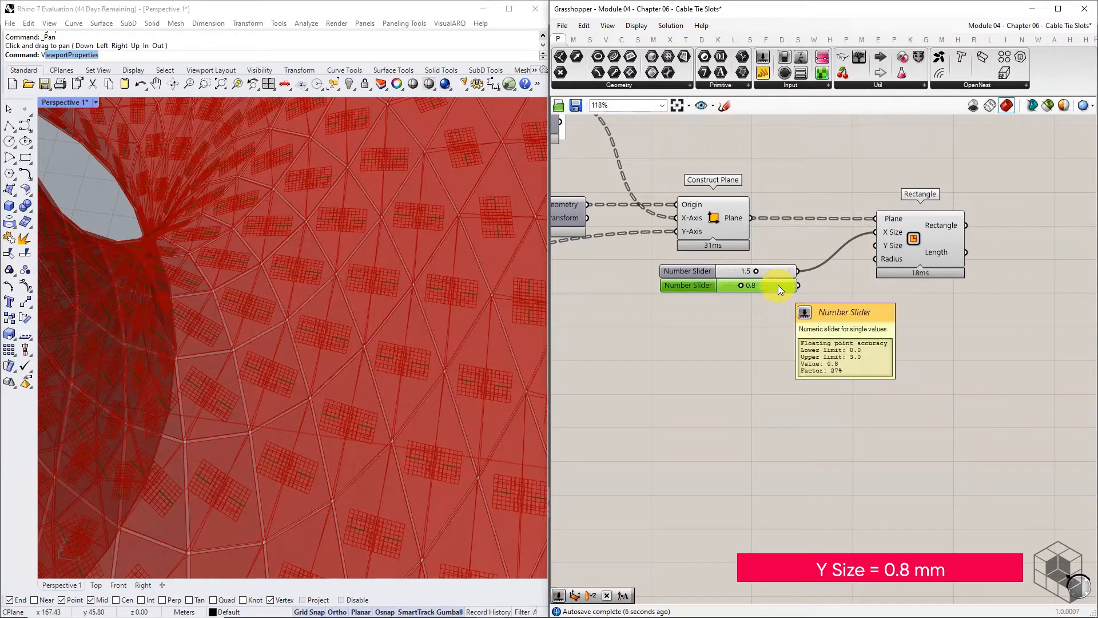
left_click_drag(798, 285, 883, 247)
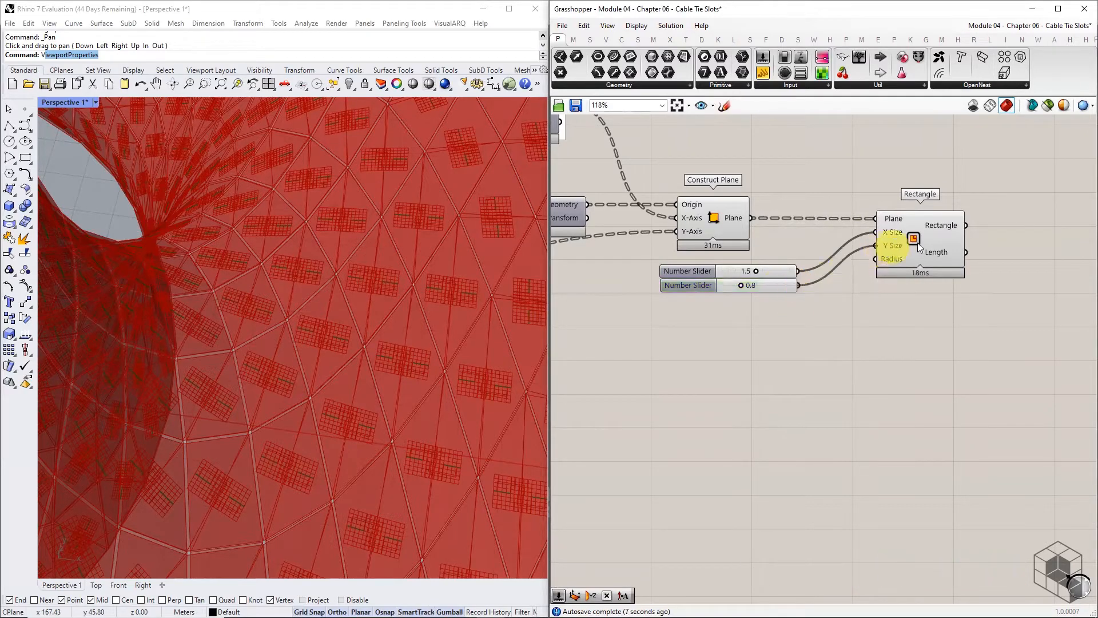
Turn off the viewport preview of Construct Plane.
left_click(930, 224)
left_click(703, 221)
middle_click(703, 221)
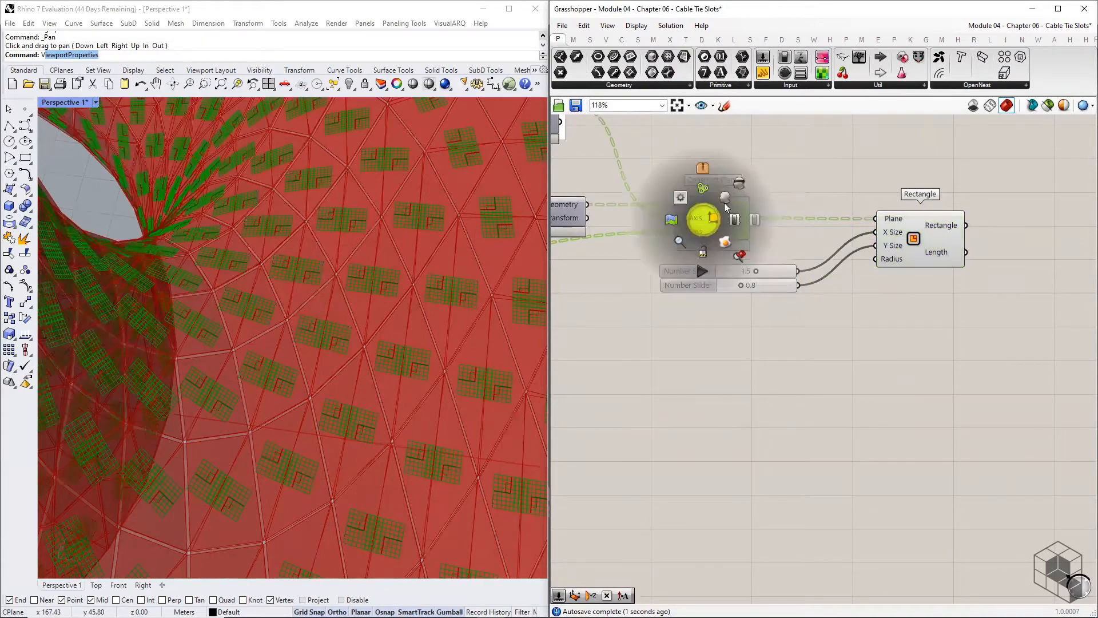
left_click(739, 184)
Examine the size, direction and spacing of the rectangles on both sides of the panel edges.
left_click(906, 224)
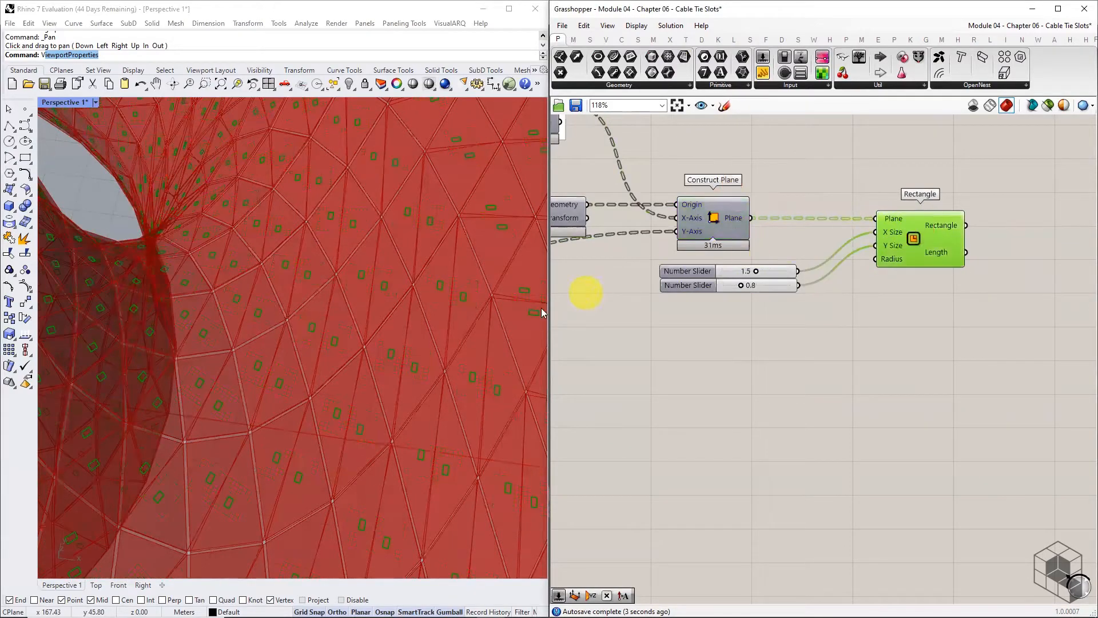
right_click_drag(543, 313, 273, 254)
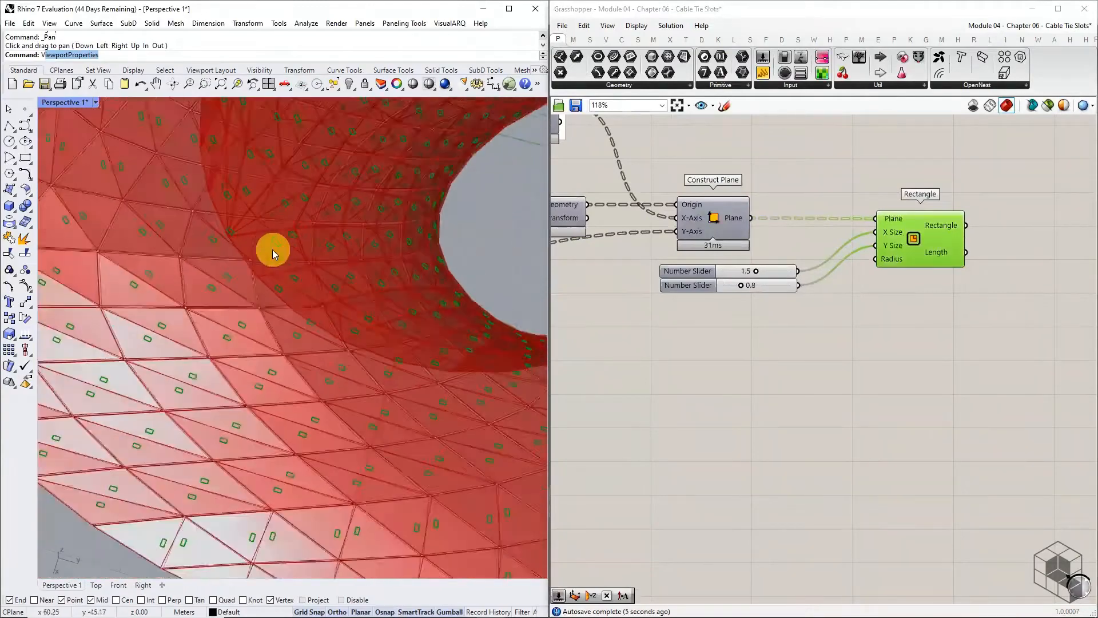
scroll(273, 254, "down", 5)
right_click_drag(419, 369, 352, 297)
scroll(297, 171, "up", 5)
scroll(258, 215, "up", 4)
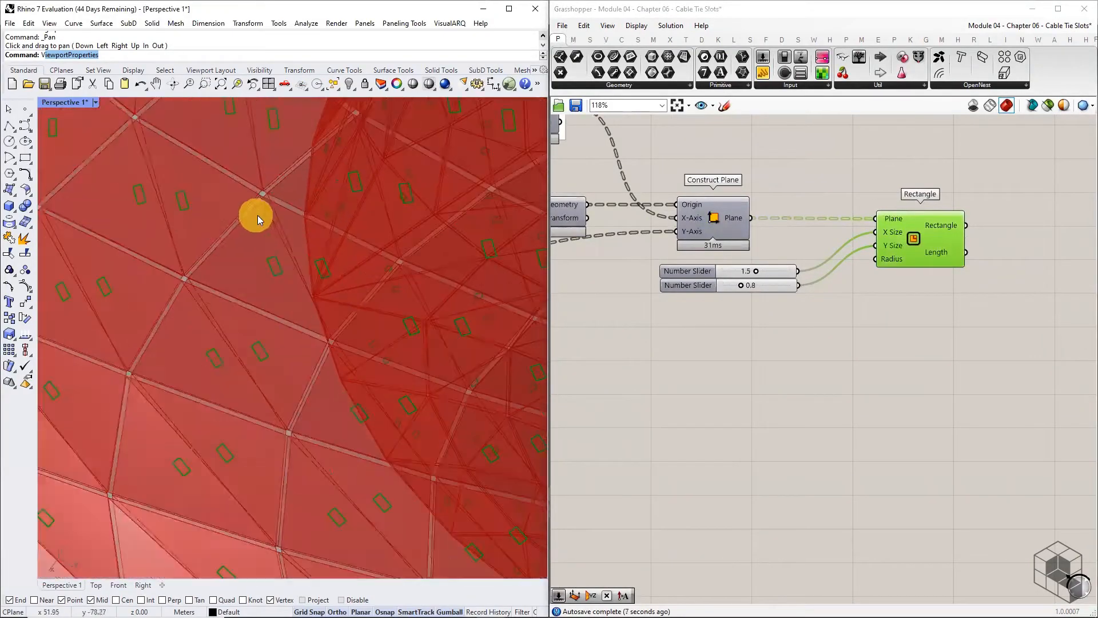
right_click_drag(257, 215, 434, 232)
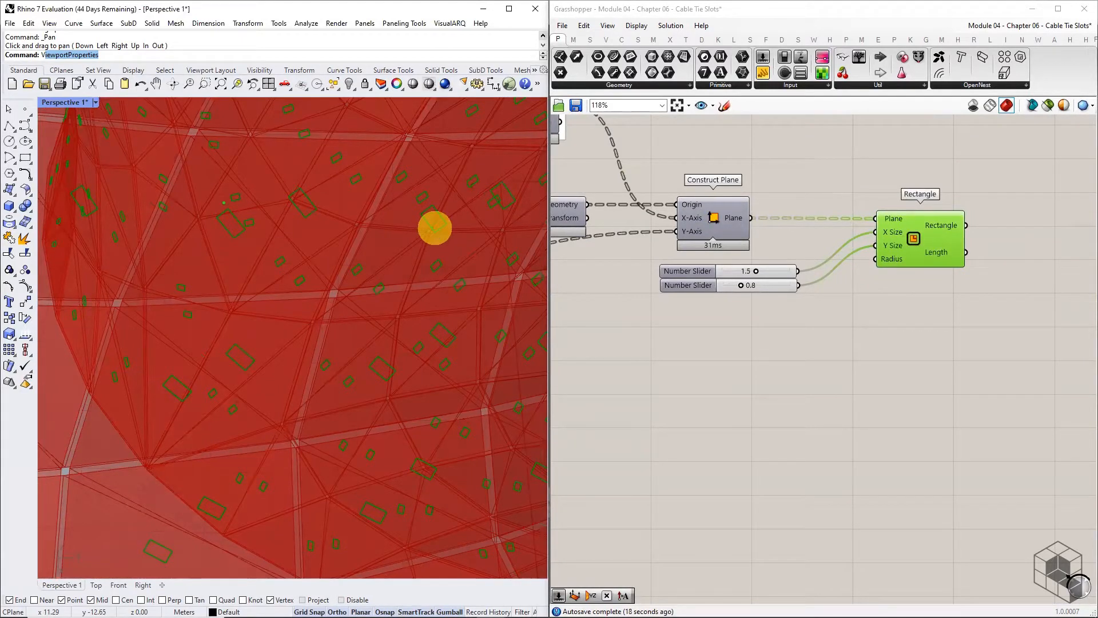
left_click_drag(211, 216, 287, 158)
left_click_drag(336, 211, 239, 257)
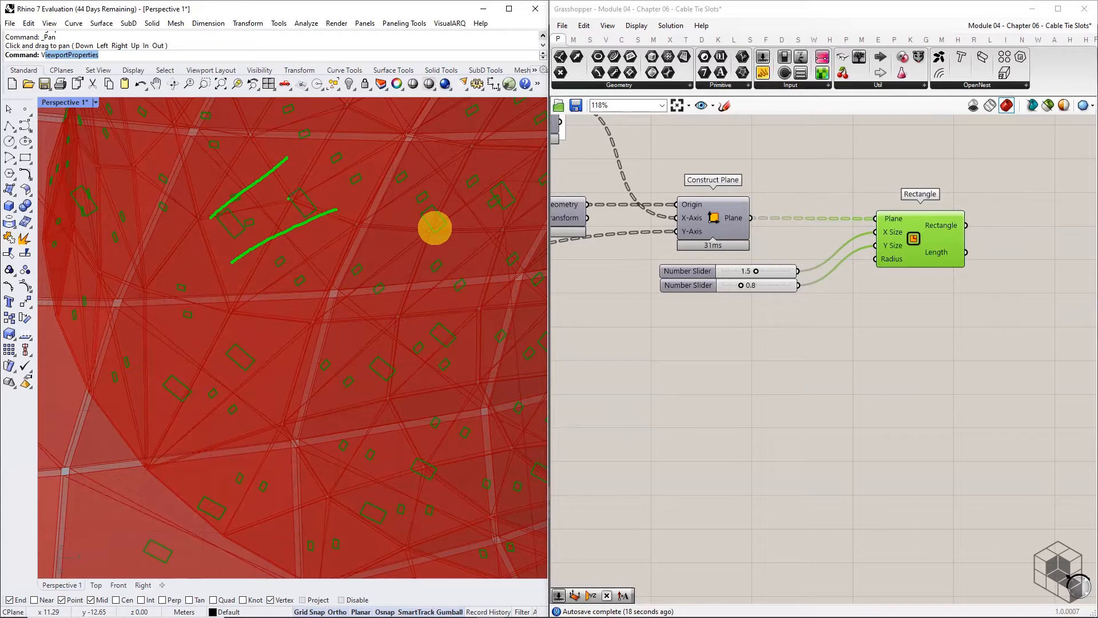
left_click_drag(286, 194, 285, 199)
key("Escape")
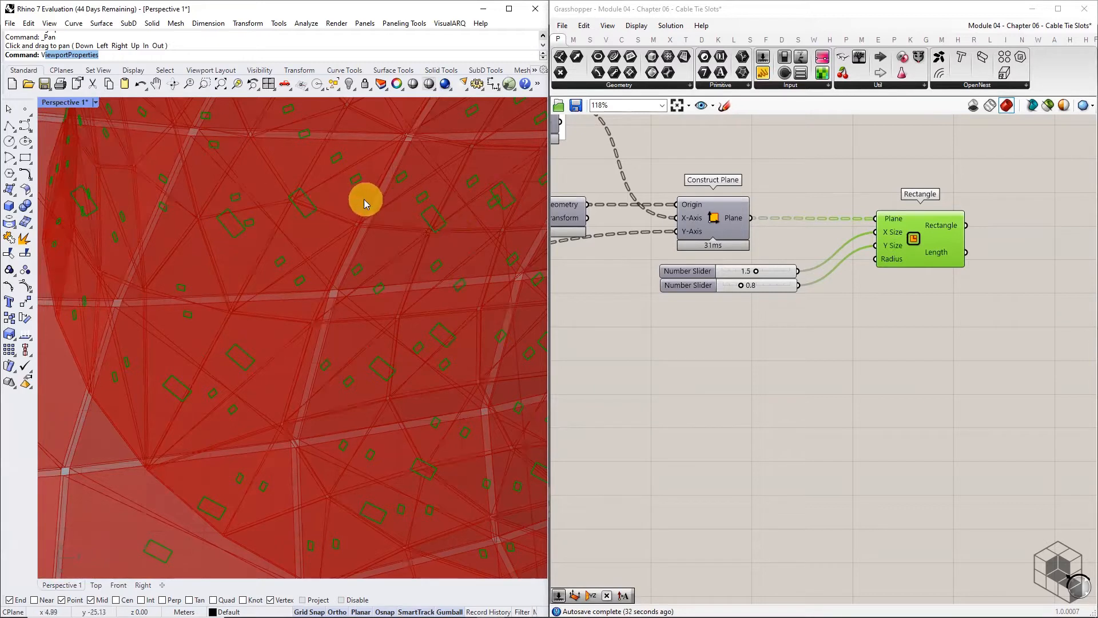
left_click_drag(255, 205, 298, 256)
left_click_drag(291, 228, 298, 256)
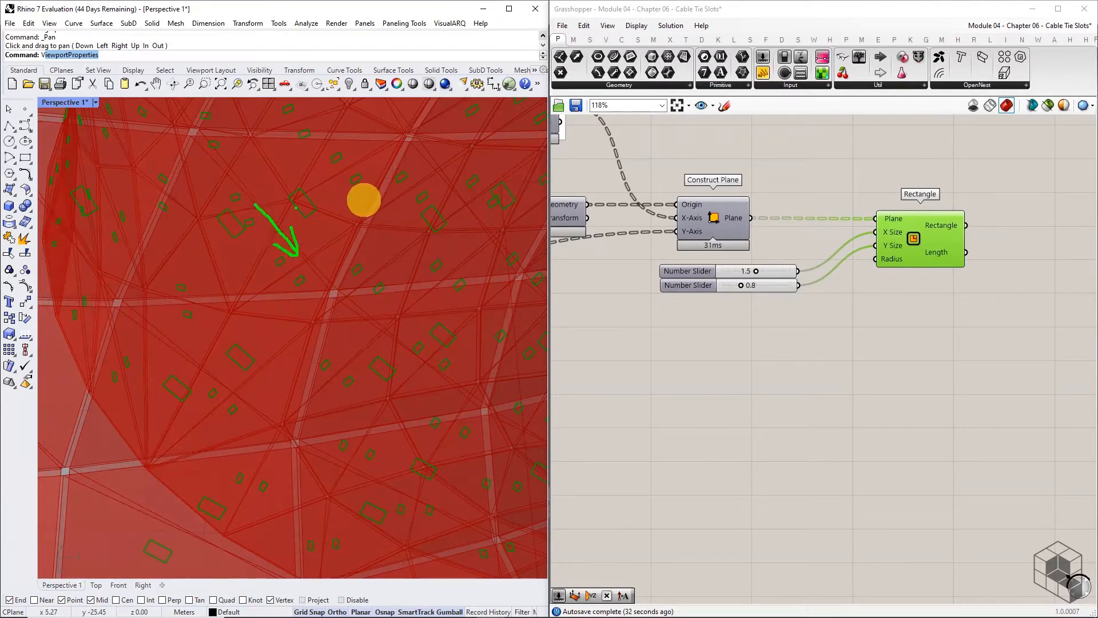
left_click_drag(296, 208, 294, 200)
mouse_move(762, 269)
left_mouse_down()
mouse_move(796, 274)
mouse_move(804, 264)
left_mouse_up()
left_click(791, 270)
key("Escape")
Add a Multiplication component above Rectangle and connect the 1.5 slider to its A input.
right_click_drag(818, 293, 767, 312)
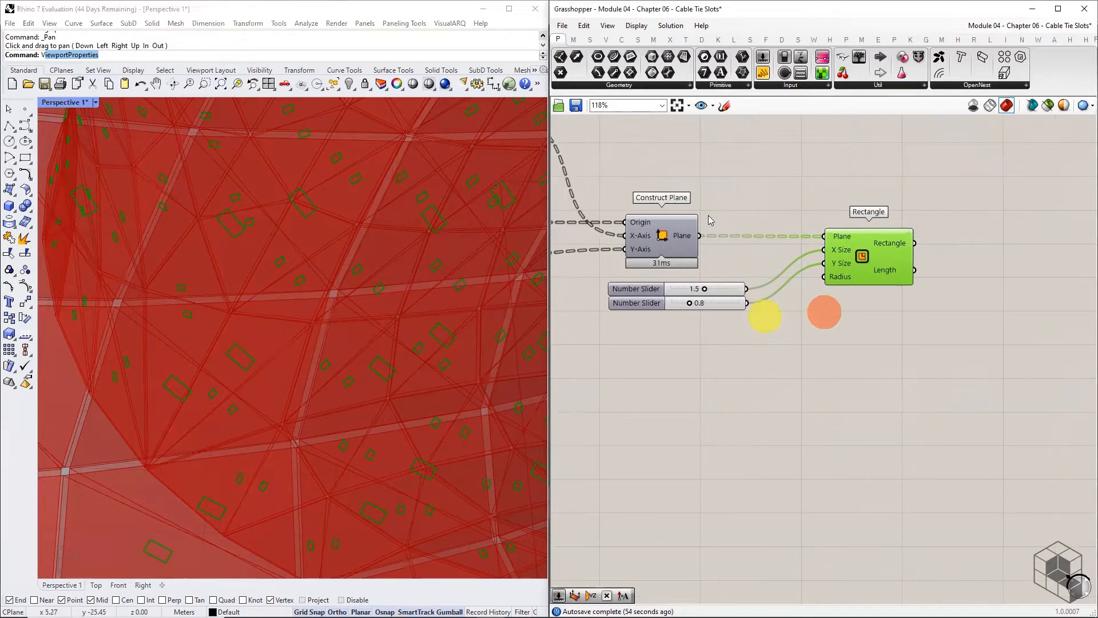
left_click(573, 39)
left_click(660, 57)
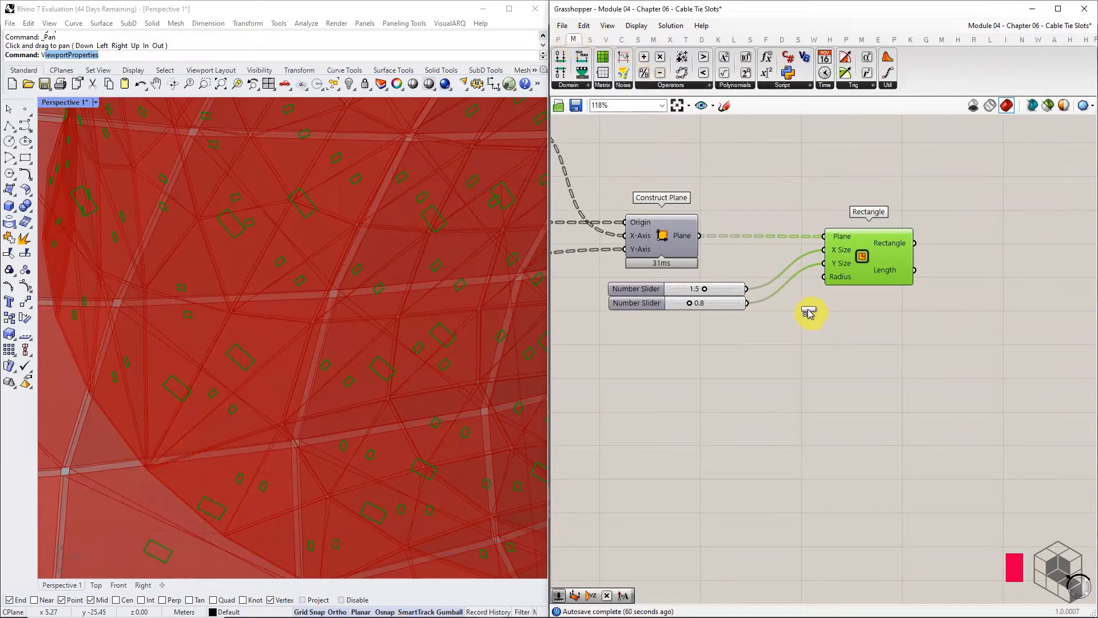
left_click(841, 146)
right_click_drag(841, 146, 817, 241)
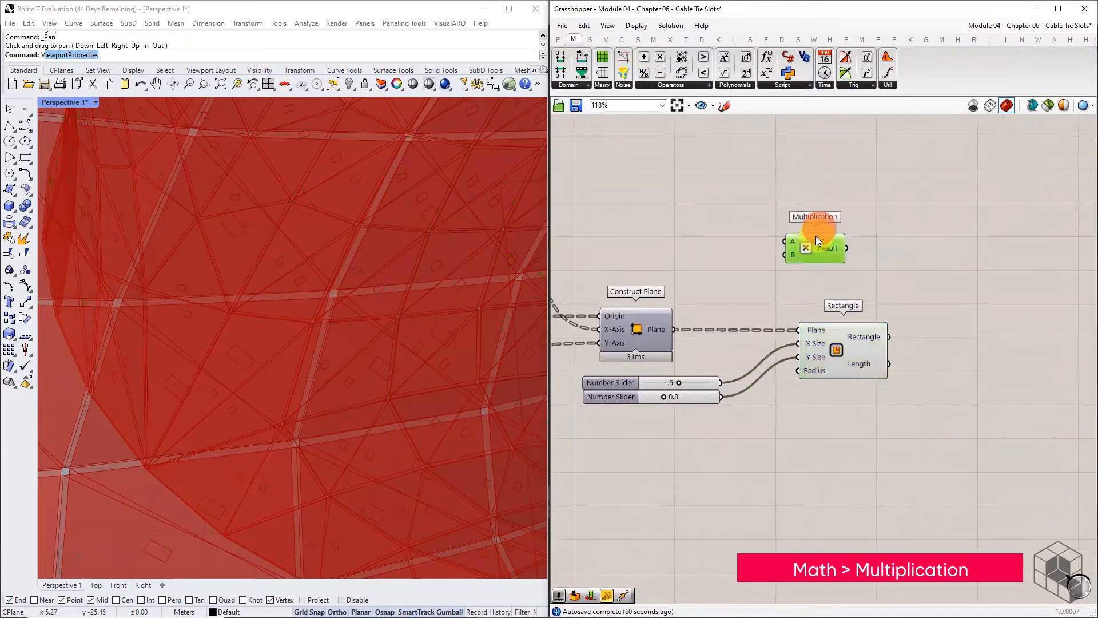
left_click_drag(721, 382, 772, 252)
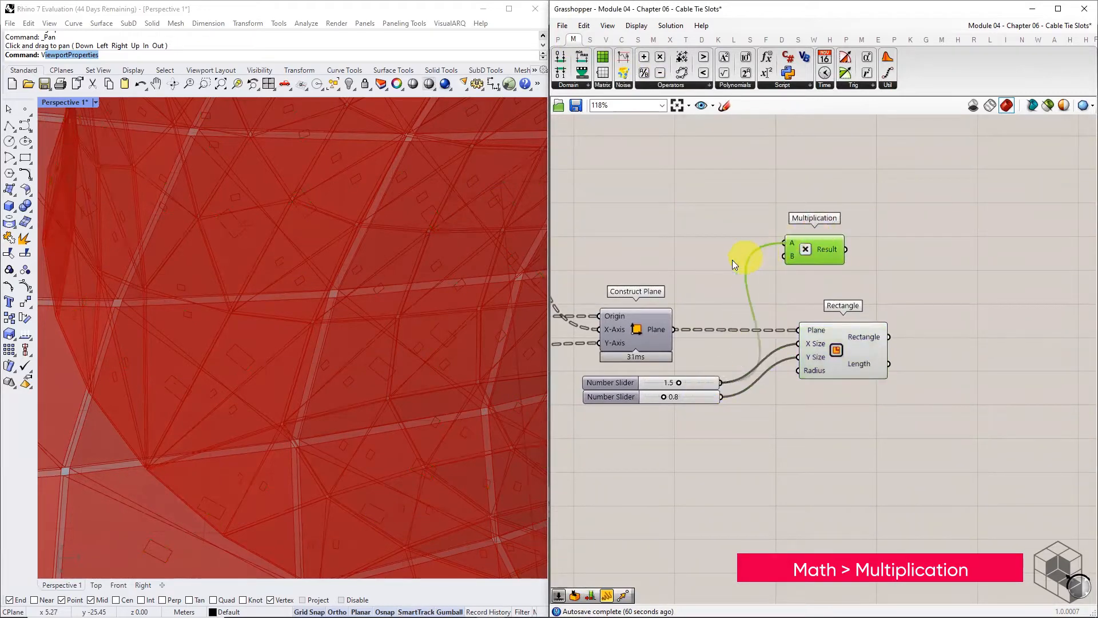
Place a Panel beside Multiplication and enter -0.5 as its content.
right_click_drag(706, 281, 902, 278)
right_click_drag(746, 284, 898, 266)
scroll(898, 267, "down", 2)
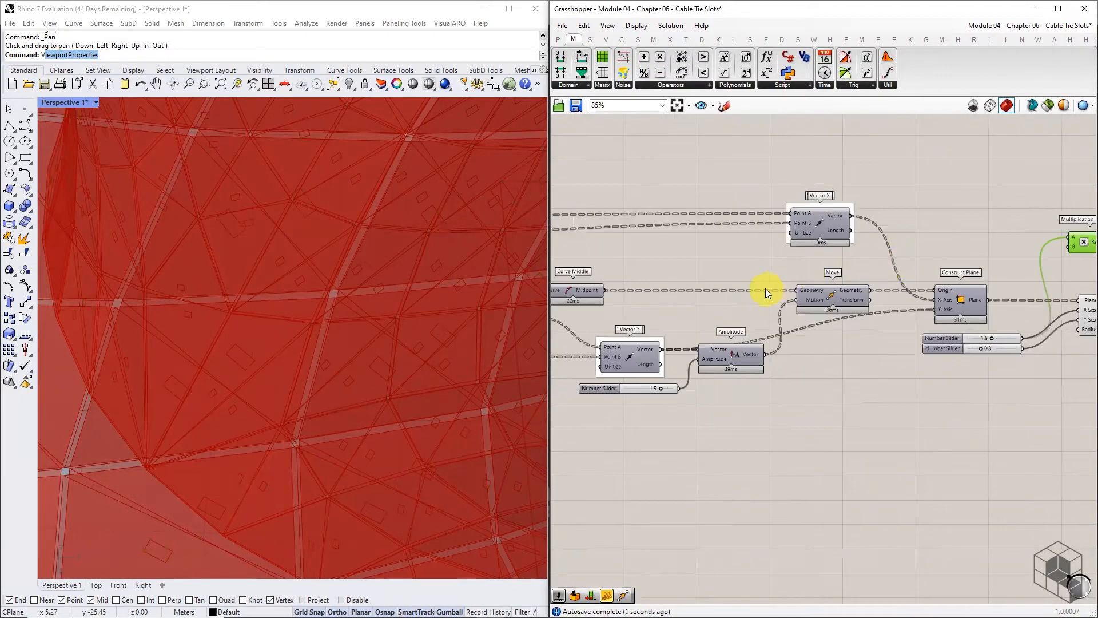
right_click_drag(765, 288, 667, 269)
right_click_drag(894, 258, 778, 267)
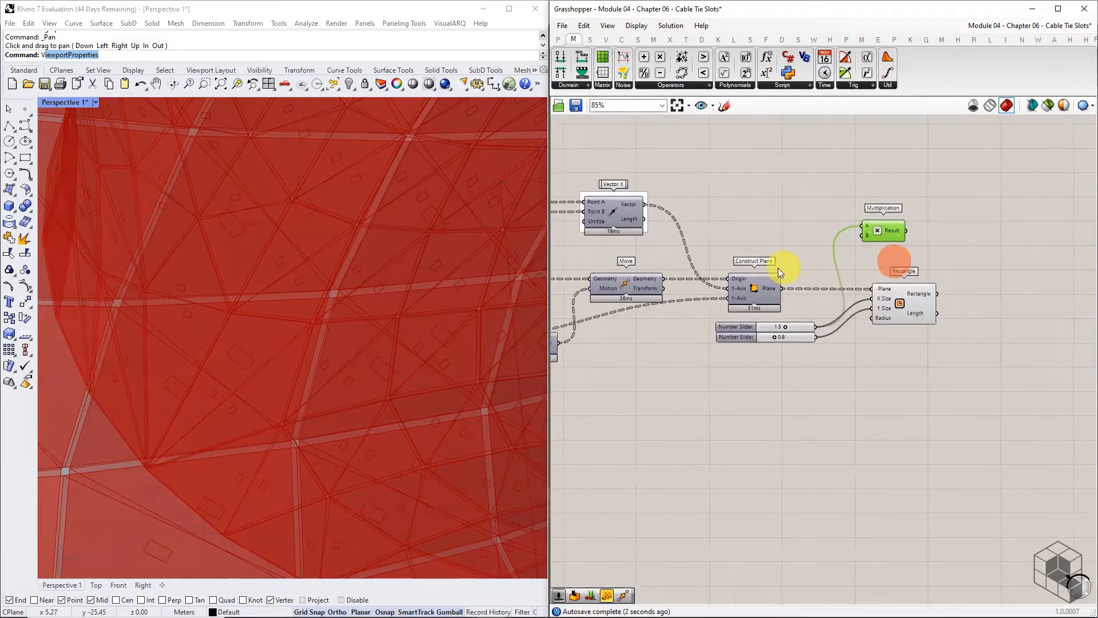
left_click(558, 39)
left_click(684, 56)
scroll(800, 230, "up", 3)
left_click(805, 257)
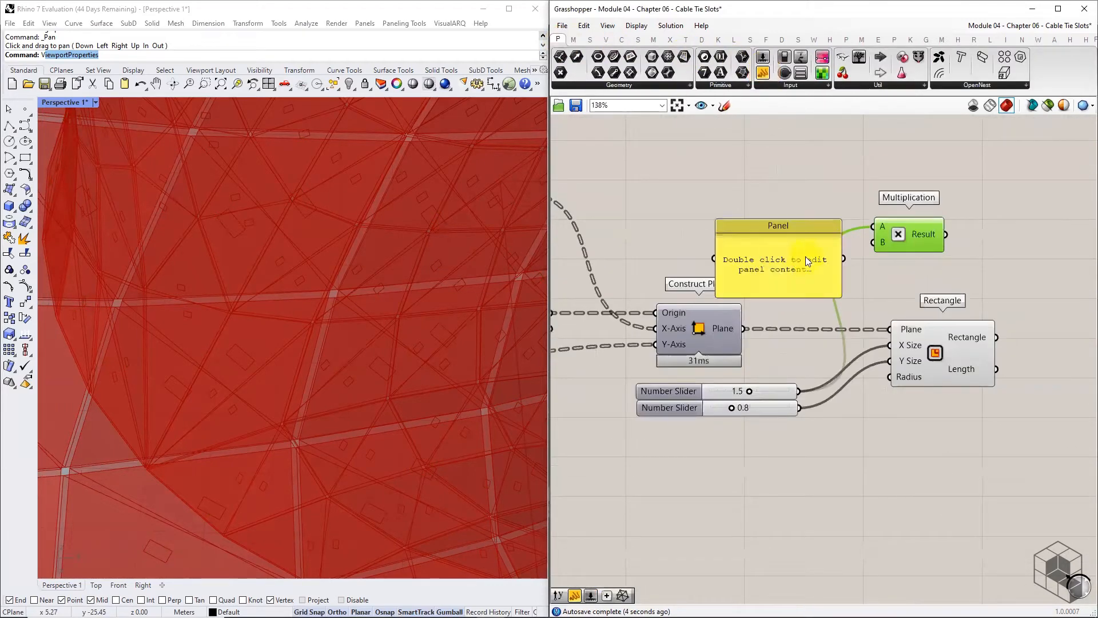
double_click(805, 256)
key("BackSpace")
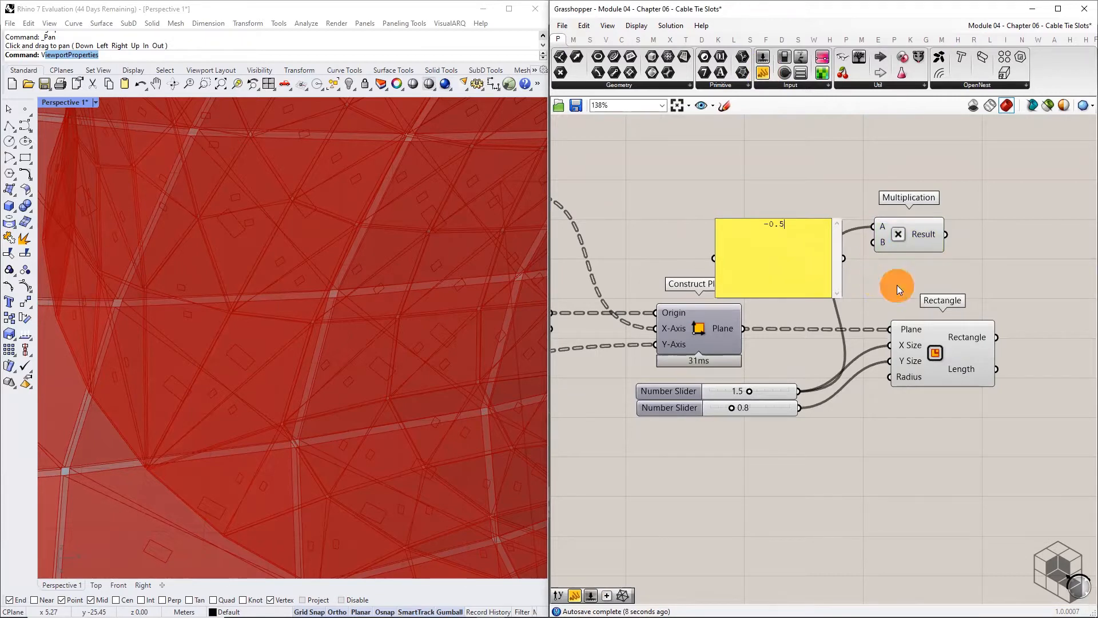
Connect the -0.5 Panel to Multiplication's B input and shrink the Panel to fit its content.
left_click(843, 258)
left_click_drag(843, 257, 874, 243)
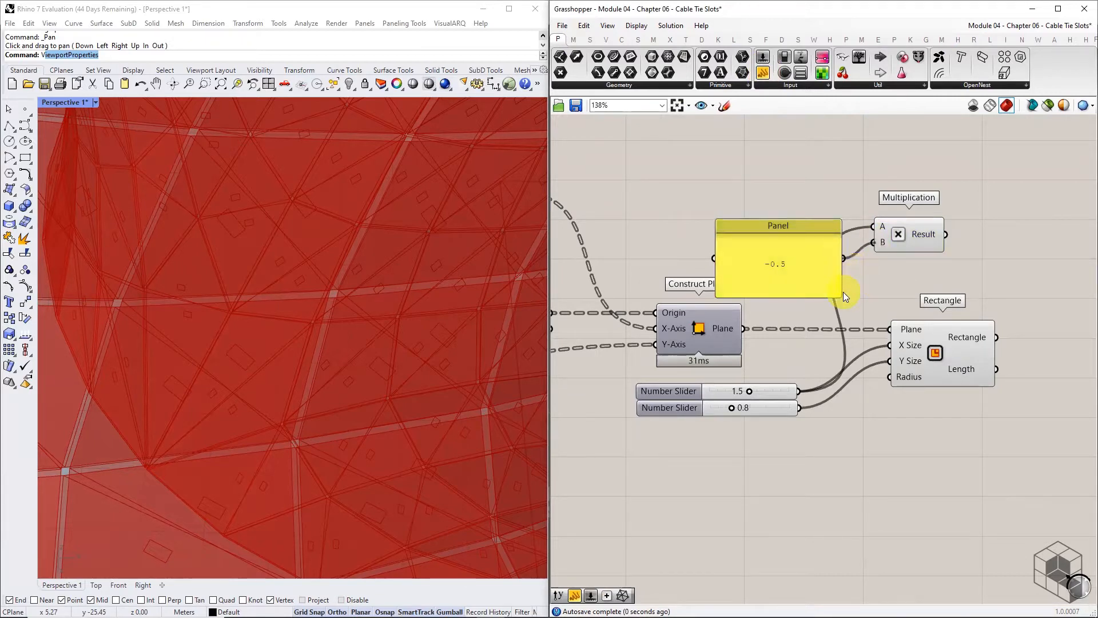
left_click_drag(843, 295, 822, 247)
mouse_move(775, 388)
left_mouse_down()
mouse_move(767, 375)
mouse_move(768, 392)
left_mouse_up()
Add an Amplitude component fed by Vector X's Vector output, with Multiplication's Result as its Amplitude input.
scroll(837, 393, "down", 2)
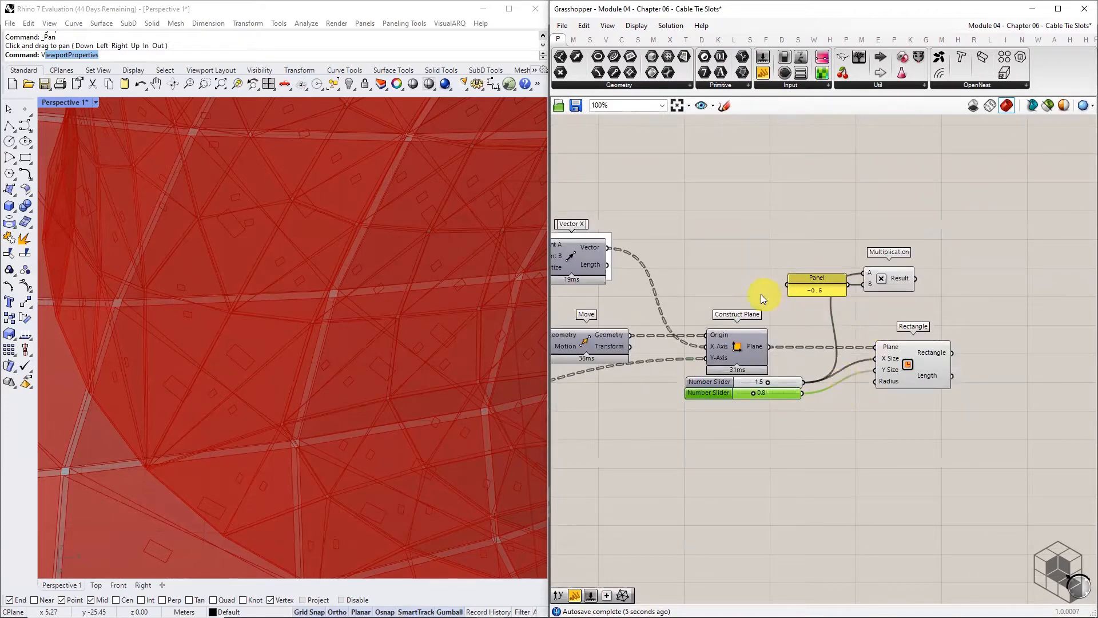
right_click_drag(760, 294, 791, 265)
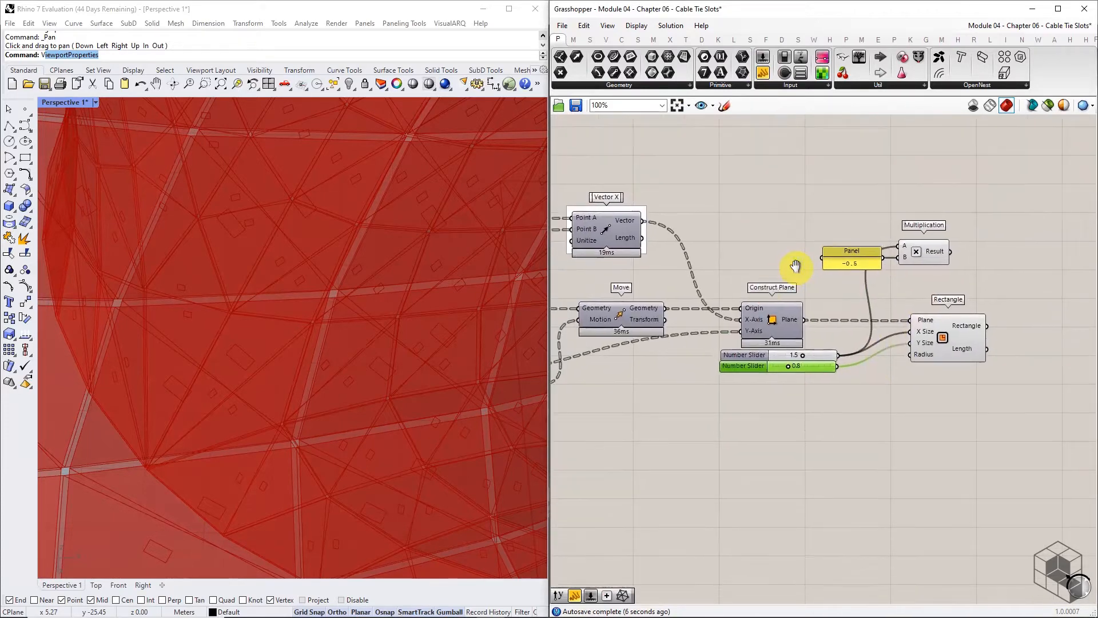
left_click(607, 41)
left_click(774, 84)
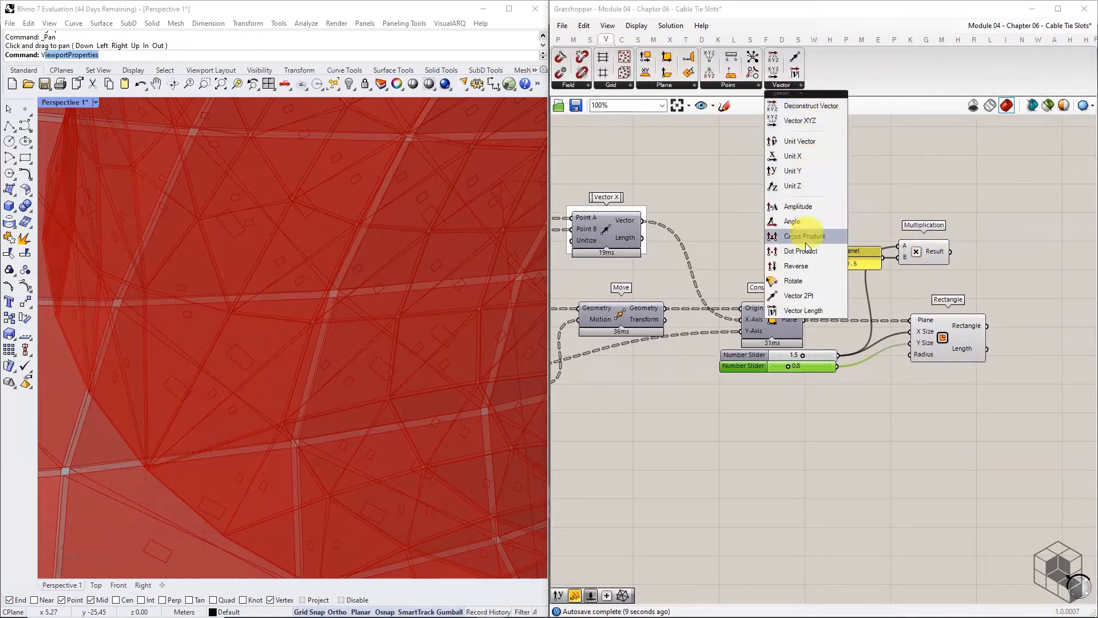
left_click(797, 206)
left_click(967, 235)
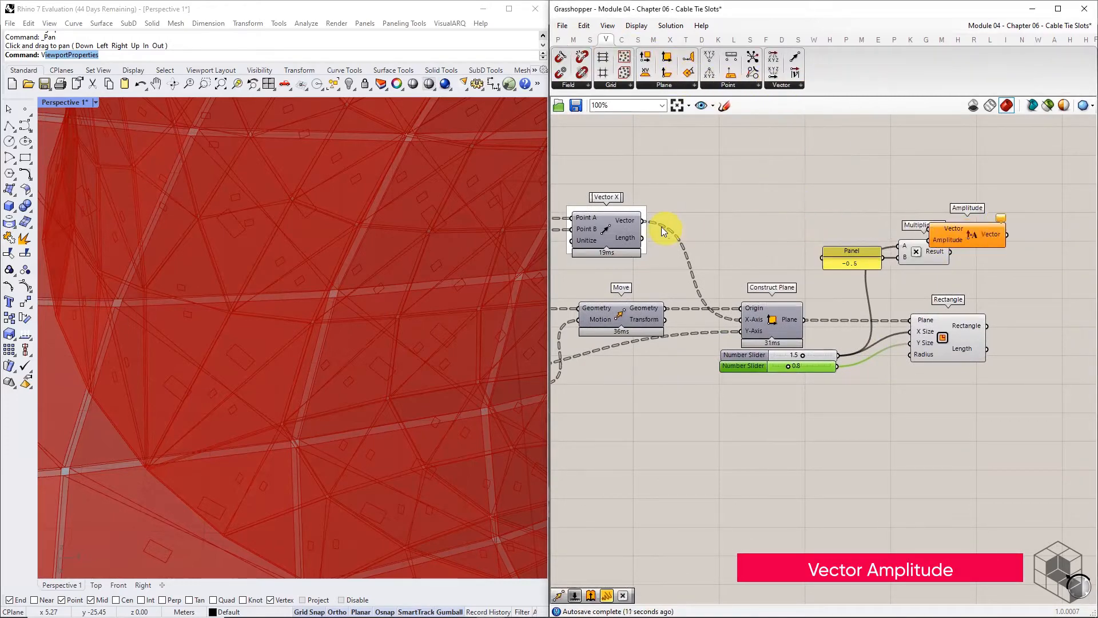
left_click_drag(643, 221, 1003, 225)
right_click_drag(1003, 224, 817, 239)
left_click(776, 262)
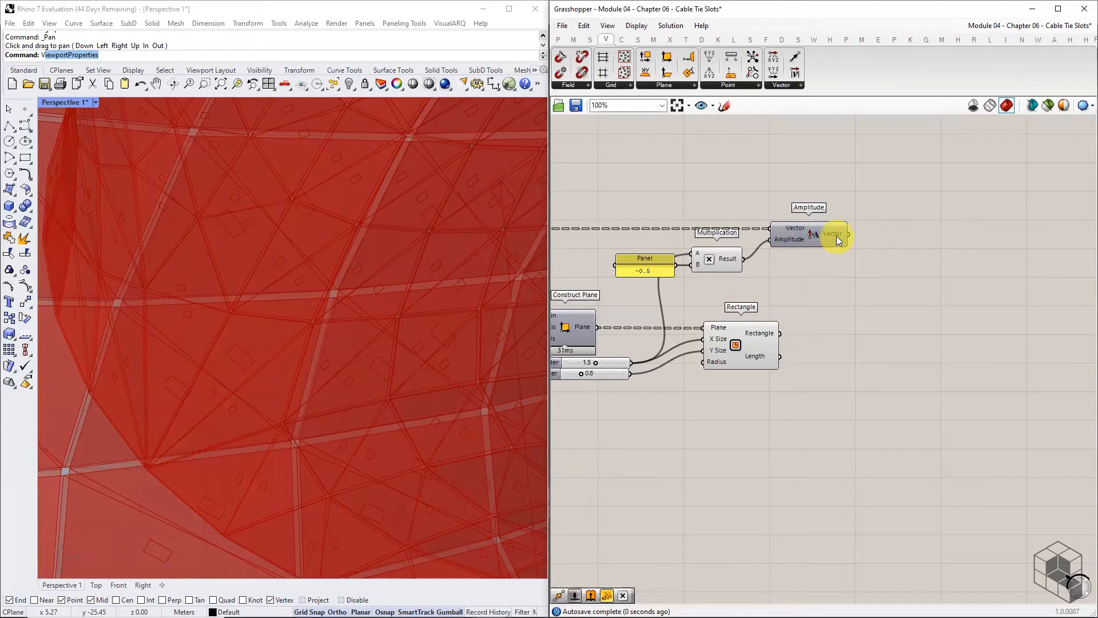
Add a Move component, connecting the Rectangle output to Geometry and the new Amplitude's Vector output to Motion.
scroll(623, 275, "up", 3)
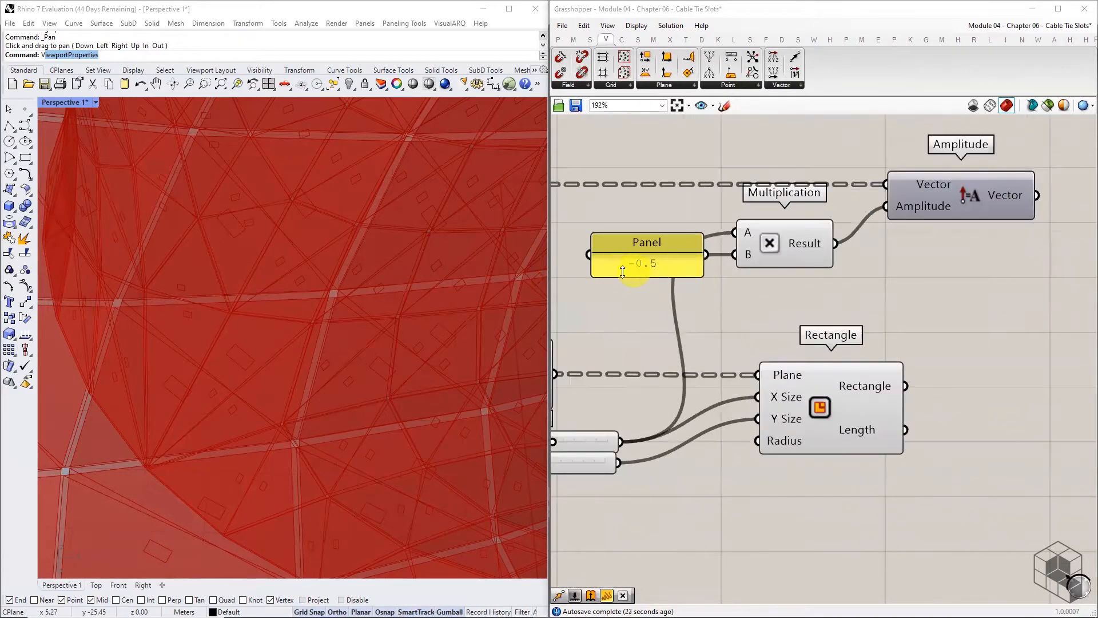
right_click_drag(966, 198, 704, 229)
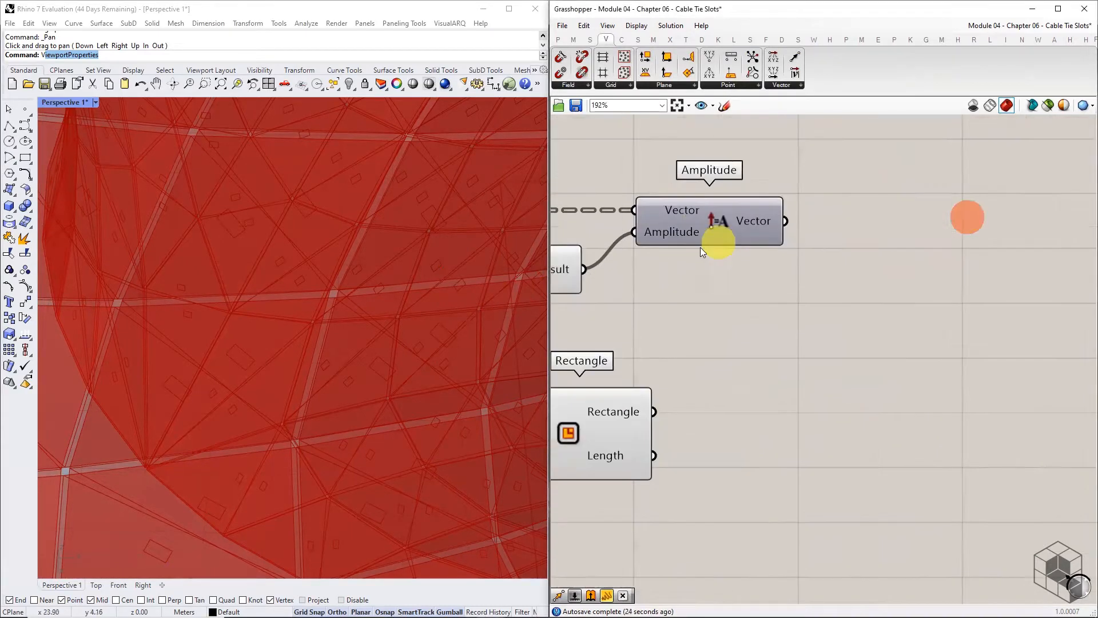
left_click(684, 38)
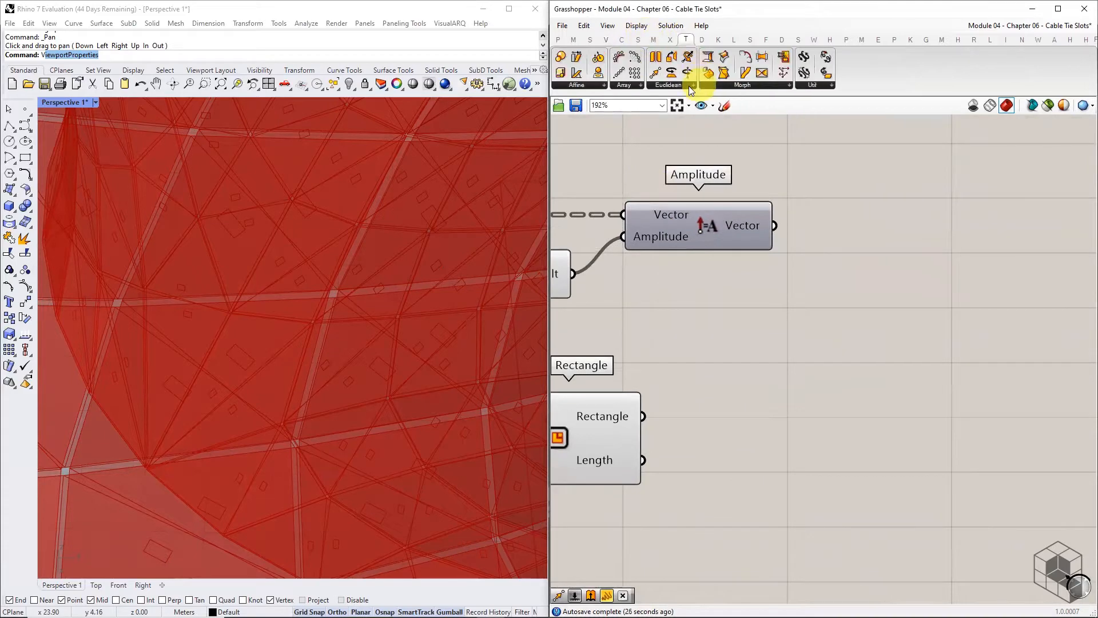
left_click(680, 84)
left_click(677, 113)
scroll(800, 291, "down", 3)
left_click(821, 297)
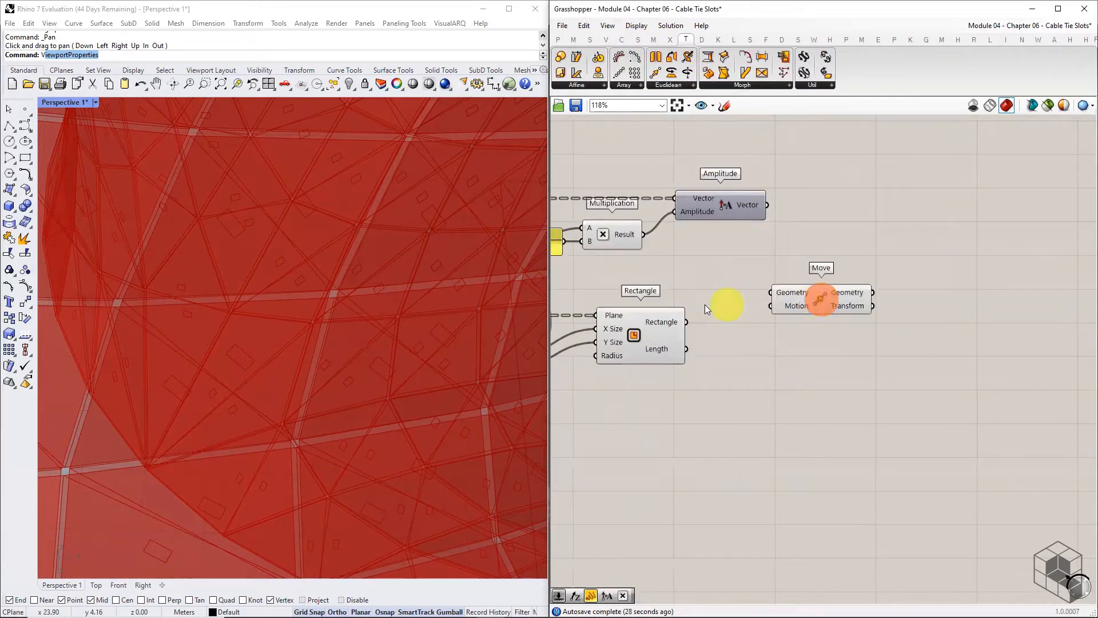
left_click_drag(687, 322, 838, 333)
left_click_drag(768, 205, 883, 325)
Turn off the viewport preview of the original Rectangle component.
right_click_drag(744, 345, 896, 329)
scroll(894, 331, "down", 2)
left_click(874, 361)
left_click(818, 312)
middle_click(815, 299)
left_click(851, 263)
Examine the moved rectangles' alignment across the panel edges and the data structure of Move's Geometry output.
mouse_move(806, 315)
right_mouse_down()
mouse_move(909, 286)
mouse_move(818, 302)
right_mouse_up()
scroll(911, 286, "down", 3)
scroll(869, 292, "up", 1)
left_click(882, 290)
right_click_drag(410, 314, 418, 453)
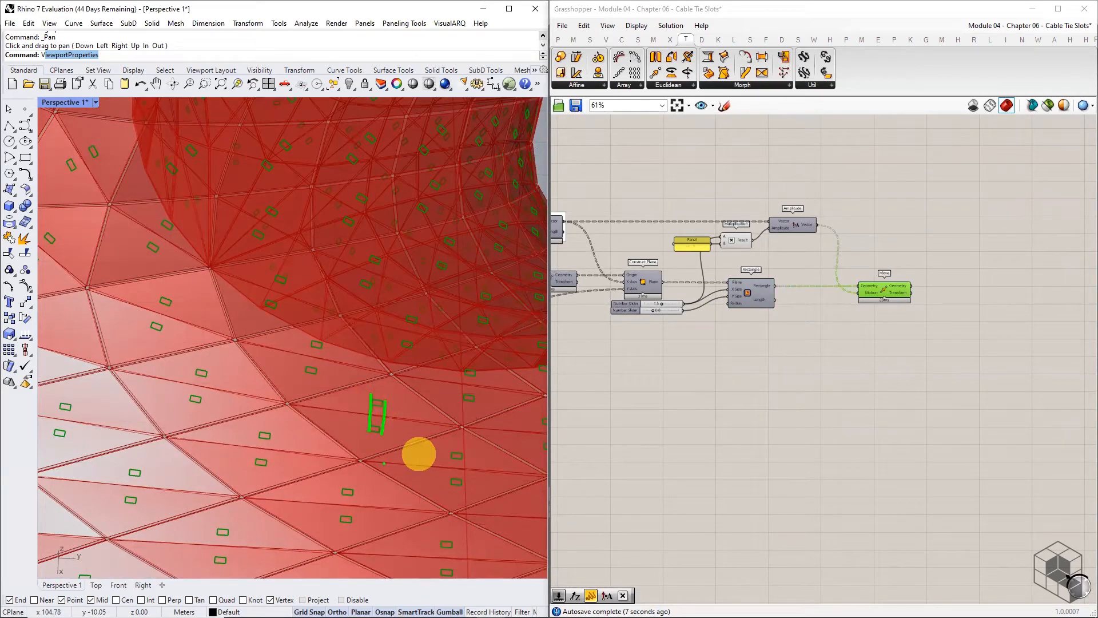
right_click_drag(419, 453, 414, 486)
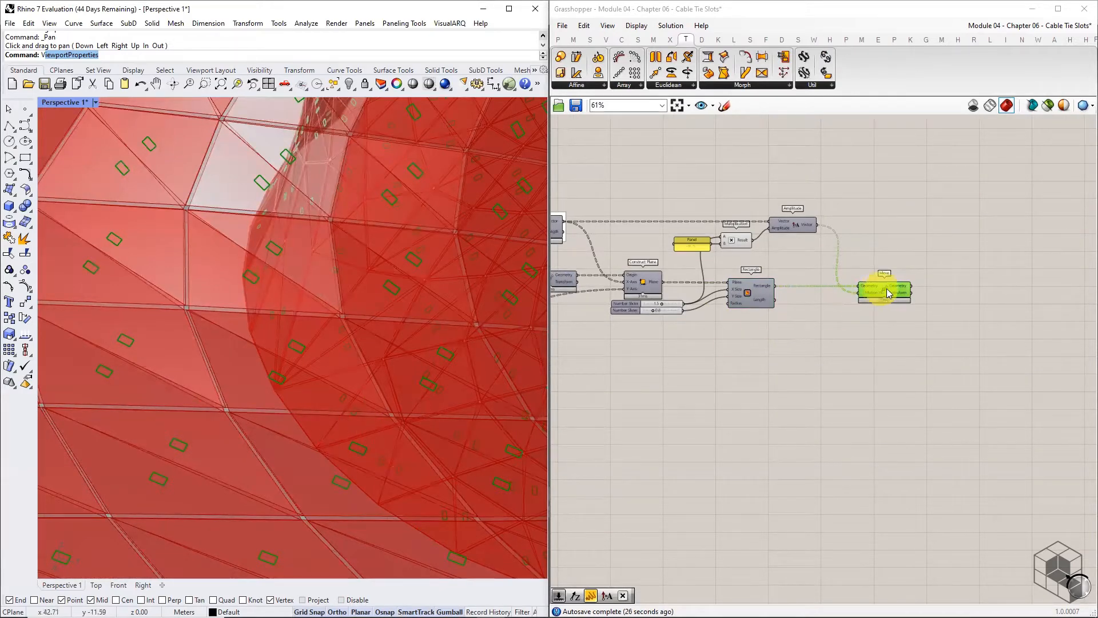
scroll(896, 286, "up", 5)
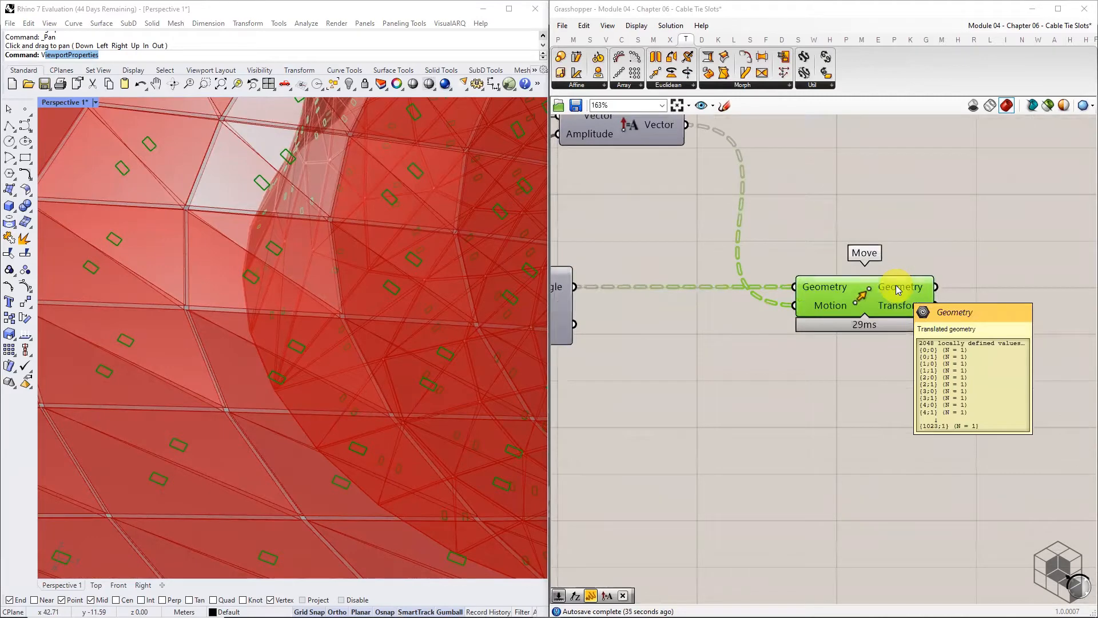
scroll(895, 285, "down", 4)
Add a Deconstruct Plane component below Rectangle and connect Construct Plane's Plane output to its Plane input.
right_click(880, 277)
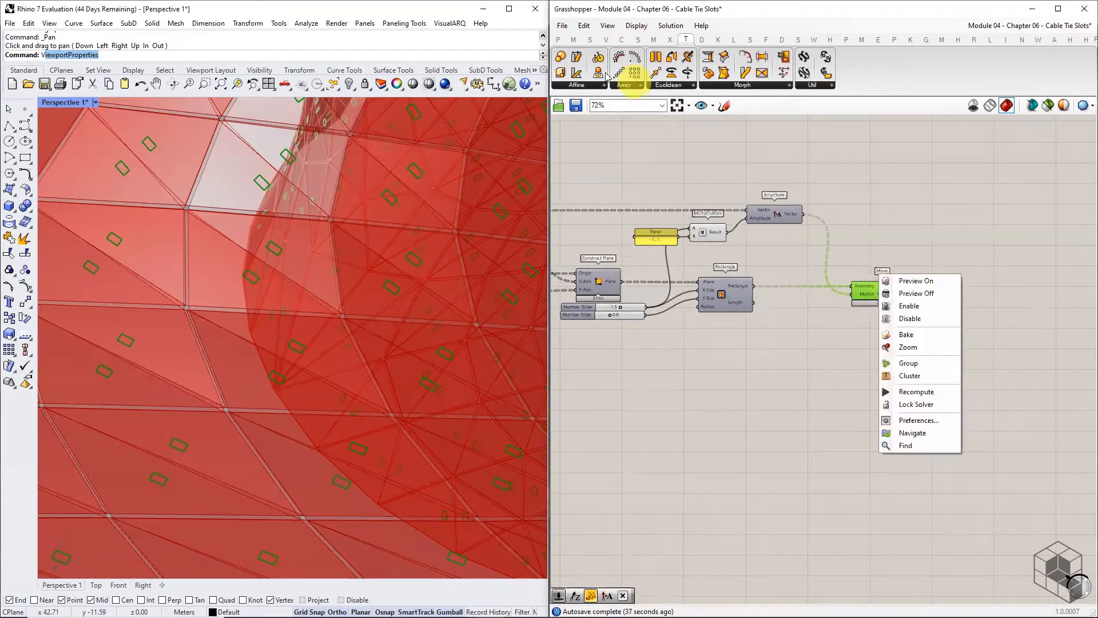
left_click(618, 43)
left_click(606, 39)
left_click(666, 85)
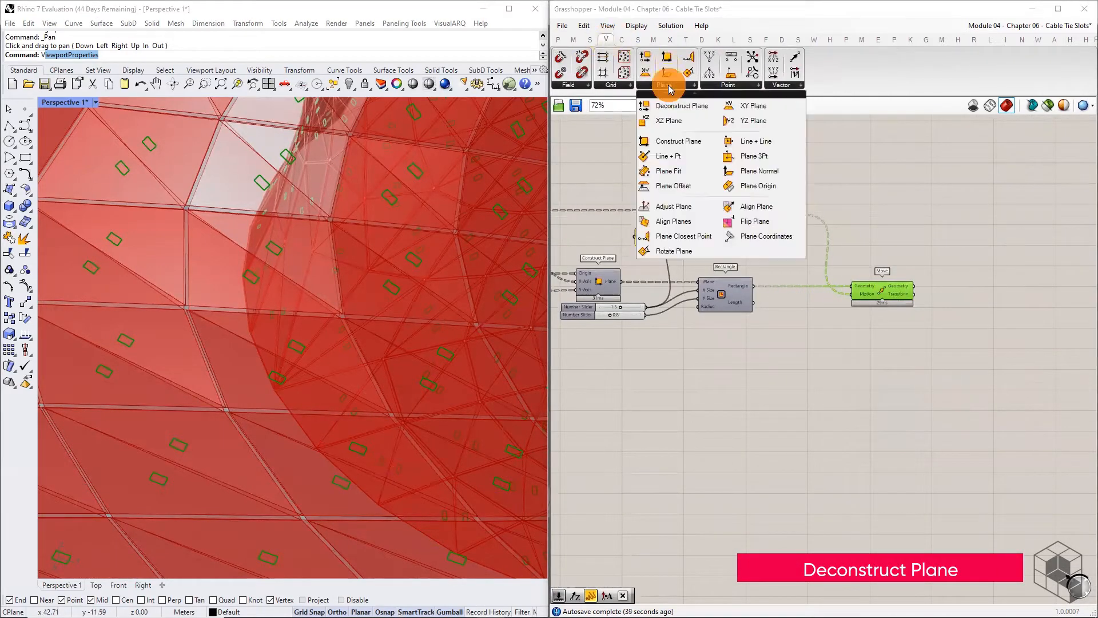
left_click(696, 107)
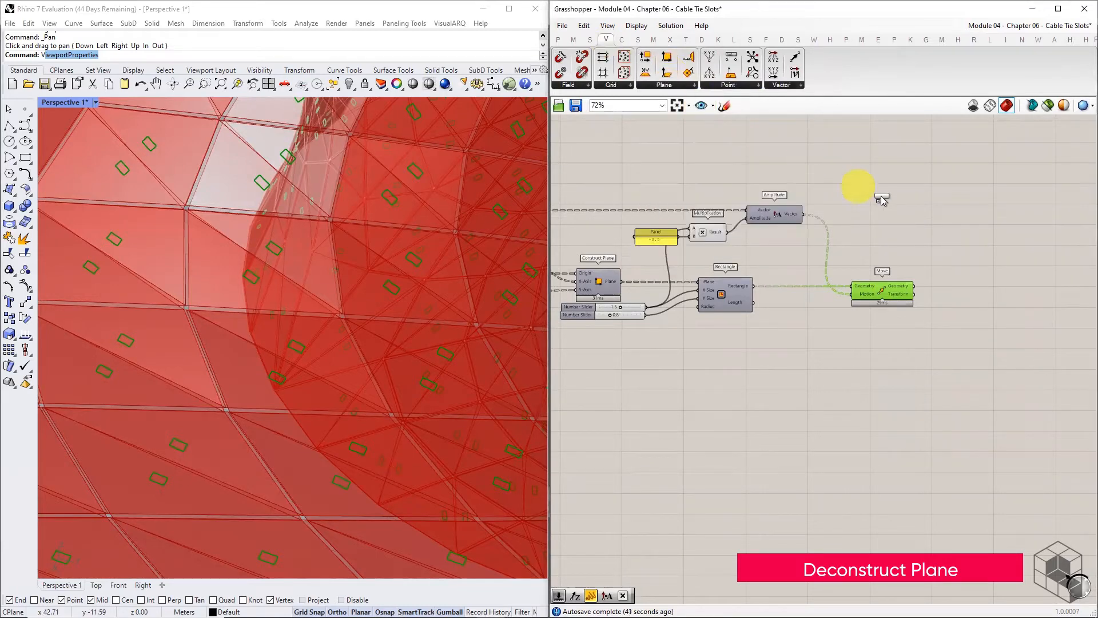
scroll(895, 199, "down", 3)
left_click(801, 311)
scroll(801, 311, "up", 4)
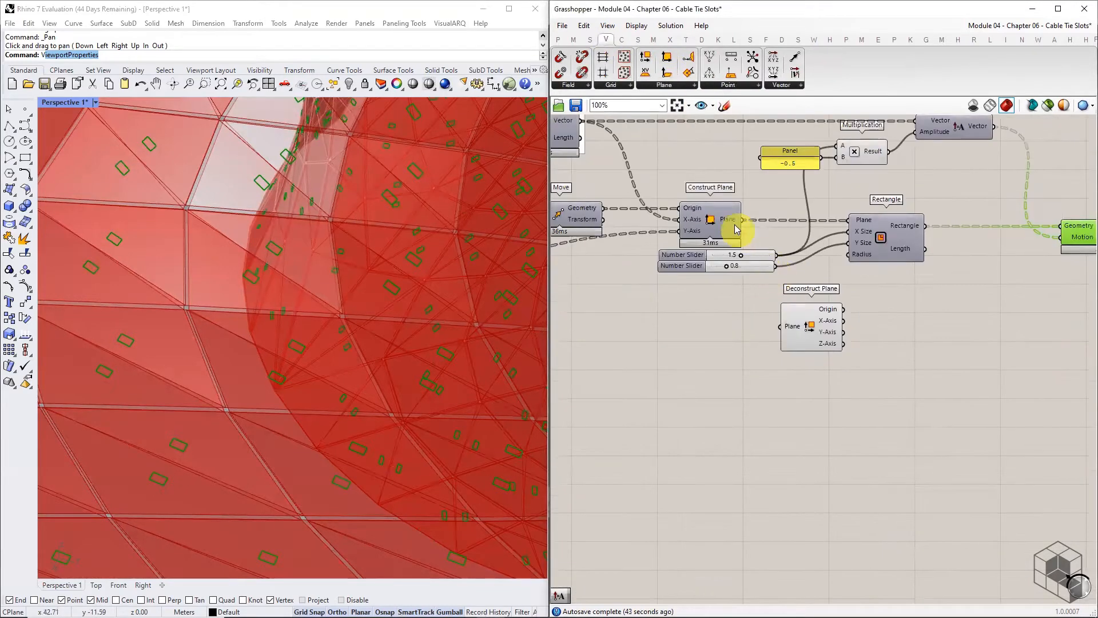
left_click_drag(743, 219, 867, 326)
scroll(909, 348, "up", 3)
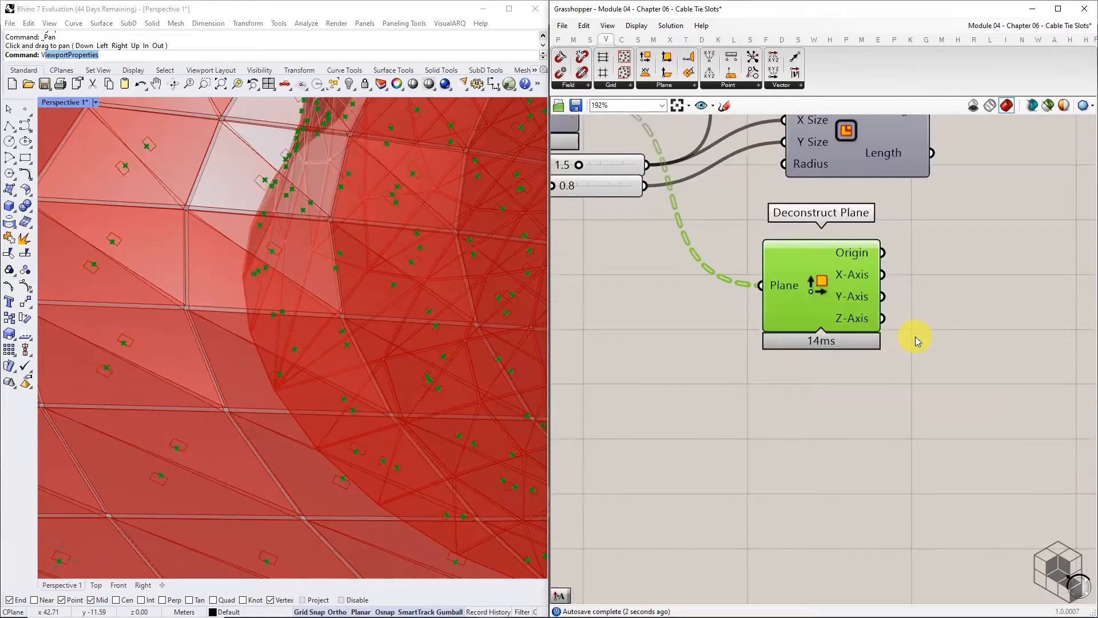
Add an Amplitude component beside Deconstruct Plane and connect the Z-Axis output to its Vector input.
right_click_drag(1024, 333, 862, 303)
scroll(866, 307, "down", 2)
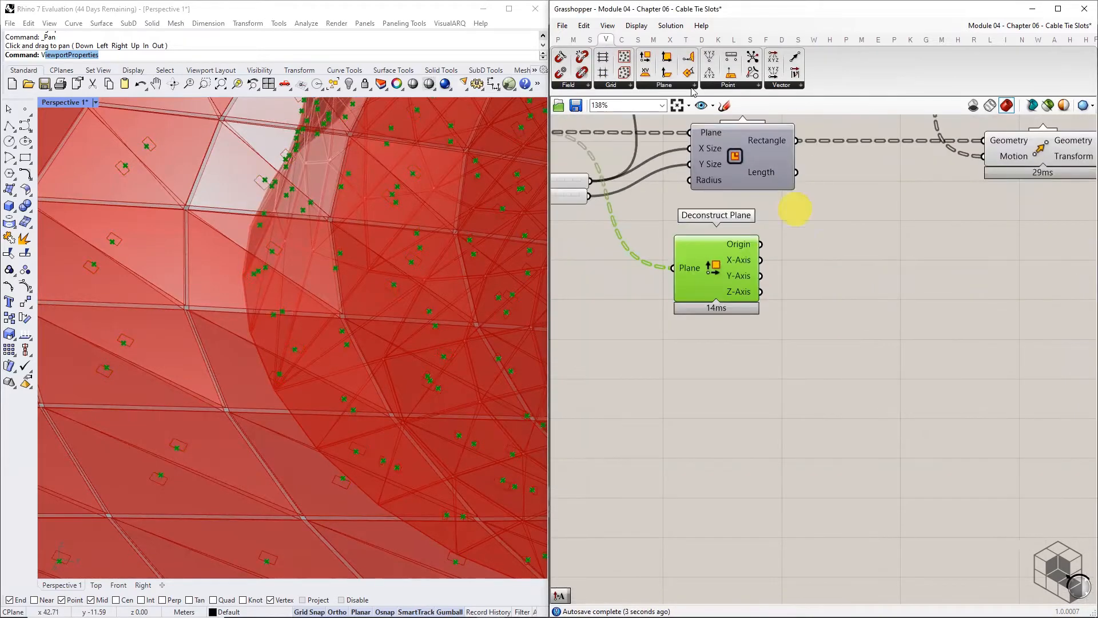
left_click(784, 86)
left_click_drag(823, 207, 813, 282)
left_click(862, 293)
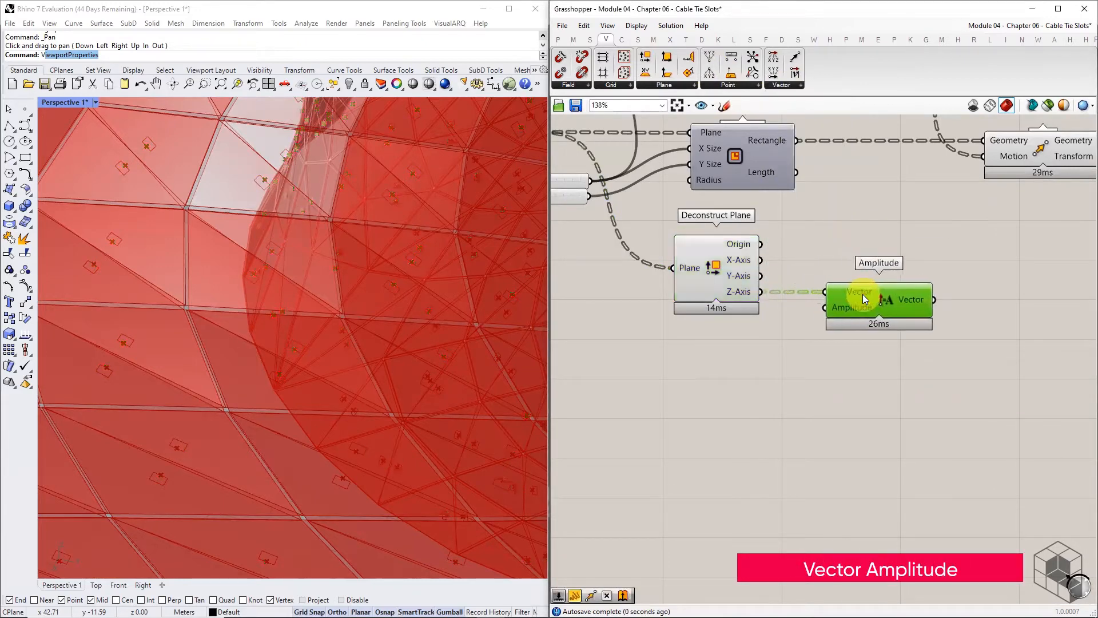
Duplicate the -0.5 panel below Deconstruct Plane, set the copy to 5 and connect it to the new Amplitude's Amplitude input.
scroll(865, 295, "down", 3)
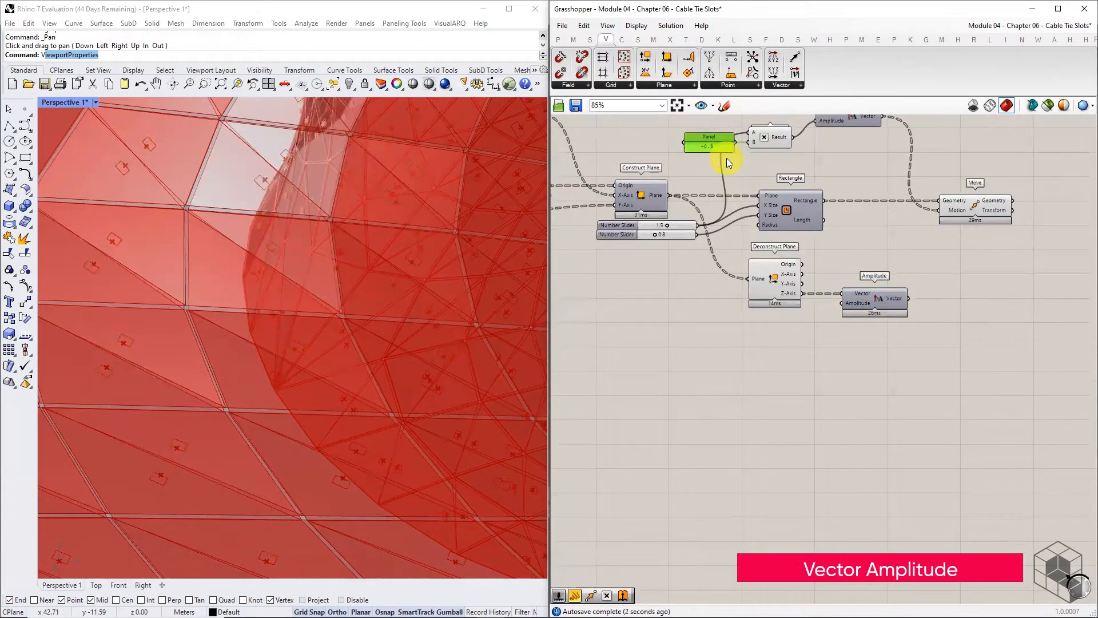
left_click_drag(712, 143, 783, 326)
scroll(783, 326, "up", 4)
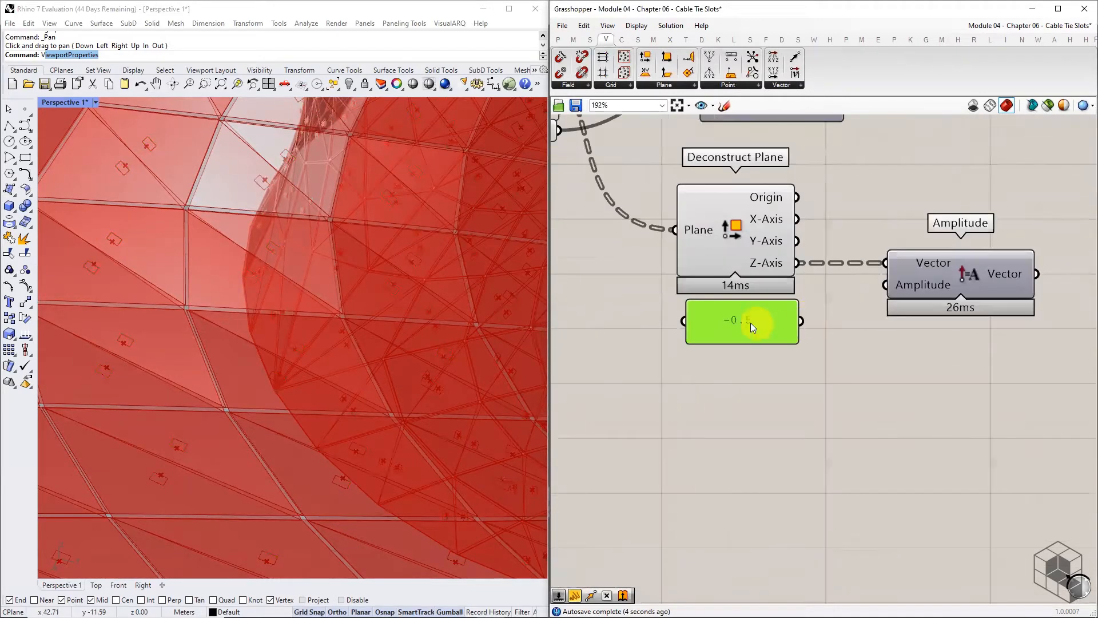
double_click(750, 323)
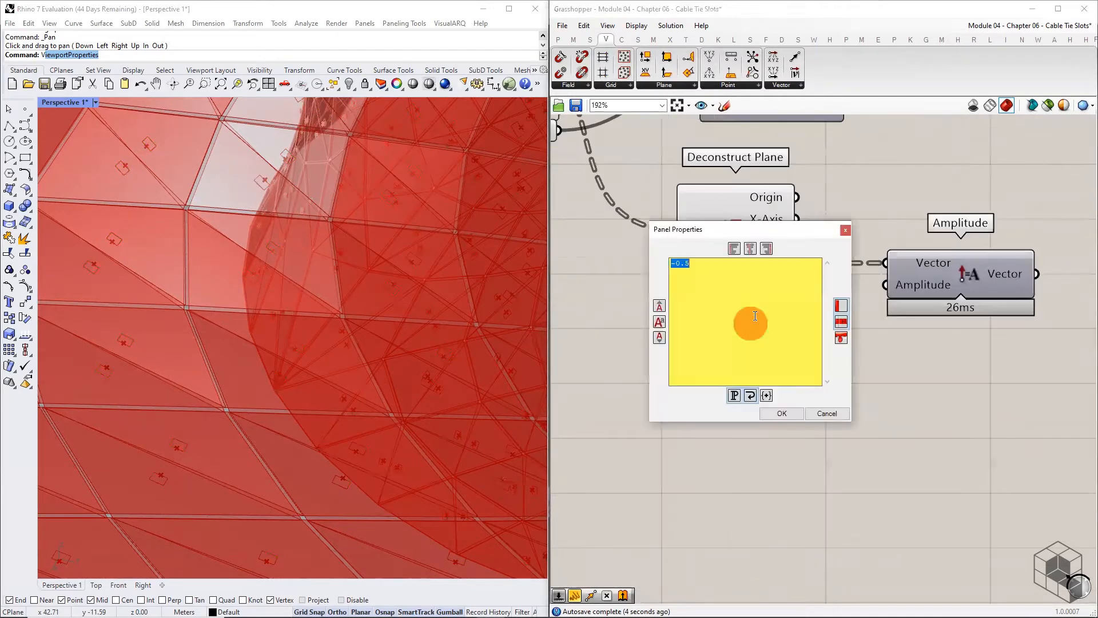
left_click(774, 410)
left_click_drag(800, 319, 885, 286)
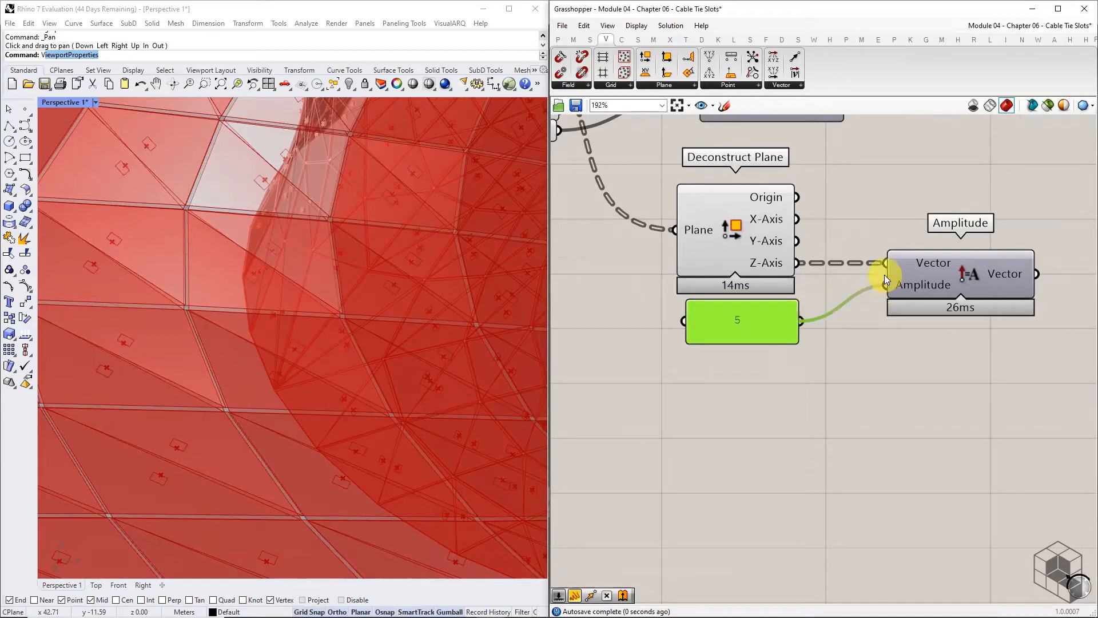
Add an Extrude component, connecting Move's Geometry output to Base and the Z-axis Amplitude's Vector output to Direction.
scroll(885, 391, "down", 2)
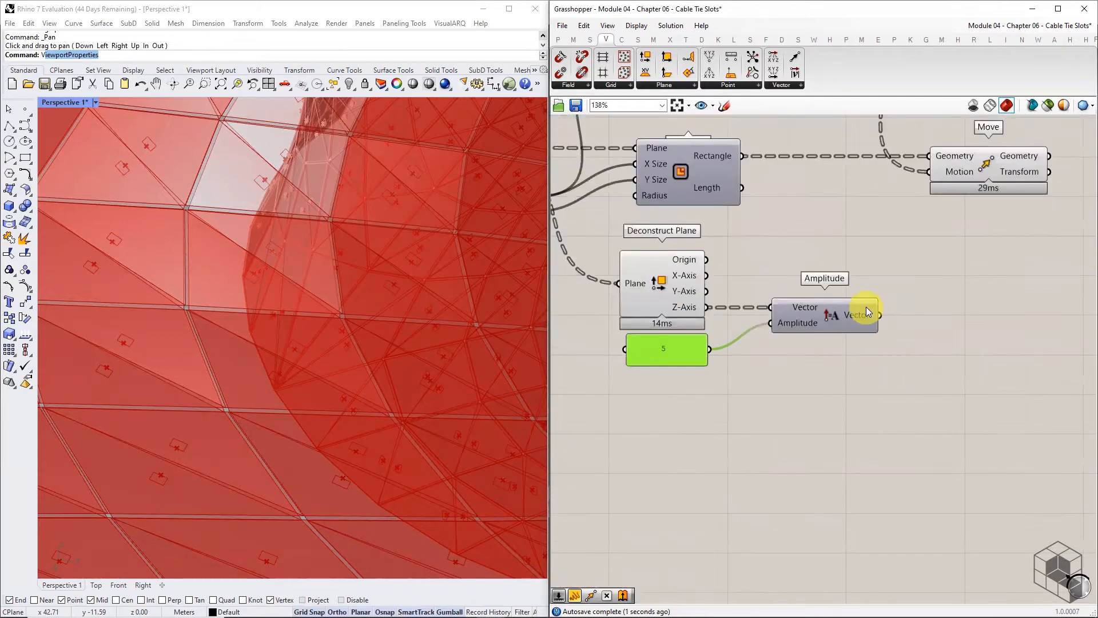
left_click(637, 39)
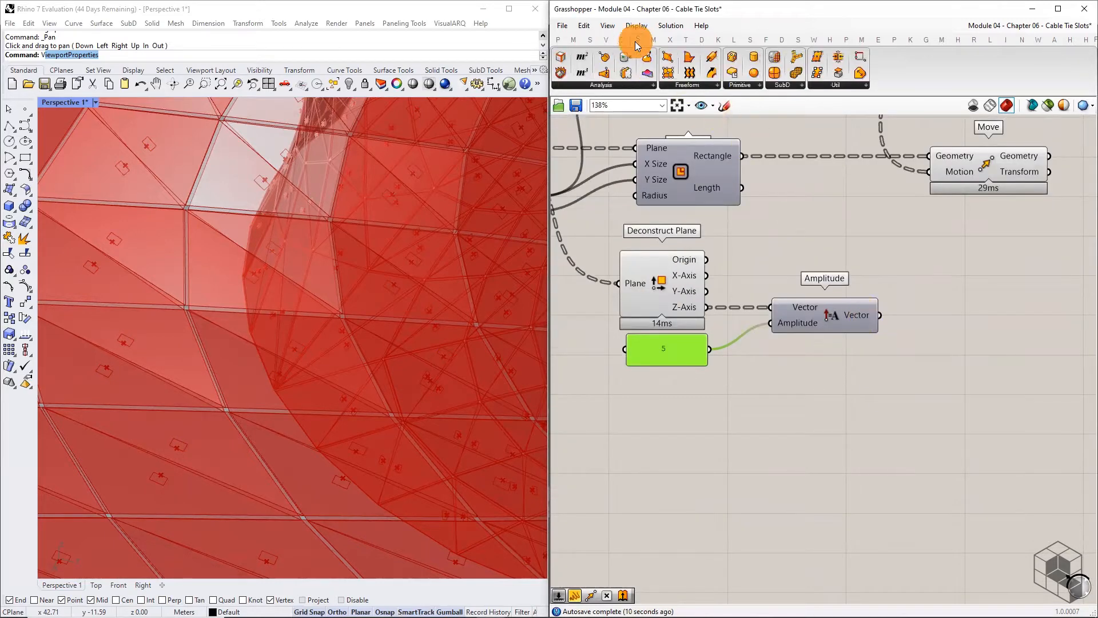
left_click(692, 85)
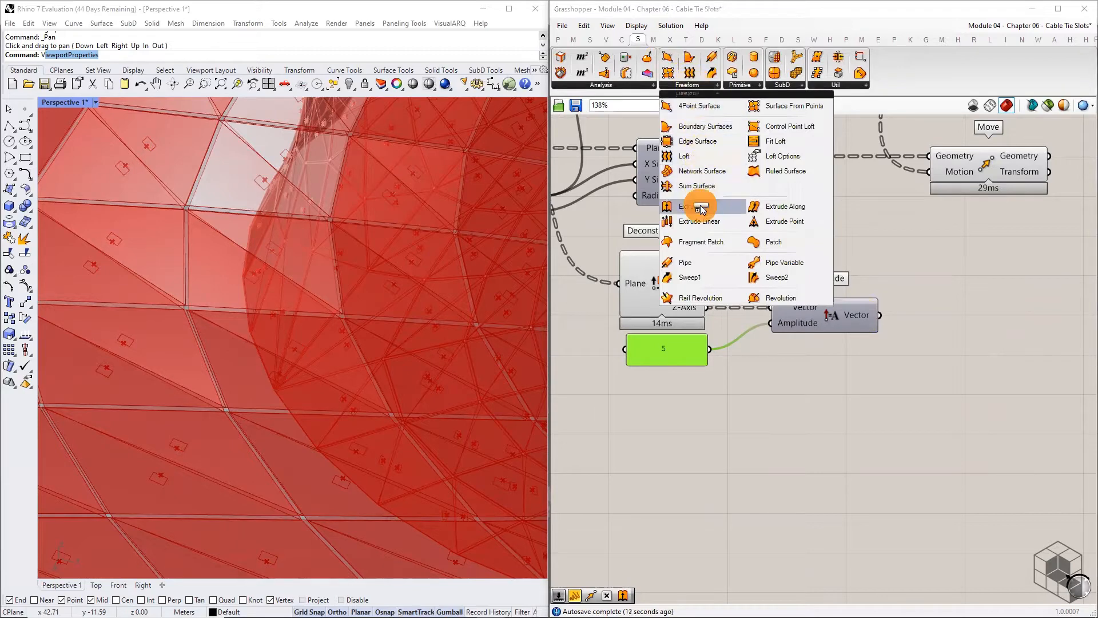
left_click_drag(701, 206, 1033, 231)
right_click_drag(1033, 231, 839, 232)
left_click_drag(838, 232, 963, 249)
left_click_drag(854, 158, 912, 230)
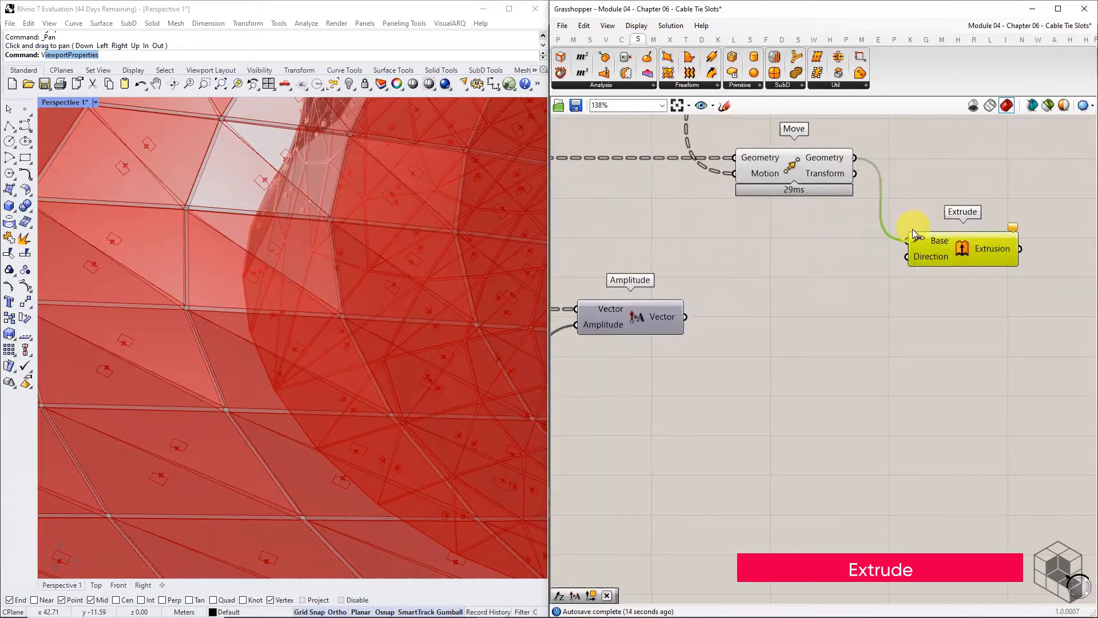
left_click_drag(820, 280, 901, 262)
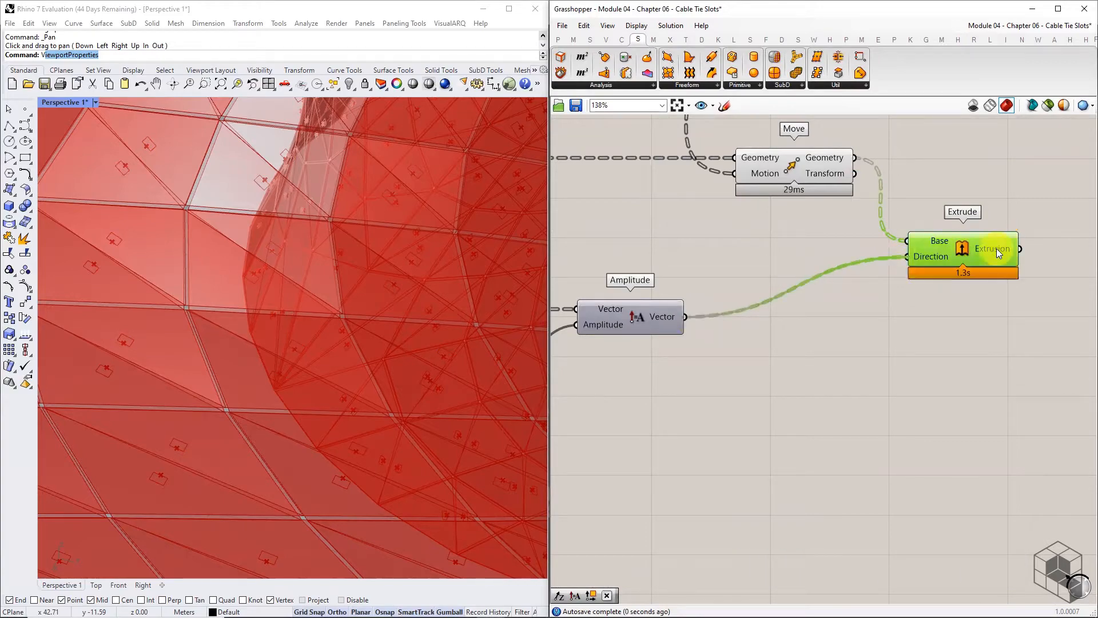
Add a Multiplication component below Extrude and connect the Z-axis Amplitude's Vector output to its A input.
scroll(316, 258, "down", 12)
right_click_drag(315, 257, 364, 356)
scroll(302, 276, "up", 6)
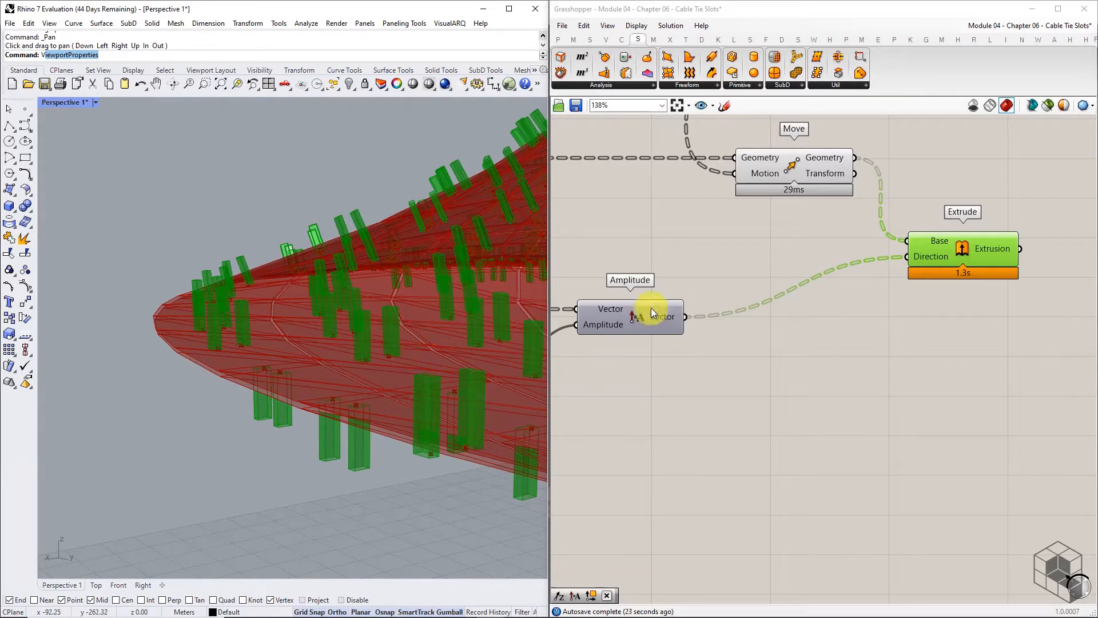
left_click(573, 39)
left_click_drag(660, 57, 765, 343)
left_click_drag(685, 316, 784, 378)
Duplicate the -0.5 panel and connect the copy to the B input of the new Multiplication component.
scroll(796, 364, "down", 3)
right_click_drag(742, 363, 847, 360)
left_click(641, 179)
key("ctrl+c")
key("ctrl+v")
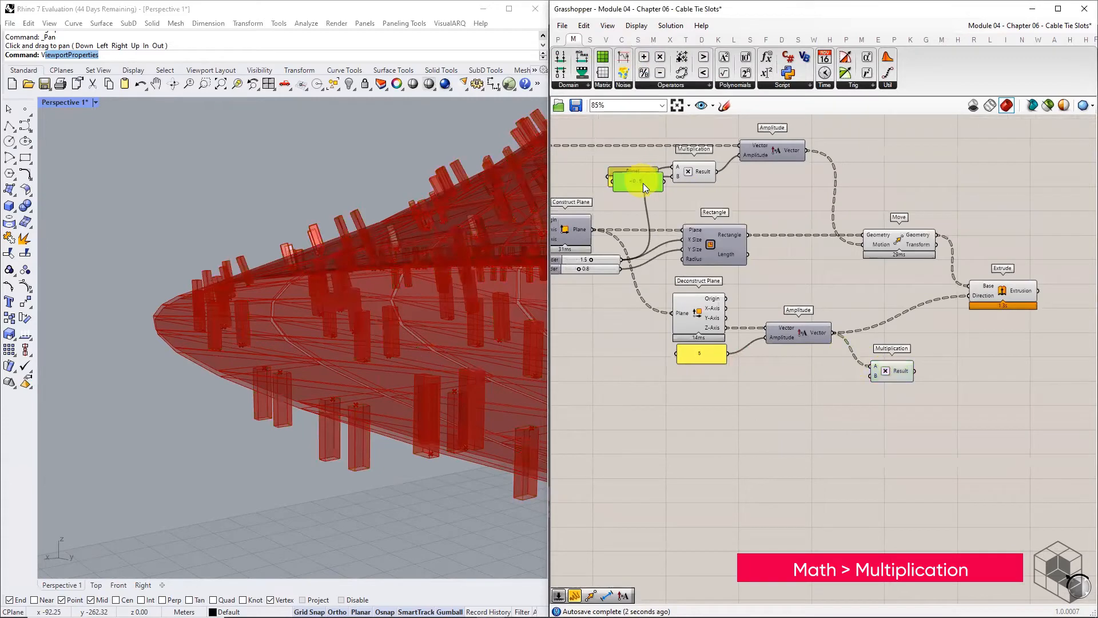
scroll(818, 373, "up", 3)
left_click_drag(843, 374, 910, 376)
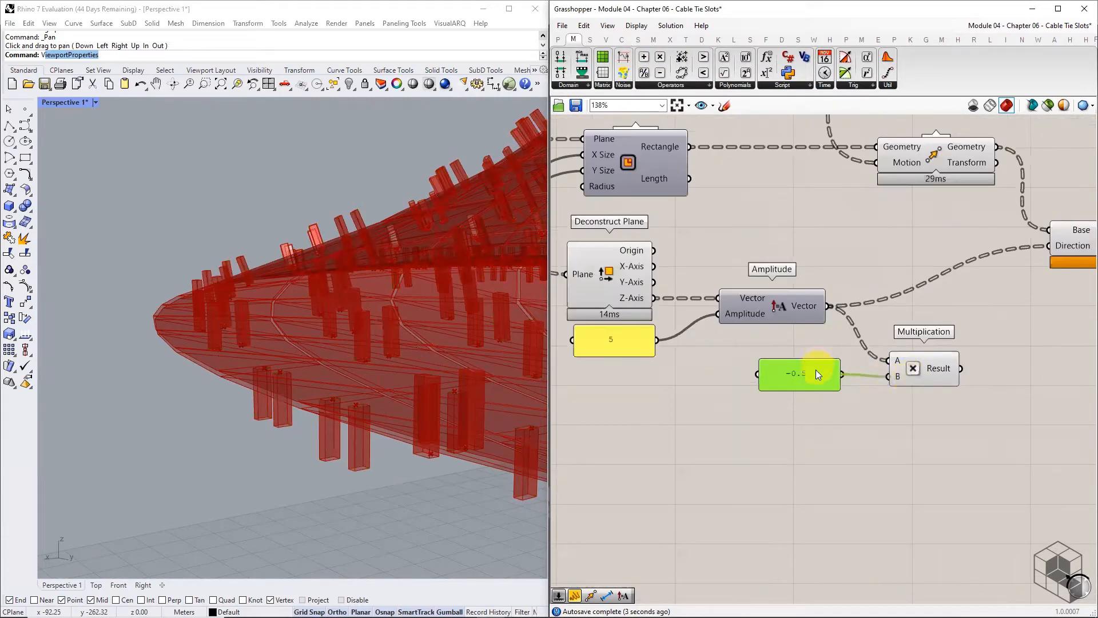
Add a second Move component, connecting Extrude's Extrusion output to Geometry and the new Multiplication's Result to Motion.
right_click_drag(943, 375, 719, 358)
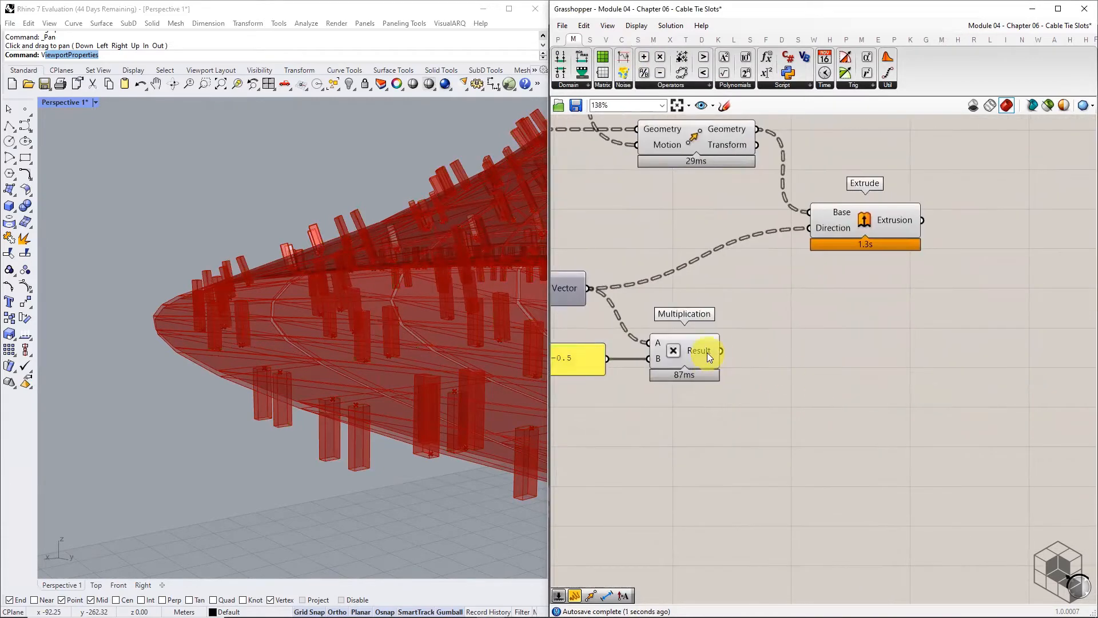
left_click(686, 39)
left_click(670, 85)
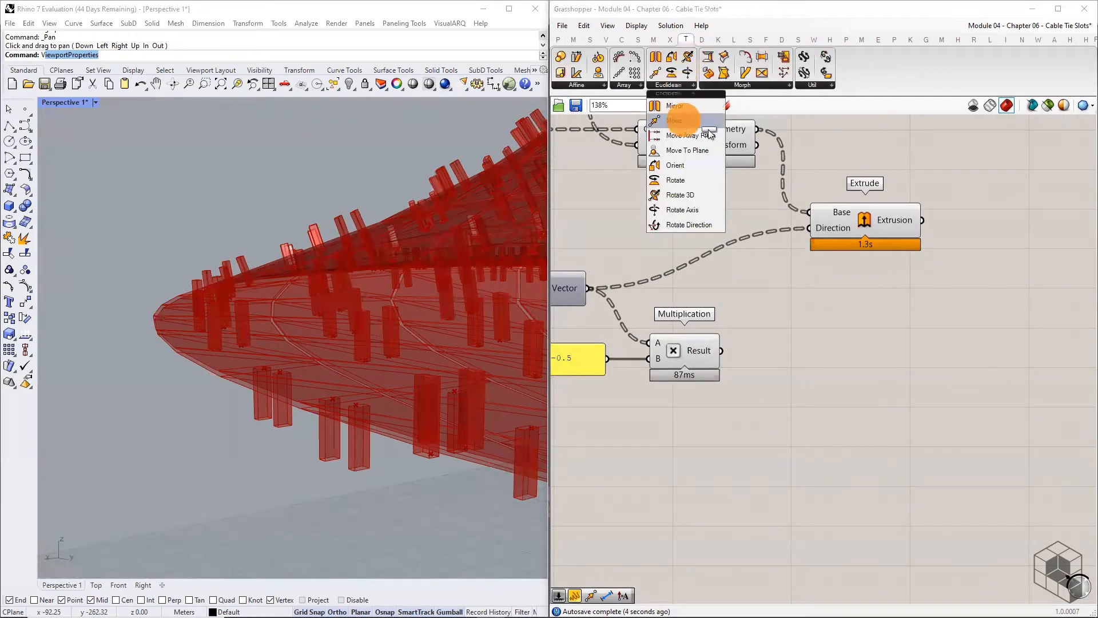
left_click(683, 118)
left_click(993, 294)
left_click_drag(921, 220, 945, 281)
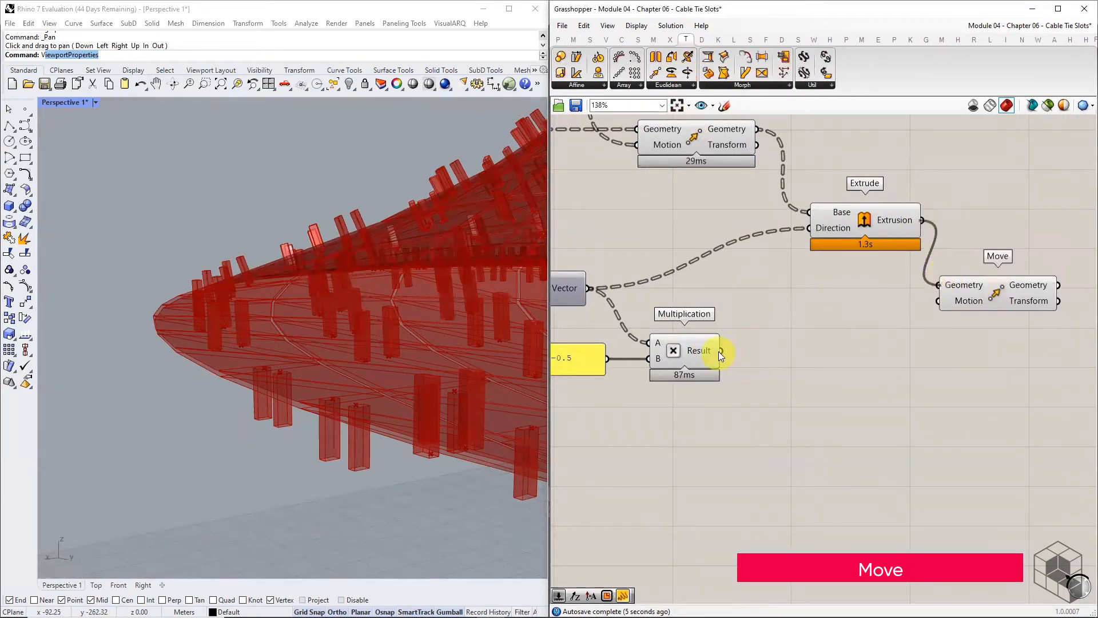
left_click_drag(720, 351, 1016, 311)
Turn off the viewport preview of the Extrude component and of the Move component that feeds it.
right_click_drag(1051, 319, 847, 315)
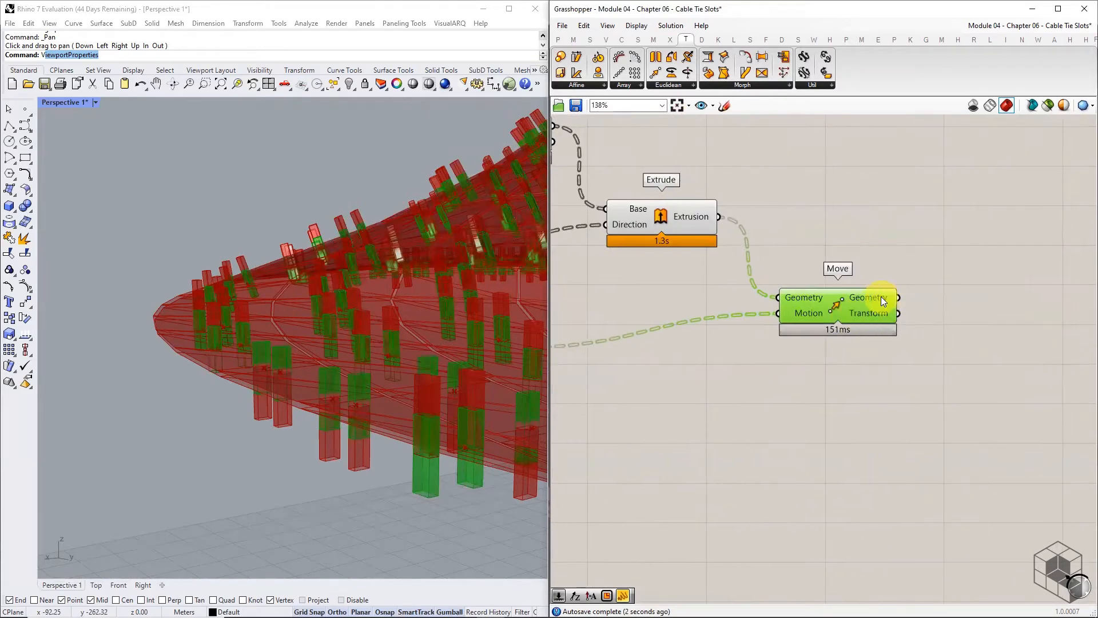
right_click_drag(646, 262, 877, 300)
scroll(877, 300, "down", 3)
left_click(885, 271)
middle_click(885, 271)
left_click(917, 238)
right_click_drag(787, 222, 879, 244)
scroll(879, 244, "down", 1)
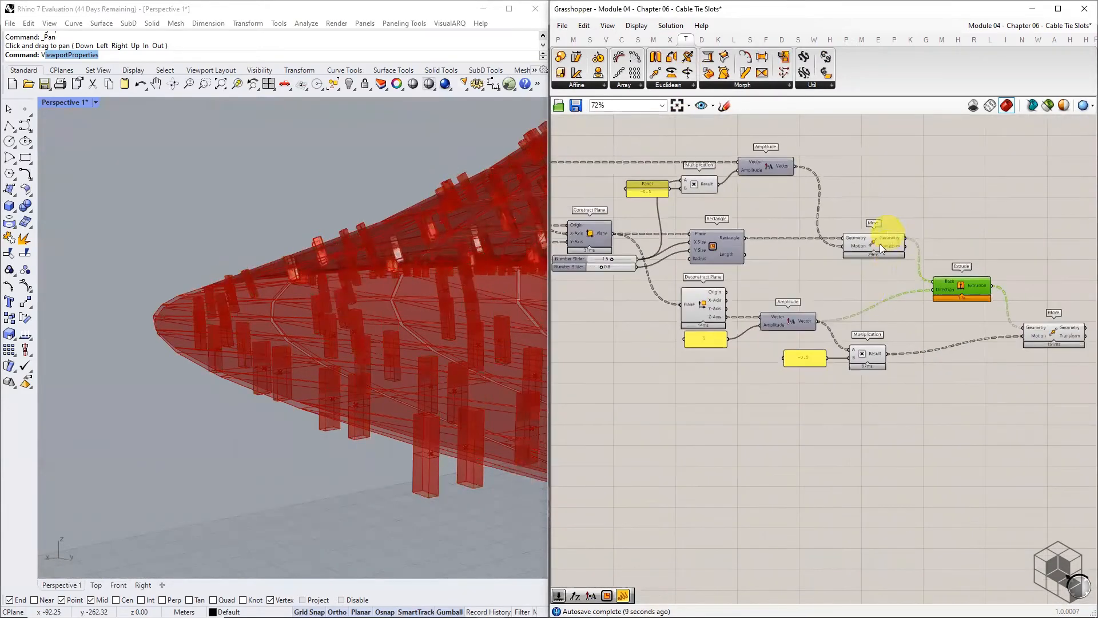
left_click(878, 245)
middle_click(878, 244)
left_click(898, 223)
left_click(795, 227)
Turn off the viewport preview of the Deconstruct Plane component.
left_click(712, 303)
middle_click(712, 303)
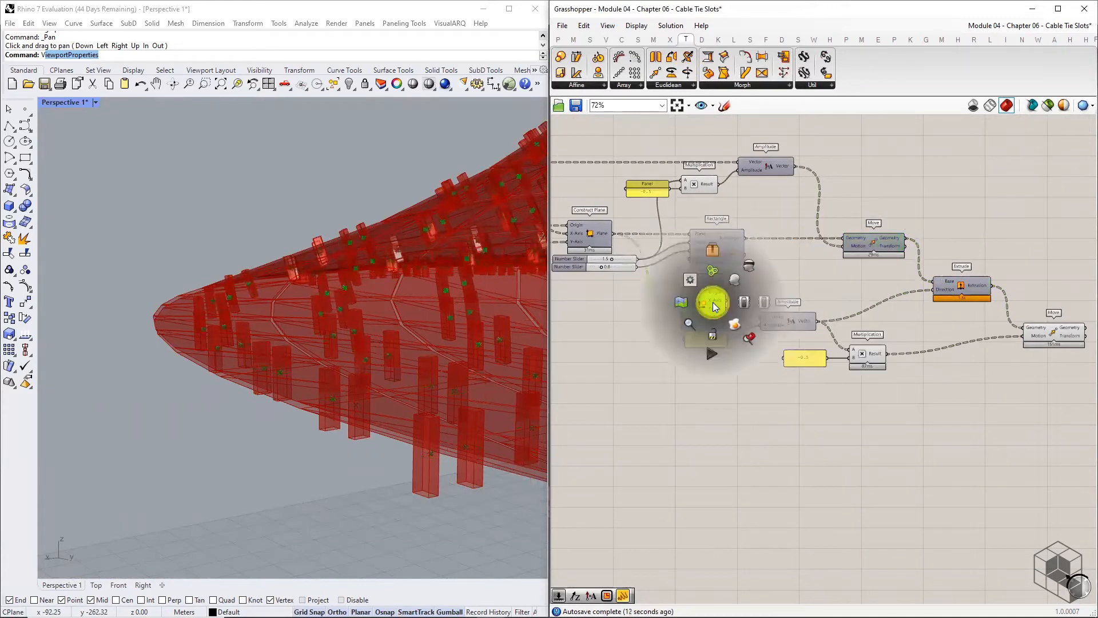
left_click(744, 263)
left_click(742, 287)
Review the upstream components back to the Transposed Warp Mesh parameter and return to the last Move component.
right_click_drag(756, 287, 957, 280)
scroll(899, 280, "down", 3)
right_click_drag(566, 204, 668, 199)
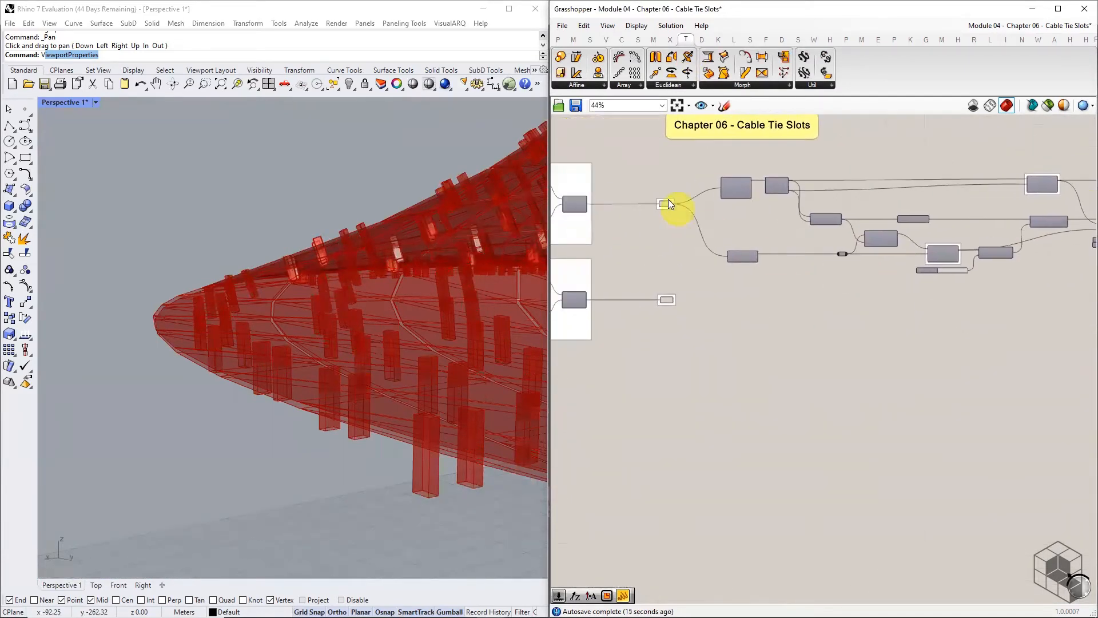
scroll(668, 200, "up", 3)
left_click(673, 207)
middle_click(673, 207)
right_click_drag(948, 266, 801, 263)
scroll(800, 263, "down", 4)
right_click_drag(926, 252, 583, 257)
scroll(892, 289, "up", 4)
scroll(849, 301, "up", 3)
Highlight the final Move component's geometry and examine how the extruded boxes pass through the panels across the whole surface.
left_click_drag(824, 302, 834, 327)
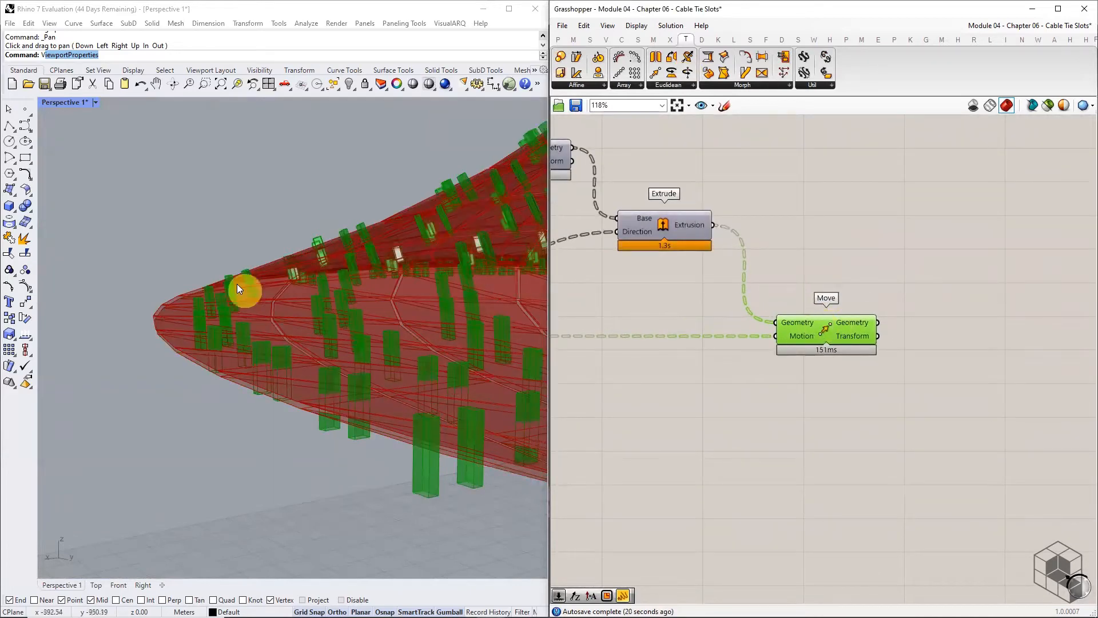
right_click_drag(239, 288, 280, 312)
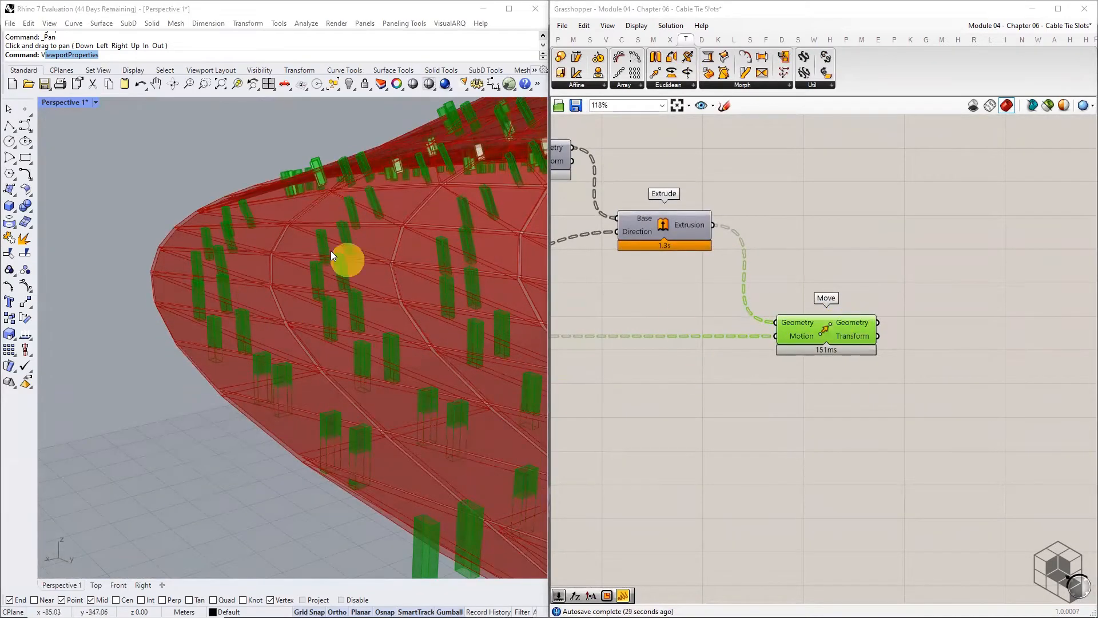
right_click_drag(330, 251, 131, 300)
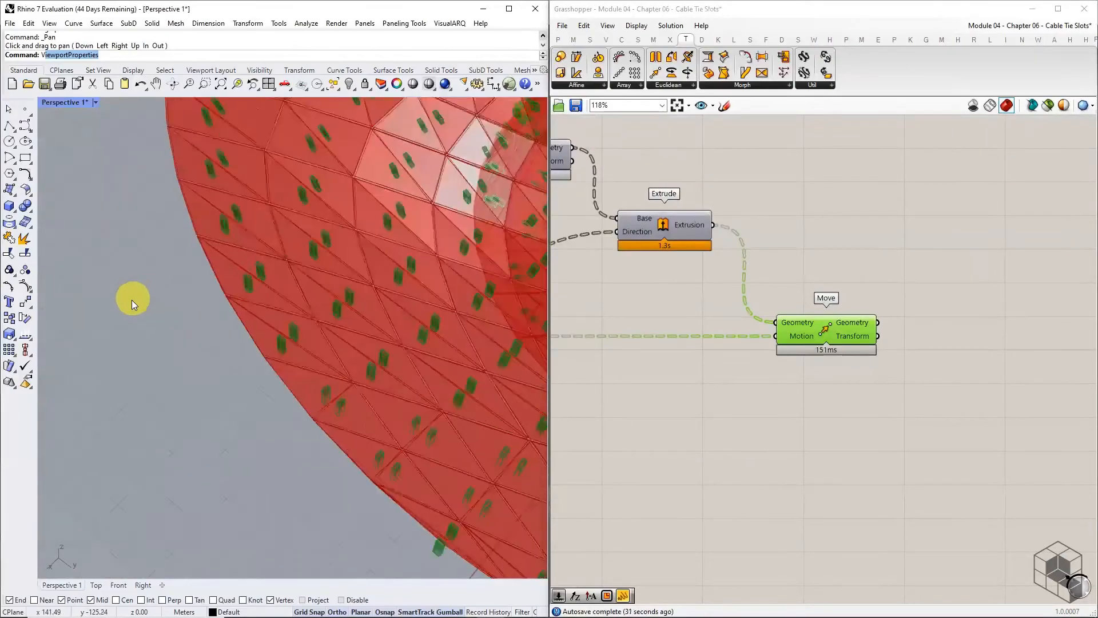
scroll(137, 302, "down", 8)
scroll(435, 202, "up", 8)
right_click_drag(510, 310, 380, 252)
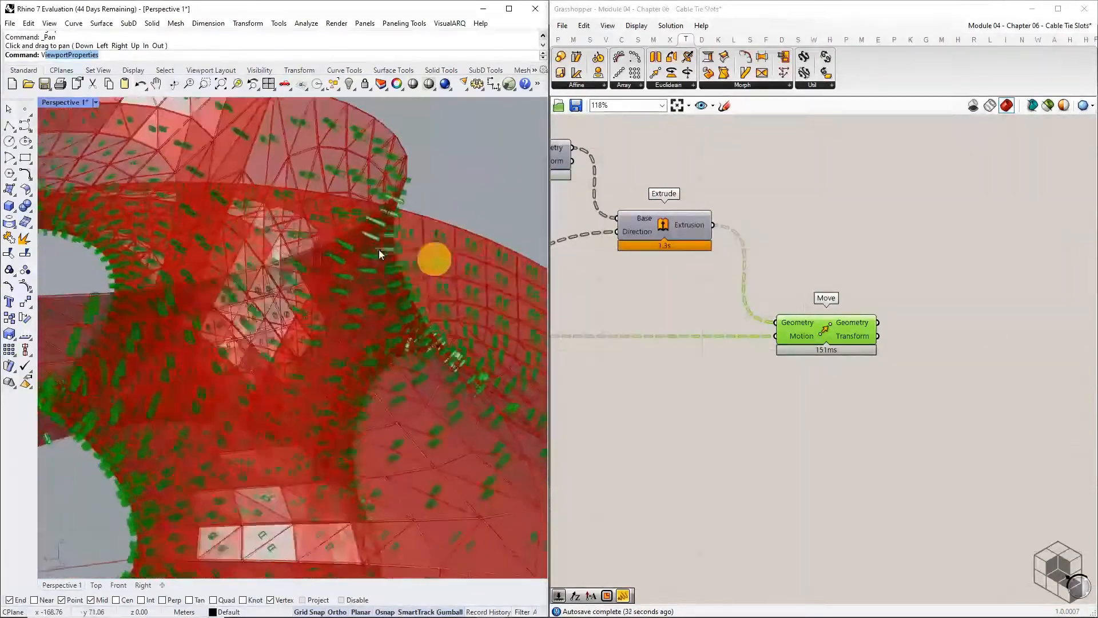
scroll(387, 376, "down", 7)
scroll(490, 470, "up", 10)
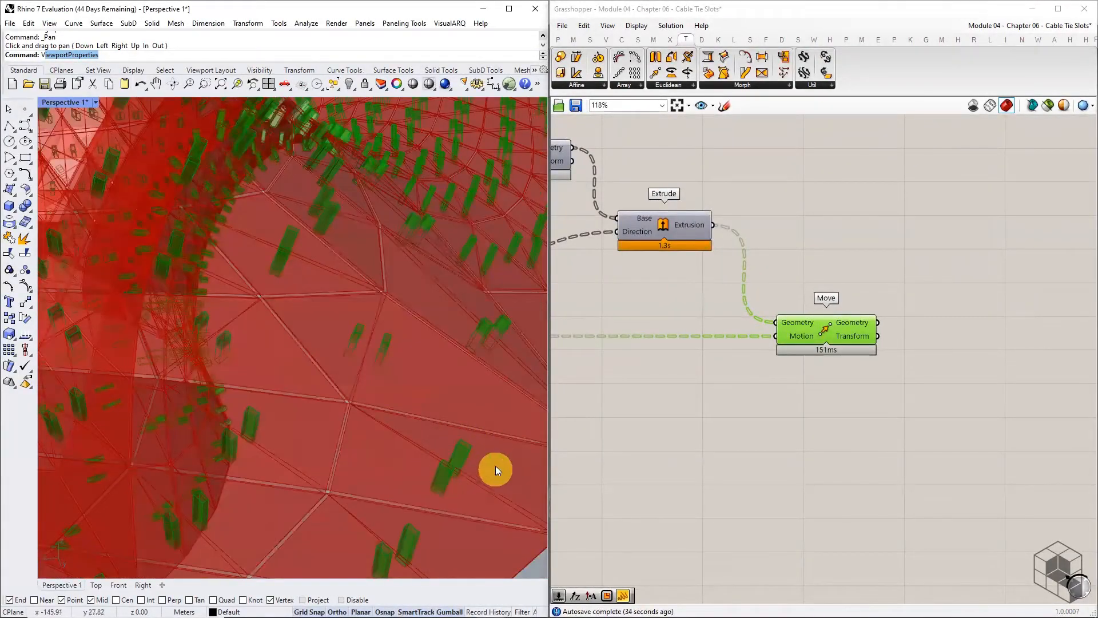
Add a Brep | Brep intersection component downstream of the final Move component.
left_click(670, 39)
left_click(681, 85)
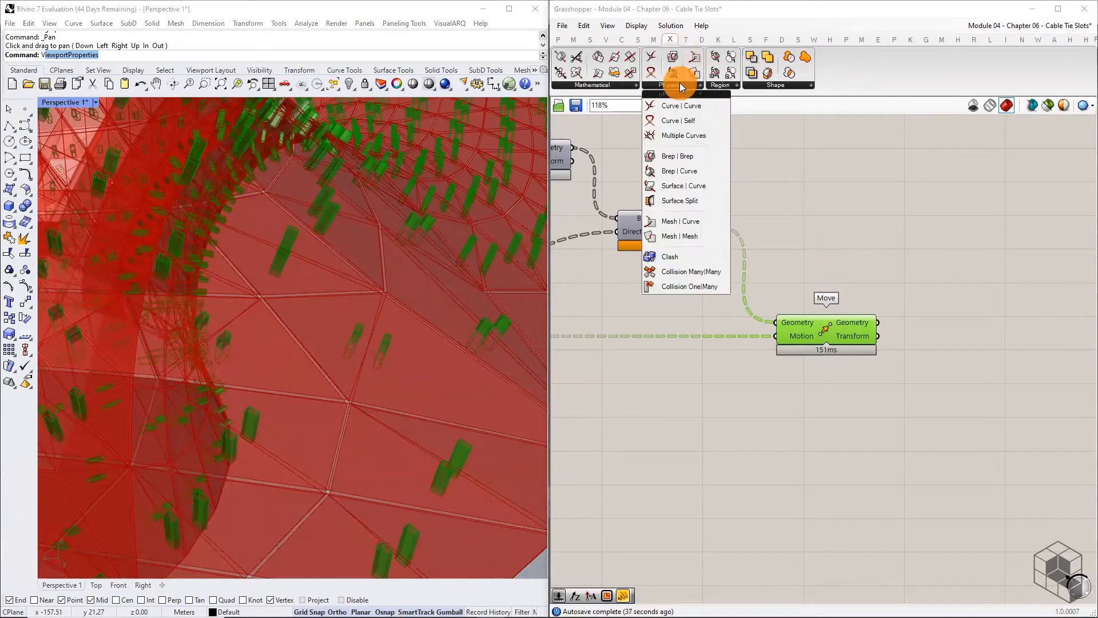
left_click(677, 156)
scroll(678, 189, "down", 3)
left_click(874, 253)
scroll(872, 254, "up", 4)
left_click_drag(872, 254, 874, 275)
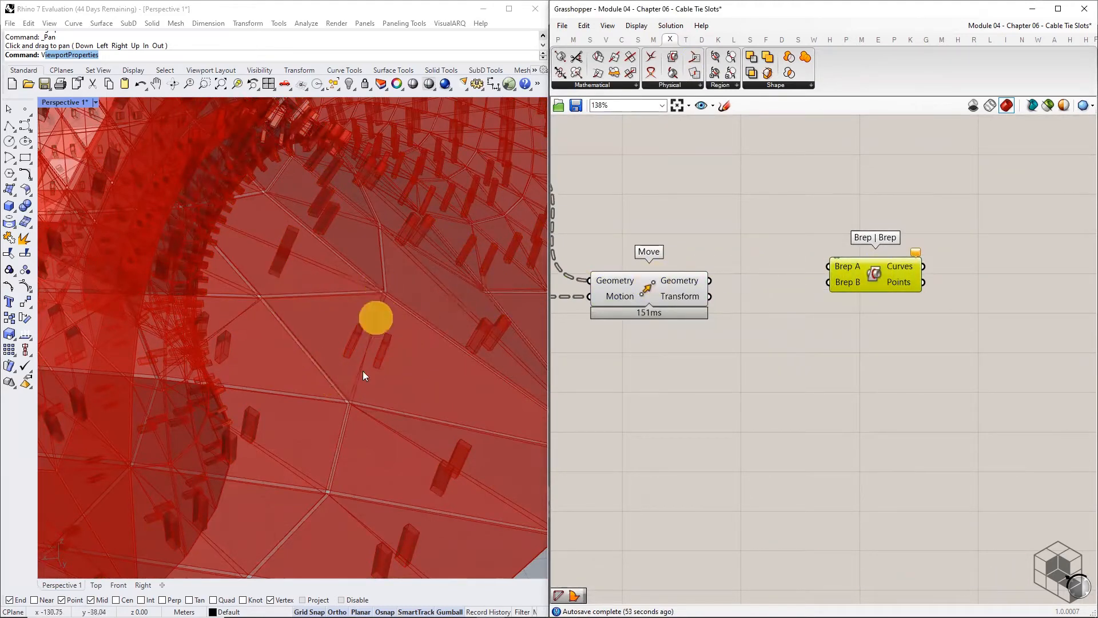
Add a mesh Face Boundaries component above the Deconstruct Mesh component near the start of the definition.
scroll(828, 288, "down", 6)
right_click_drag(621, 329, 889, 295)
scroll(890, 295, "down", 3)
right_click_drag(607, 276, 782, 269)
scroll(776, 208, "up", 4)
left_click(655, 41)
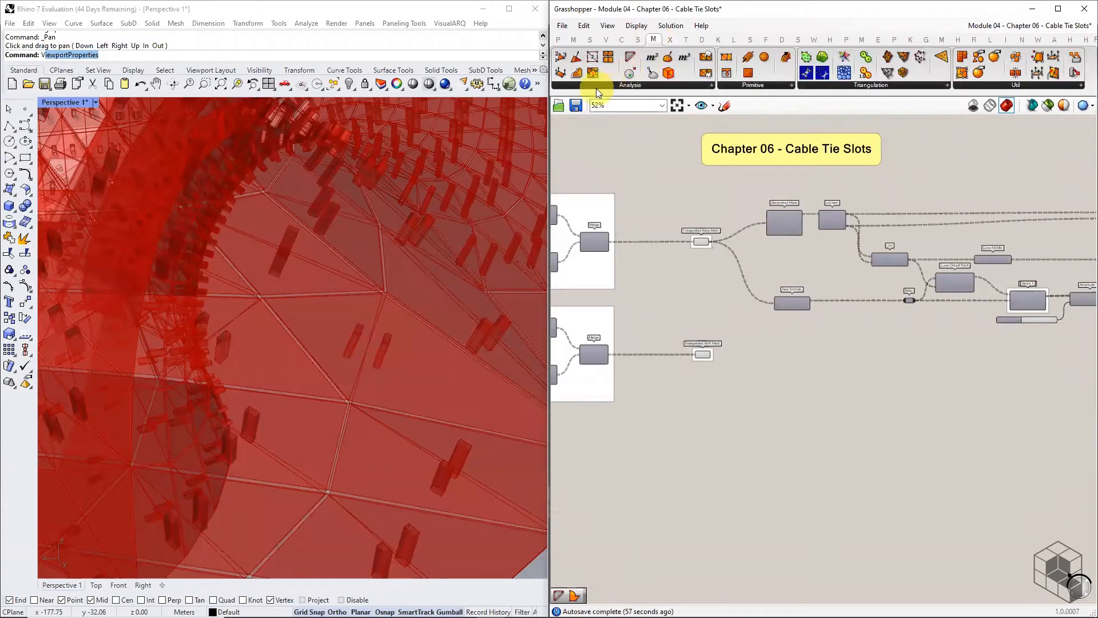
left_click(601, 85)
left_click(594, 171)
scroll(804, 181, "up", 3)
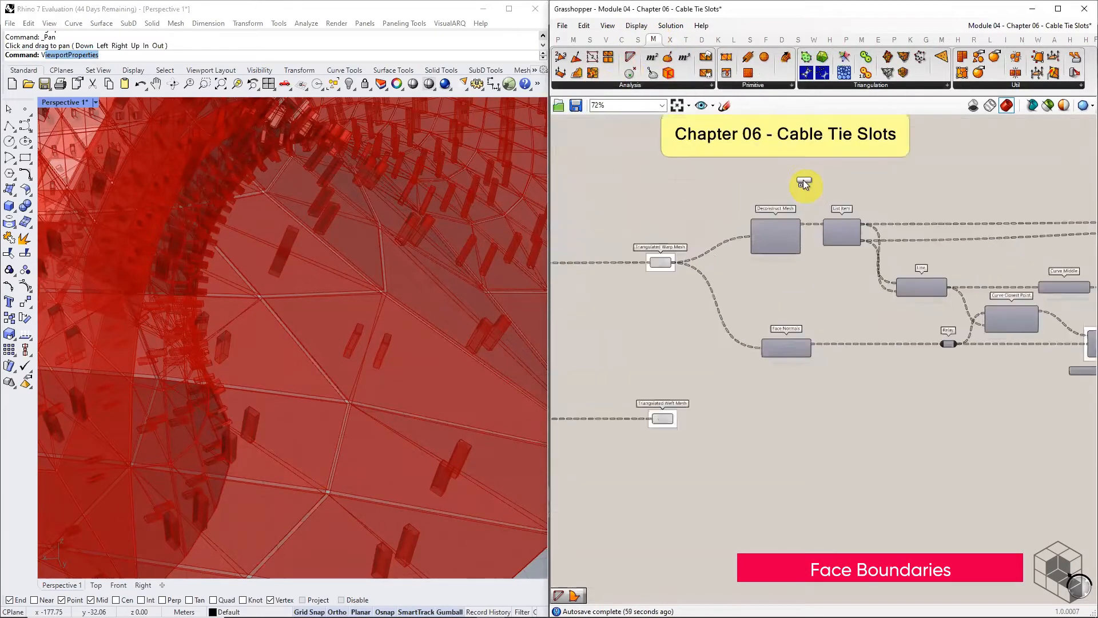
left_click(803, 184)
Connect the Transposed Warp Mesh to the Face Boundaries Mesh input and insert a relay on the wire.
left_click_drag(650, 276, 771, 188)
double_click(751, 189)
left_click(789, 189)
Move the Face Boundaries component downstream to the canvas area above the last Move and Extrude components.
right_click_drag(804, 191, 615, 193)
scroll(616, 193, "down", 2)
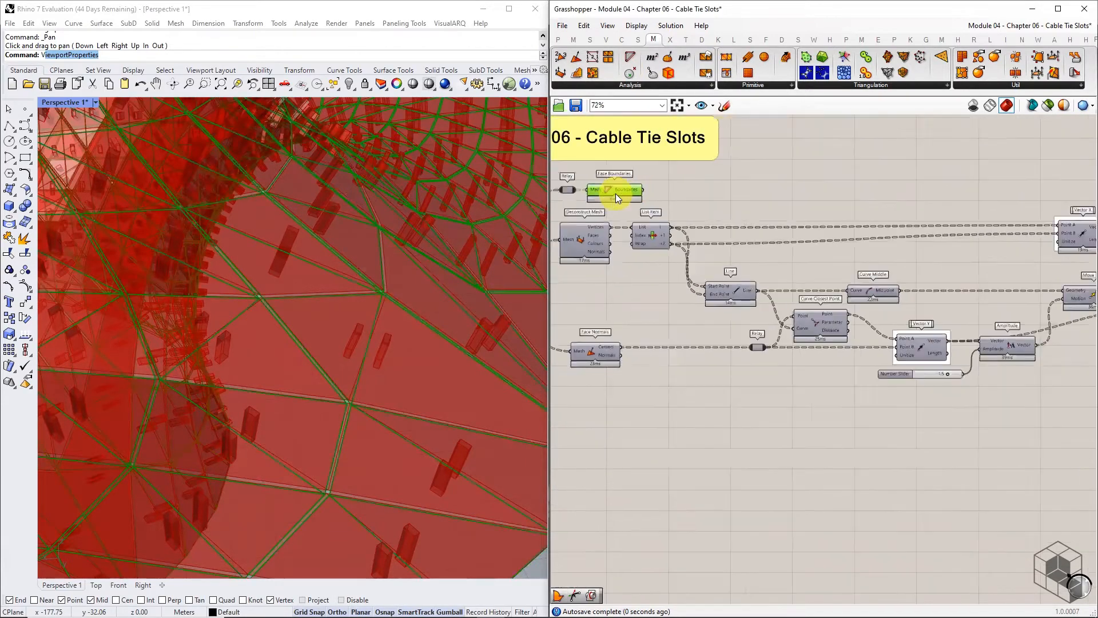
left_click_drag(618, 190, 827, 191)
left_click_drag(989, 199, 1042, 194)
right_click_drag(1042, 194, 672, 183)
scroll(673, 184, "down", 2)
left_click_drag(673, 184, 939, 190)
right_click_drag(944, 189, 737, 192)
Add a Boundary Surfaces component beside Face Boundaries and connect the Boundaries output to its Edges input.
scroll(743, 190, "up", 6)
left_click(639, 40)
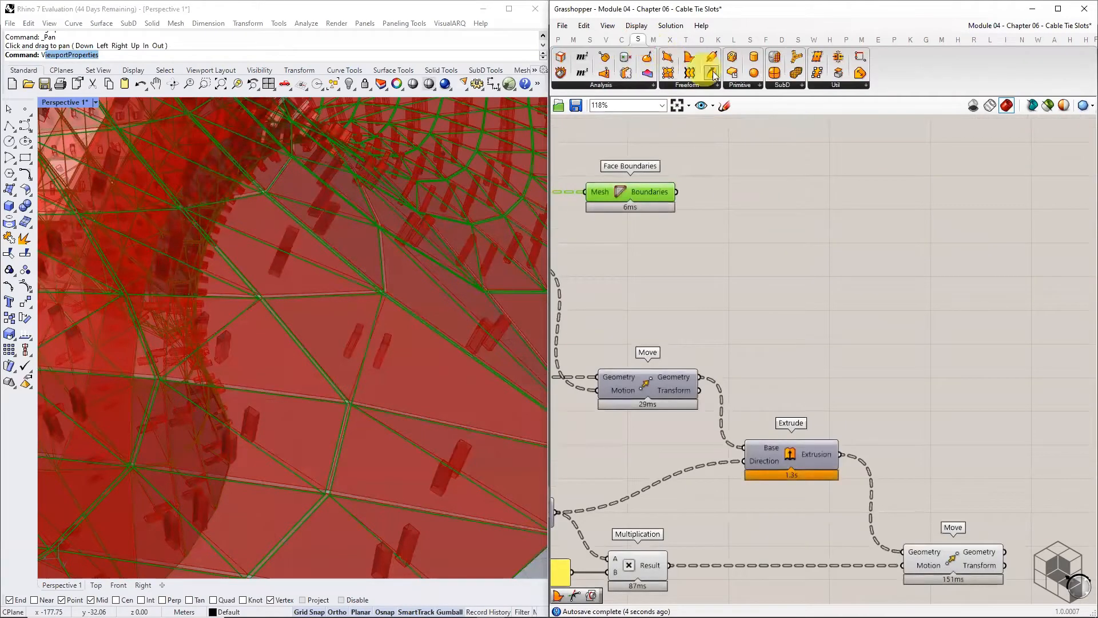
left_click(702, 84)
left_click(694, 107)
left_click(819, 209)
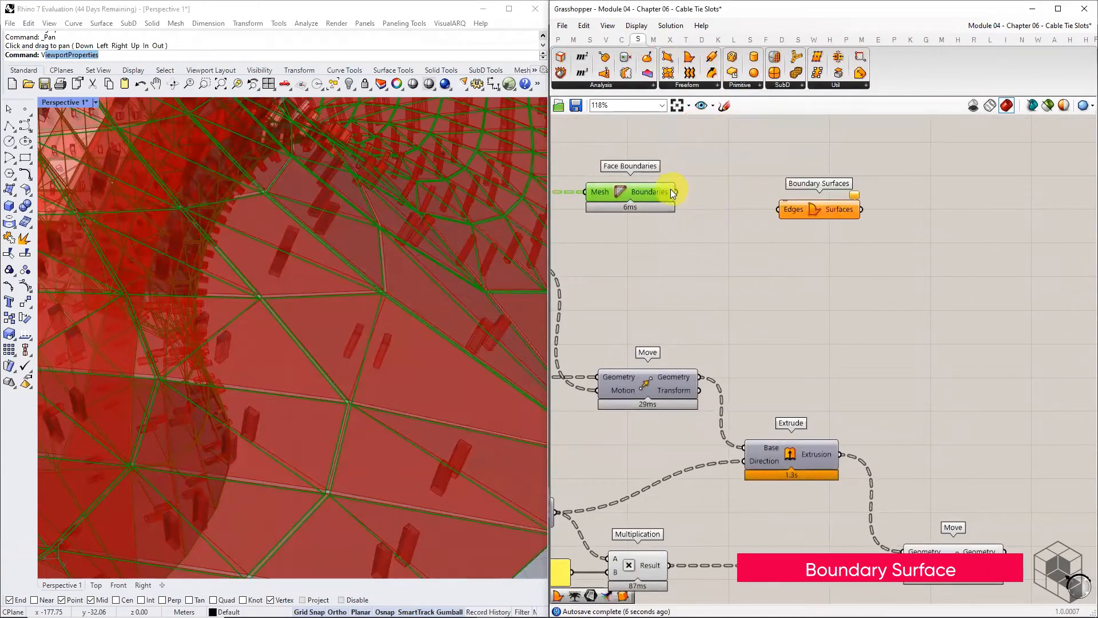
double_click(582, 191)
left_click_drag(628, 196, 707, 208)
left_click_drag(825, 183, 700, 232)
Shift Face Boundaries and Boundary Surfaces together so they sit above the final Move component, near Brep | Brep.
scroll(734, 203, "down", 3)
left_click_drag(728, 208, 814, 304)
right_click_drag(905, 326, 742, 284)
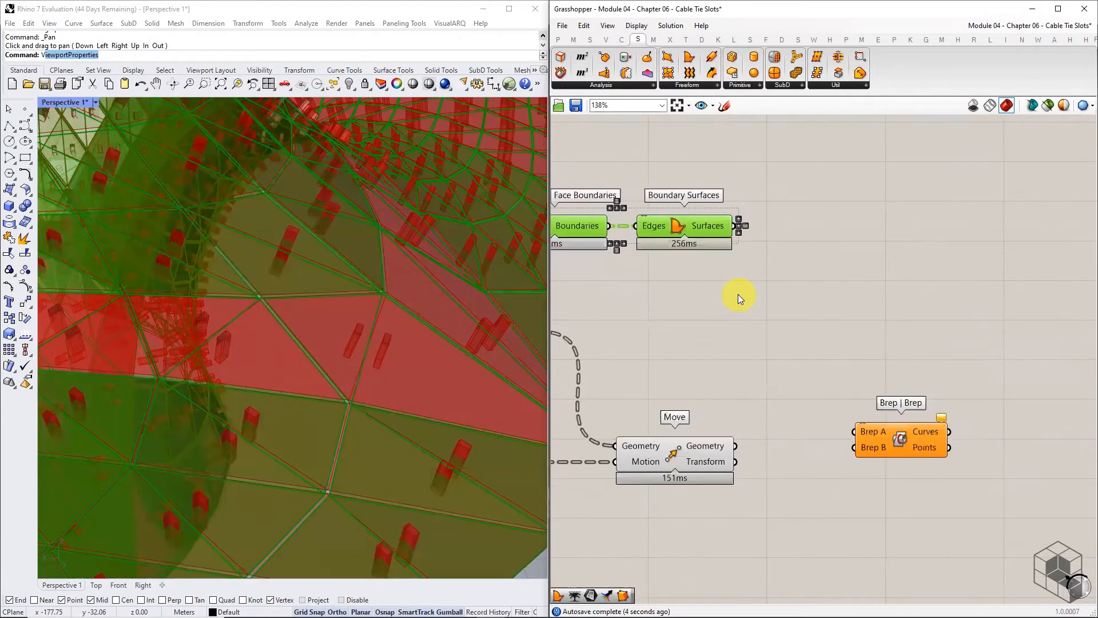
left_click(738, 294)
scroll(744, 286, "up", 4)
Graft and simplify the Surfaces output of the Boundary Surfaces component.
left_click(779, 193)
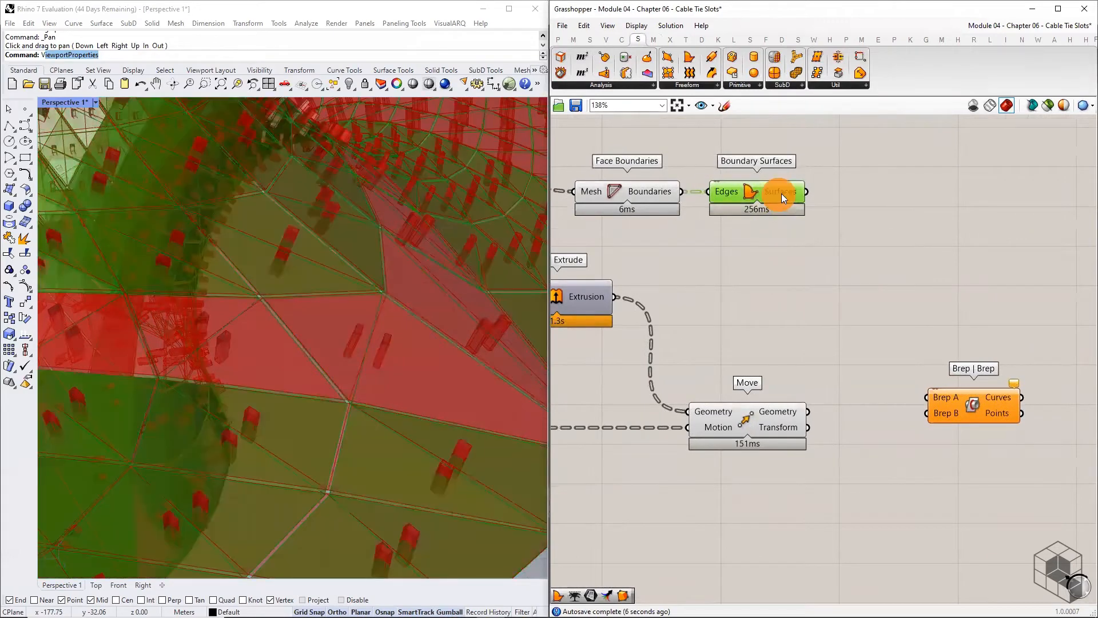
right_click(783, 190)
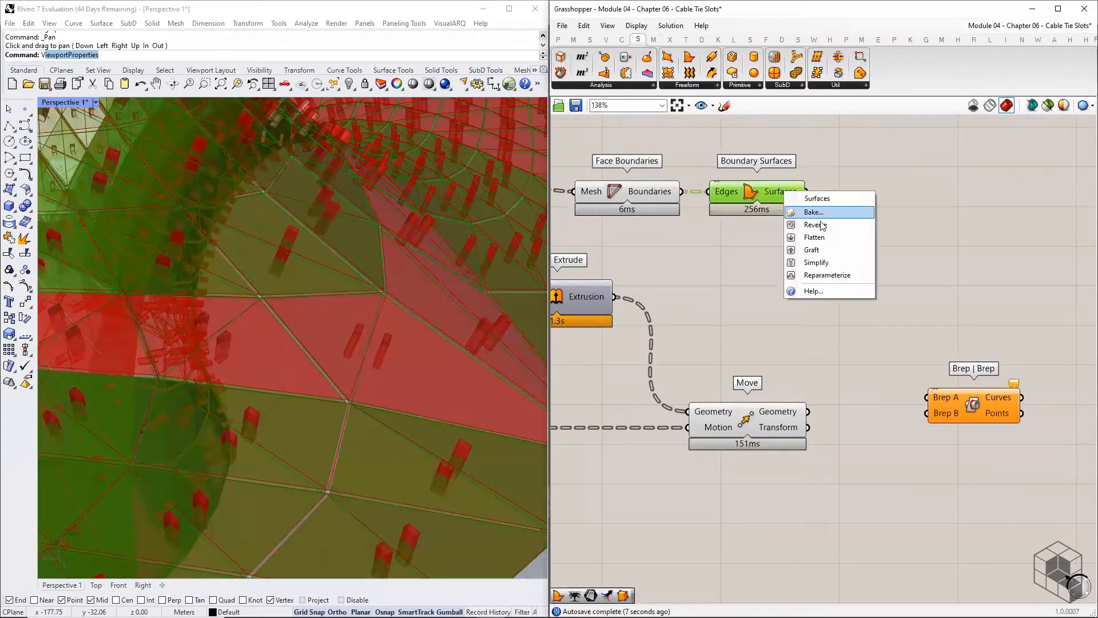
left_click(814, 250)
right_click(781, 190)
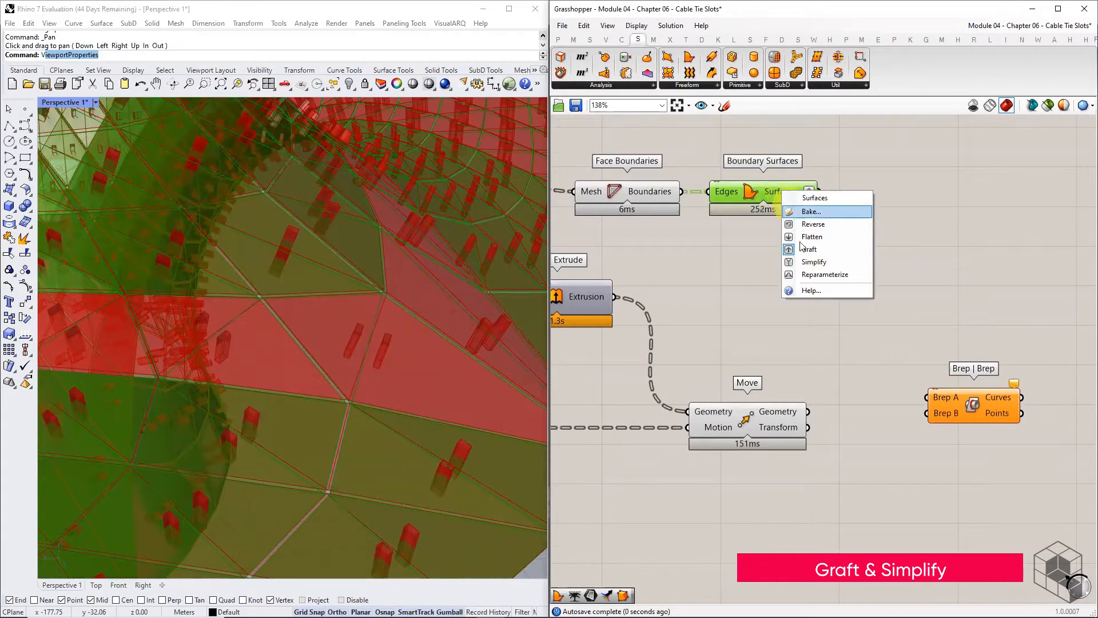
left_click(807, 254)
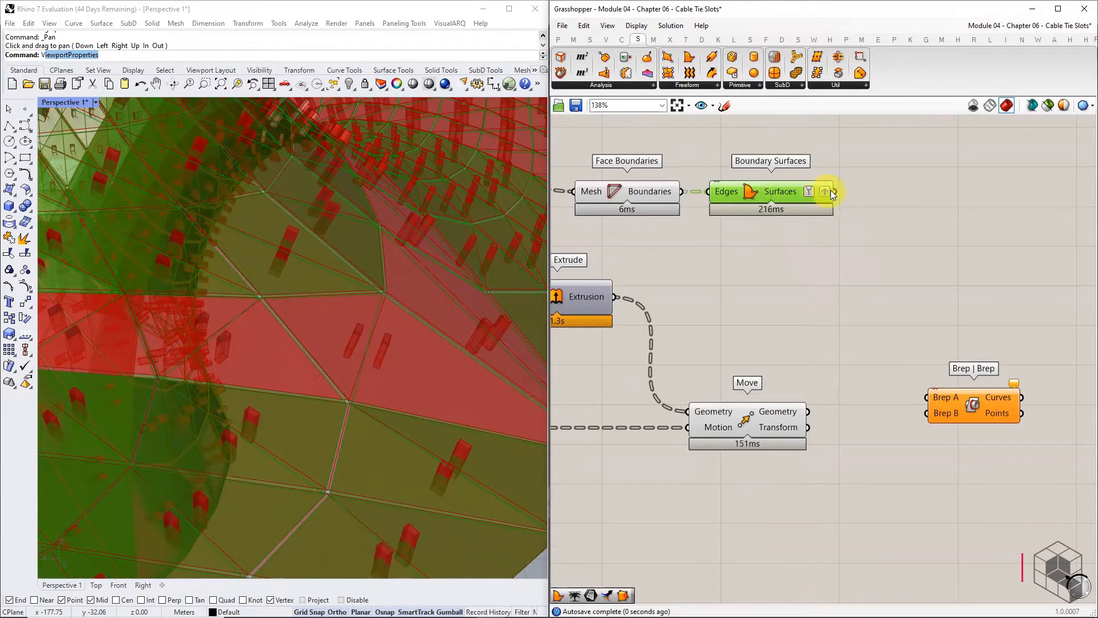
Connect the boundary surfaces to Brep A and the final Move's Geometry to Brep B, placing the components closer together.
left_click_drag(833, 192, 991, 339)
left_click(961, 394)
left_click(779, 414)
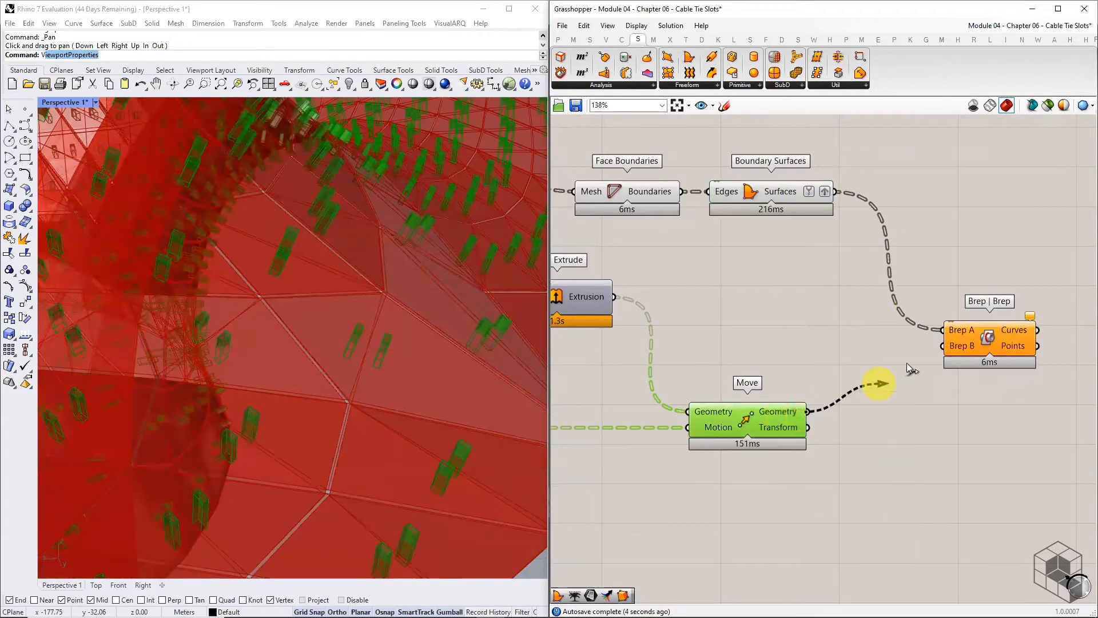
left_click_drag(907, 364, 922, 343)
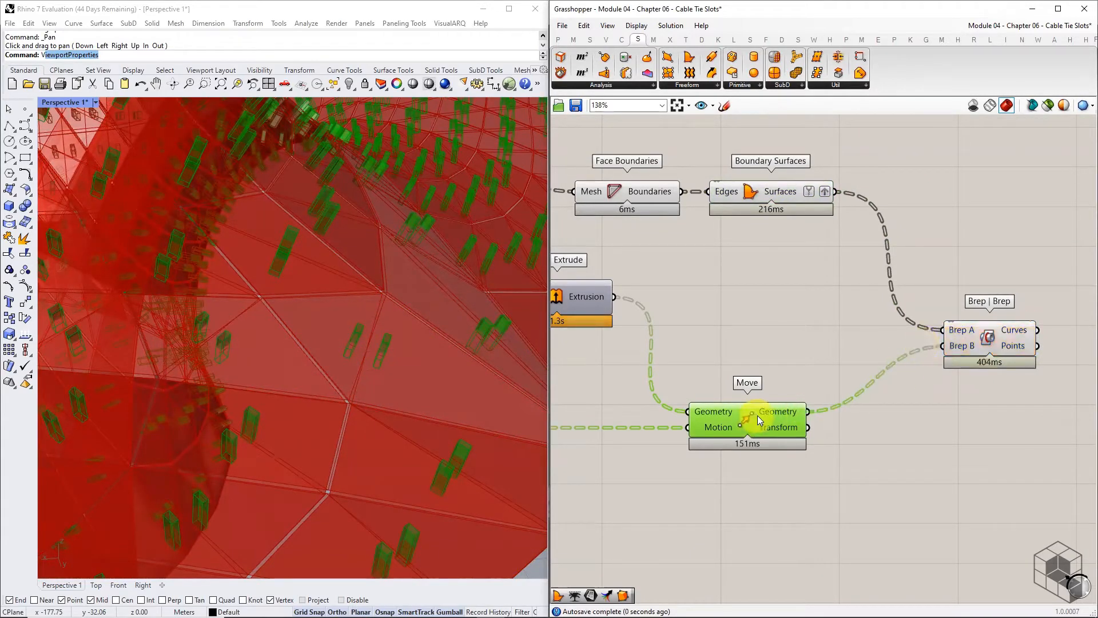
left_click_drag(757, 415, 789, 415)
Inspect the final Move's Geometry data tree, and examine the Brep | Brep intersection curves across the panels.
mouse_move(822, 415)
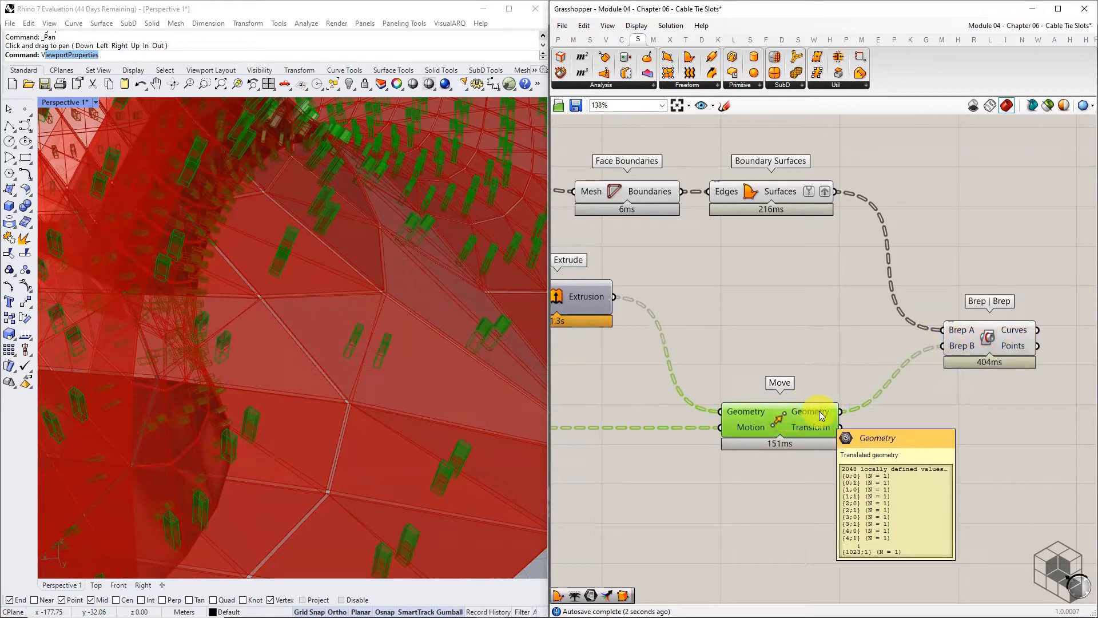
scroll(738, 253, "down", 2)
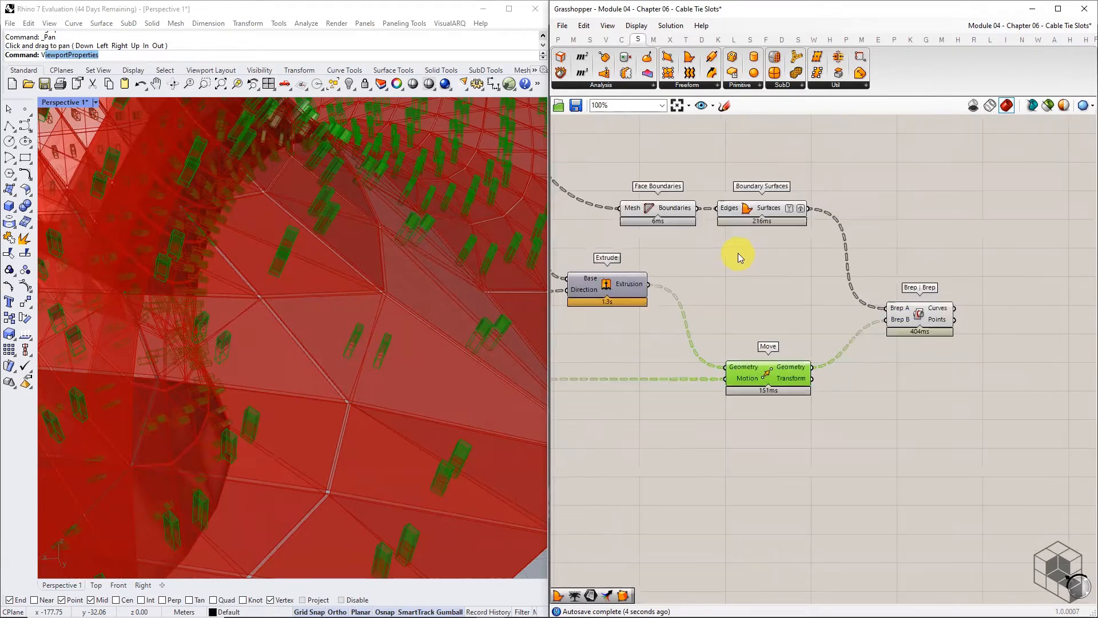
left_click(930, 312)
right_click_drag(382, 282, 354, 296)
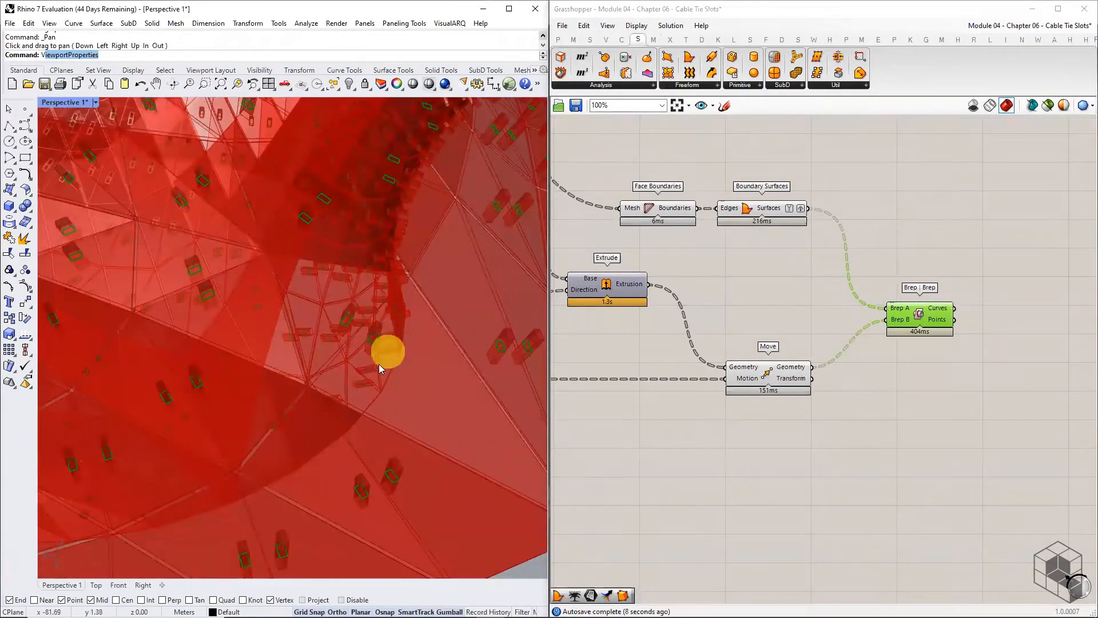
right_click_drag(397, 366, 483, 247)
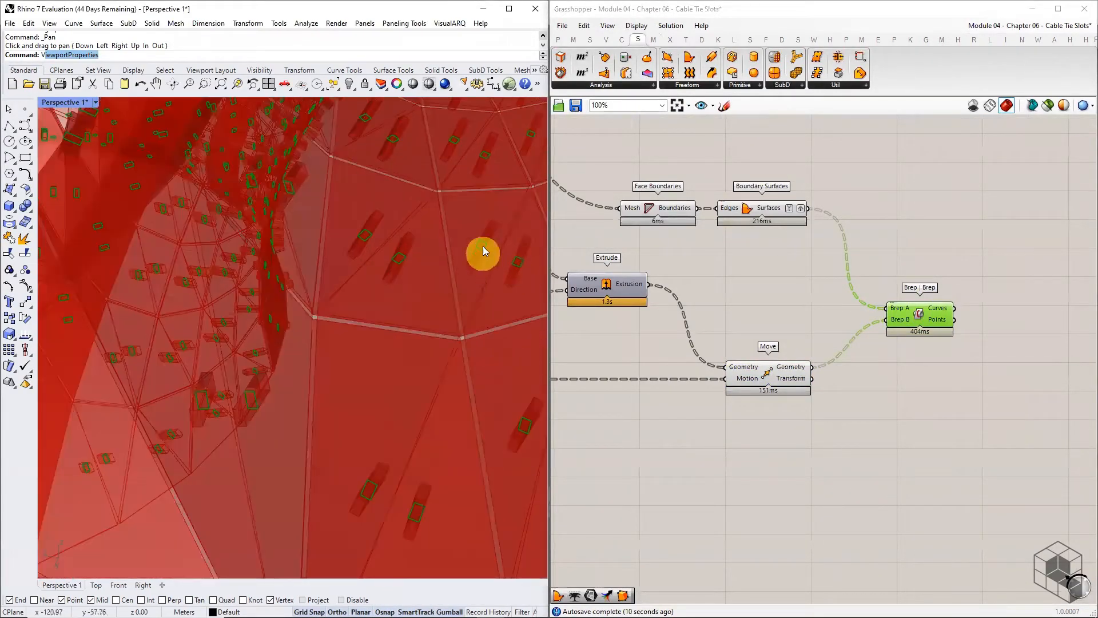
right_click_drag(319, 256, 360, 327)
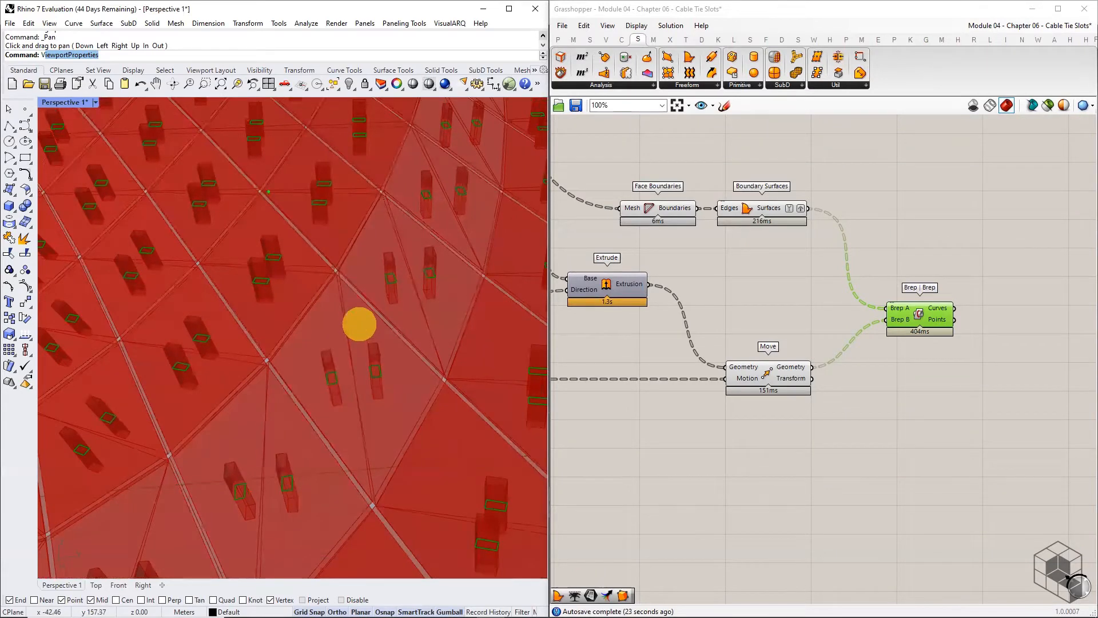
left_click_drag(259, 190, 325, 259)
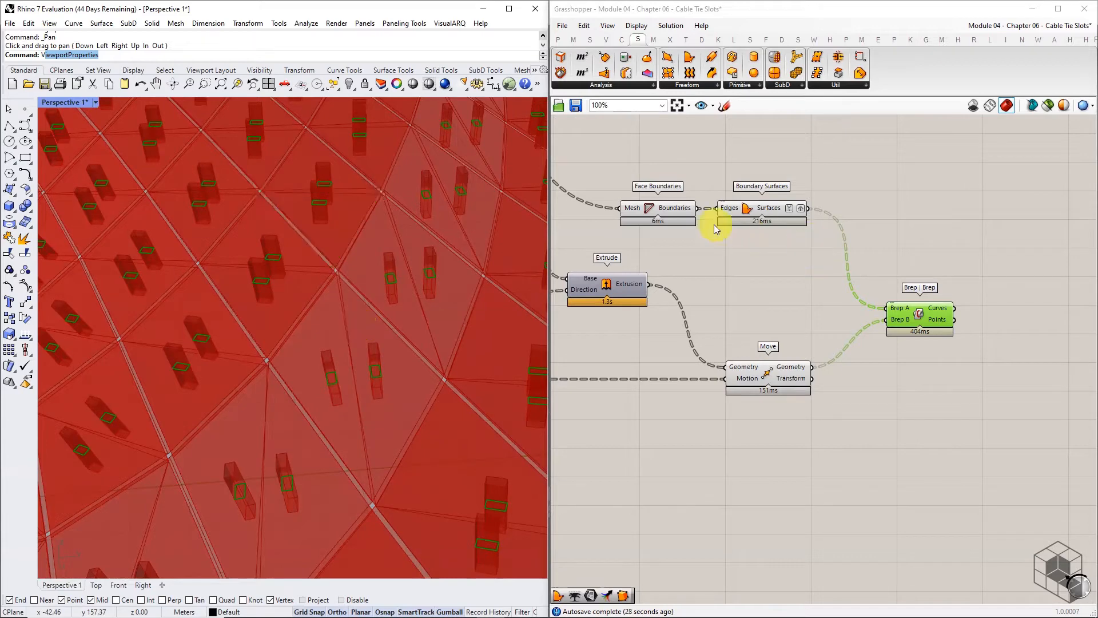
Lower the Boundary Surfaces component slightly below Face Boundaries and turn off its viewport preview.
left_click(674, 210)
left_click_drag(678, 208, 680, 209)
left_click_drag(764, 211, 771, 248)
middle_click(776, 245)
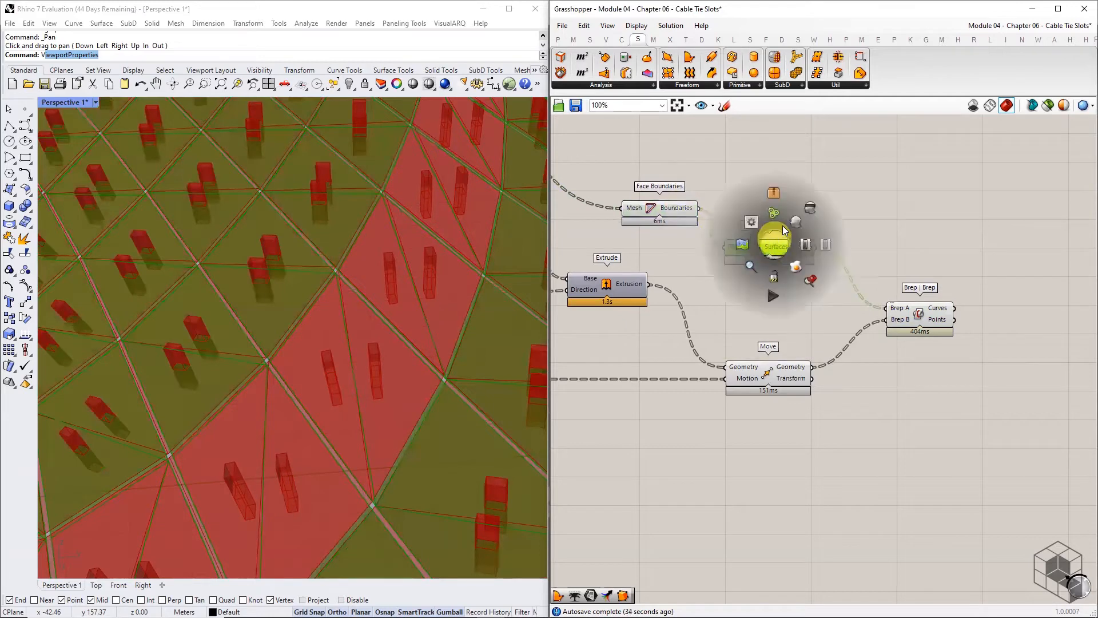
left_click(807, 209)
Add a Merge component downstream of the Brep | Brep intersection.
right_click_drag(815, 228, 767, 228)
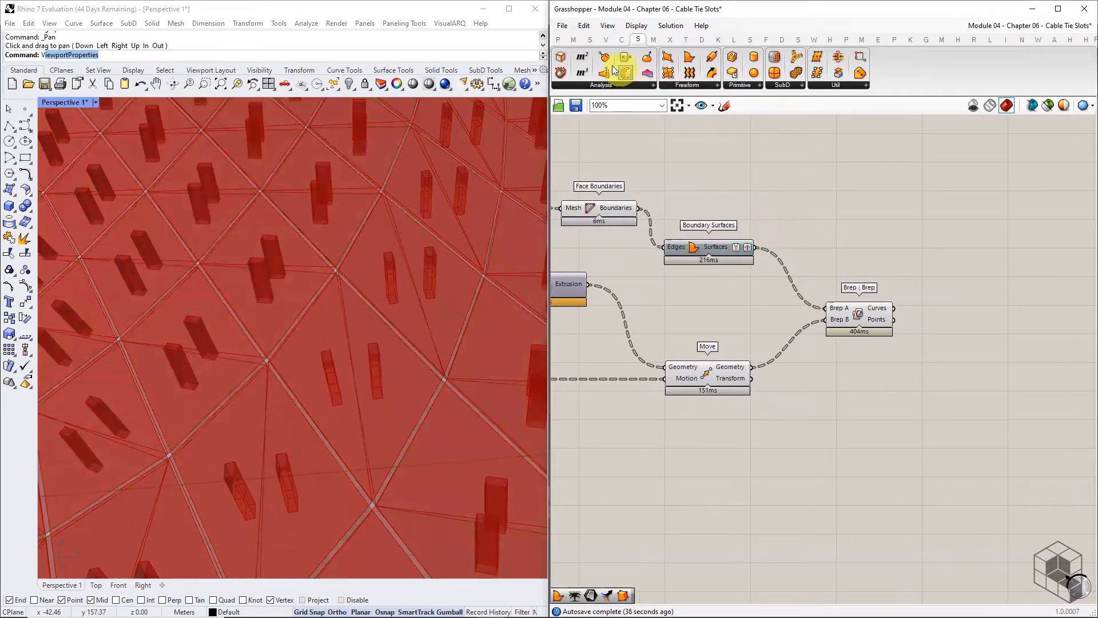
left_click(592, 40)
left_click(1009, 84)
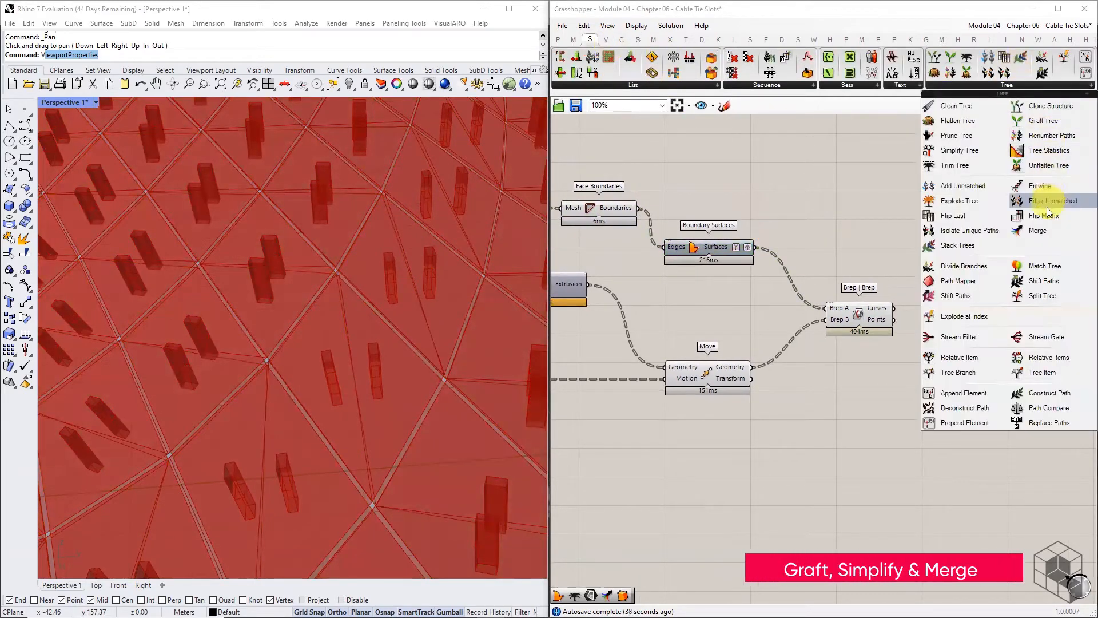
left_click_drag(1037, 231, 969, 260)
Graft and simplify both the Data 1 and Data 2 inputs of the Merge component.
right_click(952, 255)
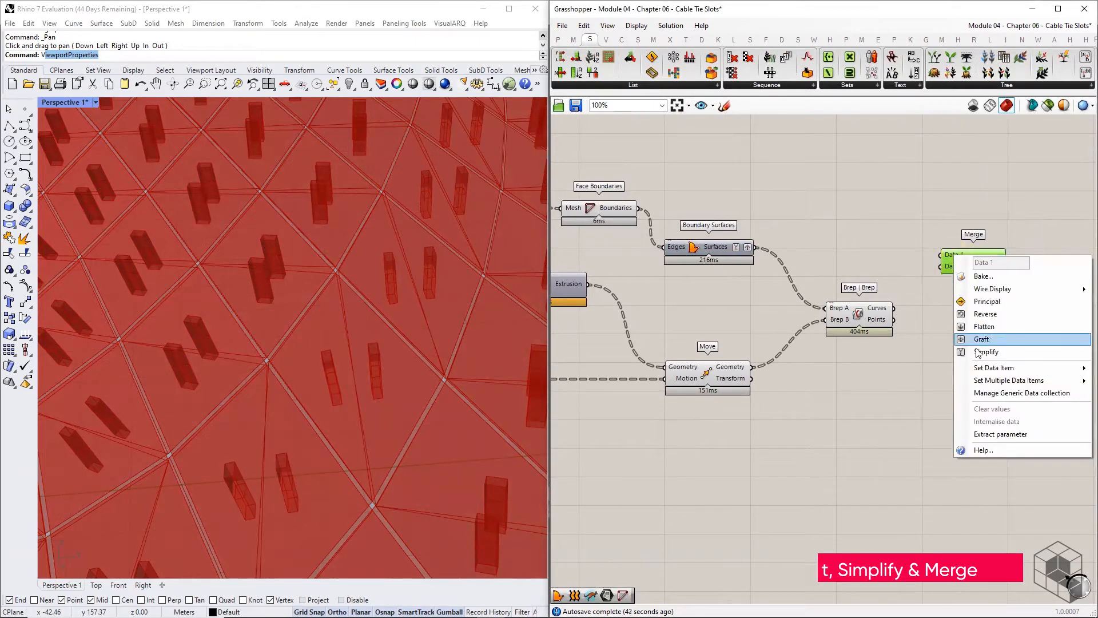
left_click(981, 341)
right_click(955, 253)
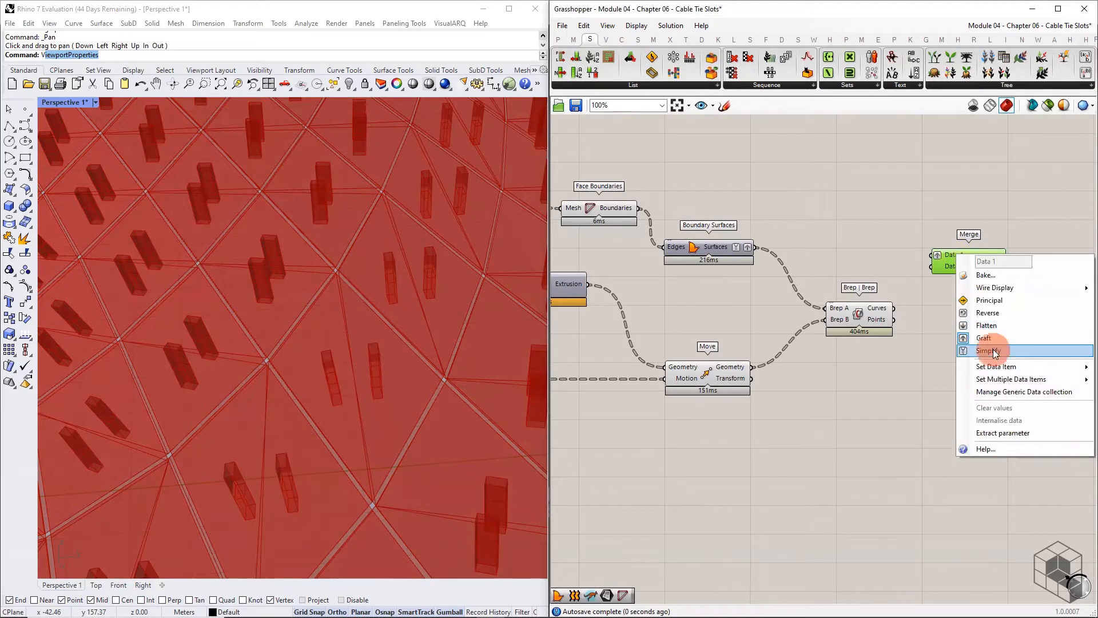
left_click(951, 270)
right_click(951, 264)
left_click(985, 343)
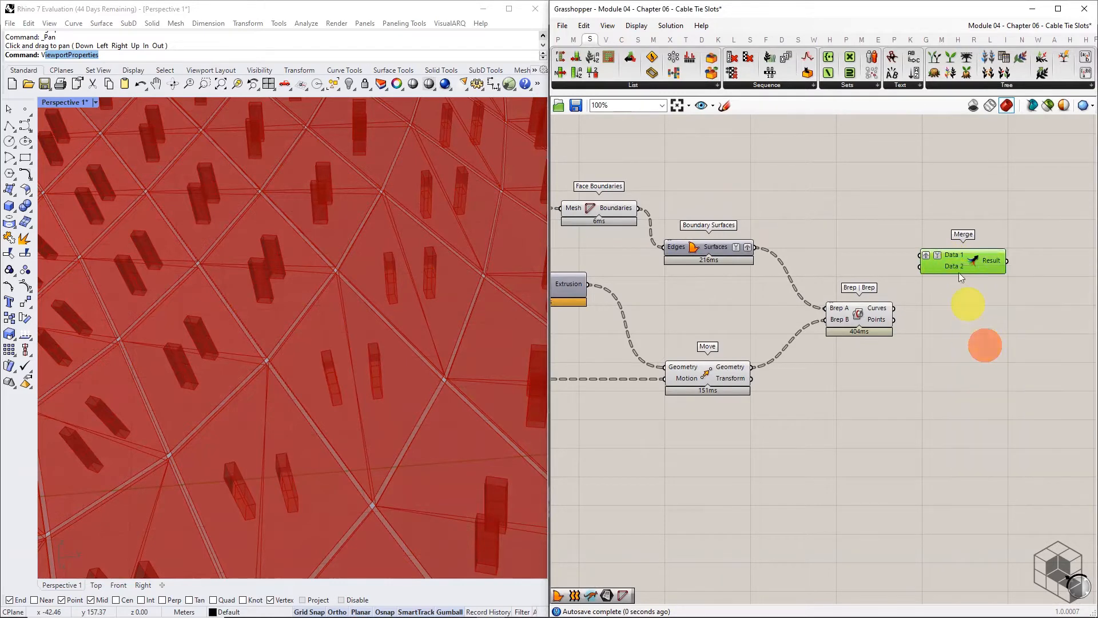
right_click(956, 265)
left_click(988, 352)
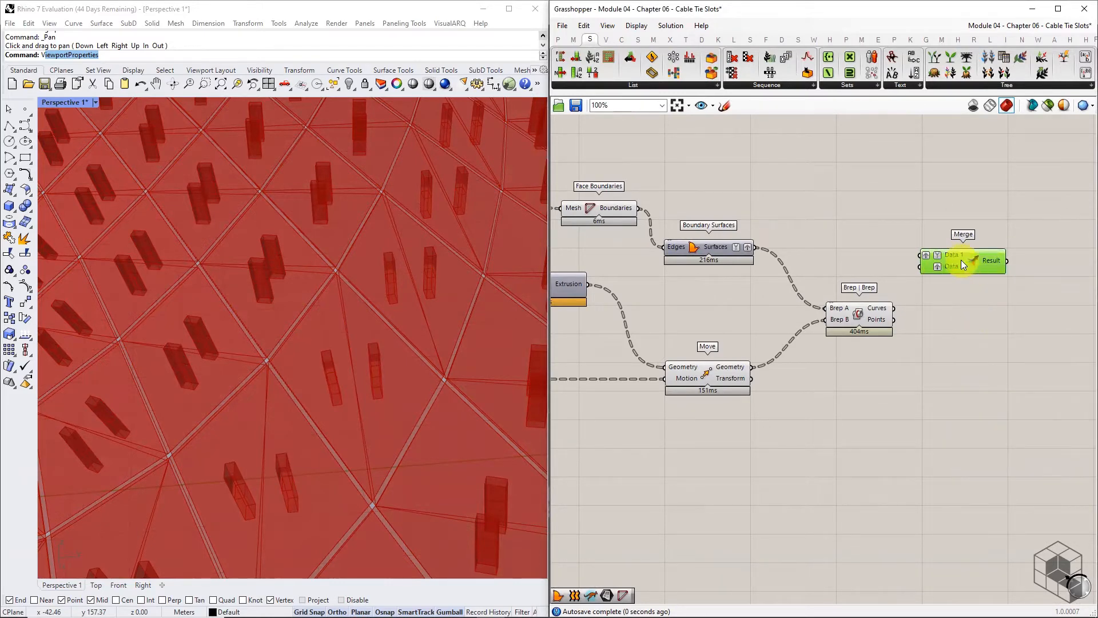
Connect the Face Boundaries output to the first Merge input and the intersection Curves to the second, and check the merged tree.
left_click_drag(963, 260, 996, 264)
left_click_drag(672, 213, 935, 258)
left_click_drag(893, 309, 939, 275)
mouse_move(1015, 268)
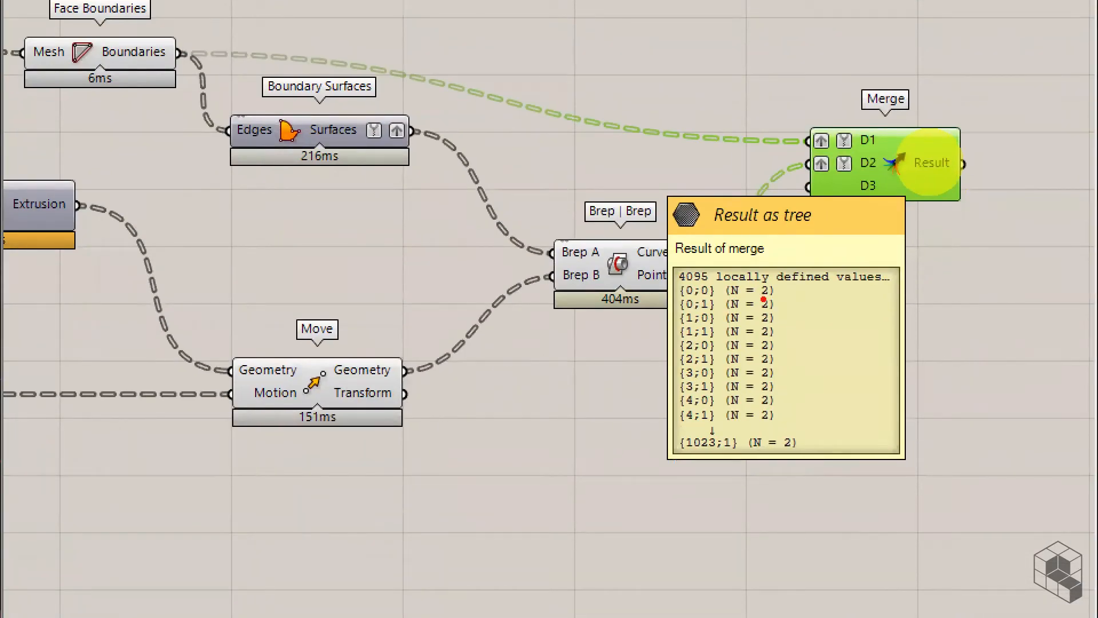
mouse_move(760, 300)
left_mouse_down()
mouse_move(785, 296)
mouse_move(783, 311)
left_mouse_up()
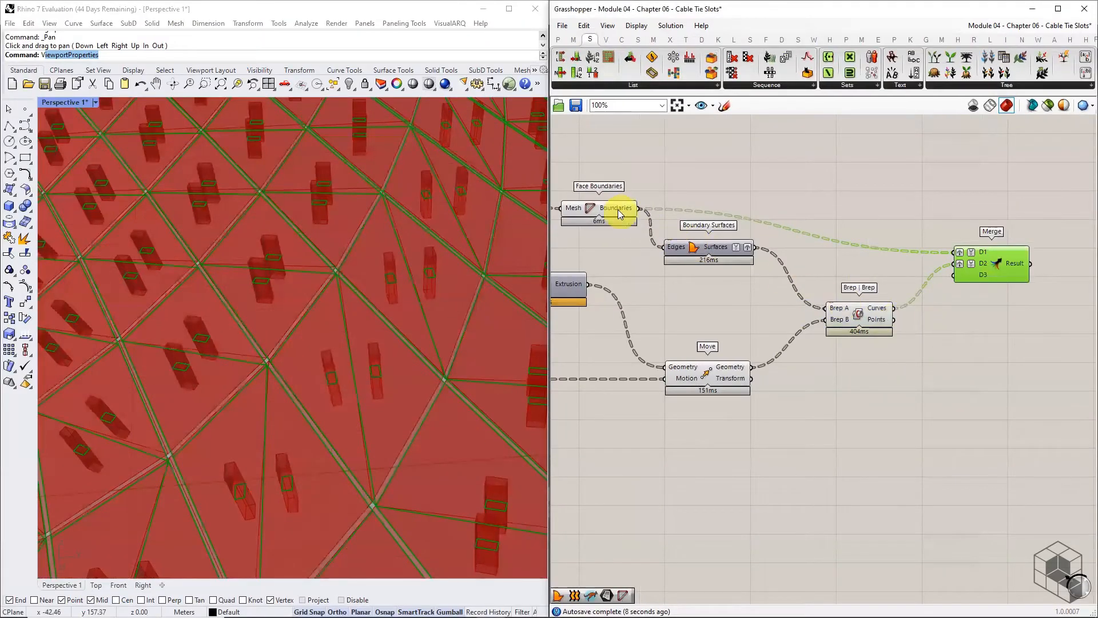
Turn off the viewport preview of the Face Boundaries, Brep | Brep and final Move components.
middle_click(617, 209)
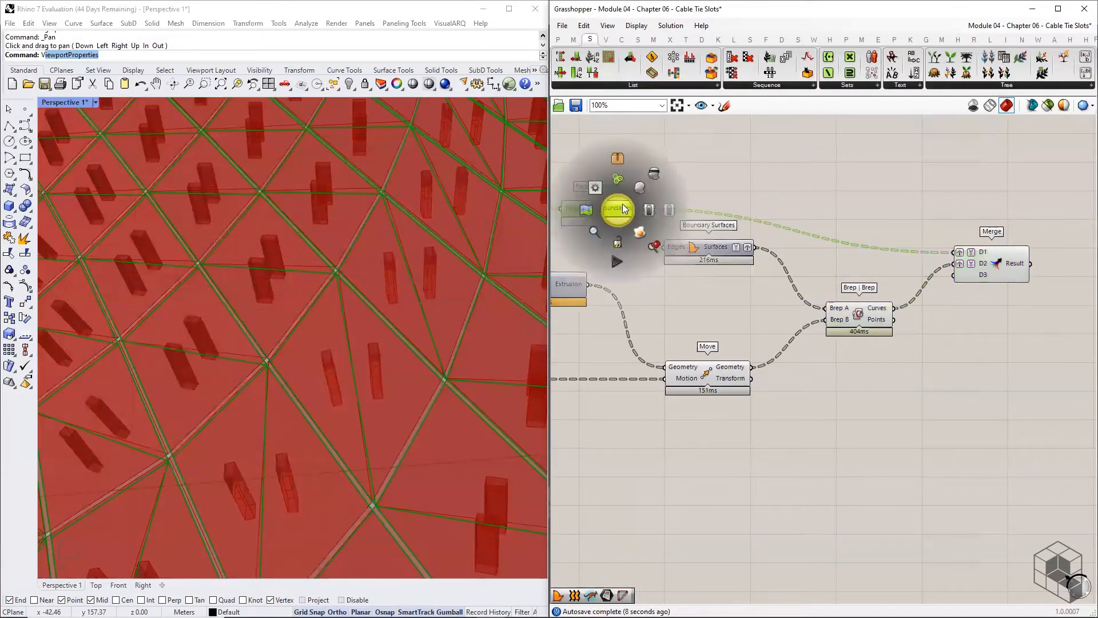
middle_click(852, 311)
left_click(881, 281)
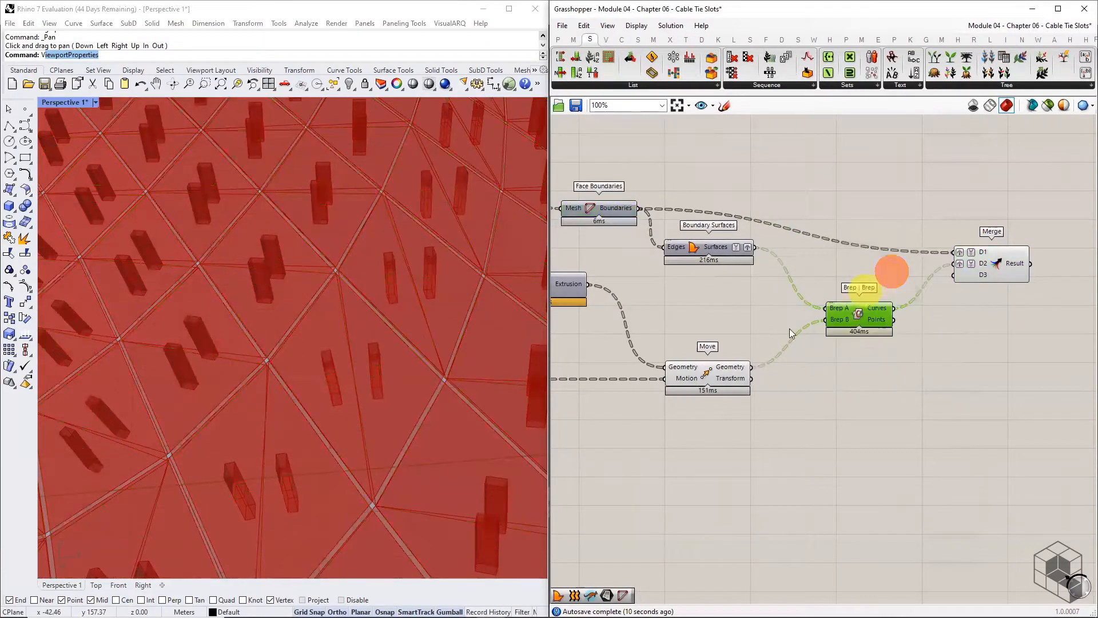
left_click(717, 367)
middle_click(717, 367)
left_click(751, 330)
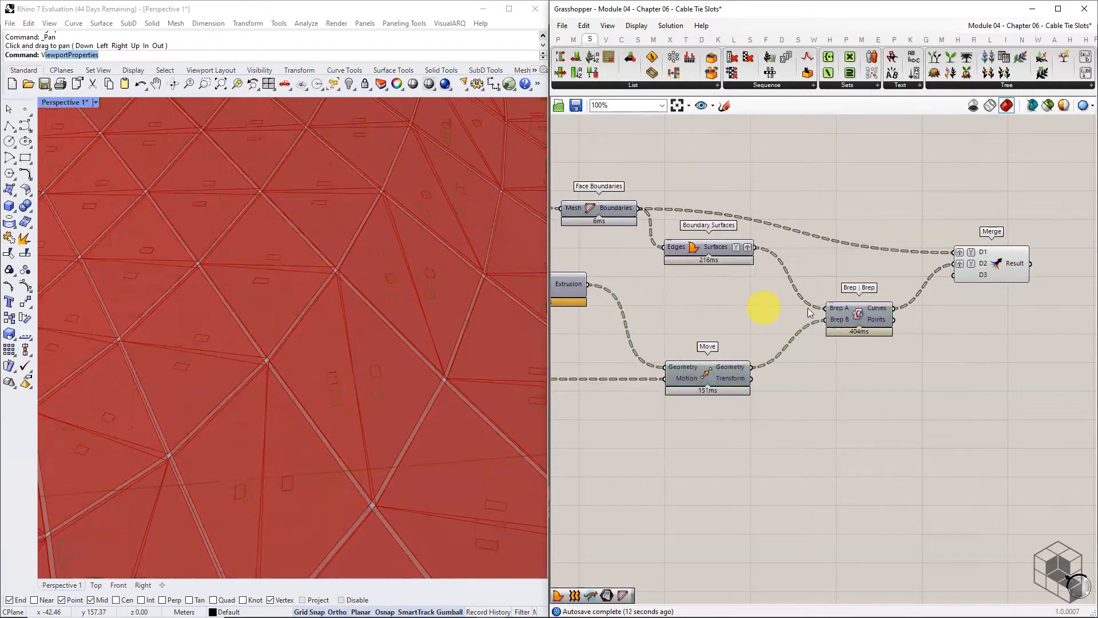
Align Merge with Face Boundaries and add a second Boundary Surfaces component whose Edges input takes the merged Result.
left_click_drag(1001, 267, 1014, 223)
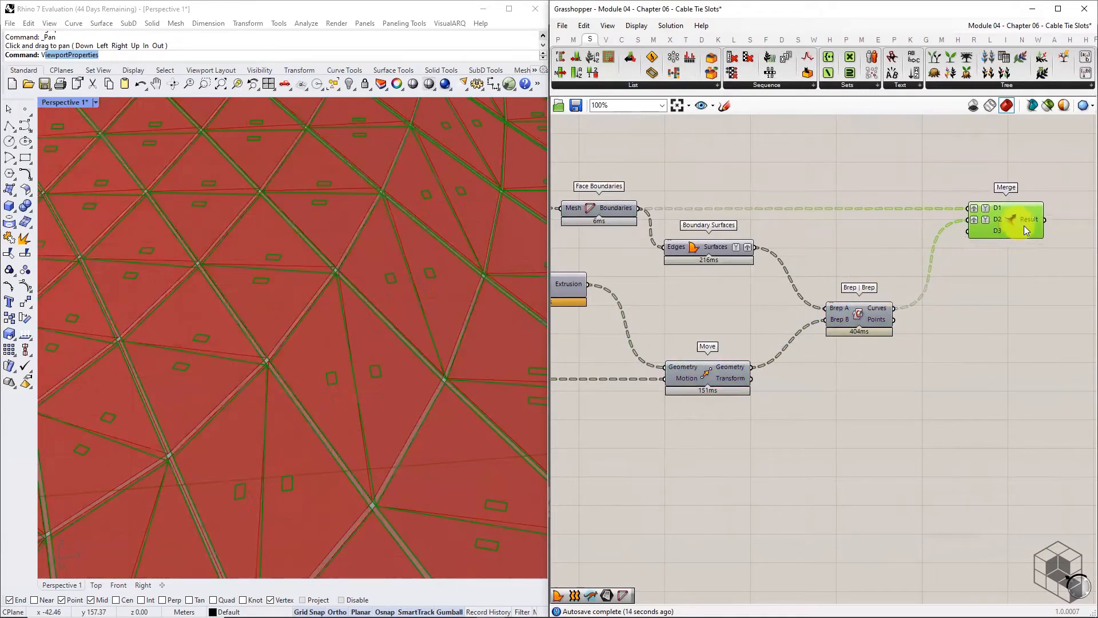
right_click_drag(1023, 225, 823, 290)
left_click(835, 312)
left_click(638, 40)
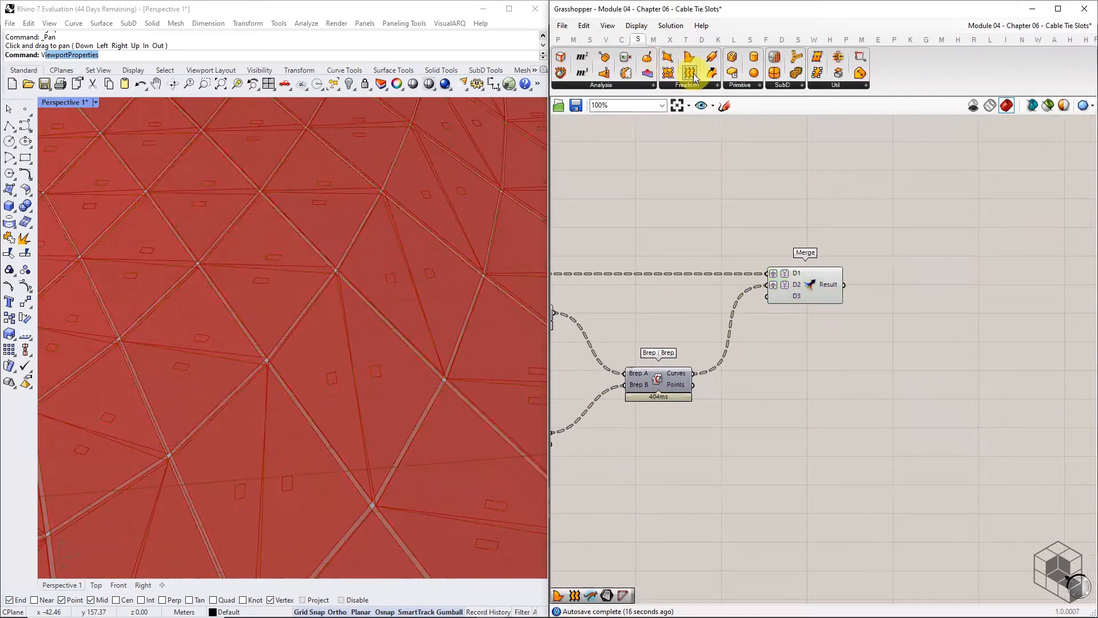
left_click(689, 85)
left_click(693, 127)
scroll(866, 277, "up", 3)
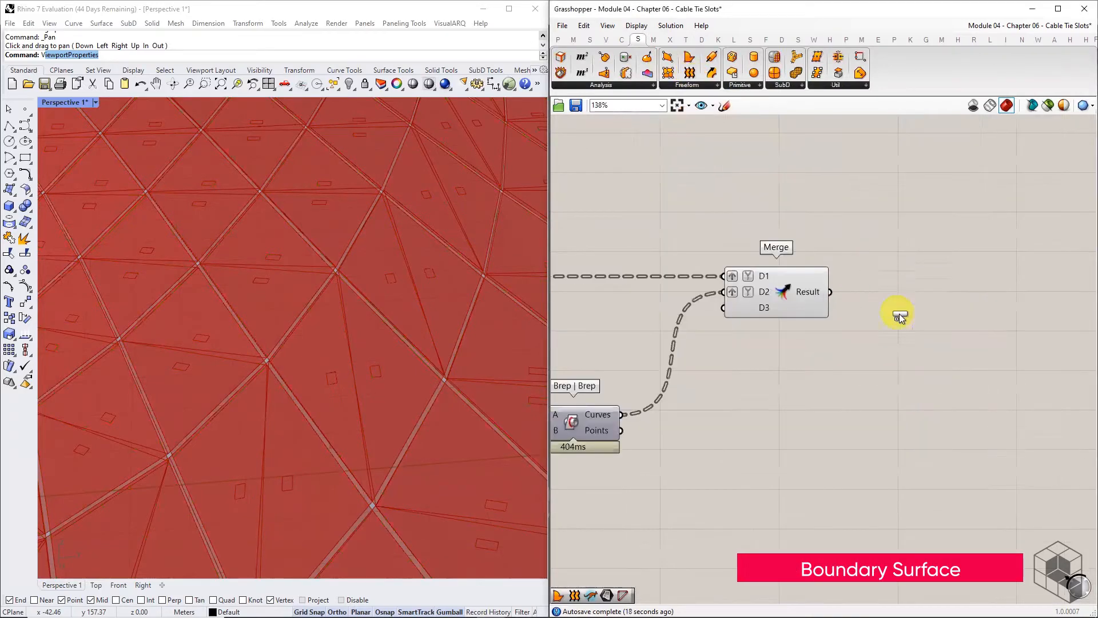
left_click(894, 314)
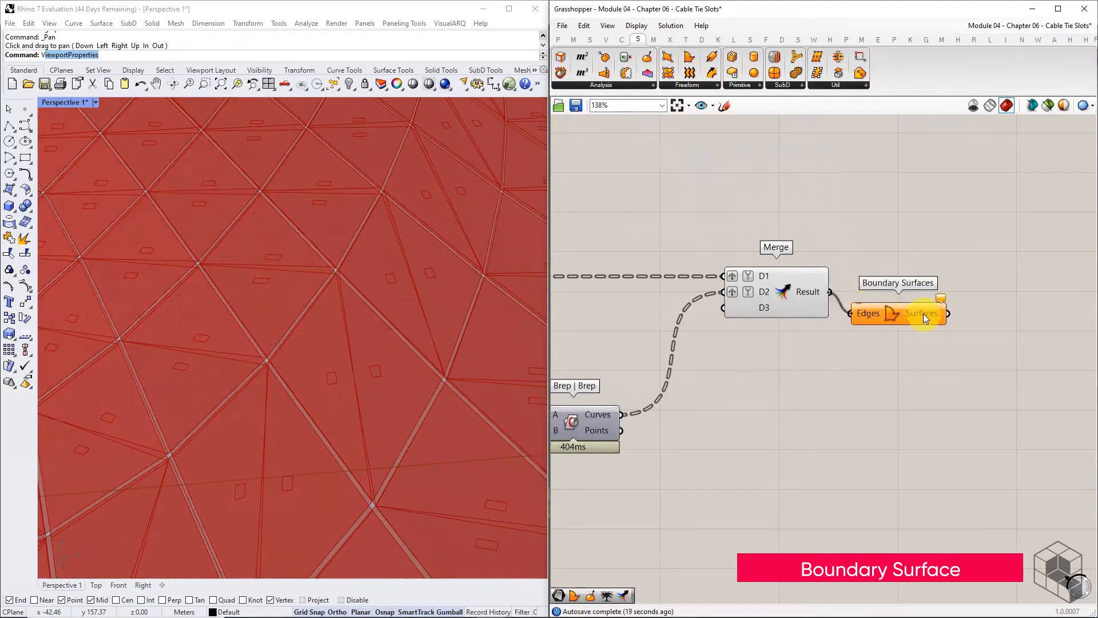
Store the rebuilt Boundary Surfaces output in a geometry container parameter named "Warp Faces with Slots".
right_click_drag(1018, 320, 884, 341)
left_click(557, 38)
left_click_drag(639, 62, 900, 334)
middle_click(901, 333)
left_click(903, 315)
right_click(903, 317)
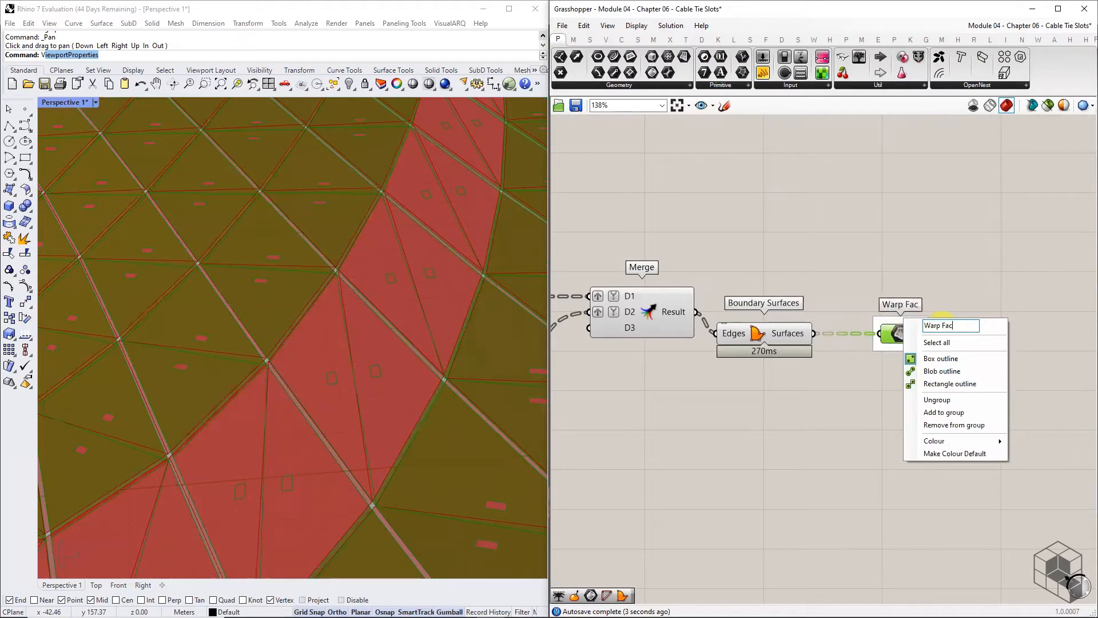
type("Warp Faces with Slots")
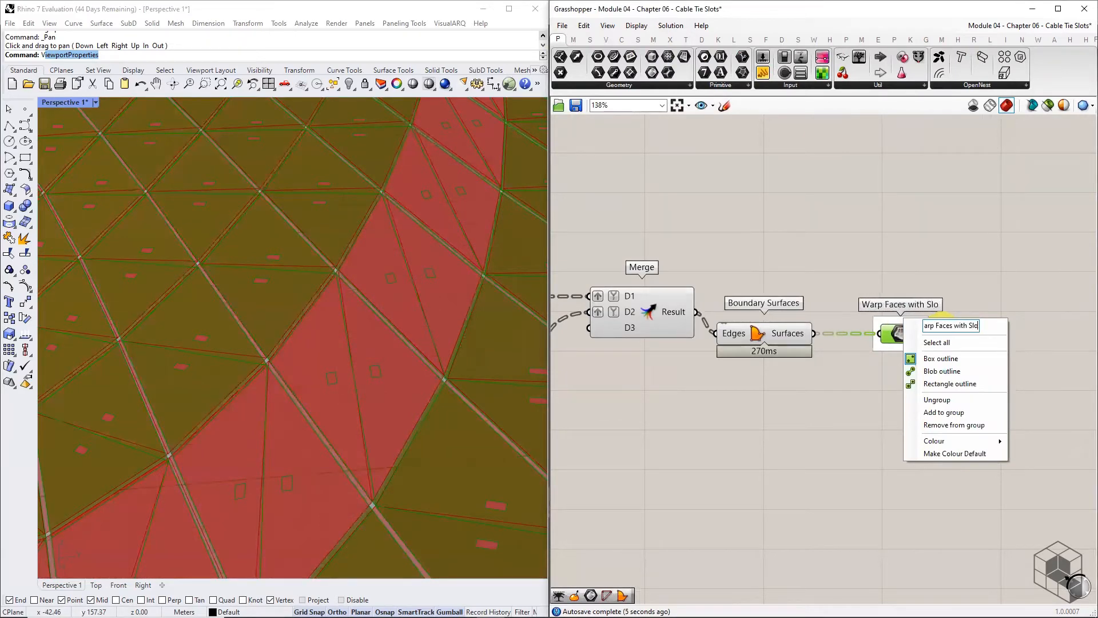
left_click(935, 276)
Turn off the viewport preview of the Merge component and the final Boundary Surfaces component.
left_click_drag(639, 370, 882, 264)
middle_click(748, 318)
left_click(789, 276)
Preview only the selected Warp Faces with Slots container and examine the cut slots across the model.
left_click(899, 334)
scroll(408, 308, "down", 6)
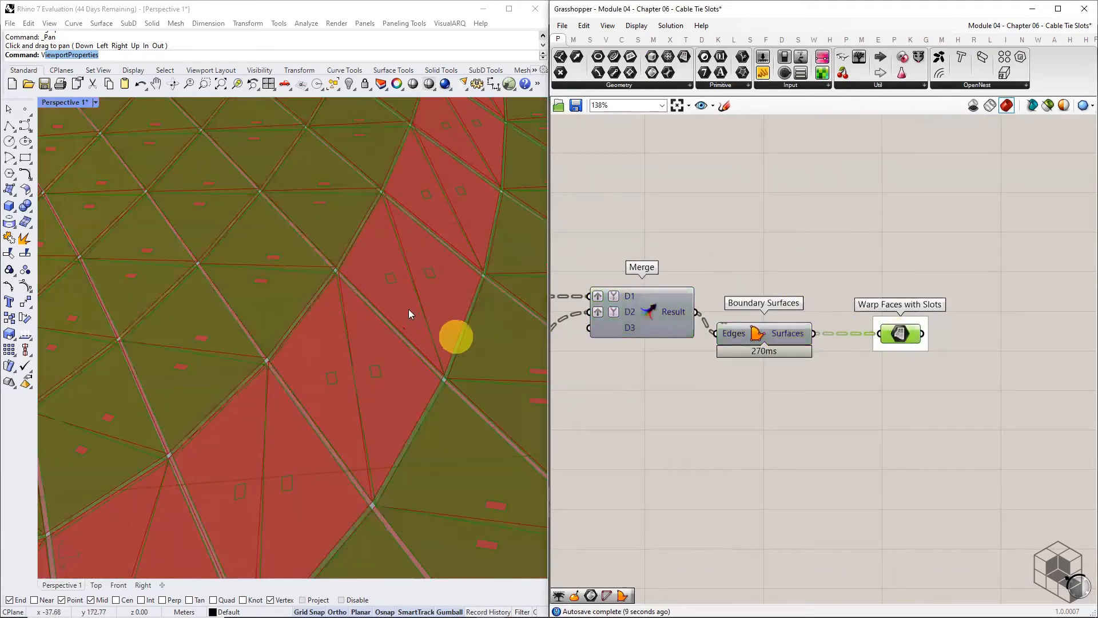
left_click(1047, 105)
scroll(534, 252, "down", 5)
right_click_drag(461, 268, 451, 297)
scroll(495, 227, "up", 6)
scroll(428, 328, "up", 8)
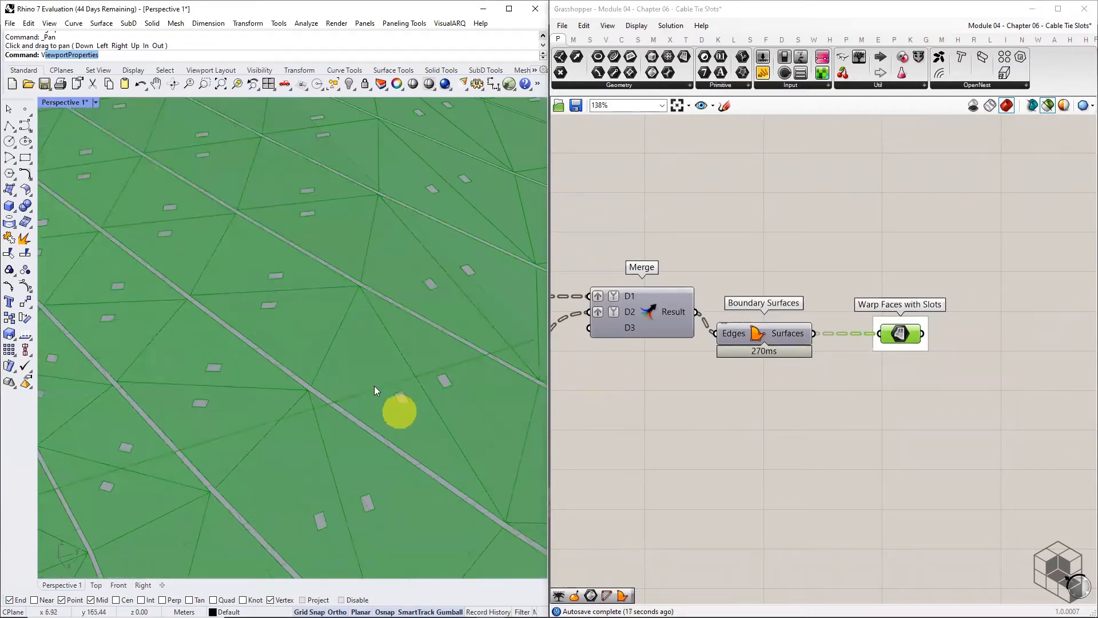
scroll(400, 290, "down", 12)
right_click_drag(439, 290, 352, 304)
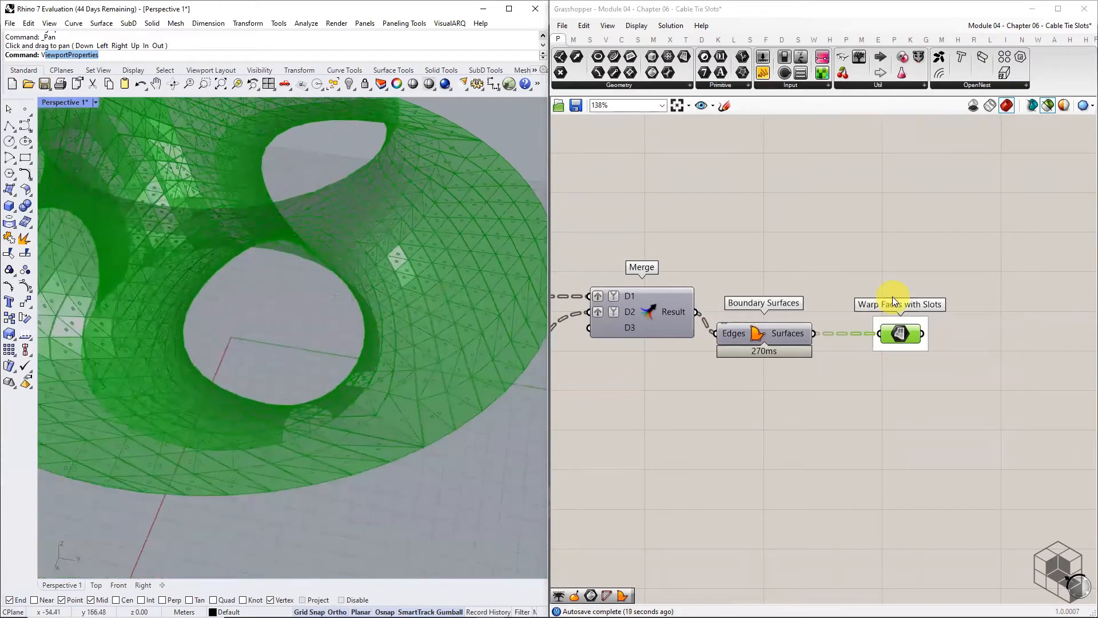
Add a Face Boundaries component fed by the Triangulated Weft Mesh container.
scroll(953, 284, "down", 8)
right_click_drag(721, 378, 932, 349)
right_click_drag(670, 343, 909, 324)
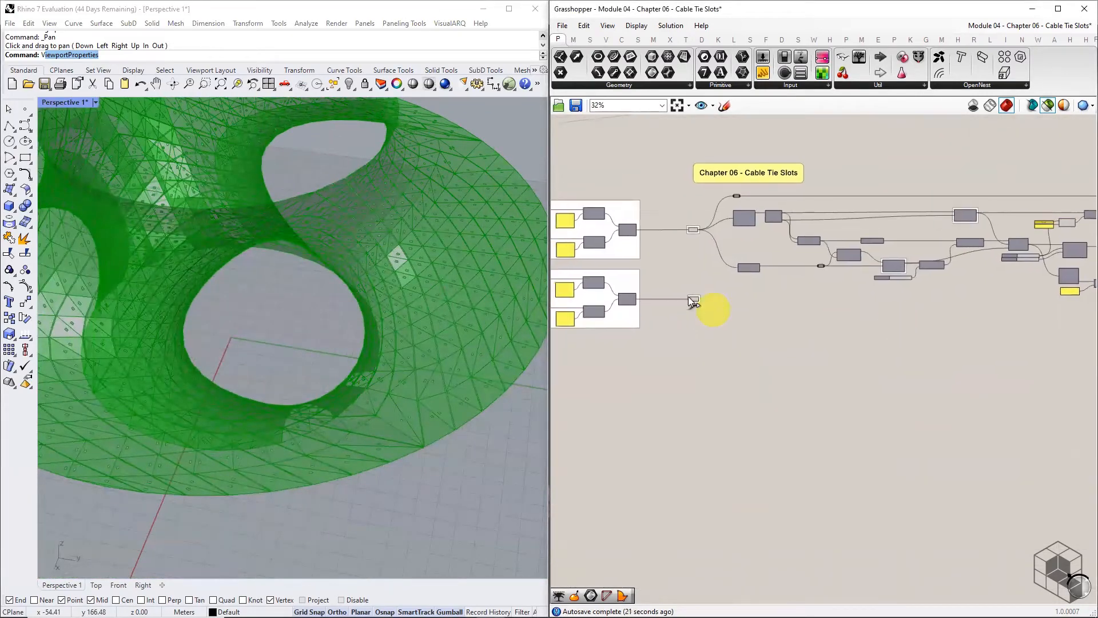
scroll(693, 300, "up", 4)
left_click(708, 309)
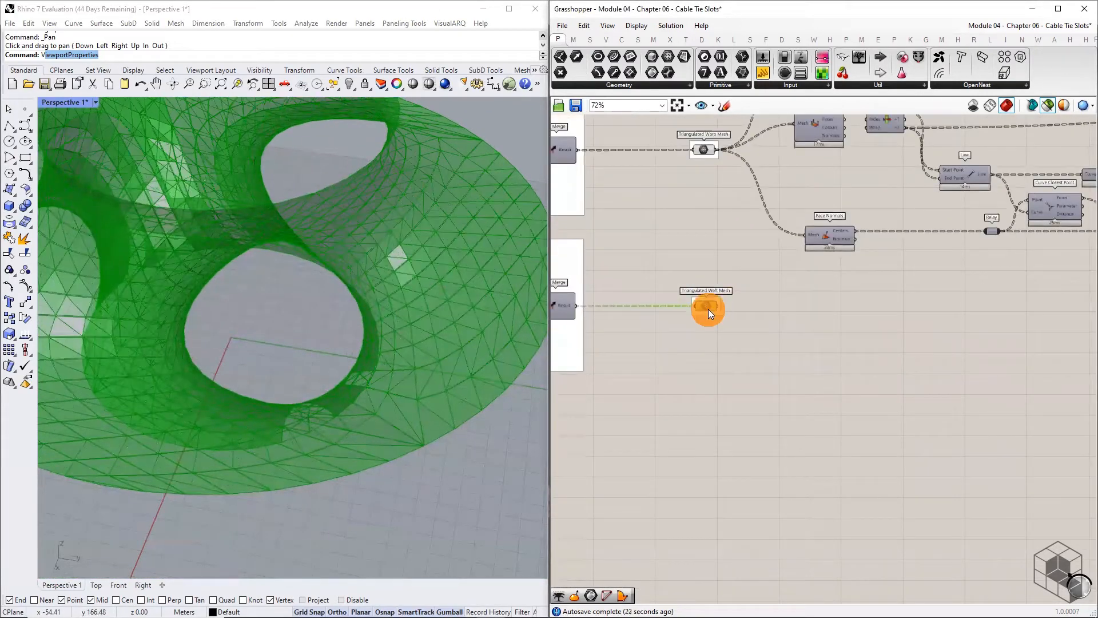
left_click(653, 40)
left_click(635, 84)
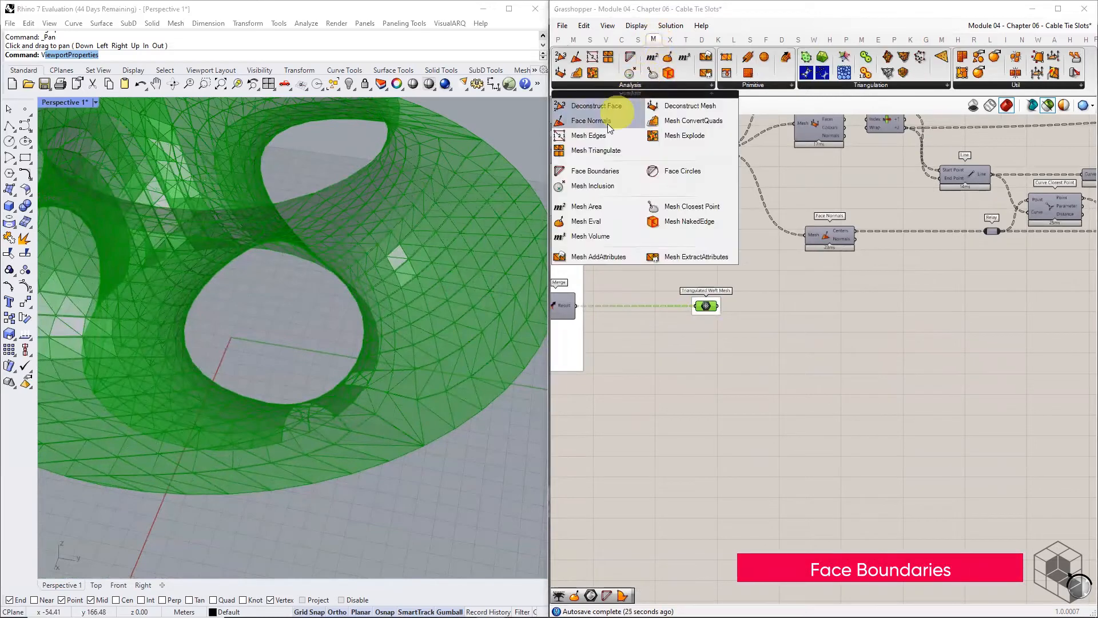
left_click(591, 166)
left_click(812, 335)
left_click_drag(719, 306, 863, 366)
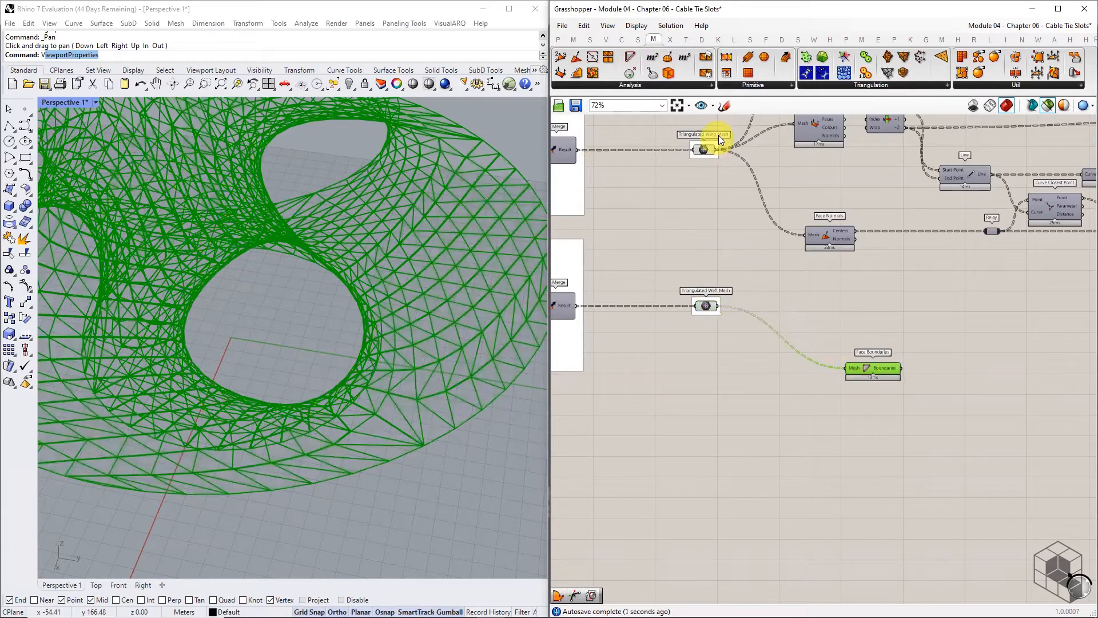
Turn off the viewport preview of the Triangulated Warp Mesh and Triangulated Weft Mesh containers.
left_click_drag(719, 136, 688, 329)
middle_click(733, 278)
left_click(775, 236)
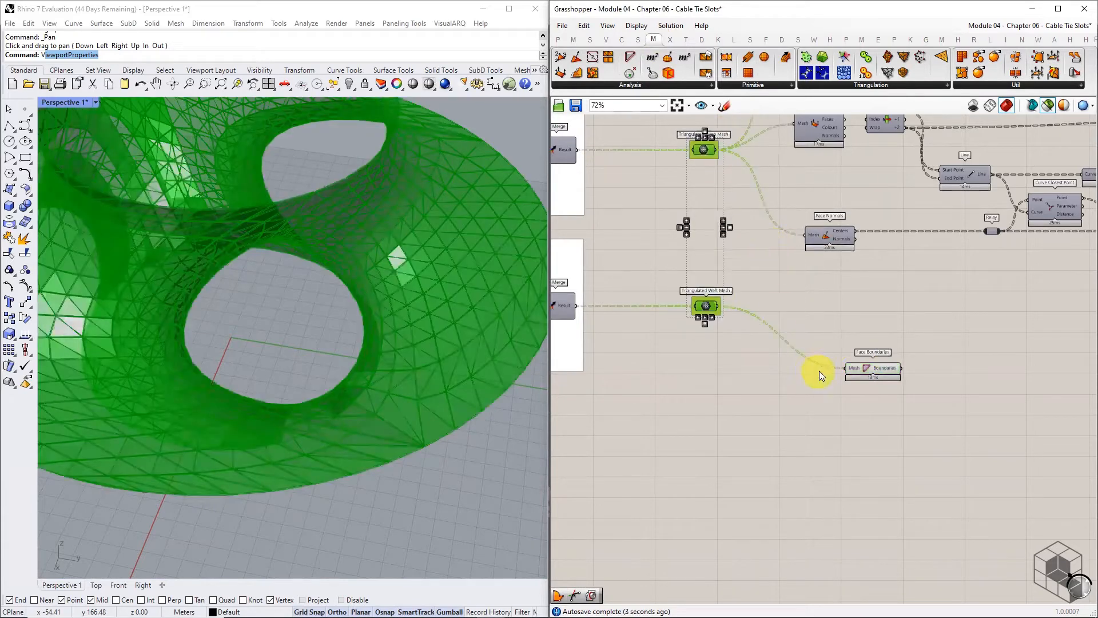
Insert a relay on the weft mesh wire and move the weft Face Boundaries component below the final Move component.
double_click(842, 368)
right_click_drag(896, 362, 664, 355)
scroll(665, 355, "down", 3)
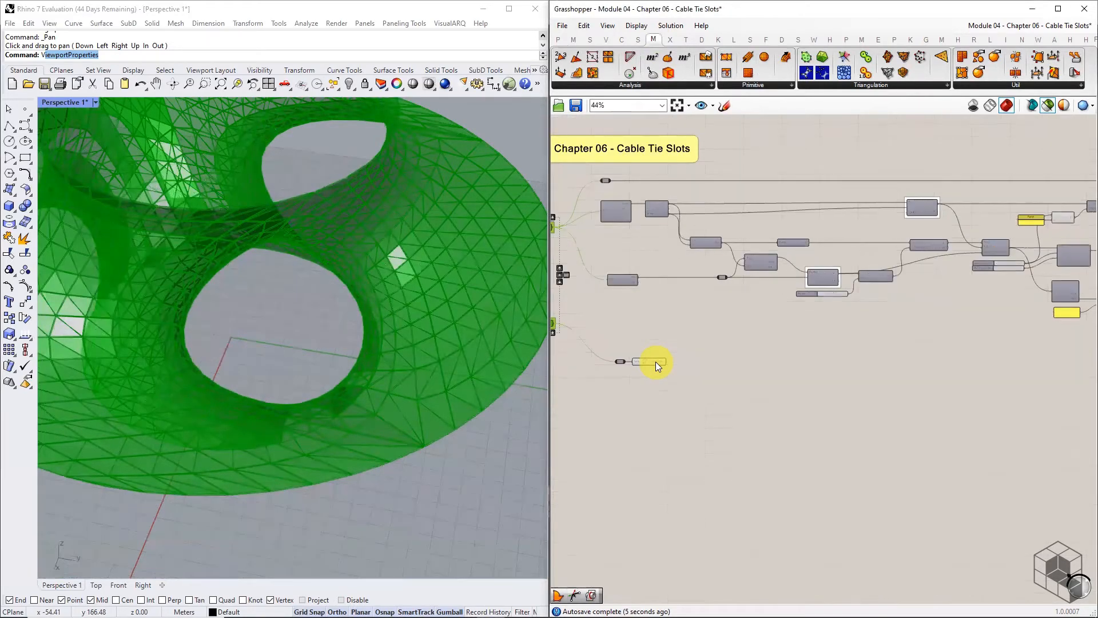
left_click(655, 362)
left_click_drag(657, 363, 1093, 368)
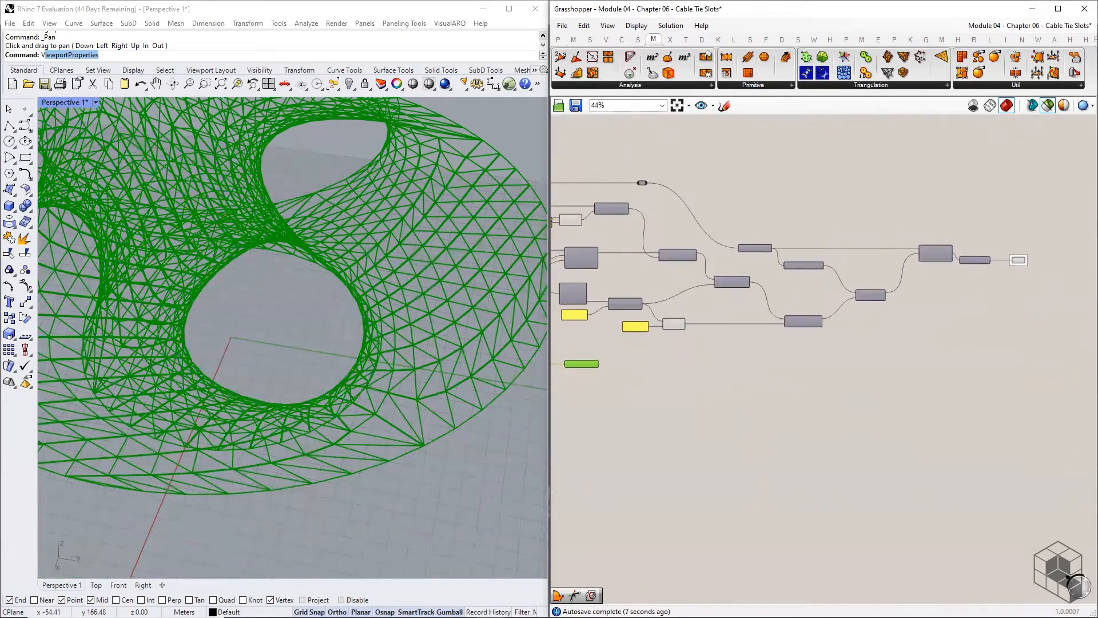
scroll(583, 366, "up", 3)
left_click_drag(573, 373, 776, 378)
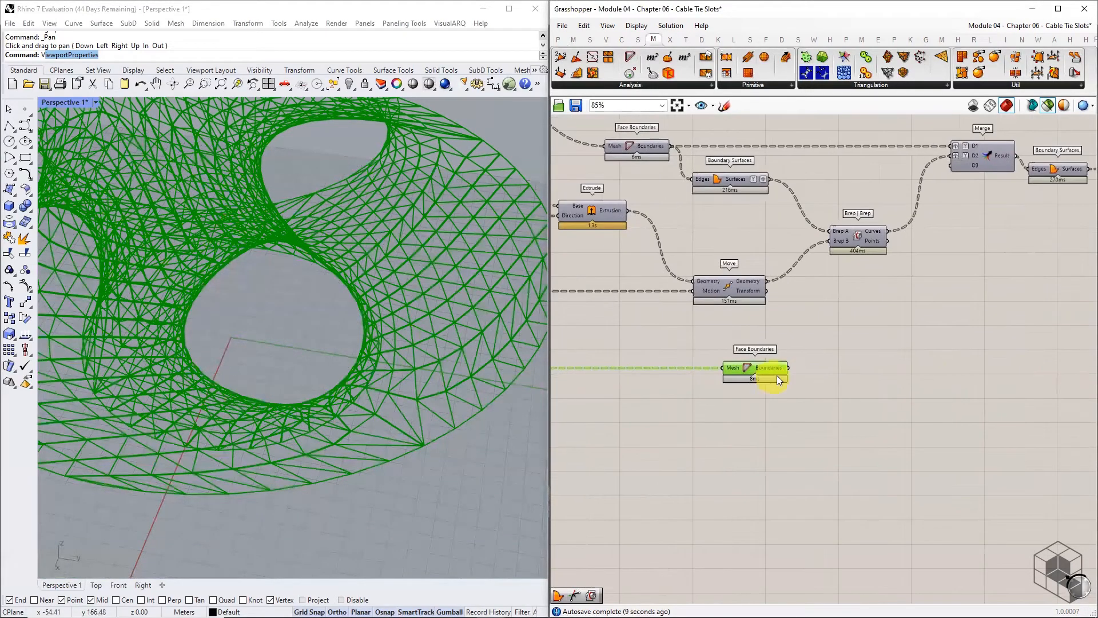
Add a Boundary Surfaces component, connect the weft face boundaries to its Edges input, and check the output tree.
left_click(637, 39)
left_click(683, 84)
left_click_drag(702, 123, 817, 370)
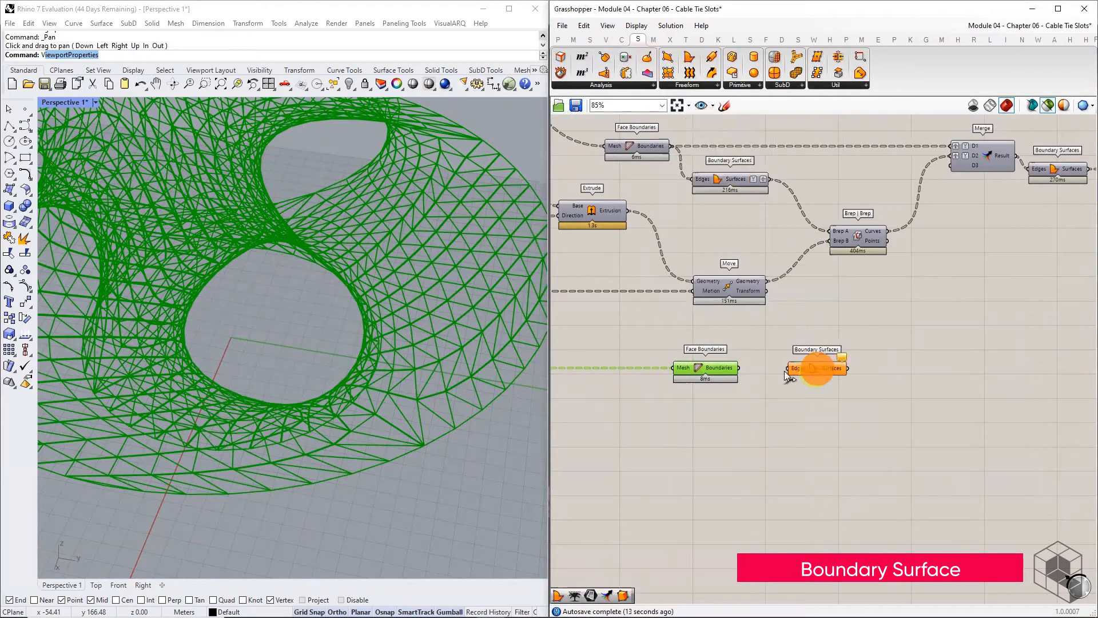
left_click(826, 371)
mouse_move(833, 366)
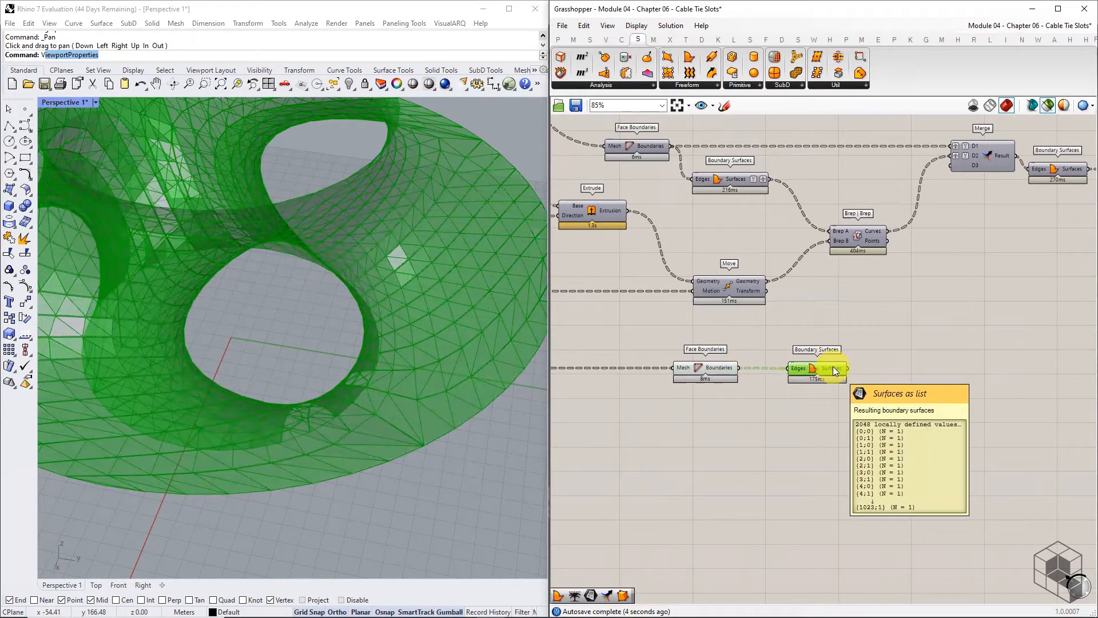
Turn on the preview of the final Move component and stop limiting the preview to selected objects.
left_click(729, 286)
middle_click(733, 286)
left_click(751, 263)
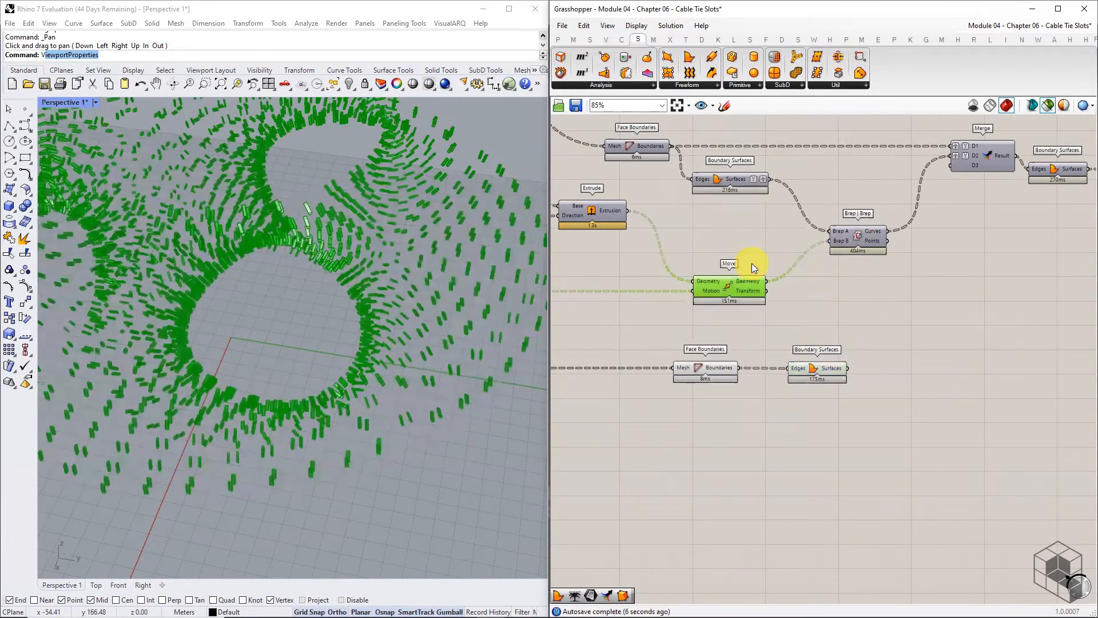
left_click(1047, 109)
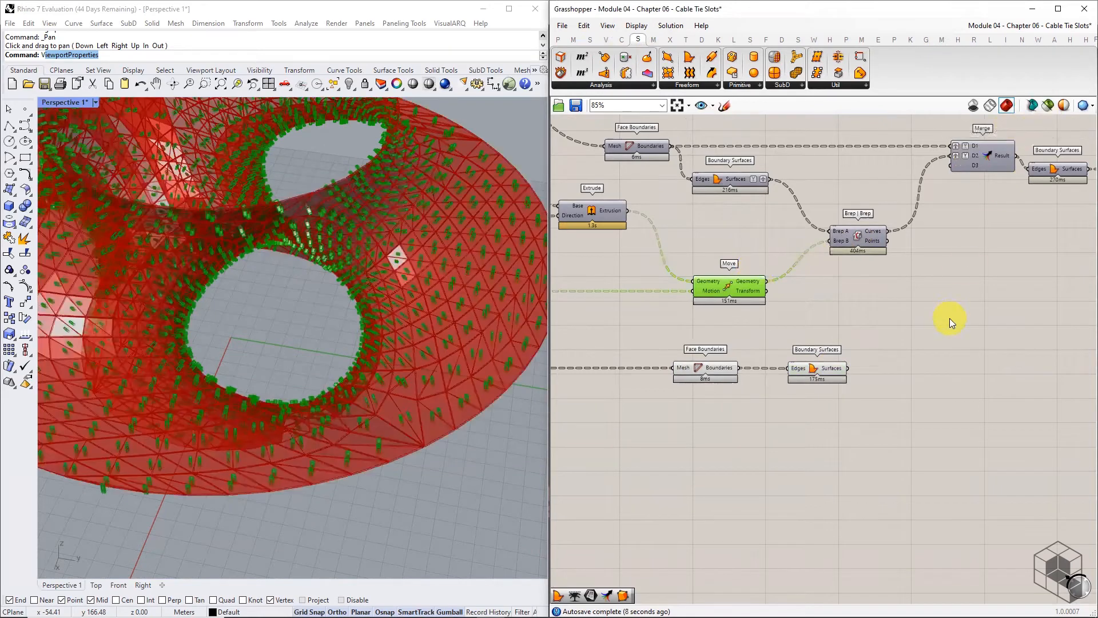
Duplicate the Brep | Brep component below the original and shift the weft Face Boundaries and Boundary Surfaces beneath their warp counterparts.
left_click(863, 239)
left_click_drag(866, 240, 868, 297, "alt")
left_click_drag(827, 368, 678, 400)
left_click_drag(791, 371, 718, 375)
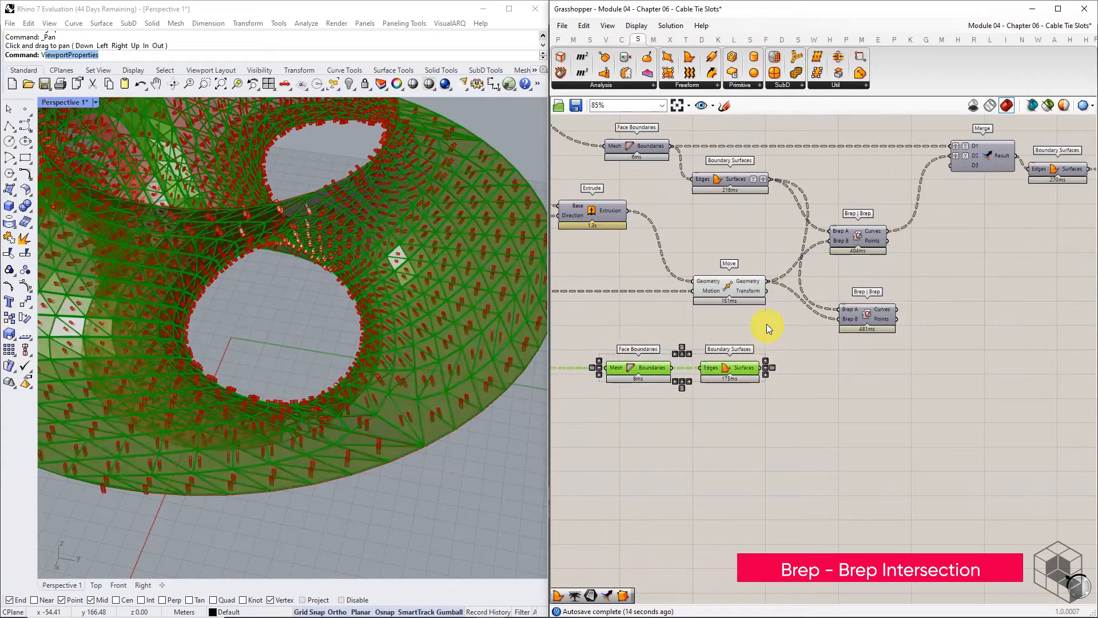
left_click(767, 324)
scroll(768, 325, "up", 2)
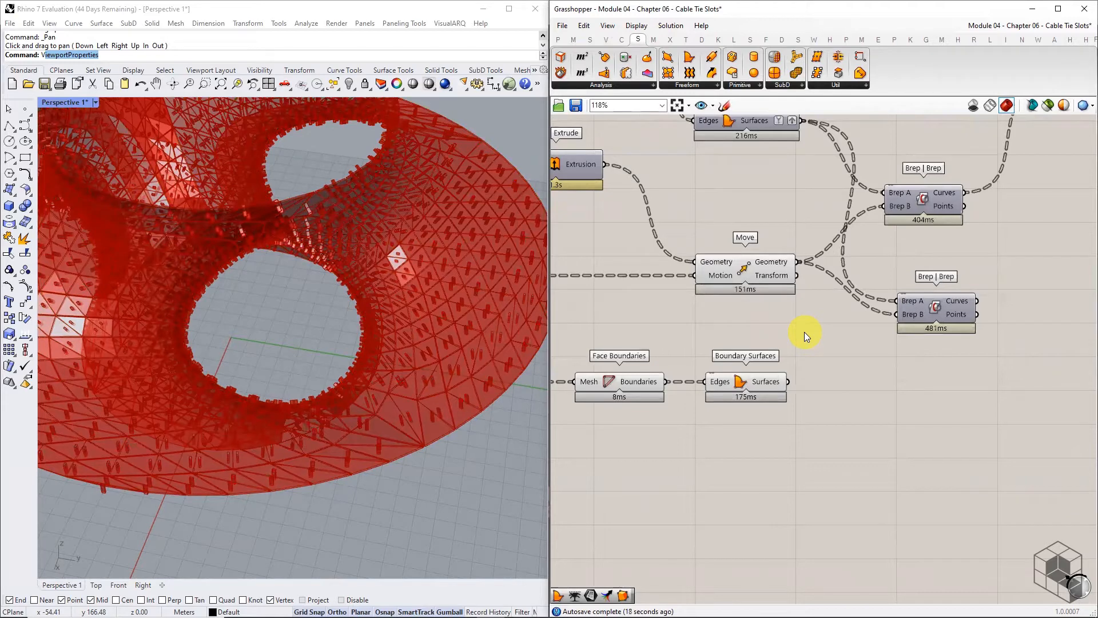
Graft and simplify the weft Surfaces output, and connect it to Brep A and the Move Geometry to Brep B of the duplicated intersection.
right_click(769, 384)
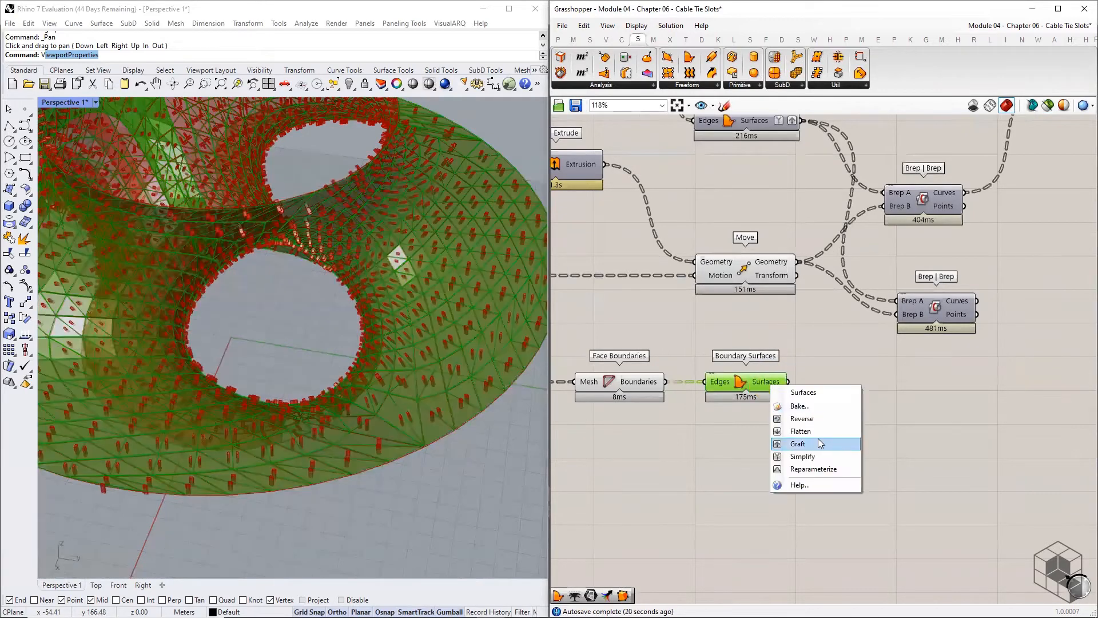
left_click(816, 442)
right_click(768, 381)
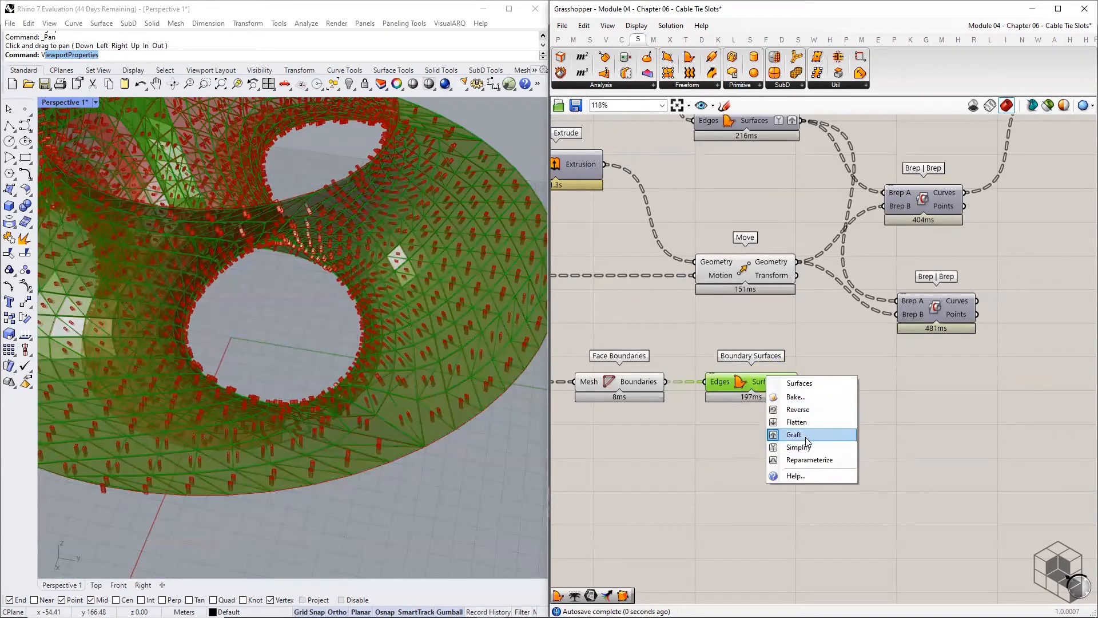
left_click(804, 430)
left_click_drag(800, 379, 909, 301)
left_click_drag(793, 260, 889, 317)
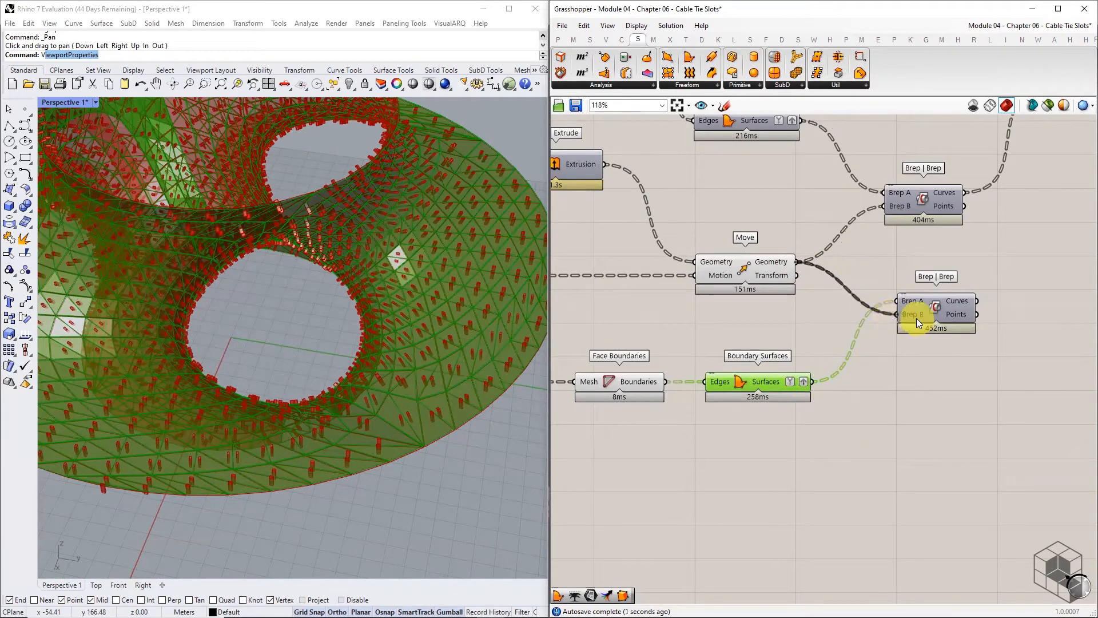
Turn off the viewport preview of the final Move and the weft Boundary Surfaces components.
left_click_drag(785, 211, 772, 366)
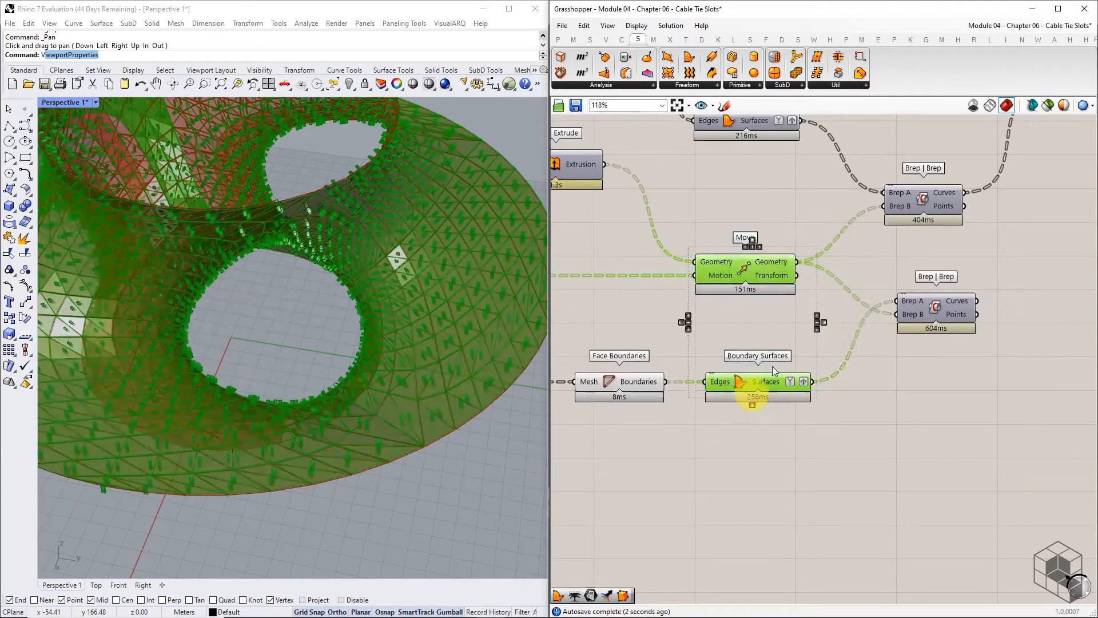
middle_click(775, 350)
left_click(809, 319)
left_click(911, 376)
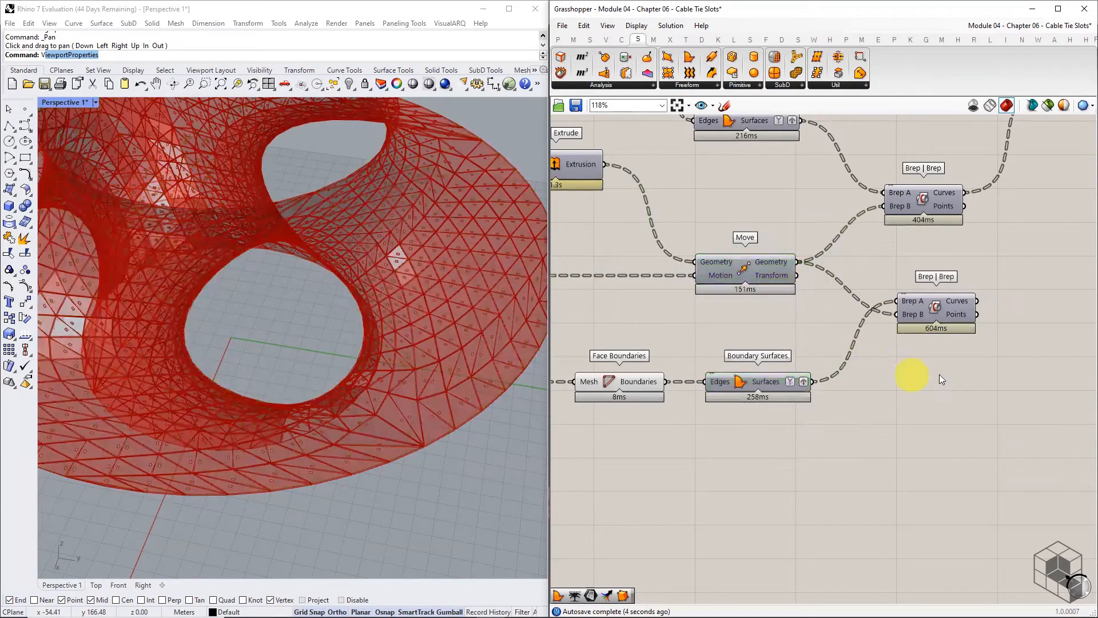
Turn on the preview of the duplicated Brep | Brep component and inspect the slot intersection curves on the weft faces.
left_click(947, 306)
middle_click(947, 307)
left_click(966, 283)
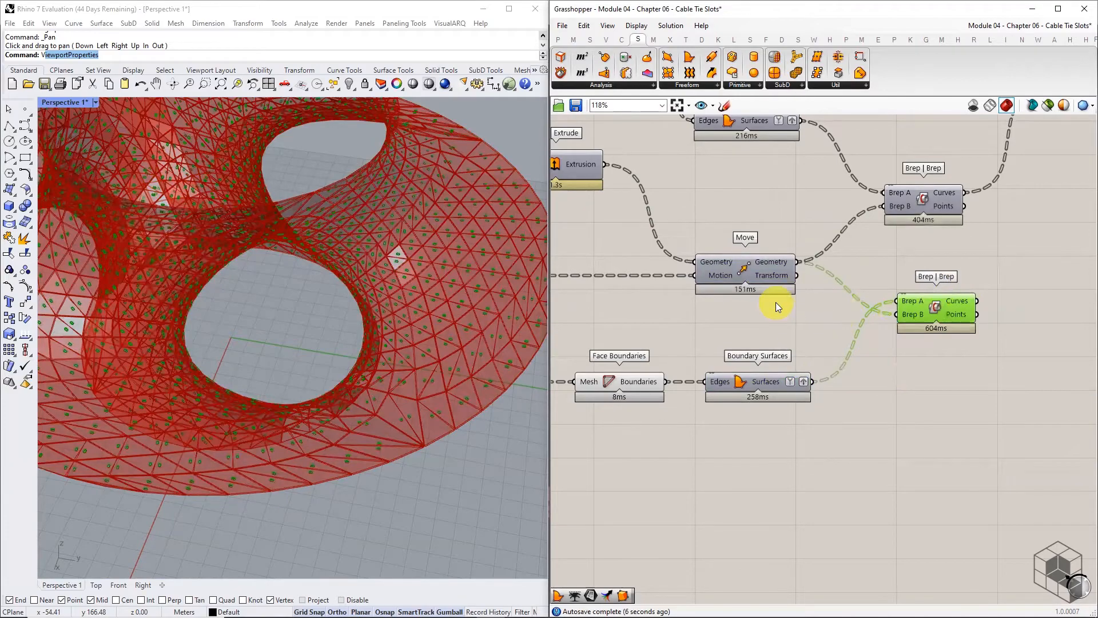
scroll(497, 237, "up", 5)
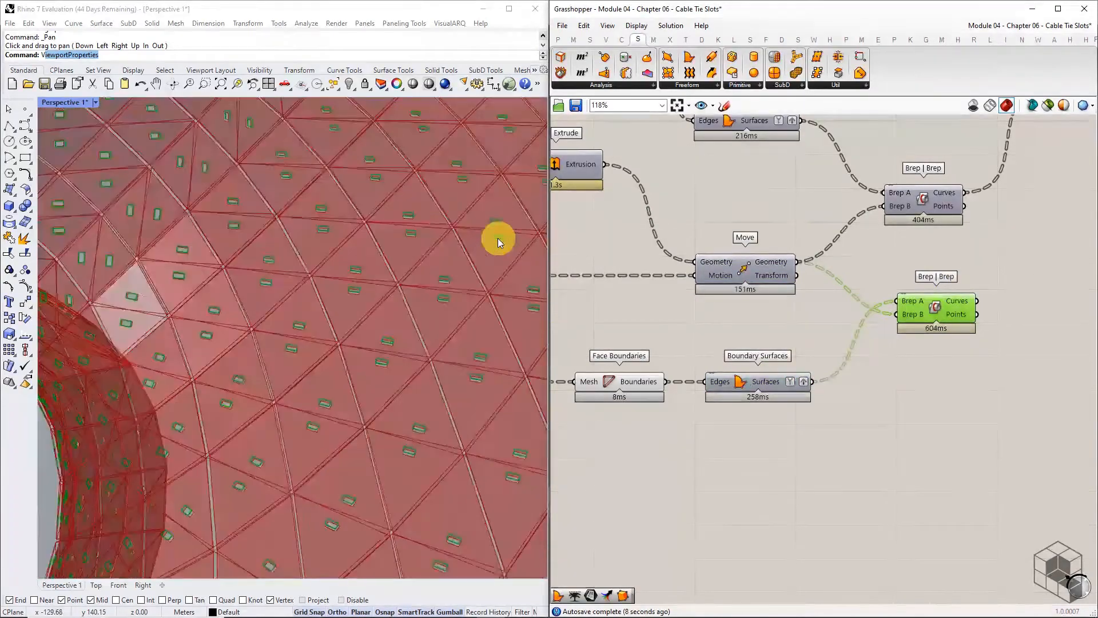
right_click_drag(497, 238, 424, 290)
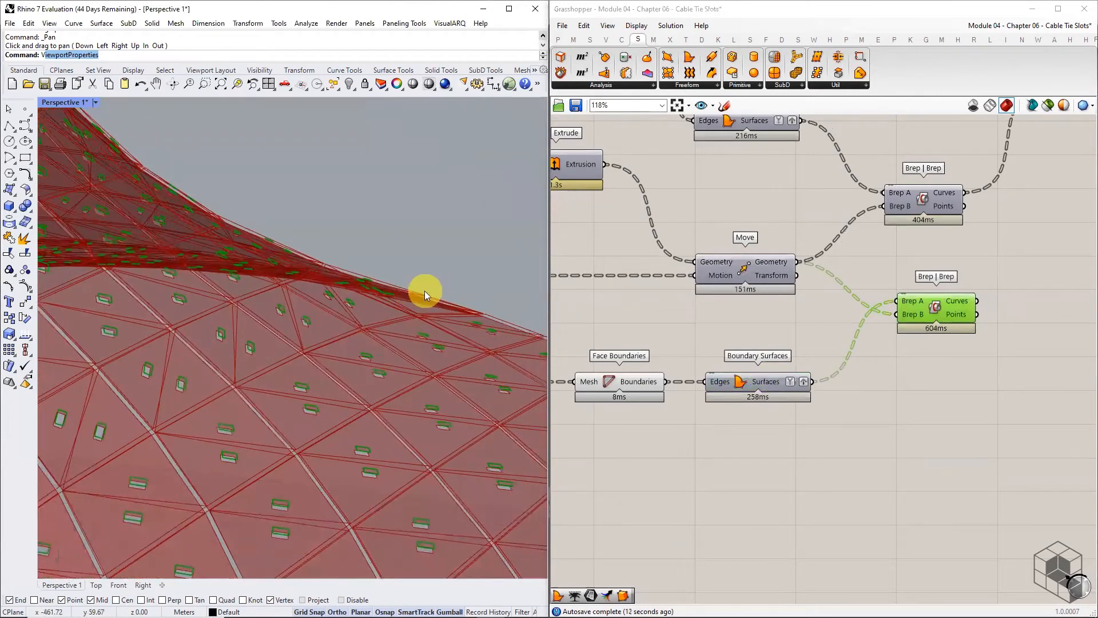
Duplicate the Merge component beside the weft Brep | Brep and check its grafted and simplified D1 and D2 inputs.
left_click(960, 349)
right_click_drag(958, 352, 855, 363)
scroll(914, 345, "down", 3)
right_click_drag(961, 333, 886, 338)
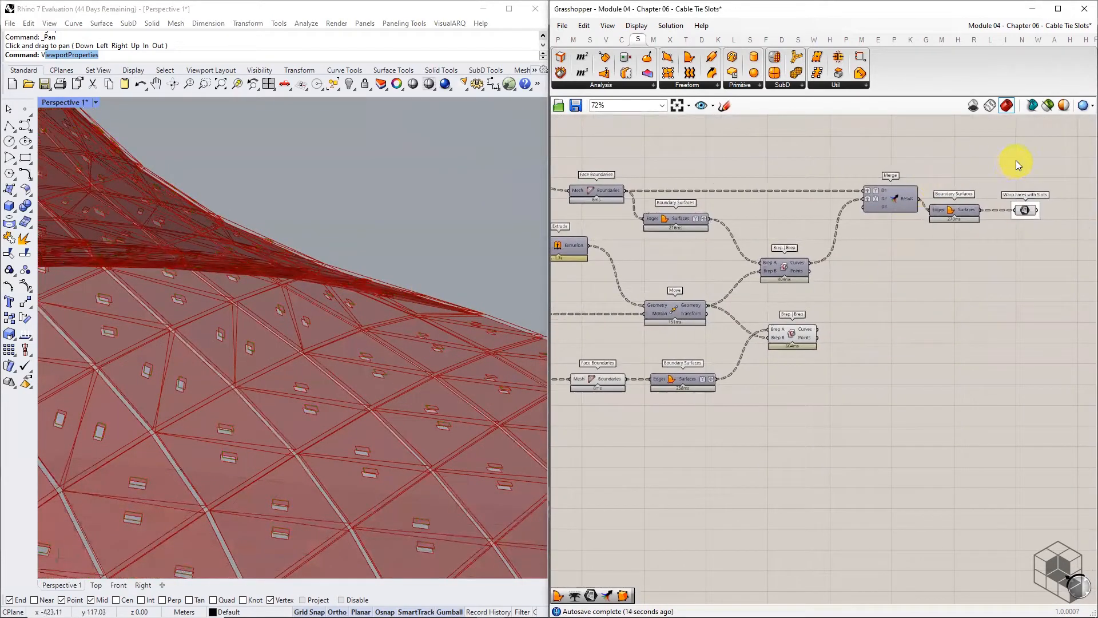
left_click(893, 199)
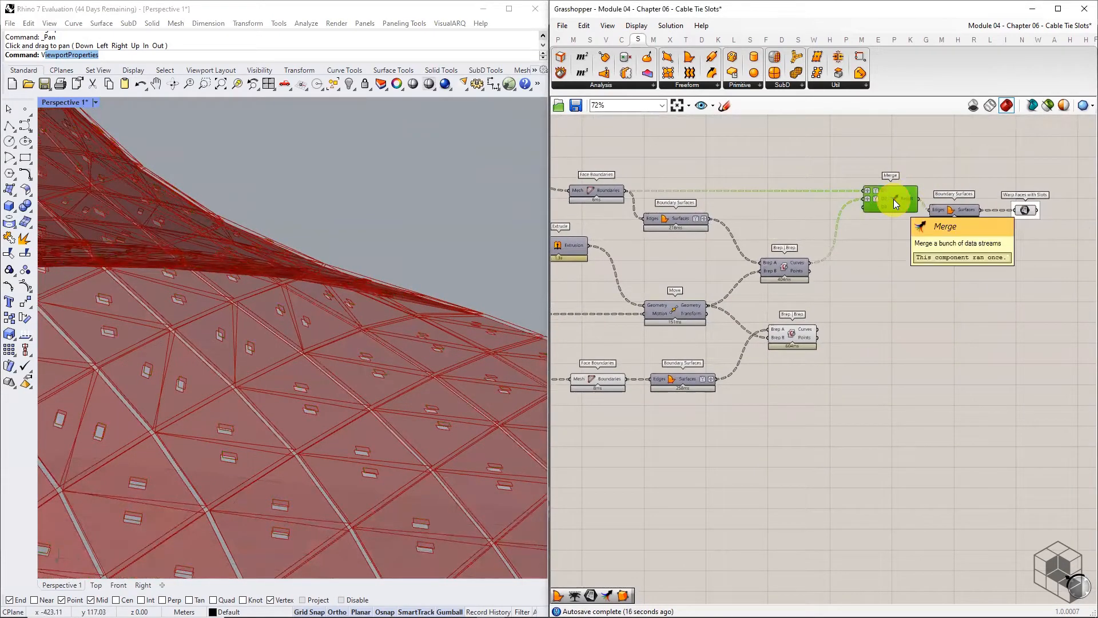
left_click_drag(893, 199, 880, 331, "alt")
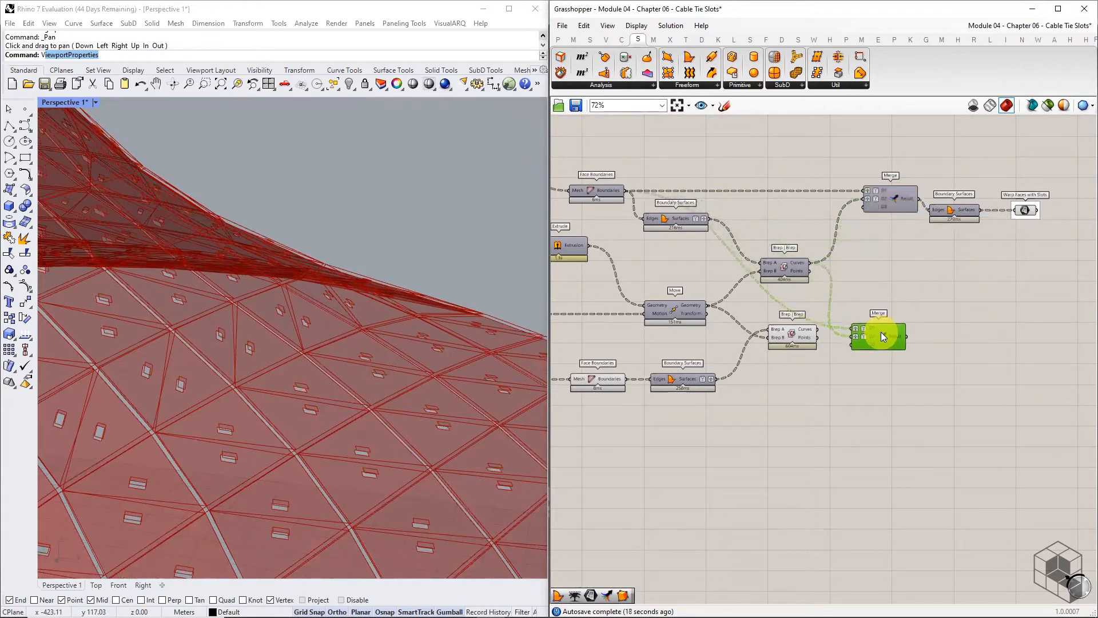
left_click(844, 376)
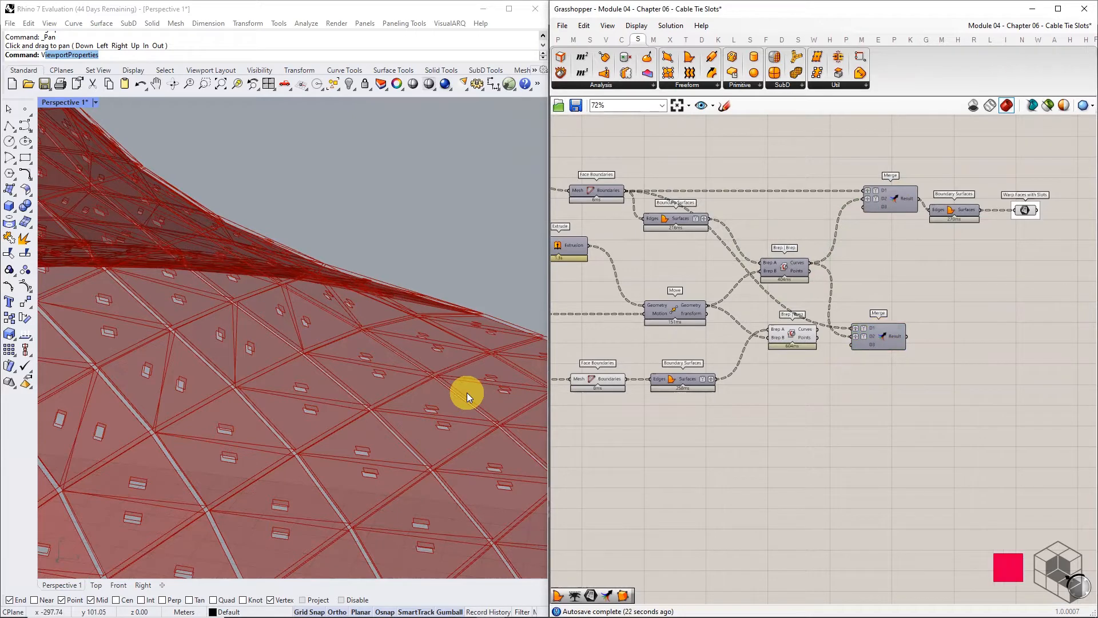
scroll(710, 350, "up", 3)
scroll(926, 321, "up", 5)
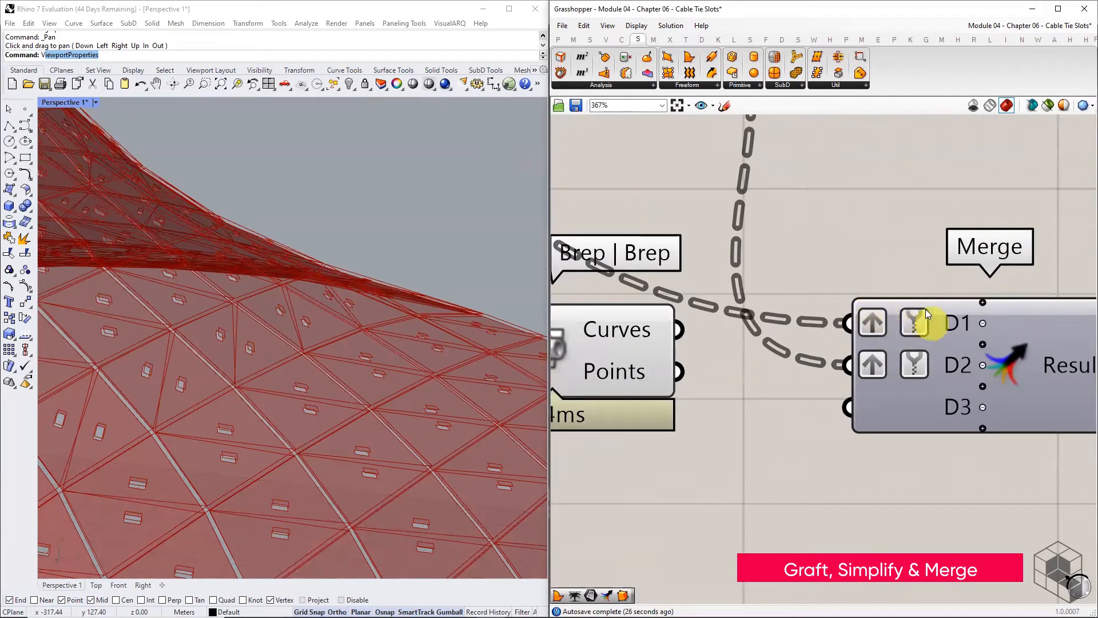
Wire the weft Brep | Brep Curves into D1 and the Face Boundaries output into D2 of the lower Merge, and reposition that Merge.
scroll(903, 355, "down", 5)
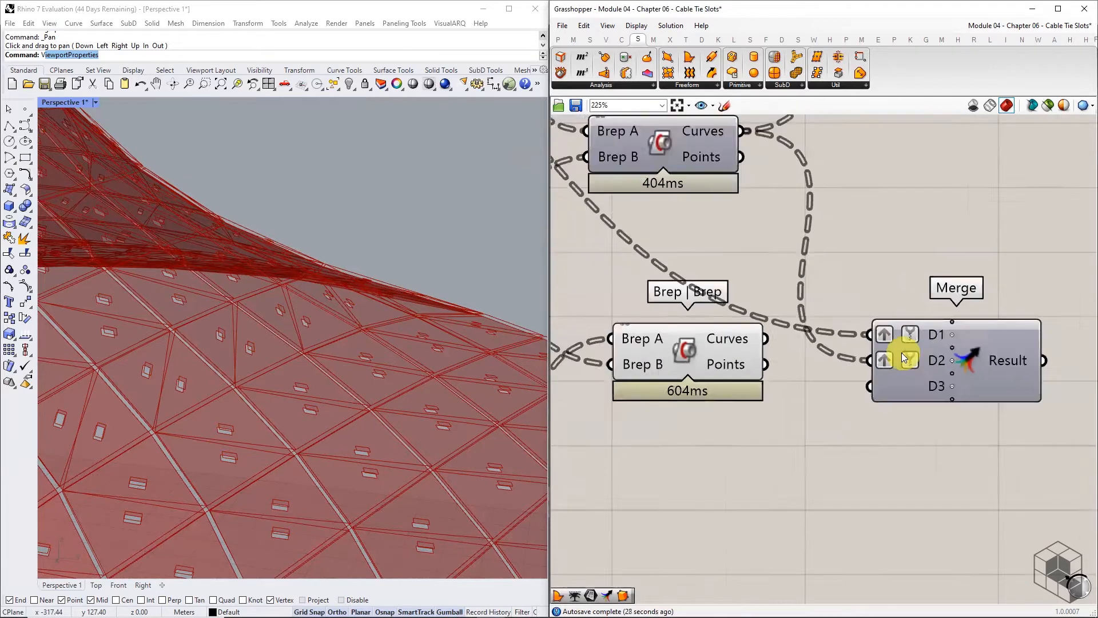
right_click_drag(765, 410, 825, 379)
left_click_drag(878, 316, 941, 310)
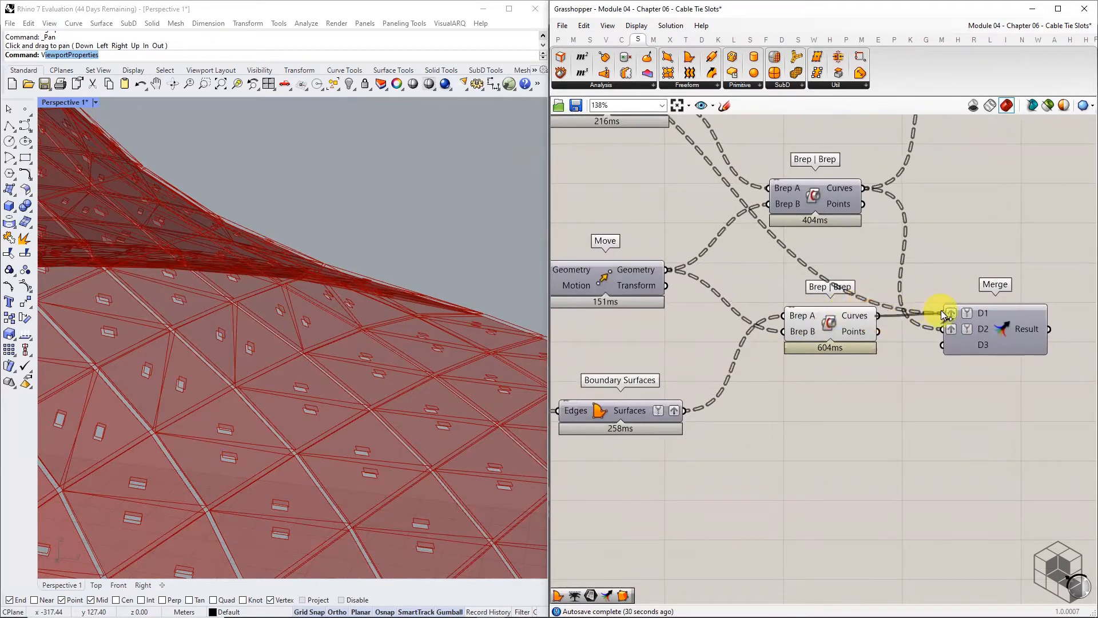
right_click_drag(679, 409, 858, 369)
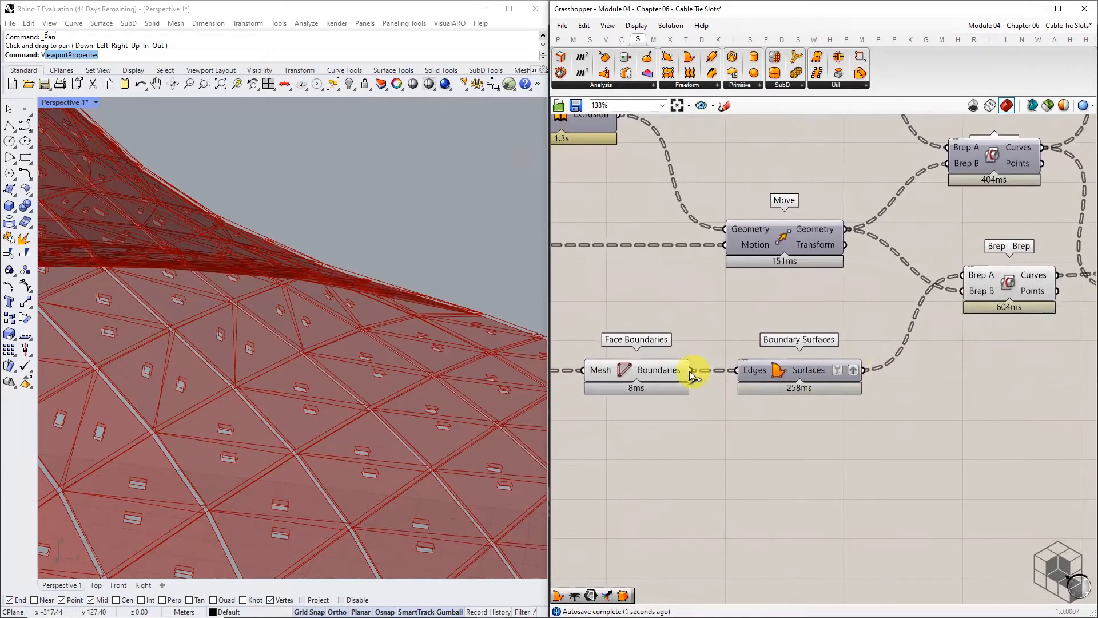
left_click_drag(690, 370, 1067, 292)
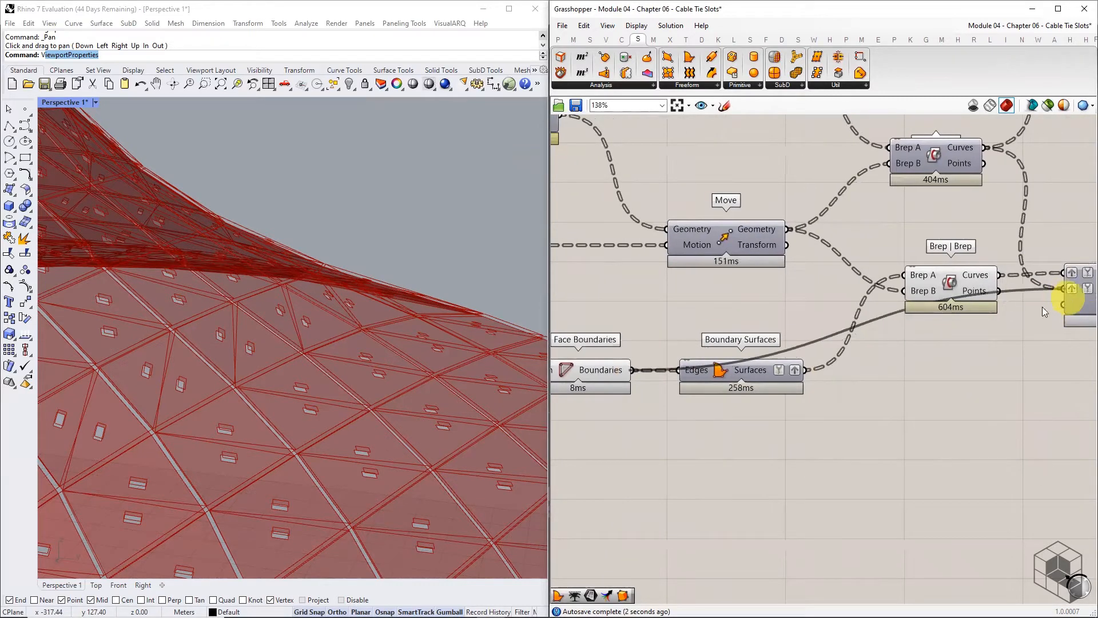
right_click_drag(1068, 306, 947, 311)
left_click_drag(984, 310, 981, 358)
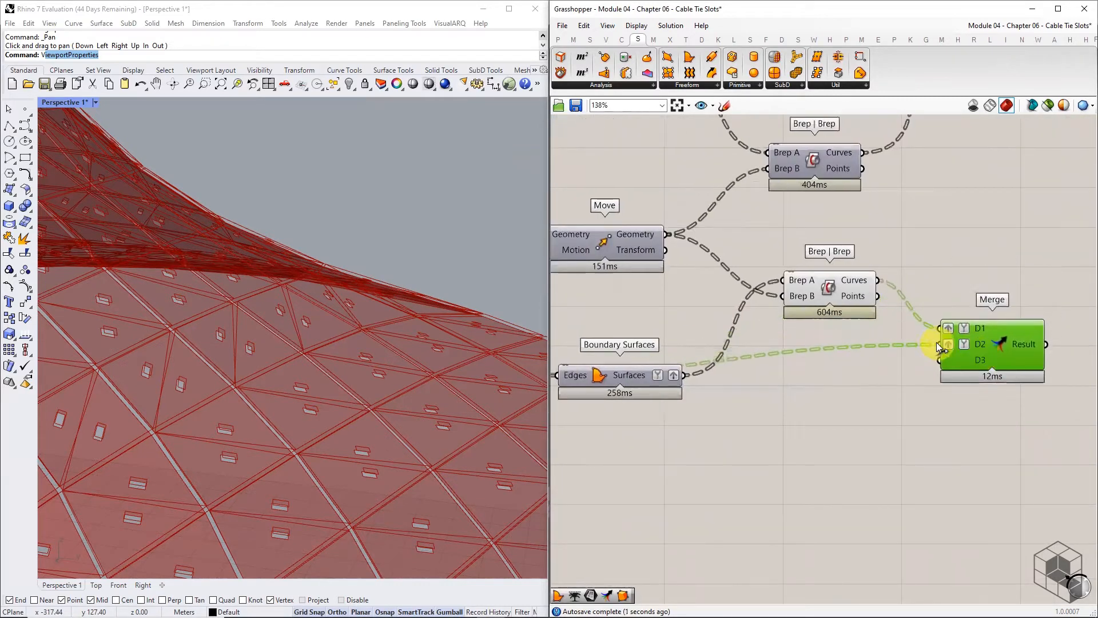
Insert a relay on the wire into the lower Merge's D2 input and move it back toward the Face Boundaries component.
double_click(935, 342)
left_click(904, 346)
right_click_drag(904, 358, 954, 337)
left_click_drag(953, 324, 621, 329)
right_click_drag(1009, 341, 766, 355)
Hide the viewport preview of the weft Brep | Brep intersection component.
left_click(801, 334)
scroll(804, 344, "down", 3)
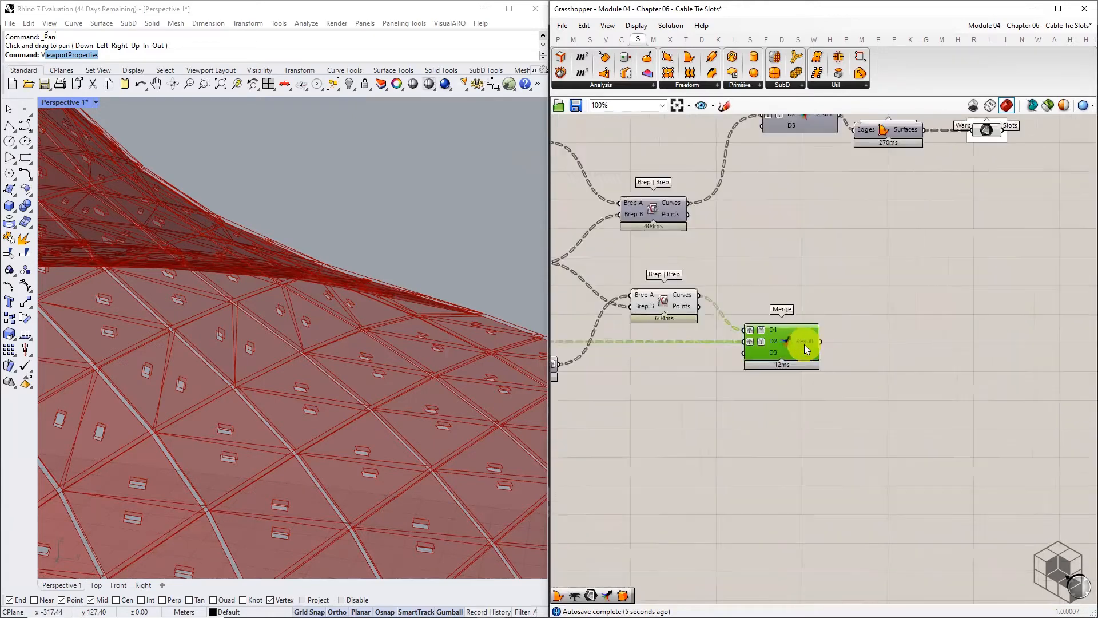
mouse_move(804, 344)
left_click(692, 306)
middle_click(692, 307)
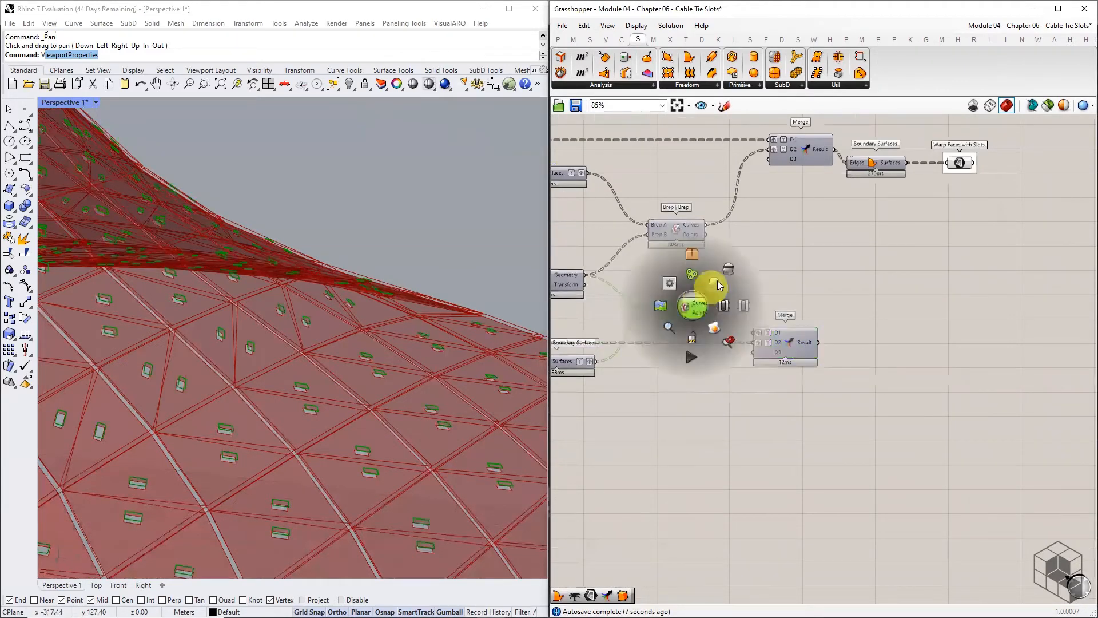
left_click(716, 284)
Duplicate the Boundary Surfaces component and its Warp Faces with Slots group below, fed by the lower Merge's Result.
left_click(808, 337)
right_click_drag(878, 299, 798, 368)
left_click_drag(909, 201, 775, 361)
left_click(902, 392)
Rename the duplicated group to Weft Faces with Slots.
scroll(886, 353, "up", 3)
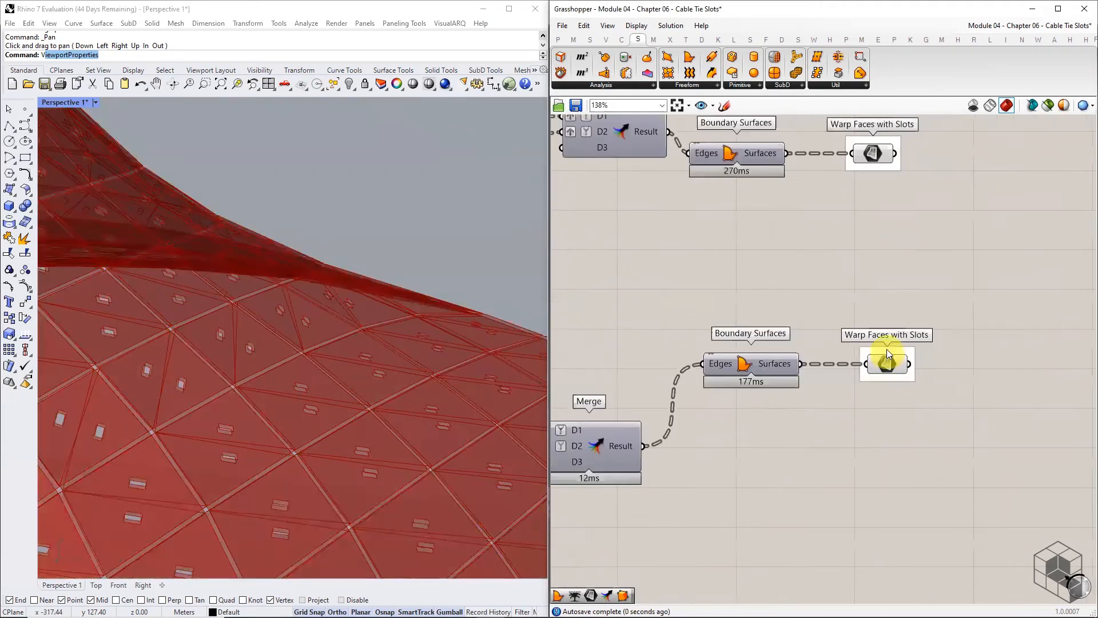
right_click(887, 350)
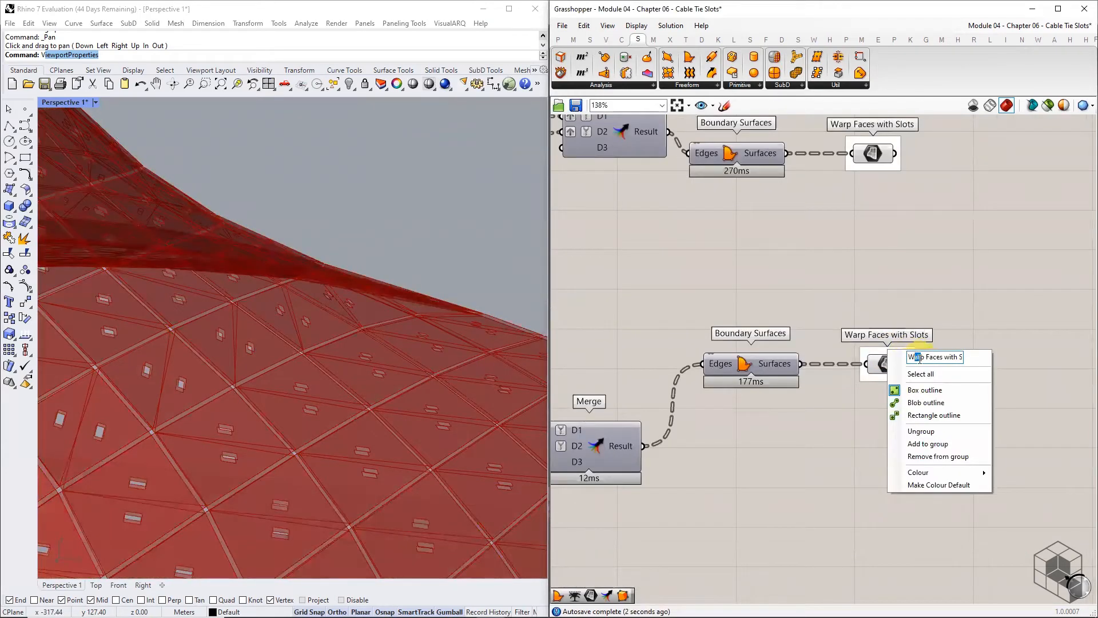
type("eft")
key("Delete")
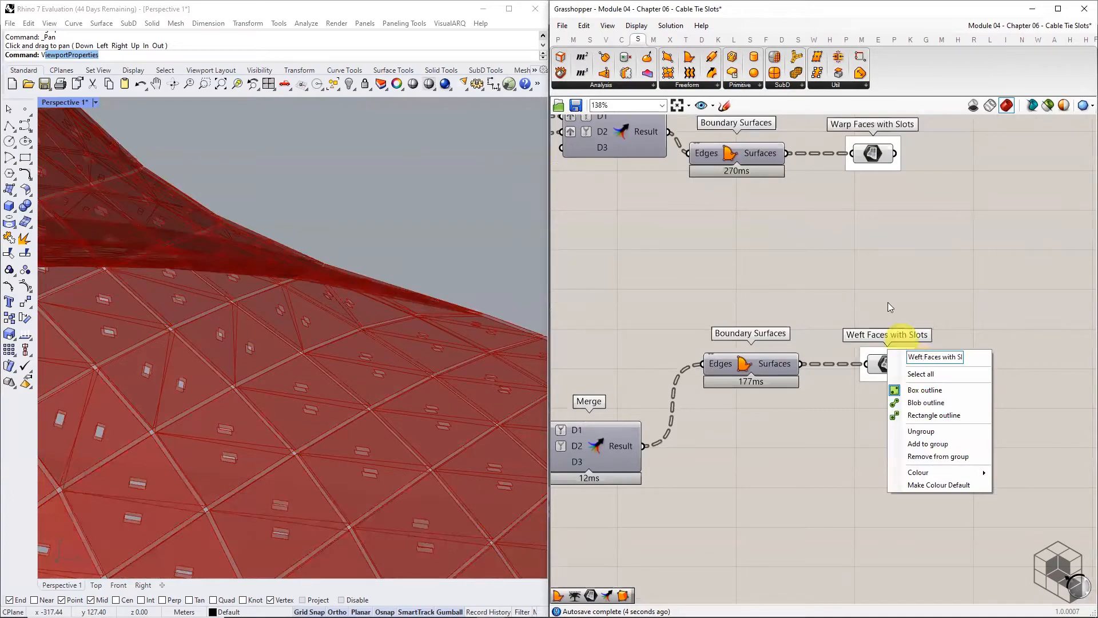
key("Return")
scroll(884, 274, "down", 2)
Examine the Warp Faces with Slots and Weft Faces with Slots geometry in the Rhino viewport by highlighting each alternately.
left_click(891, 190)
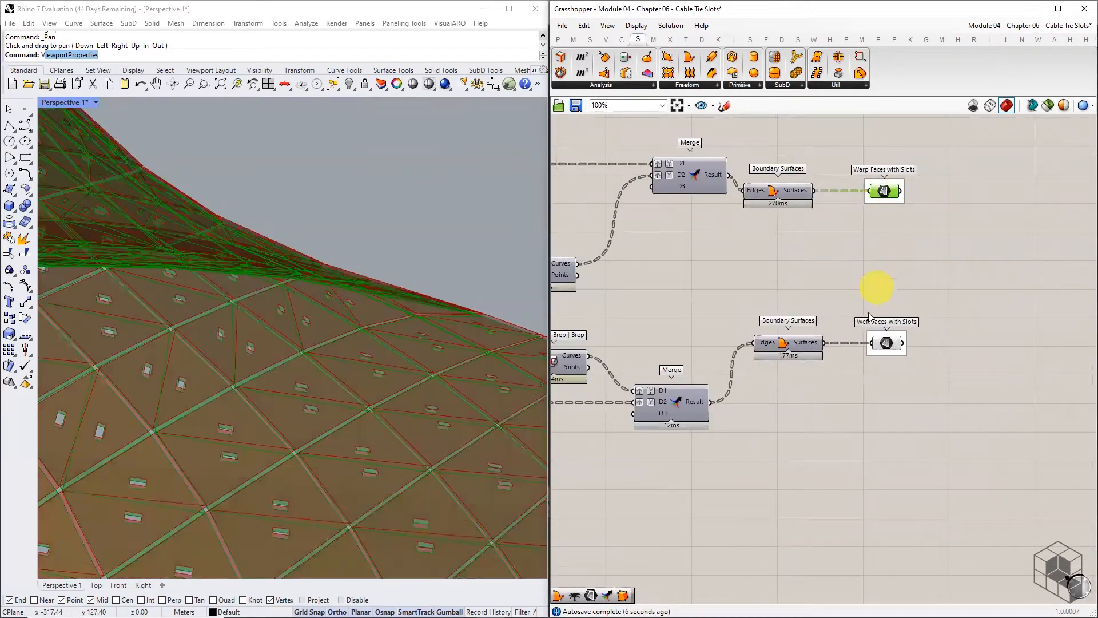
scroll(404, 343, "down", 12)
right_click_drag(398, 372, 422, 442)
scroll(380, 415, "up", 5)
left_click(890, 343)
scroll(424, 358, "down", 6)
scroll(428, 449, "up", 8)
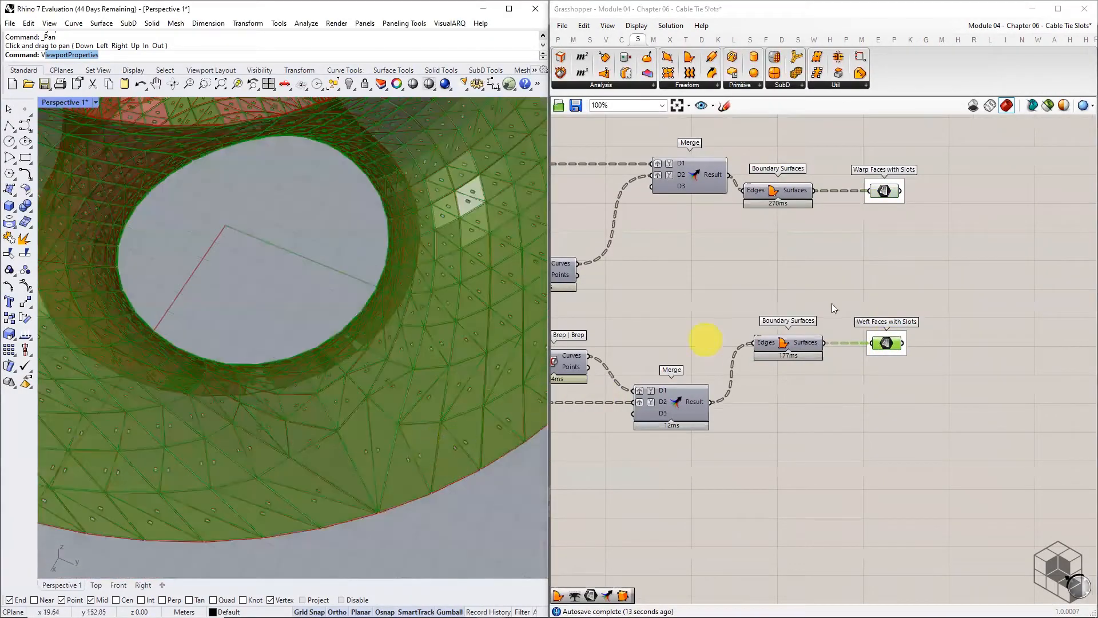
left_click(885, 190)
left_click(886, 343)
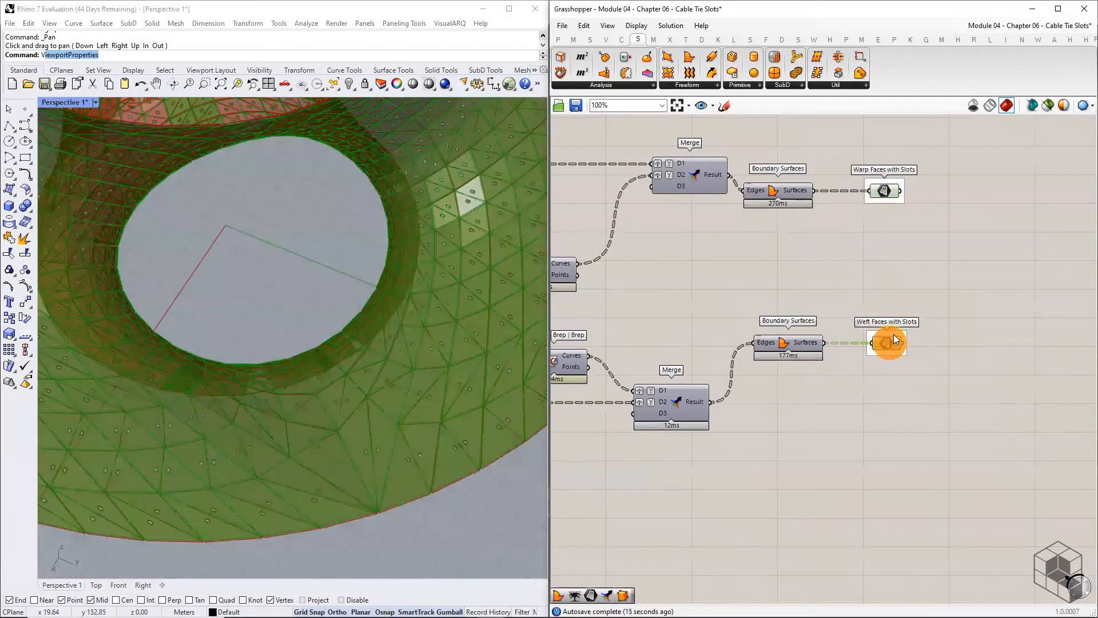
left_click(884, 190)
left_click(884, 346)
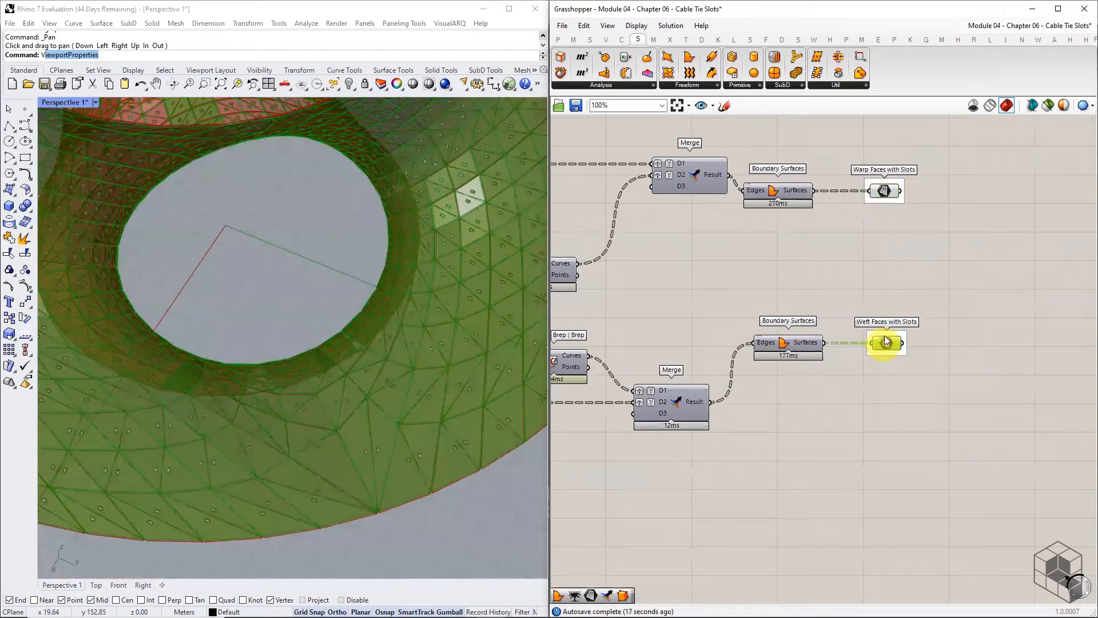
left_click(897, 278)
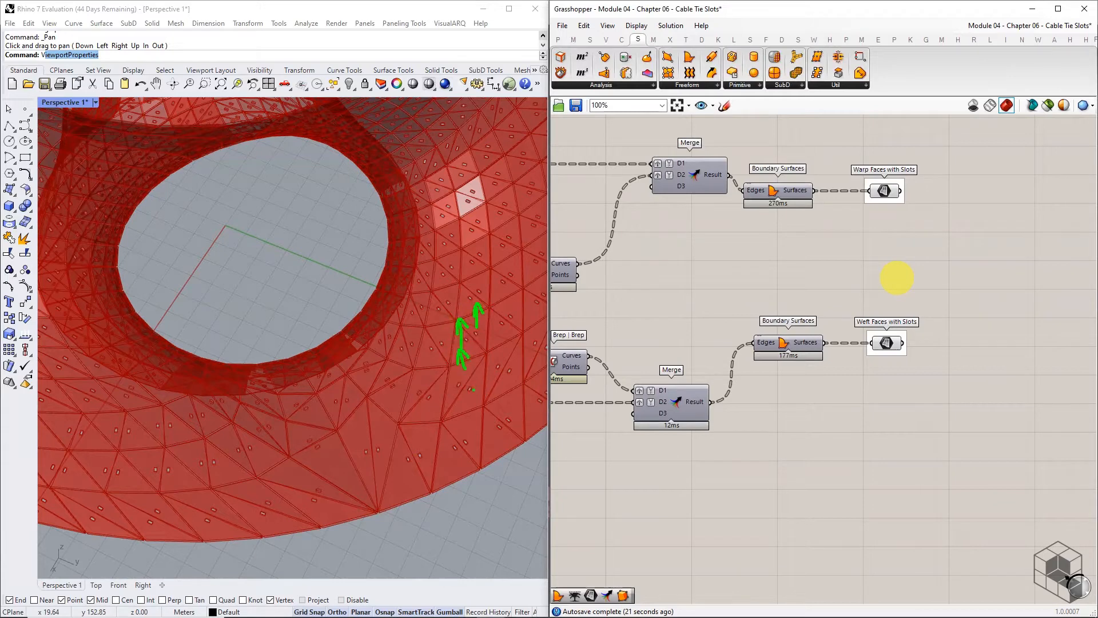
Add an Evaluate Surface component and feed its Surface input from Warp Faces with Slots.
right_click_drag(855, 171, 738, 207)
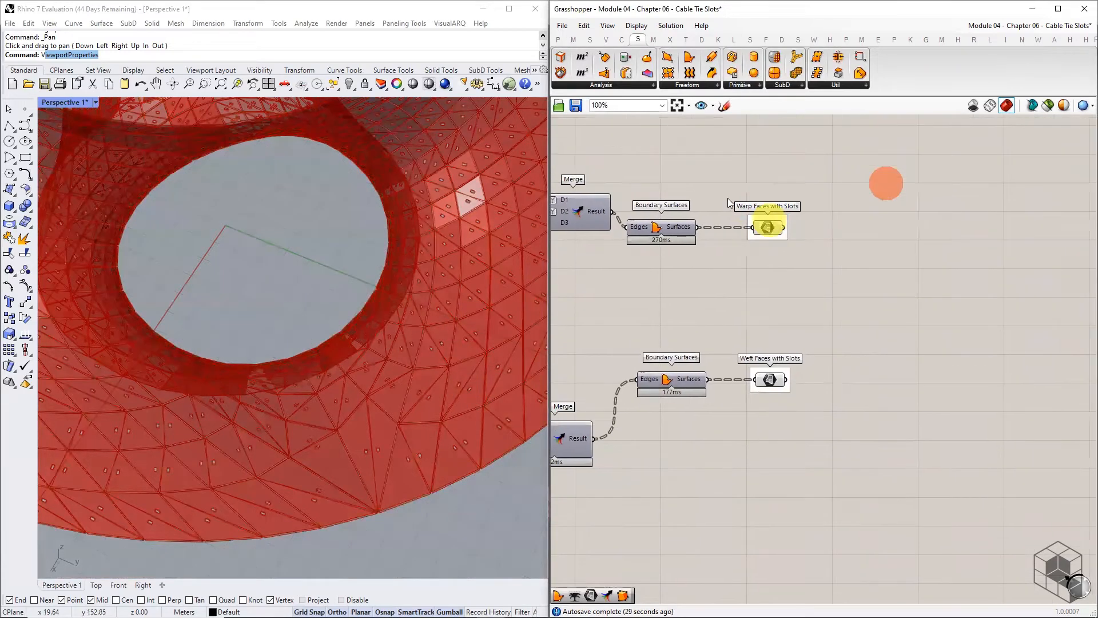
left_click(614, 85)
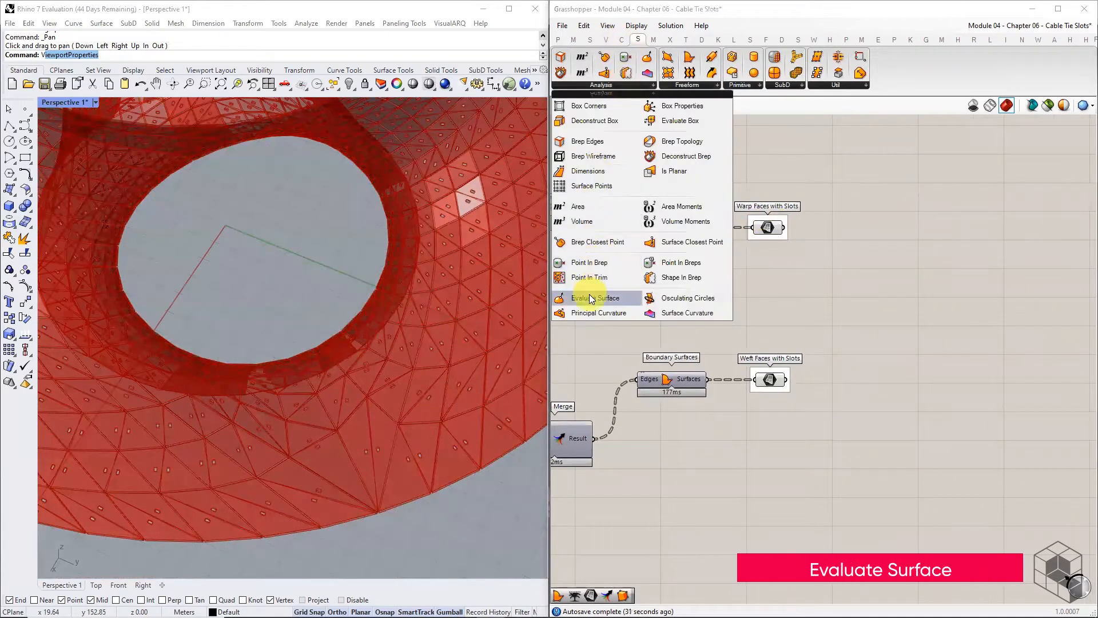
left_click_drag(594, 297, 890, 264)
left_click_drag(785, 229, 852, 252)
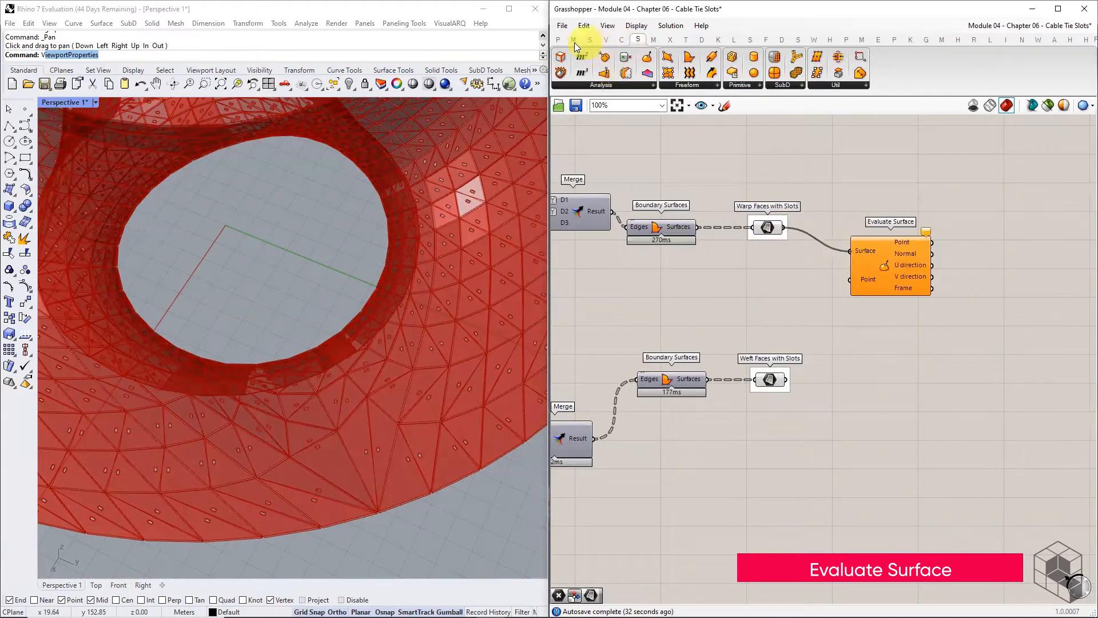
Connect an MD Slider at 0.5 ; 0.5 to Evaluate Surface's Point input and reparameterize its Surface input.
left_click(558, 38)
left_click(770, 86)
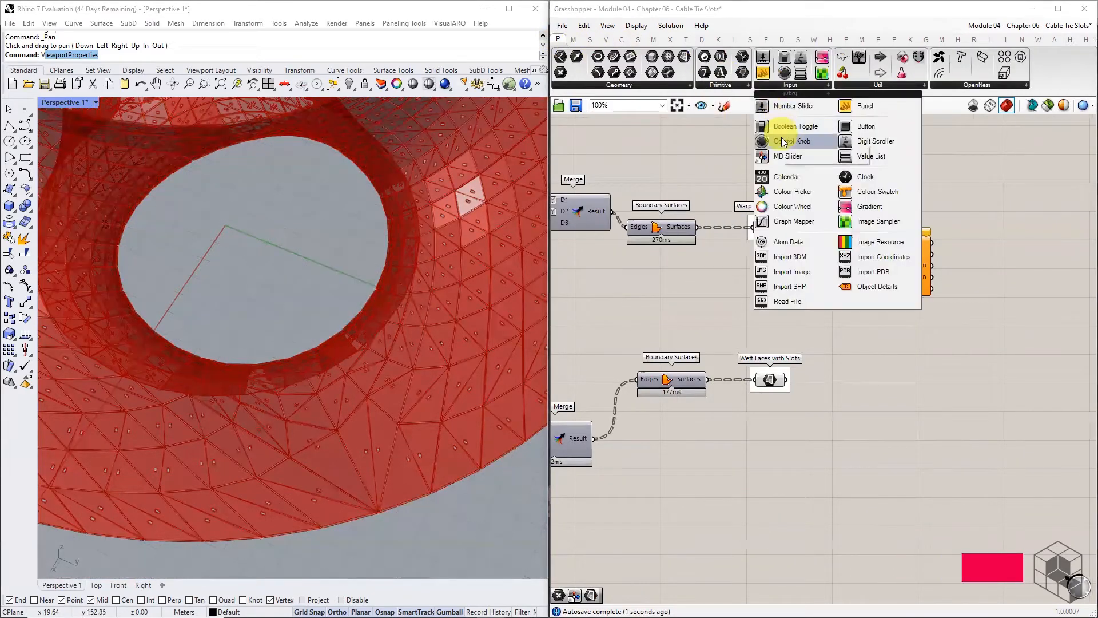
left_click_drag(789, 174, 781, 276)
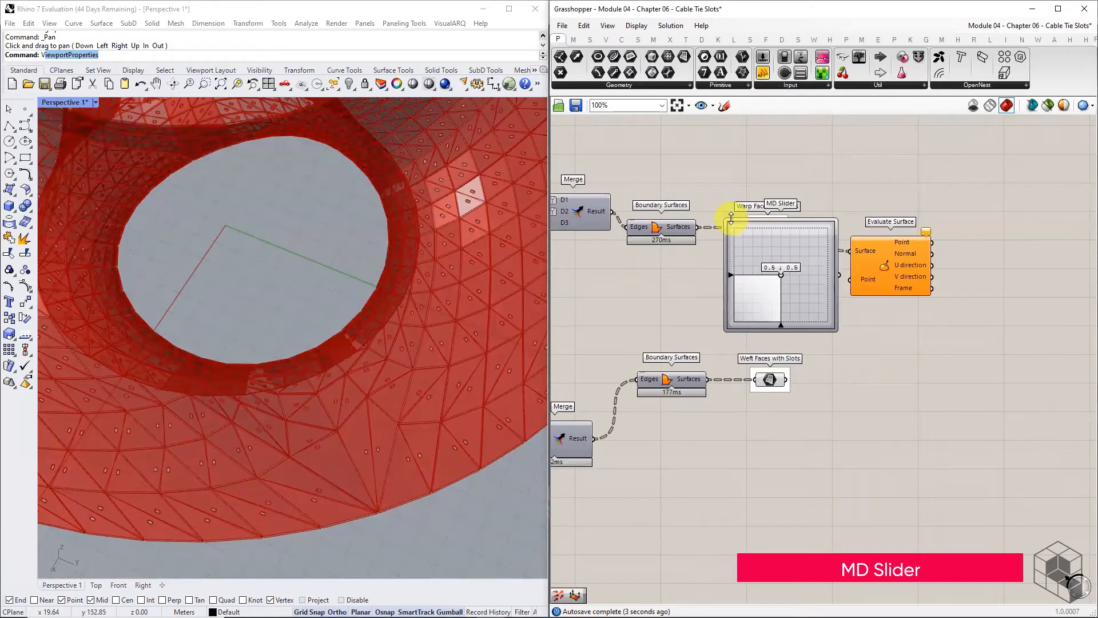
left_click_drag(725, 220, 879, 280)
scroll(778, 277, "up", 2)
right_click(892, 245)
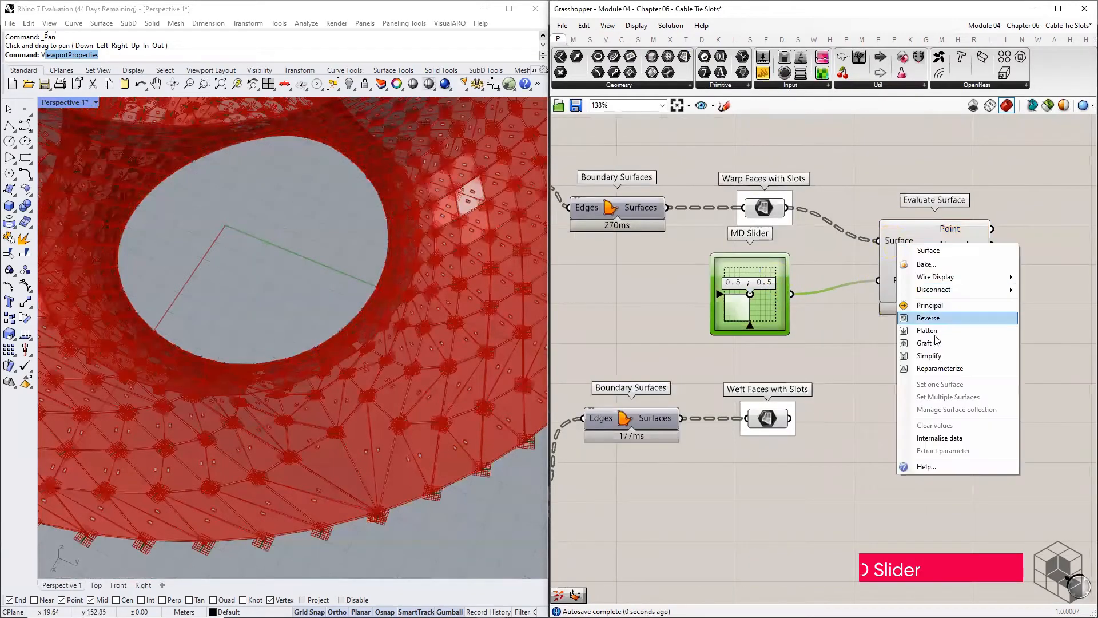
left_click(939, 368)
Add a Vector Display component with Evaluate Surface's Point as Anchor and its Normal as Vector.
right_click_drag(987, 313, 758, 320)
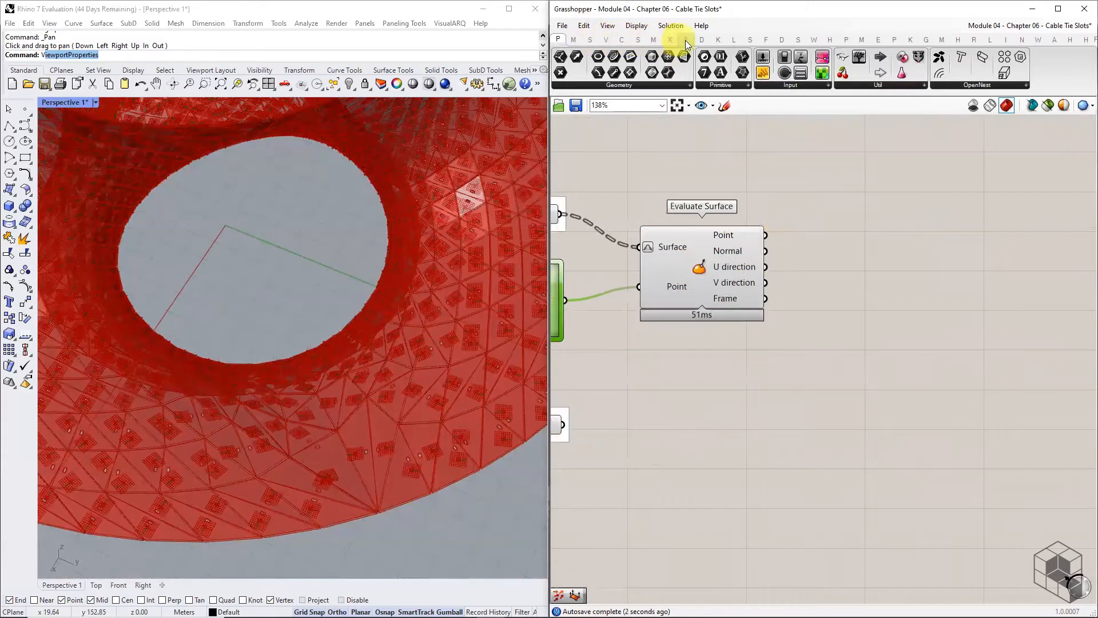
left_click(701, 39)
left_click_drag(835, 251, 834, 250)
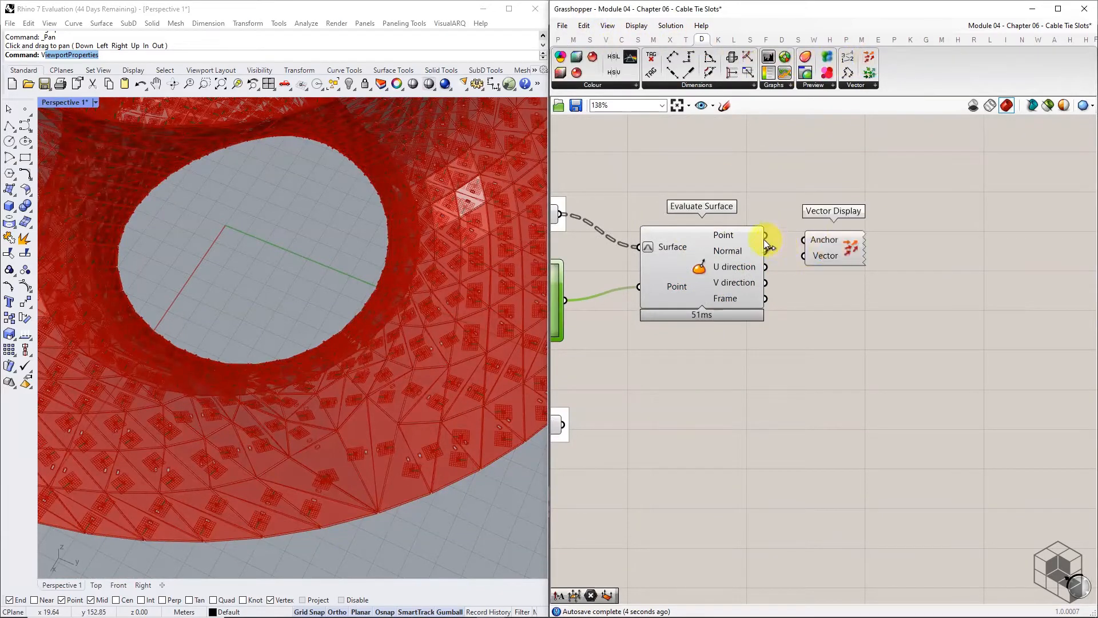
left_click_drag(765, 235, 804, 239)
Hide the Evaluate Surface preview and inspect the highlighted face normals from the Vector Display in the Rhino viewport.
left_click(732, 265)
middle_click(732, 265)
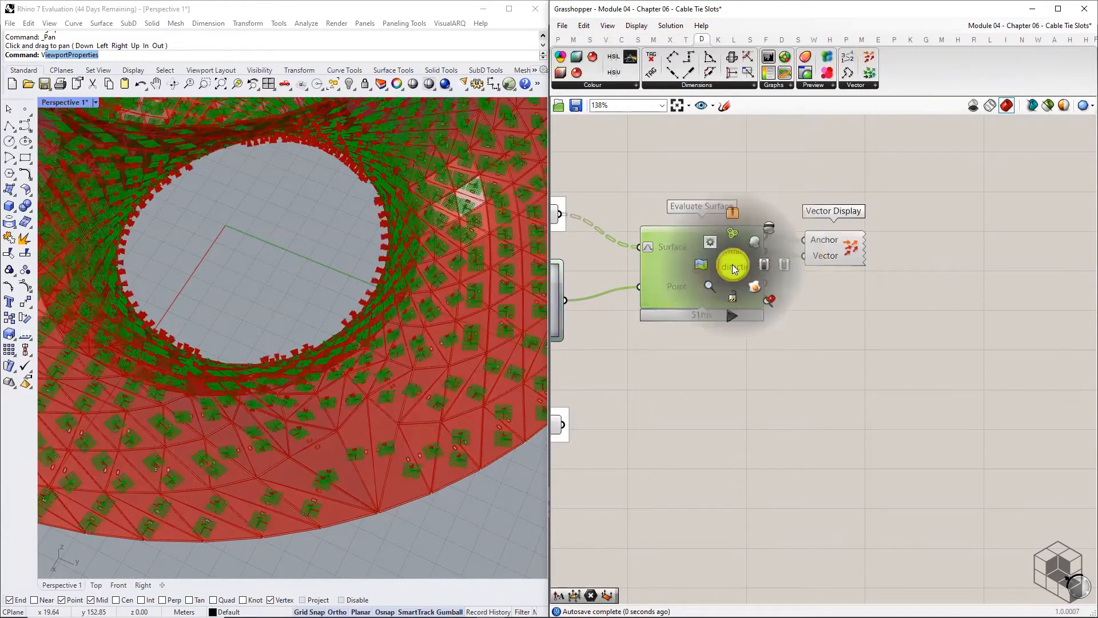
left_click(772, 223)
left_click(827, 247)
right_click_drag(394, 376, 499, 309)
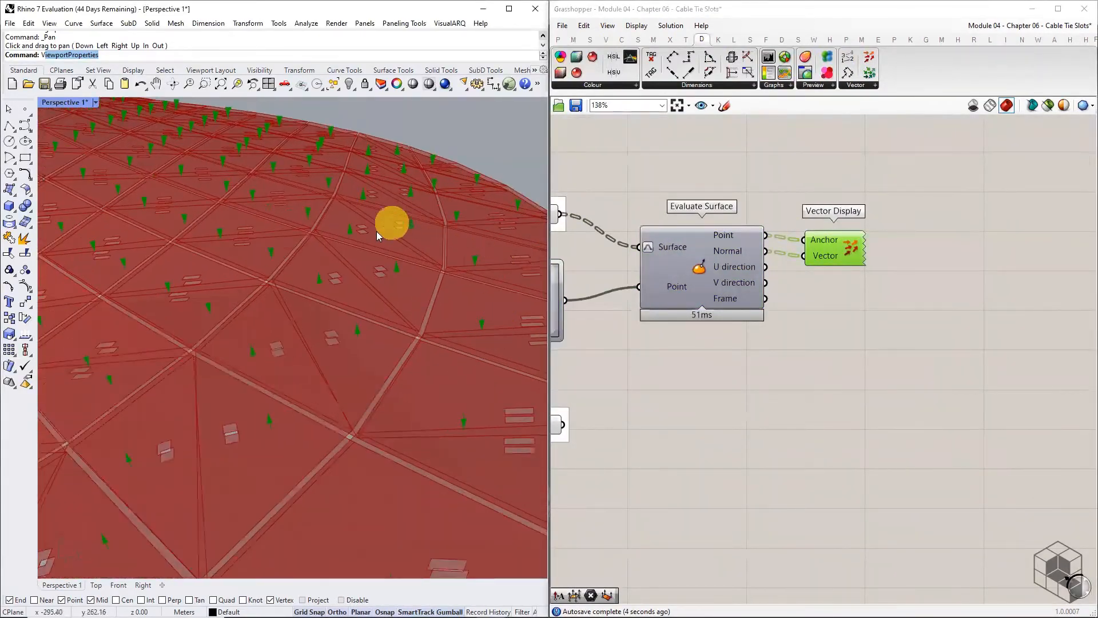
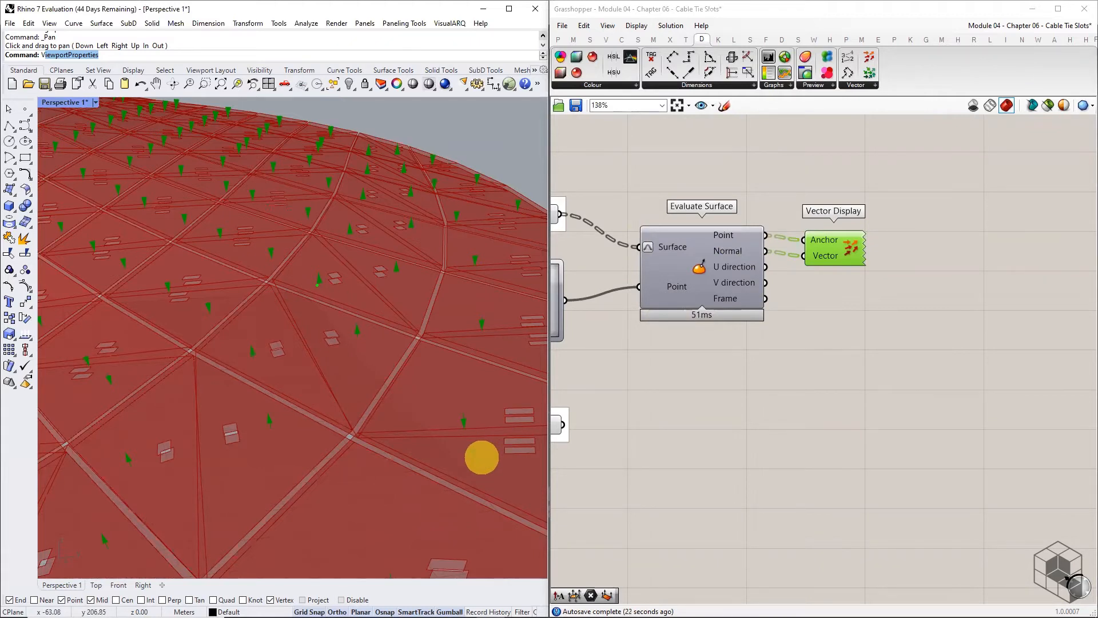
mouse_move(318, 284)
left_mouse_down()
mouse_move(330, 234)
mouse_move(350, 237)
left_mouse_up()
left_click(338, 239)
left_click_drag(349, 229, 350, 241)
mouse_move(329, 293)
left_mouse_down()
mouse_move(334, 322)
mouse_move(375, 297)
left_mouse_up()
left_click(361, 307)
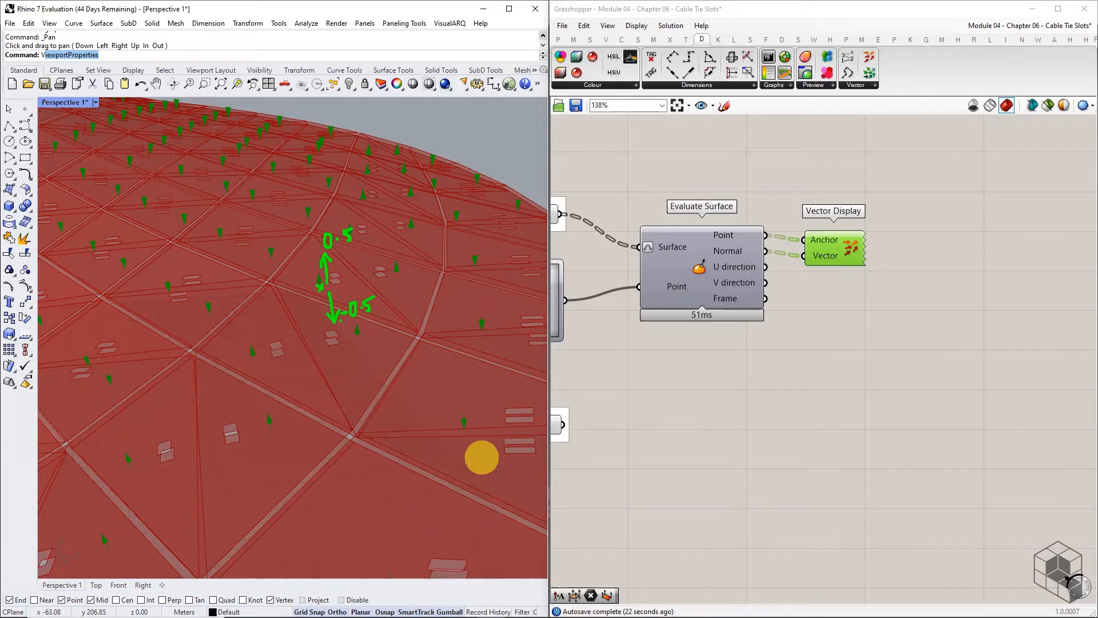
left_click_drag(310, 299, 313, 302)
mouse_move(340, 250)
left_mouse_down()
mouse_move(382, 235)
mouse_move(369, 247)
left_mouse_up()
left_click_drag(345, 324, 374, 313)
left_click_drag(317, 286, 324, 285)
key("Escape")
Turn the viewport preview of the Evaluate Surface component back on.
left_click(693, 269)
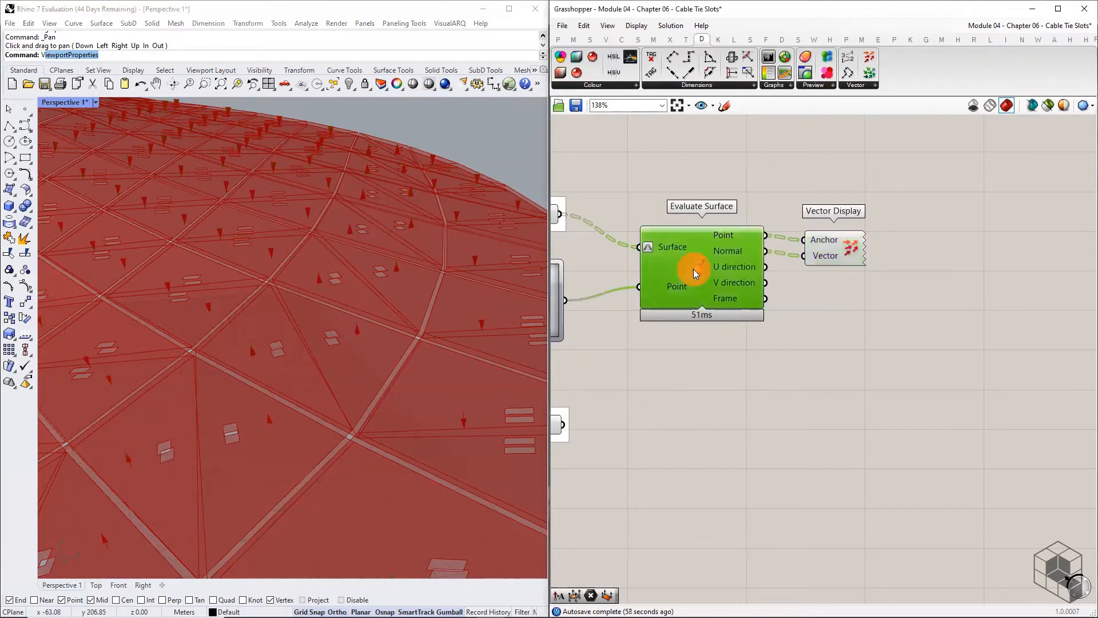
middle_click(693, 268)
left_click(710, 244)
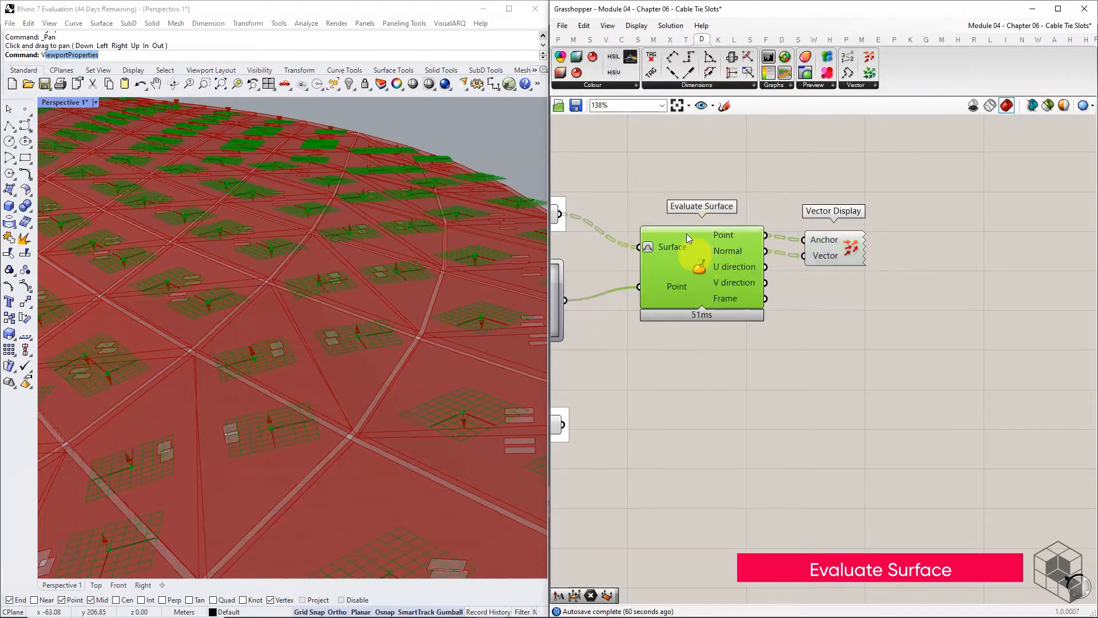
Add a Point parameter fed by Evaluate Surface's Point output, shift the Vector Display down, and hide the Evaluate Surface preview.
left_click(558, 39)
left_click(560, 72)
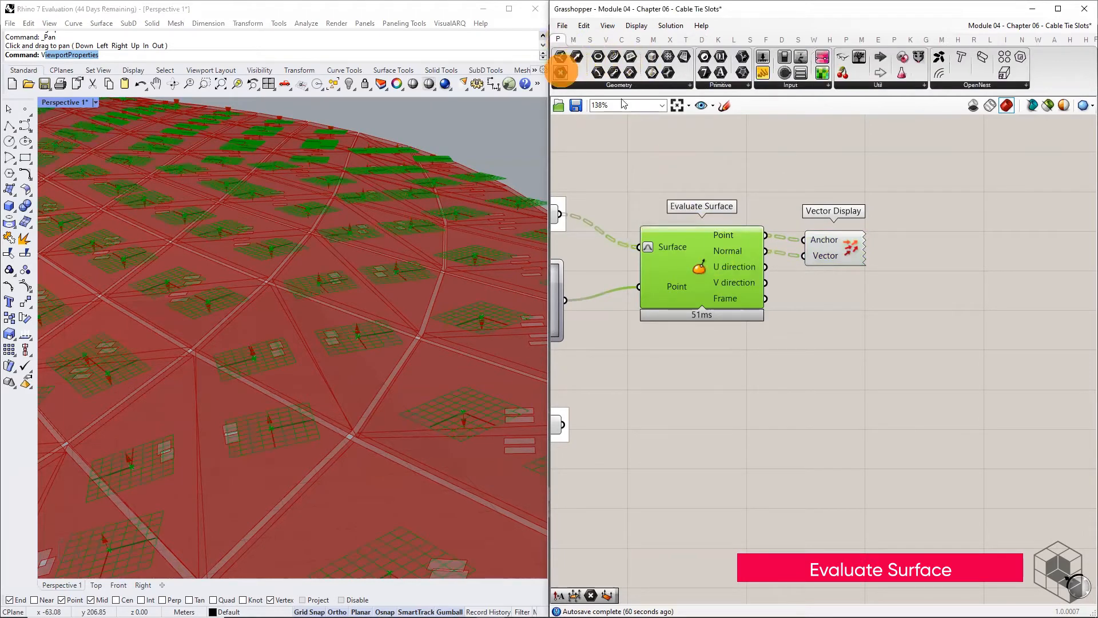
left_click_drag(623, 103, 926, 232)
left_click_drag(765, 235, 906, 231)
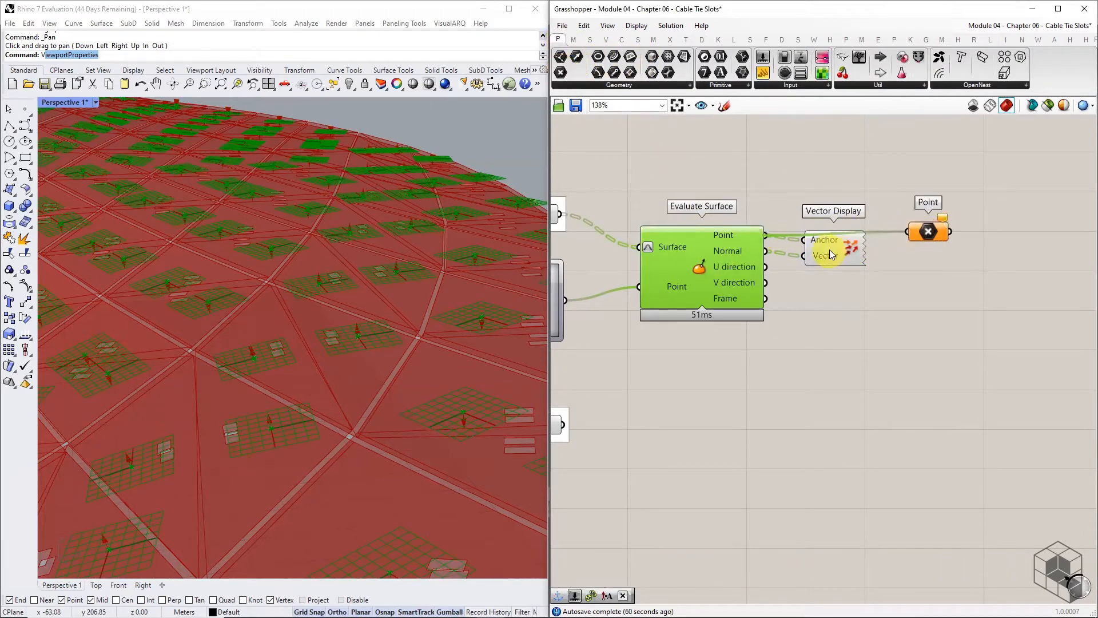
left_click_drag(830, 255, 828, 270)
middle_click(721, 255)
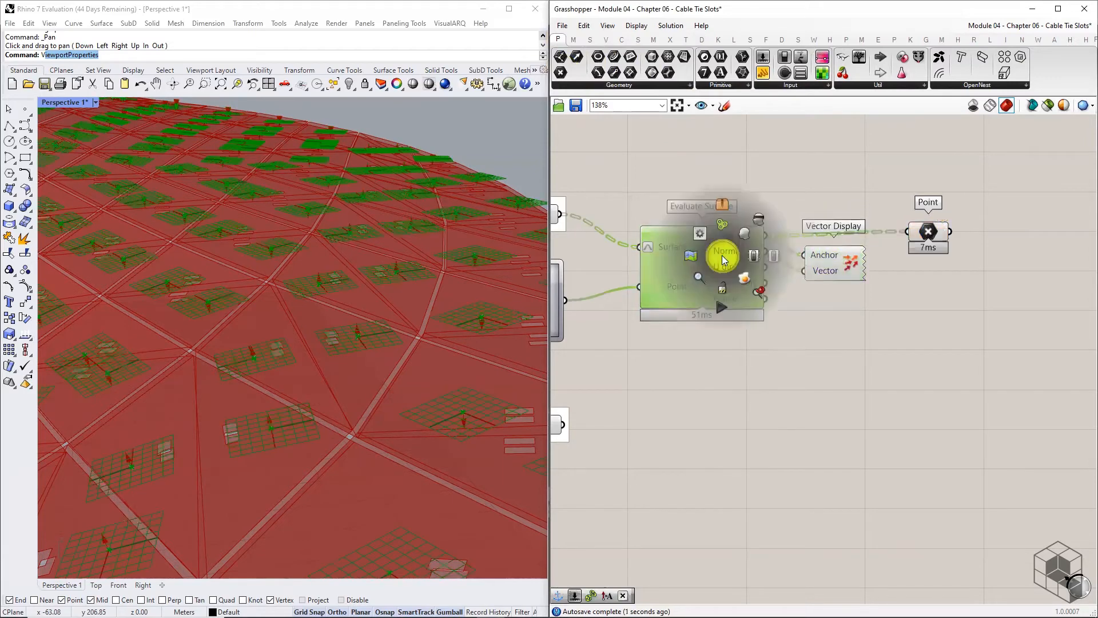
left_click(758, 218)
left_click_drag(927, 231, 929, 235)
Add a Multiplication component and connect Evaluate Surface's Normal output to its A input.
right_click_drag(977, 288, 816, 299)
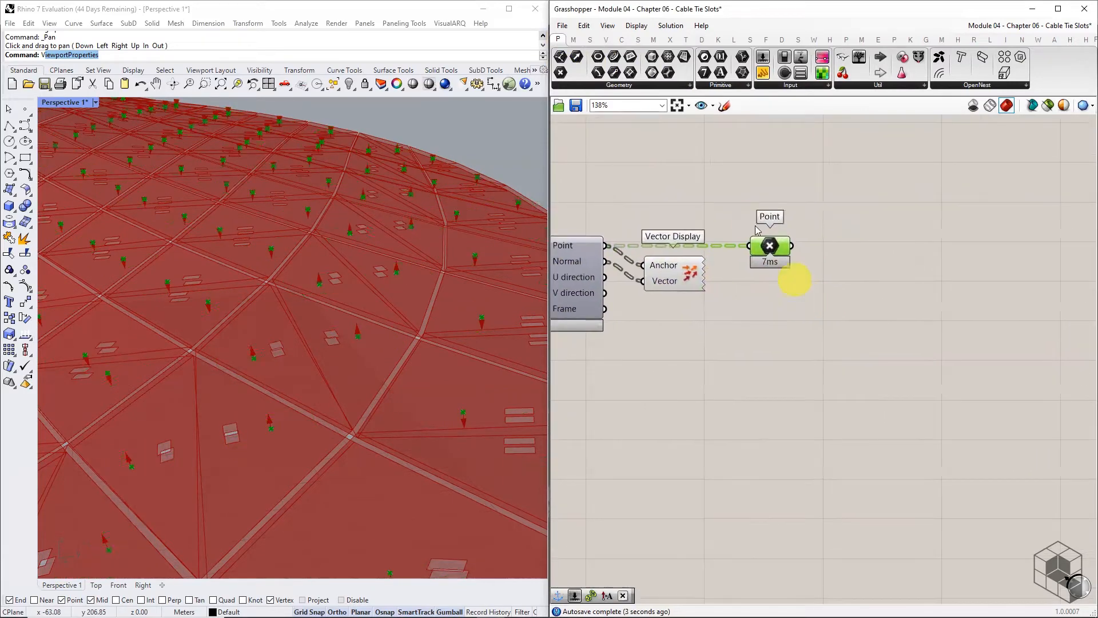
left_click(573, 39)
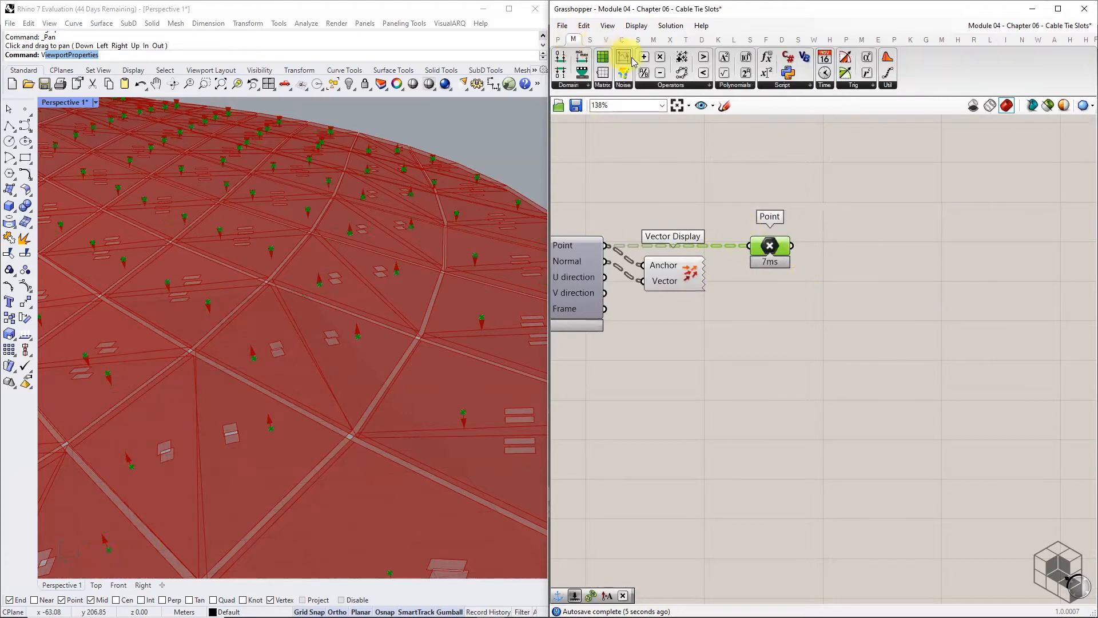
left_click_drag(659, 57, 736, 336)
left_click_drag(605, 261, 708, 329)
Add a Panel holding the values 0.5 and -0.5 as separate items and connect it to Multiplication's B input.
left_click(558, 40)
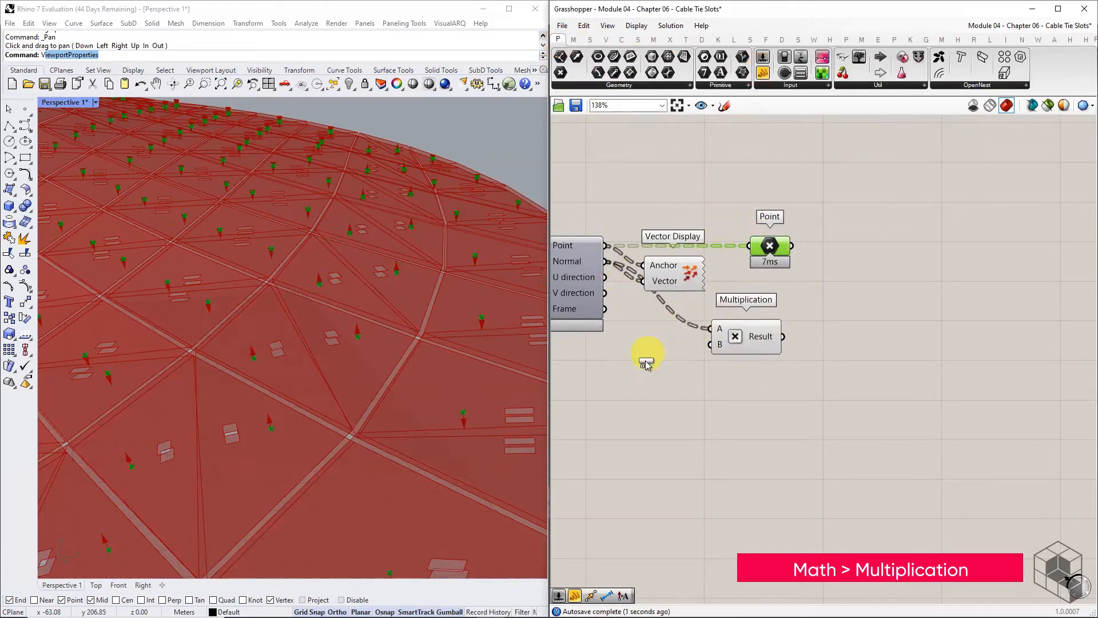
left_click_drag(646, 363, 646, 366)
double_click(645, 370)
type("0.5")
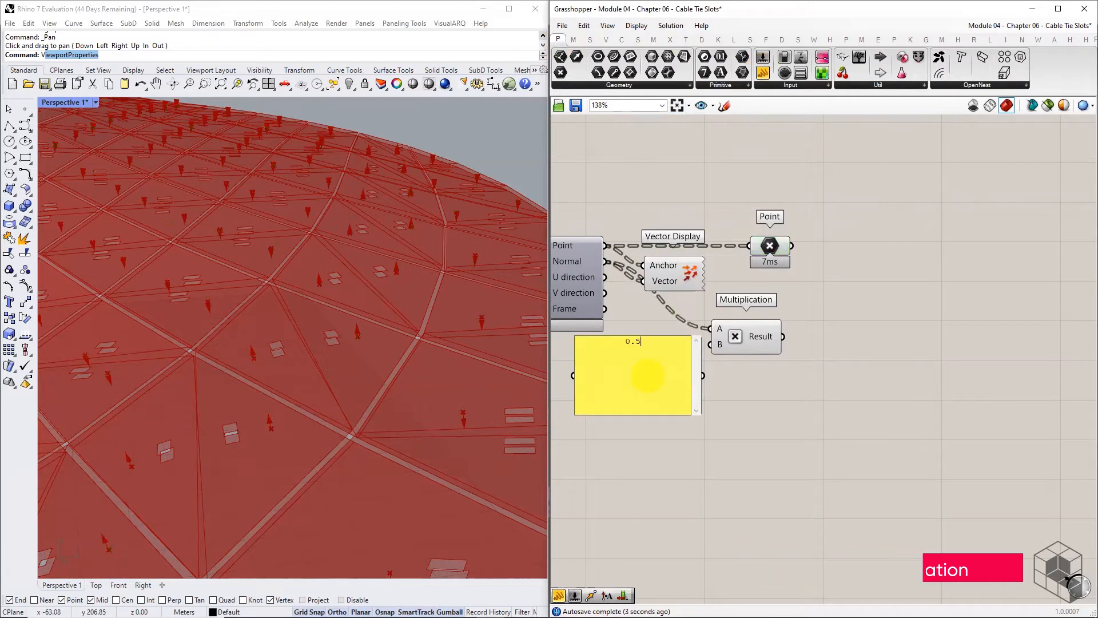
key("Return")
type("-0.5")
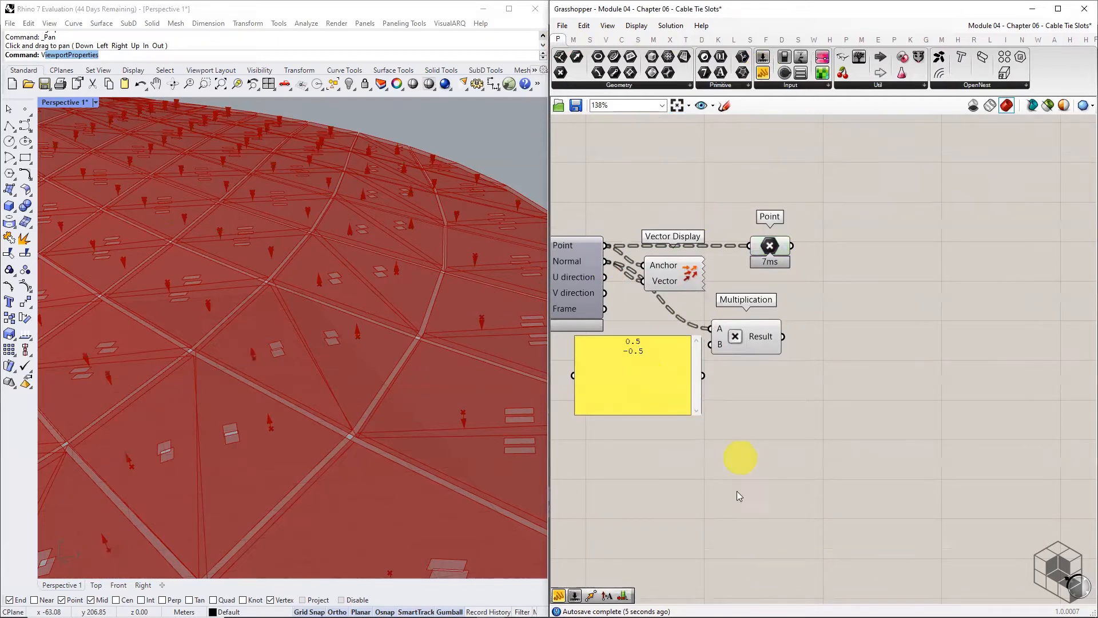
left_click_drag(697, 410, 724, 344)
right_click(646, 354)
left_click(664, 363)
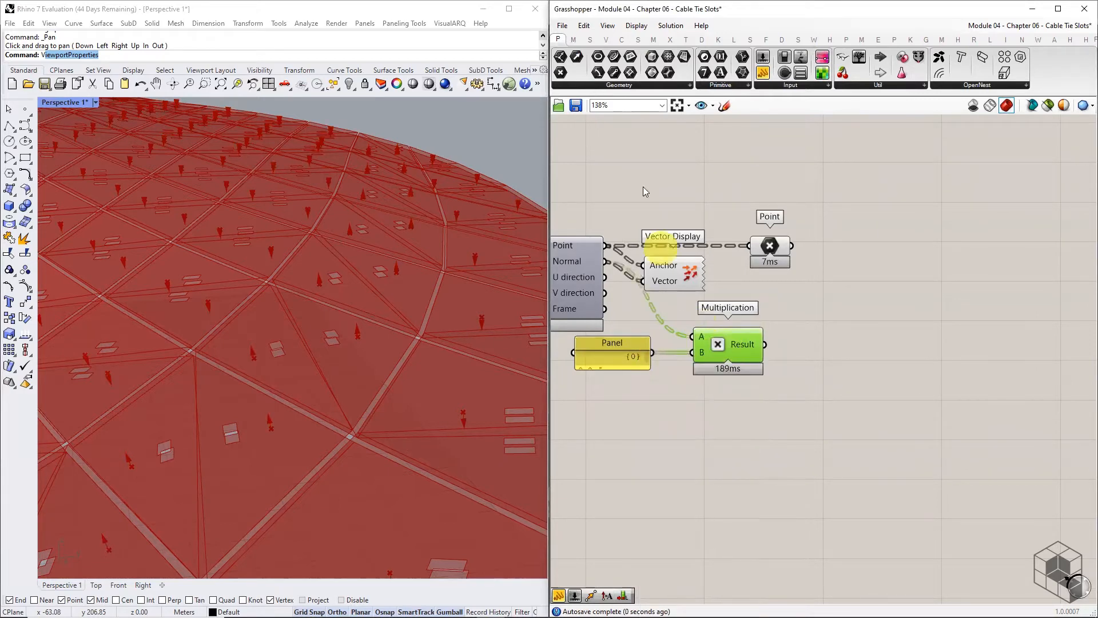
Add a Move component with the Point parameter as Geometry and Multiplication's Result as Motion, and inspect the moved points.
left_click(685, 39)
left_click(678, 85)
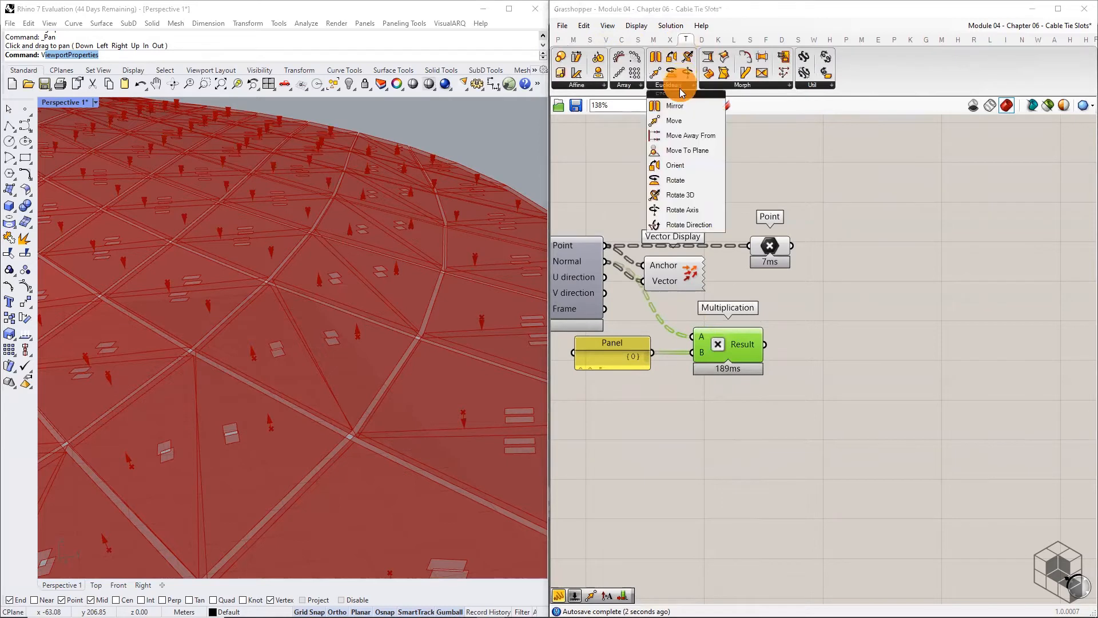
left_click(685, 108)
left_click(885, 295)
left_click_drag(791, 245, 827, 286)
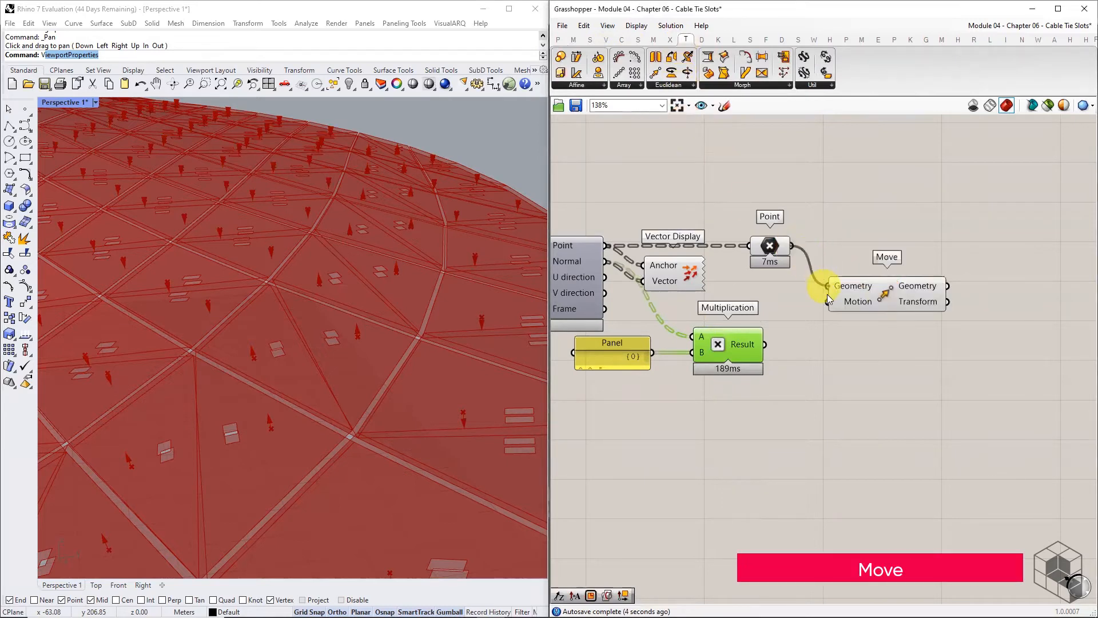
left_click_drag(765, 344, 827, 301)
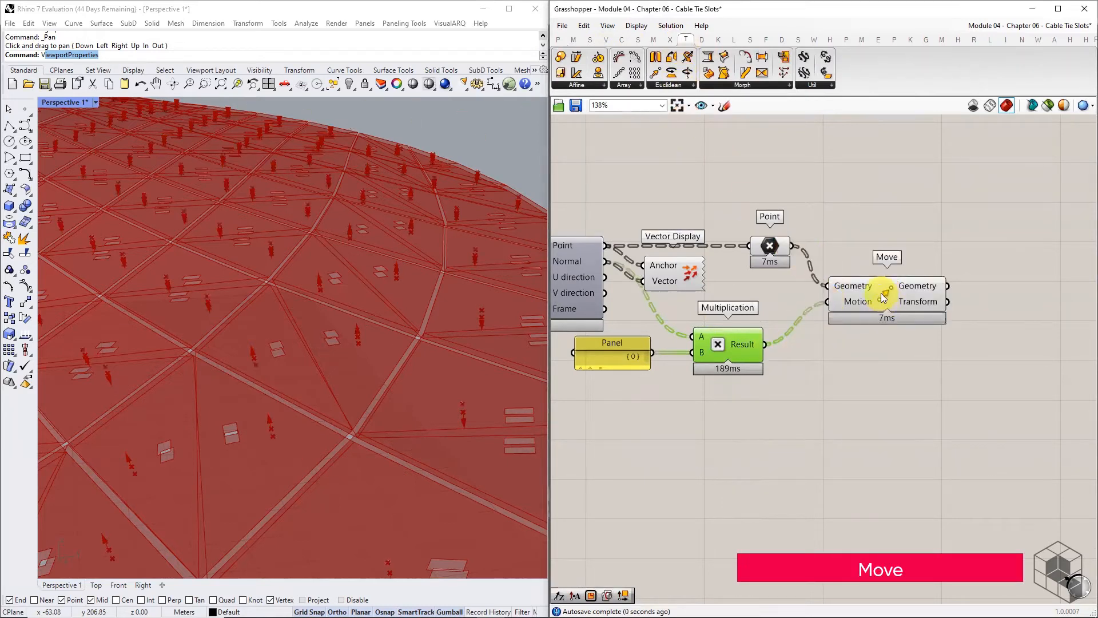
left_click(877, 297)
right_click_drag(421, 379, 330, 453)
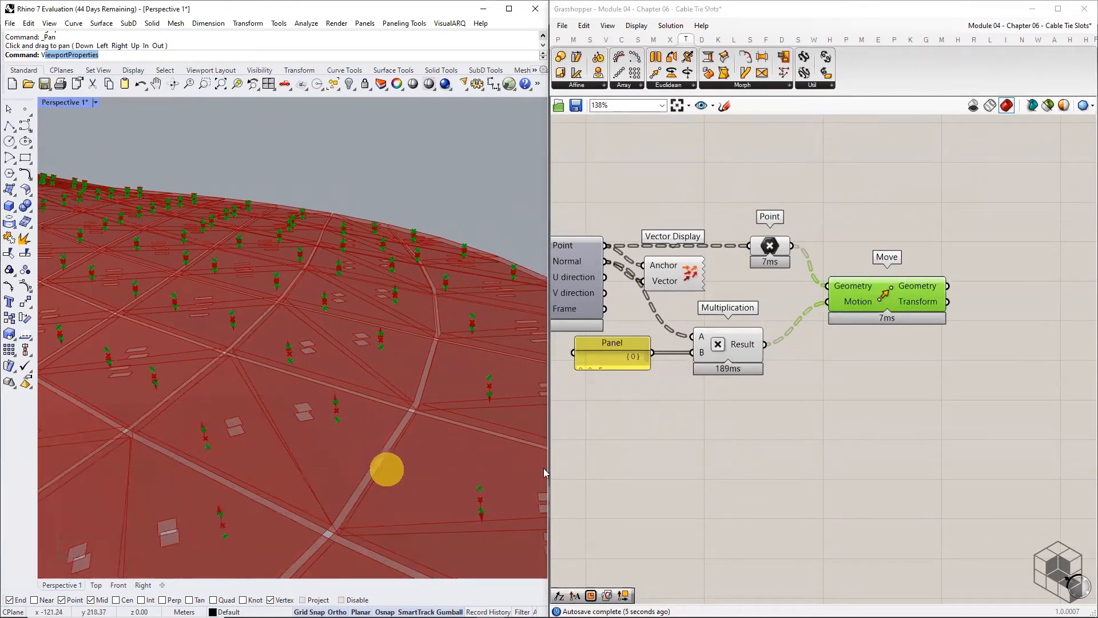
mouse_move(909, 289)
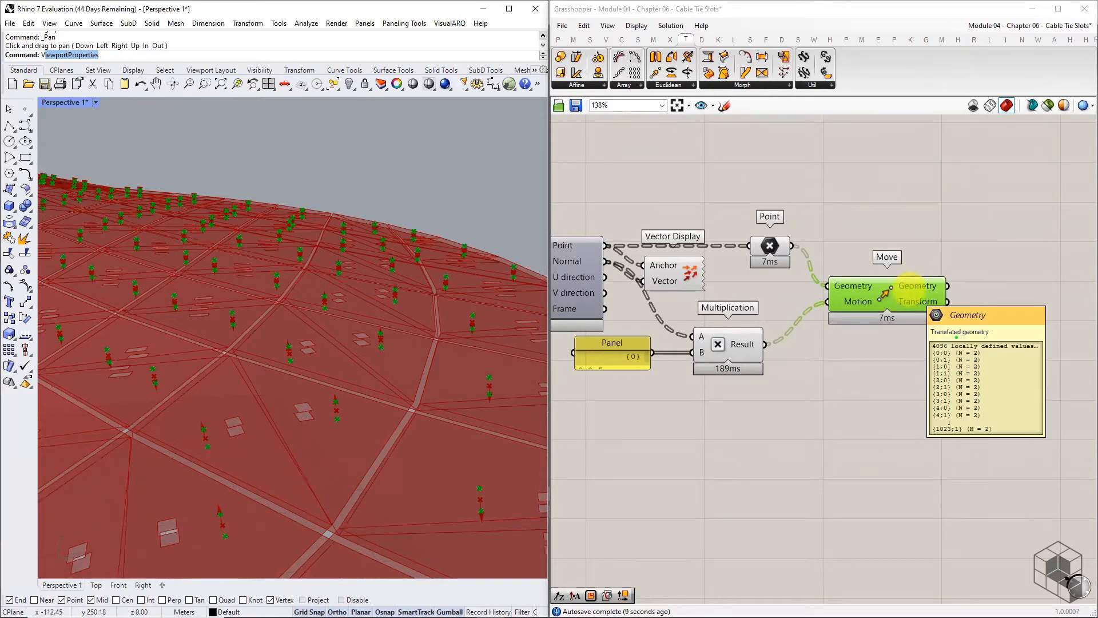
left_click_drag(975, 364, 981, 365)
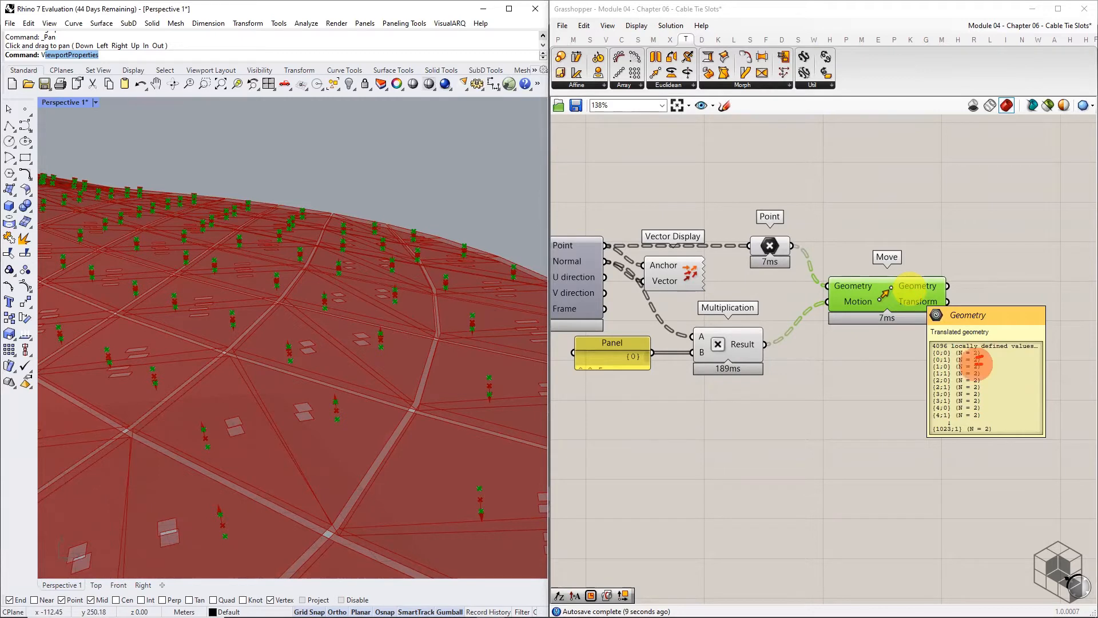
key("Escape")
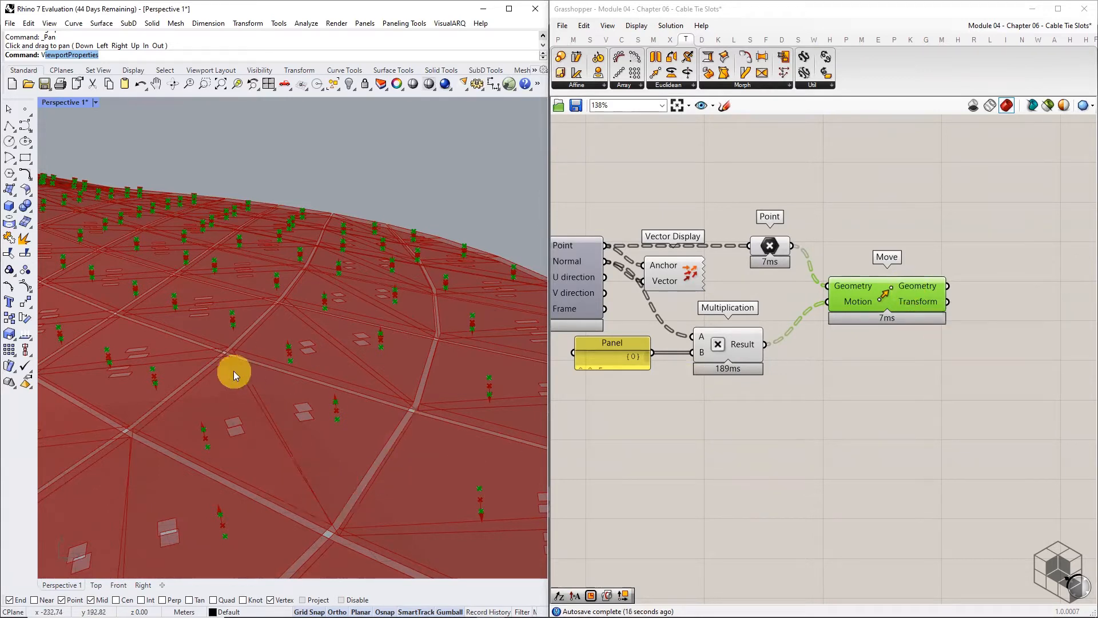
Add a Surface Closest Point component, feeding Weft Faces with Slots into Surface and Move's Geometry output into Point.
left_click(638, 40)
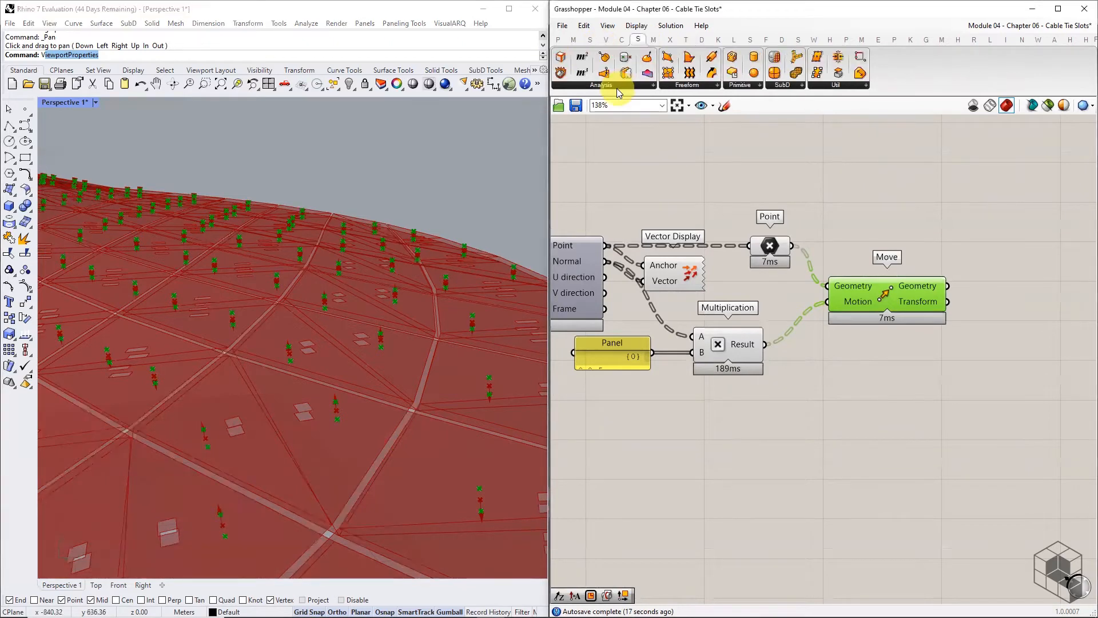
left_click(616, 83)
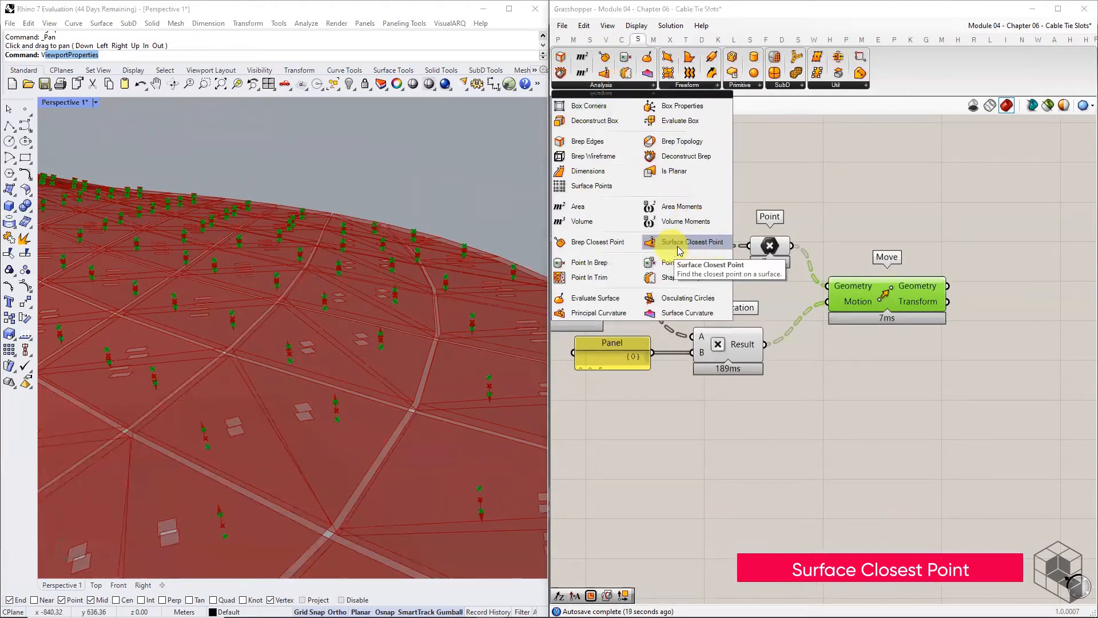
left_click(689, 250)
scroll(709, 283, "down", 3)
left_click(868, 350)
right_click_drag(806, 358, 909, 320)
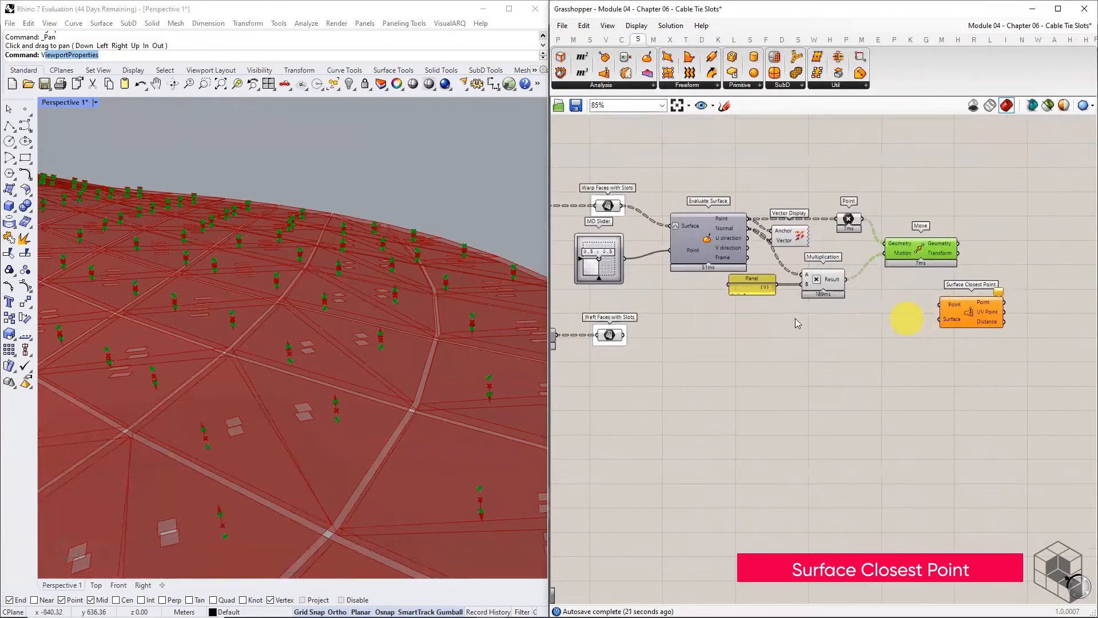
left_click_drag(702, 340, 1006, 325)
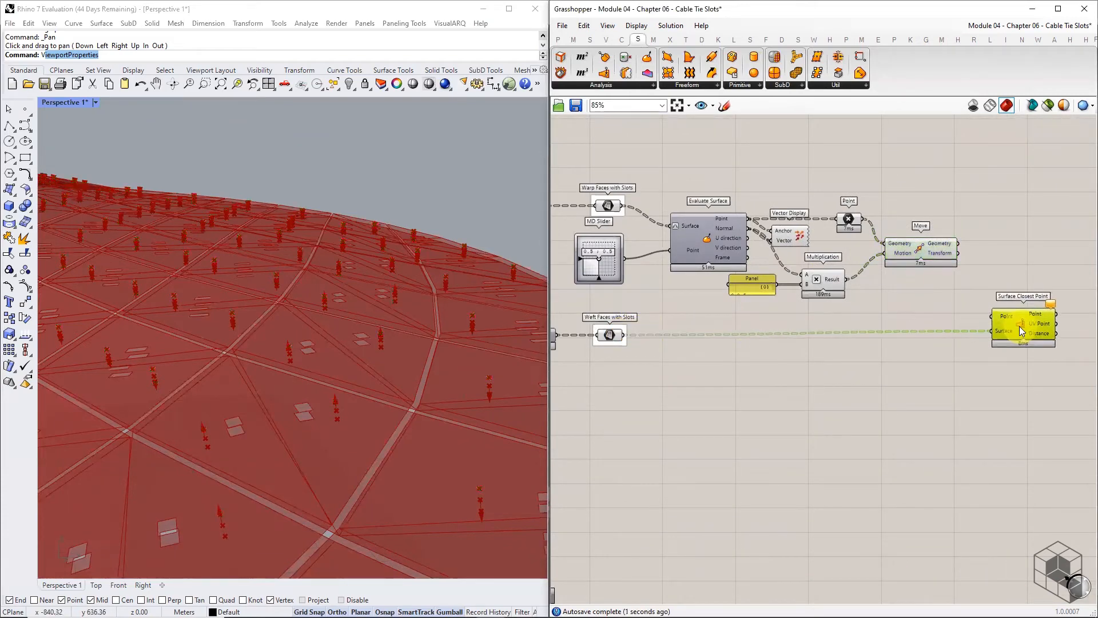
right_click_drag(950, 248, 782, 244)
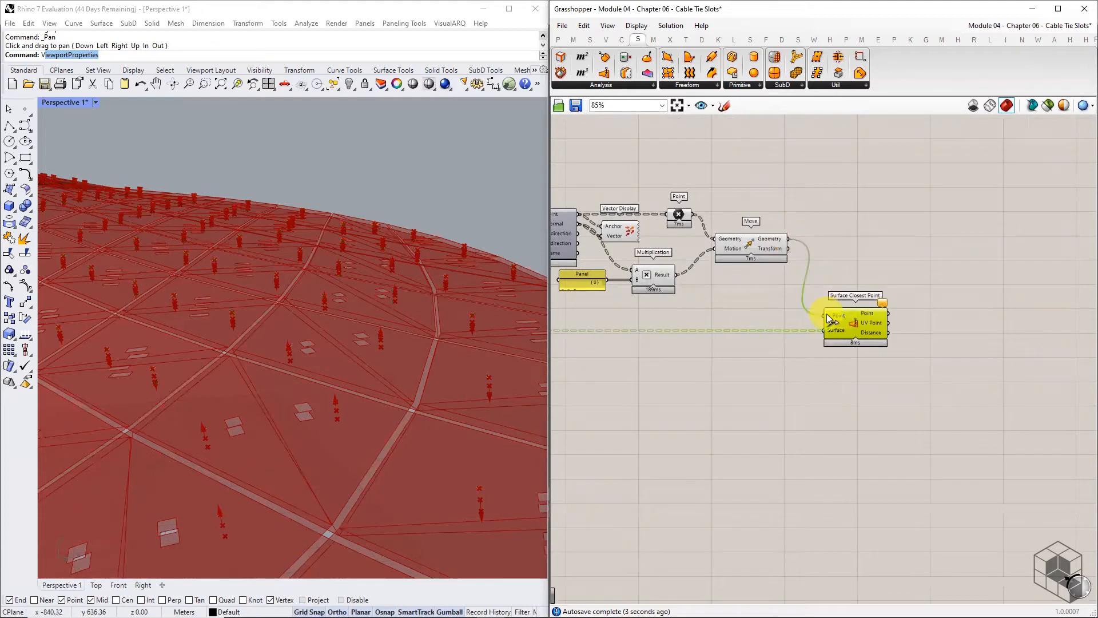
left_click_drag(830, 318, 830, 317)
Turn off the viewport preview of the Point, Vector Display, Multiplication and Move components.
left_click_drag(779, 190, 592, 296)
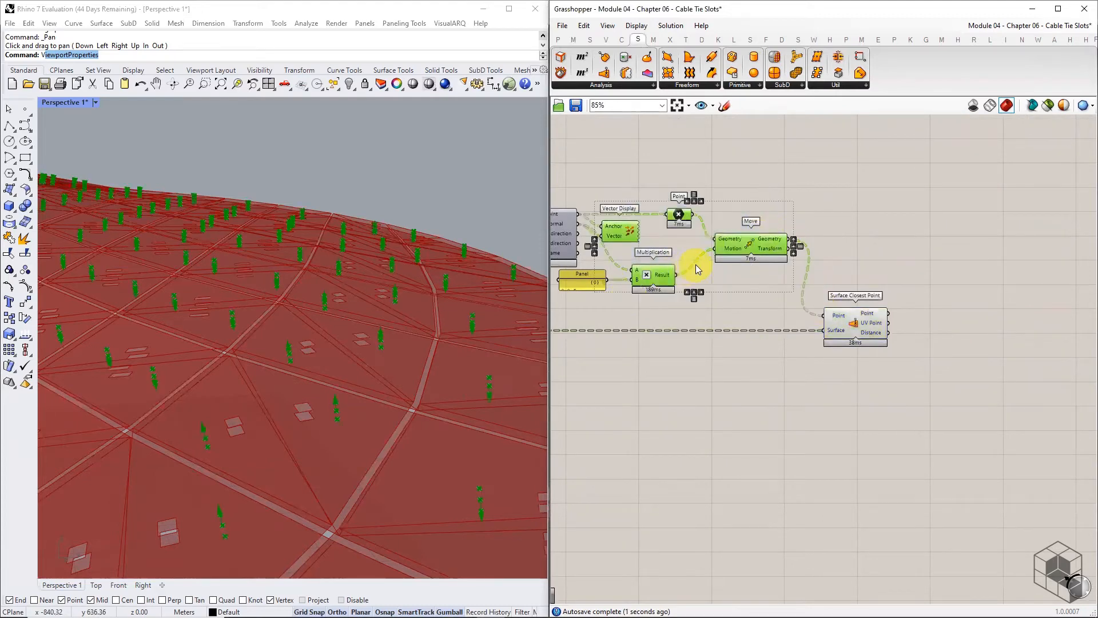
middle_click(698, 261)
left_click(735, 226)
left_click(814, 293)
Add a List Item component fed by Surface Closest Point's Distance output and give it an additional +1 output.
right_click_drag(878, 309, 758, 298)
scroll(753, 310, "up", 4)
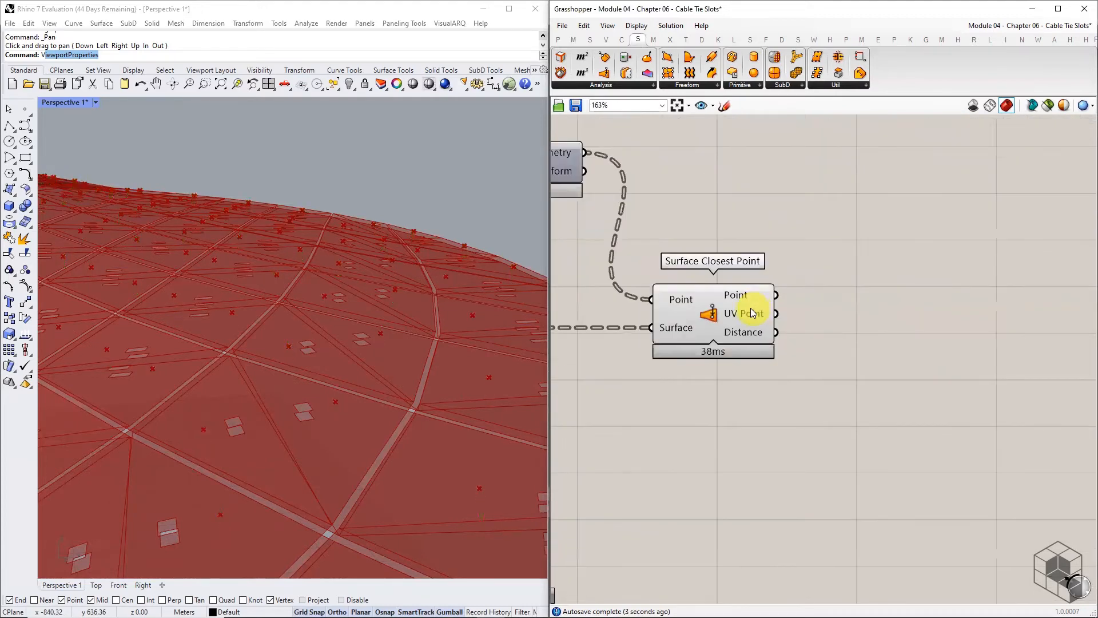
mouse_move(749, 335)
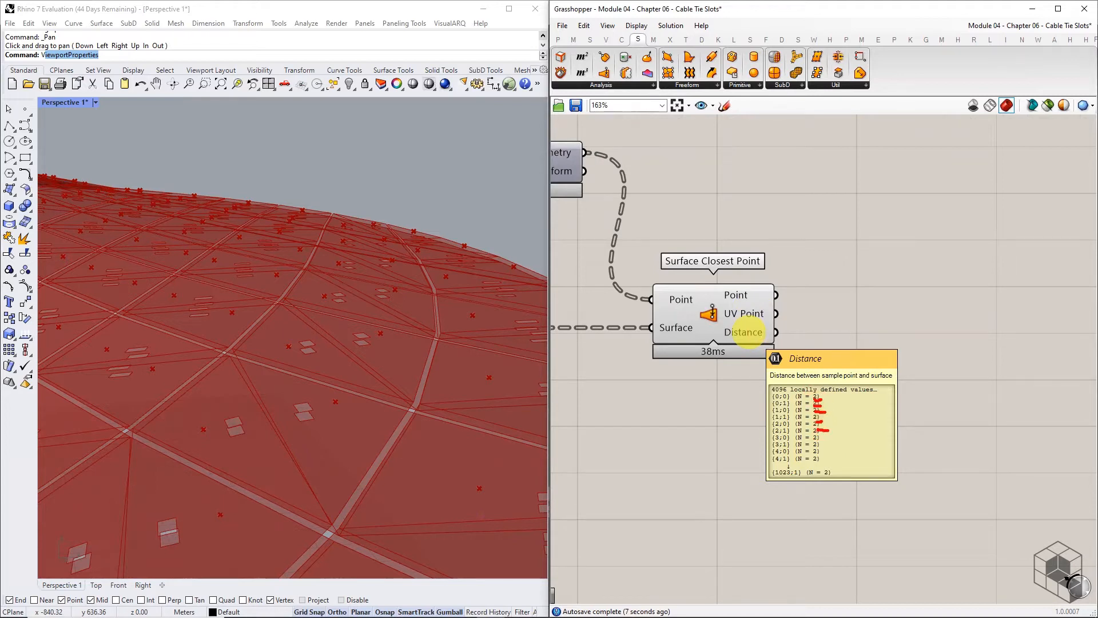
left_click(588, 40)
left_click(594, 85)
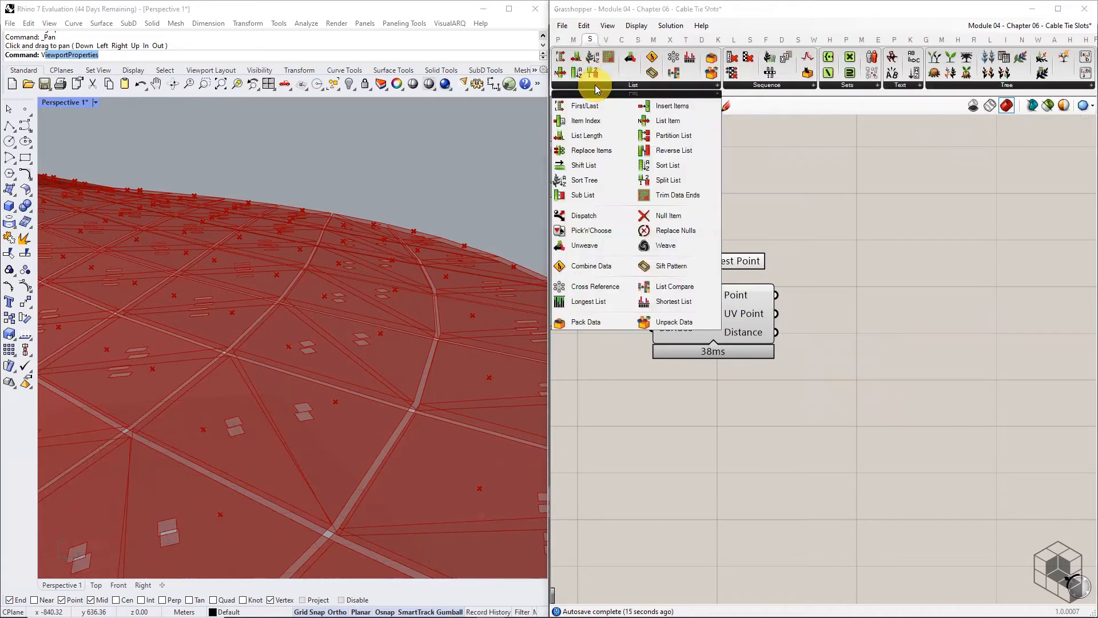
left_click_drag(660, 110, 856, 332)
left_click_drag(776, 333, 856, 334)
scroll(909, 378, "up", 4)
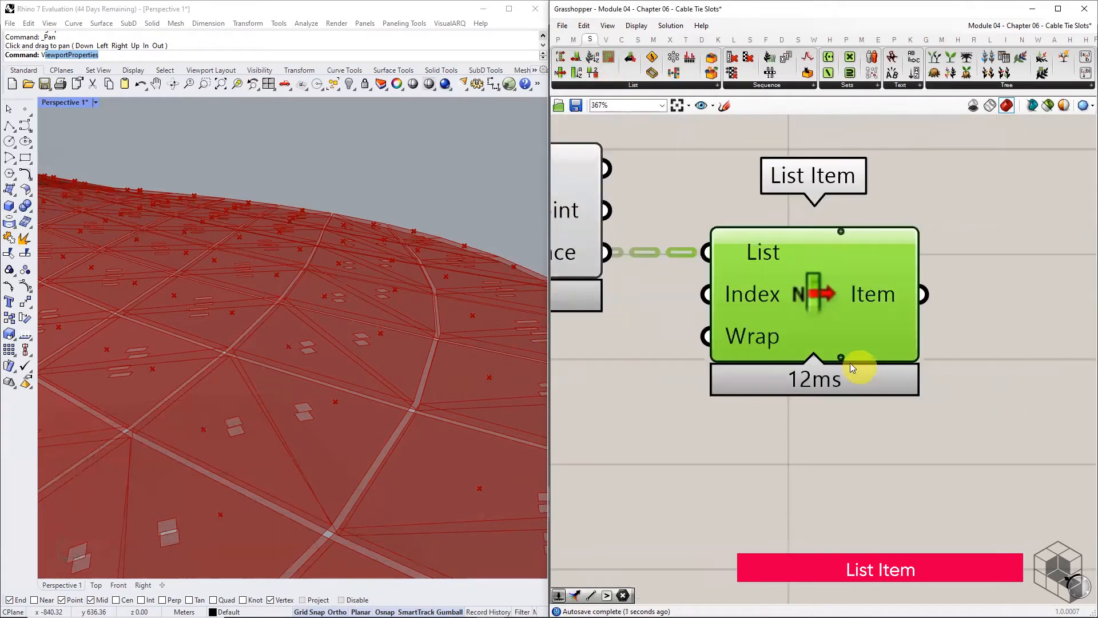
left_click(841, 358)
scroll(843, 357, "down", 4)
right_click_drag(929, 366, 811, 357)
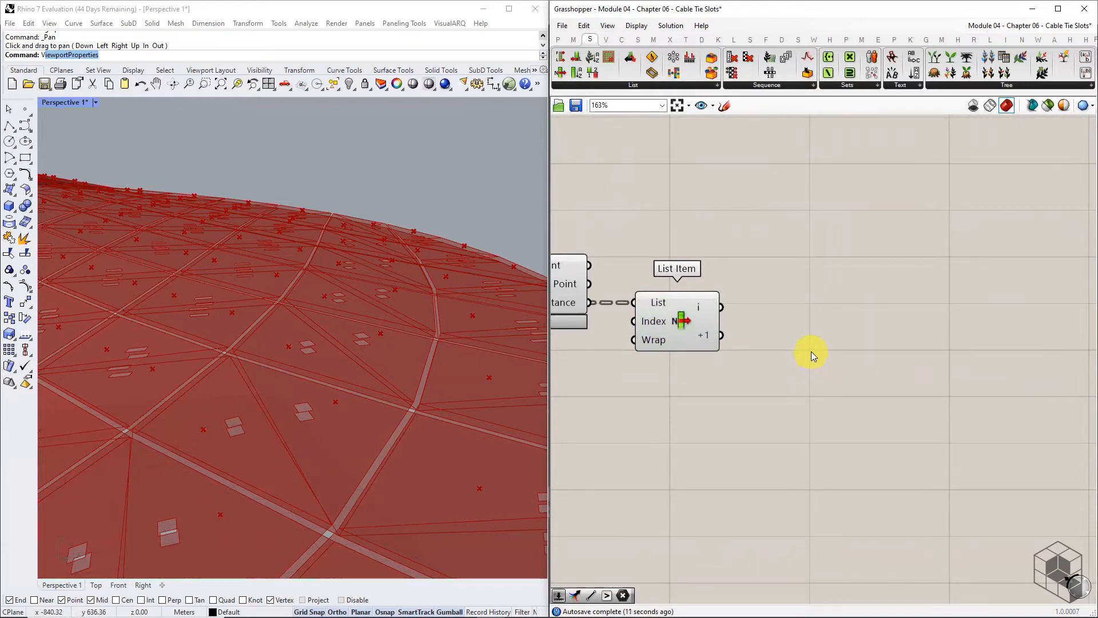
Add a Larger Than component comparing List Item's i output as First Number with its +1 output as Second Number.
left_click(574, 40)
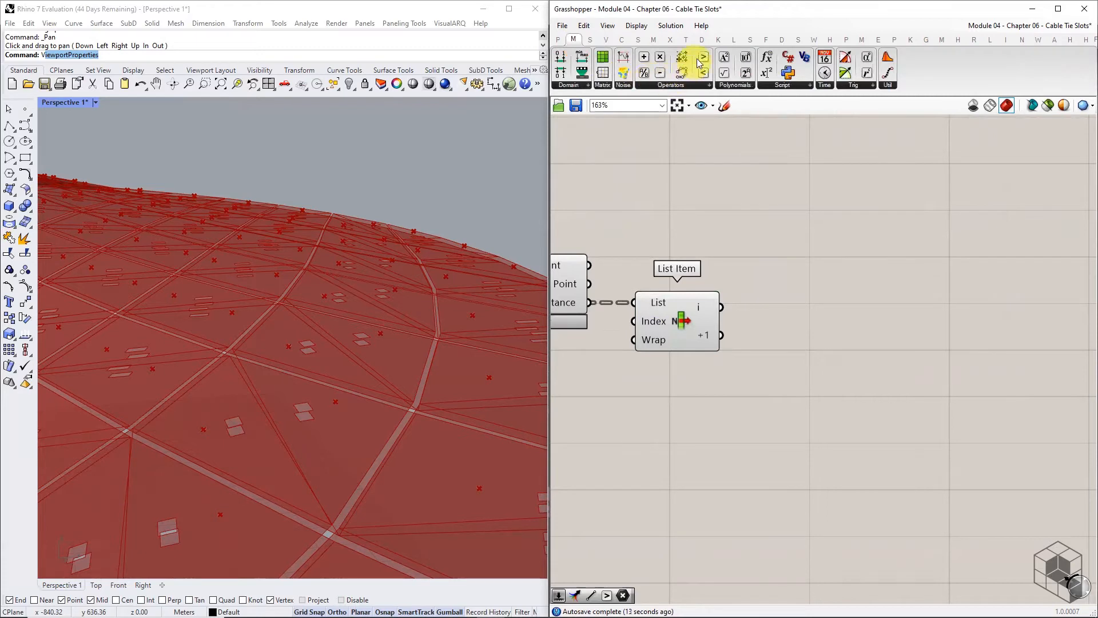
left_click_drag(817, 336, 858, 327)
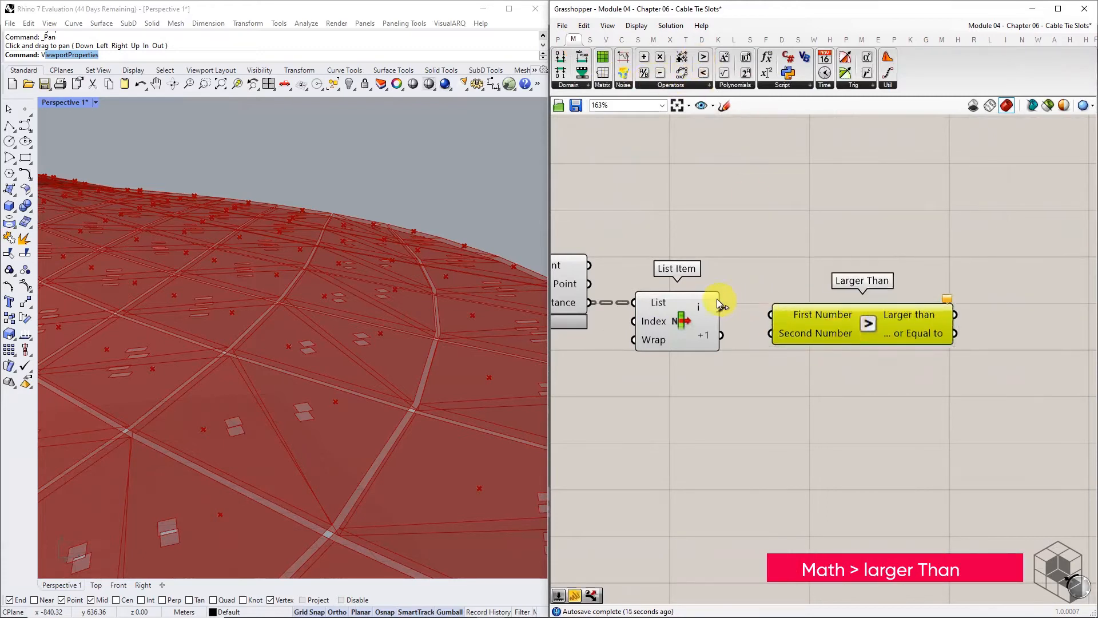
left_click_drag(723, 338, 795, 336)
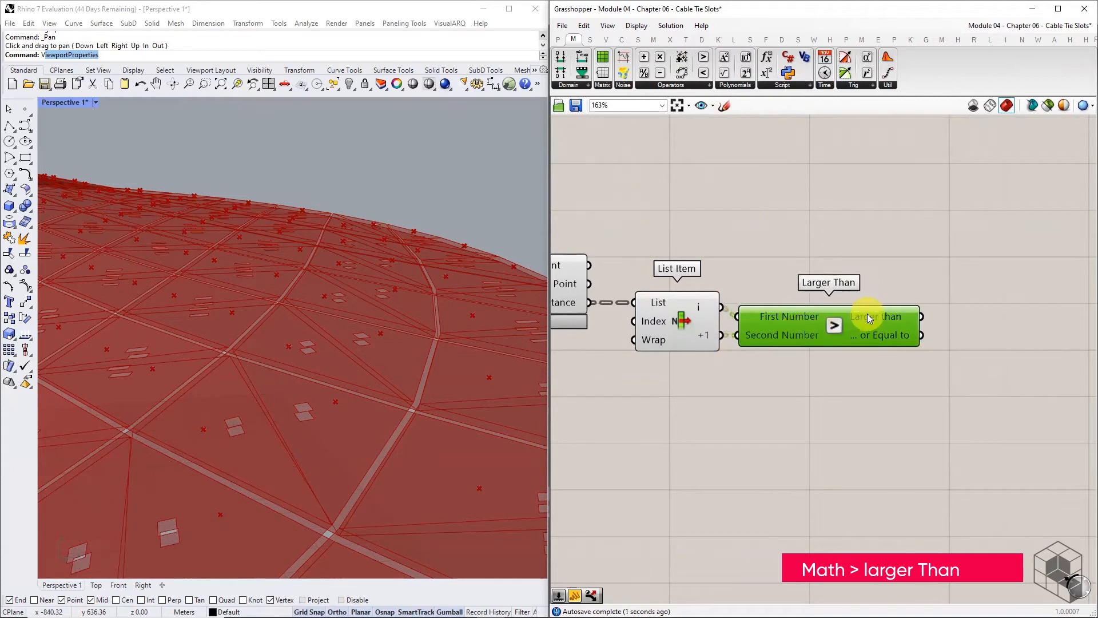
Check the Larger than output's values in a temporary Panel and delete the Panel.
mouse_move(869, 318)
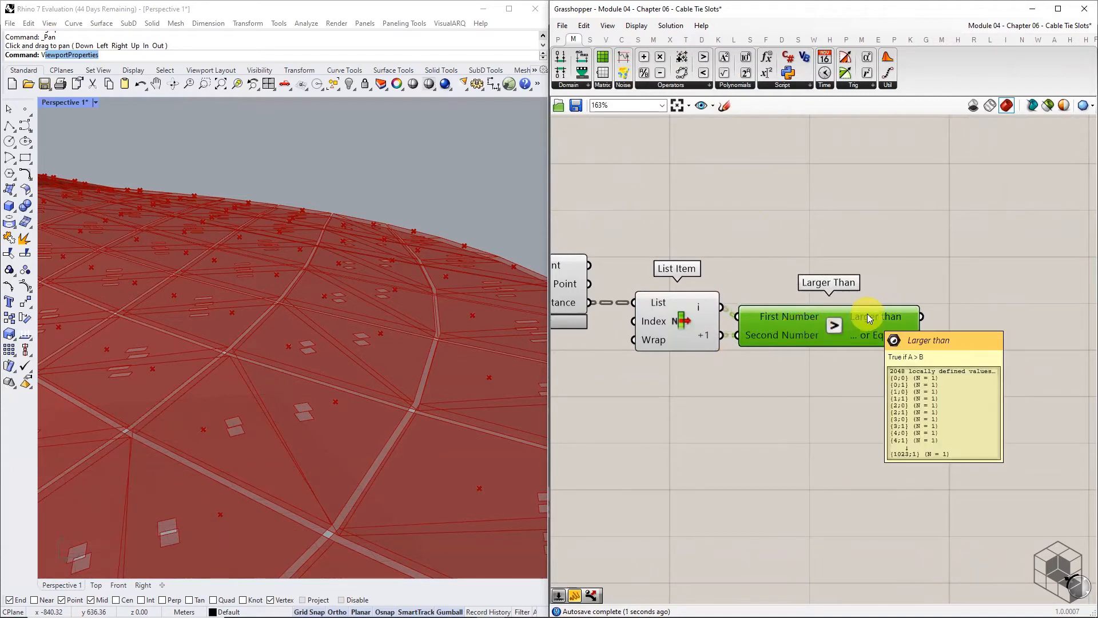
left_click(558, 40)
left_click_drag(816, 155, 1004, 327)
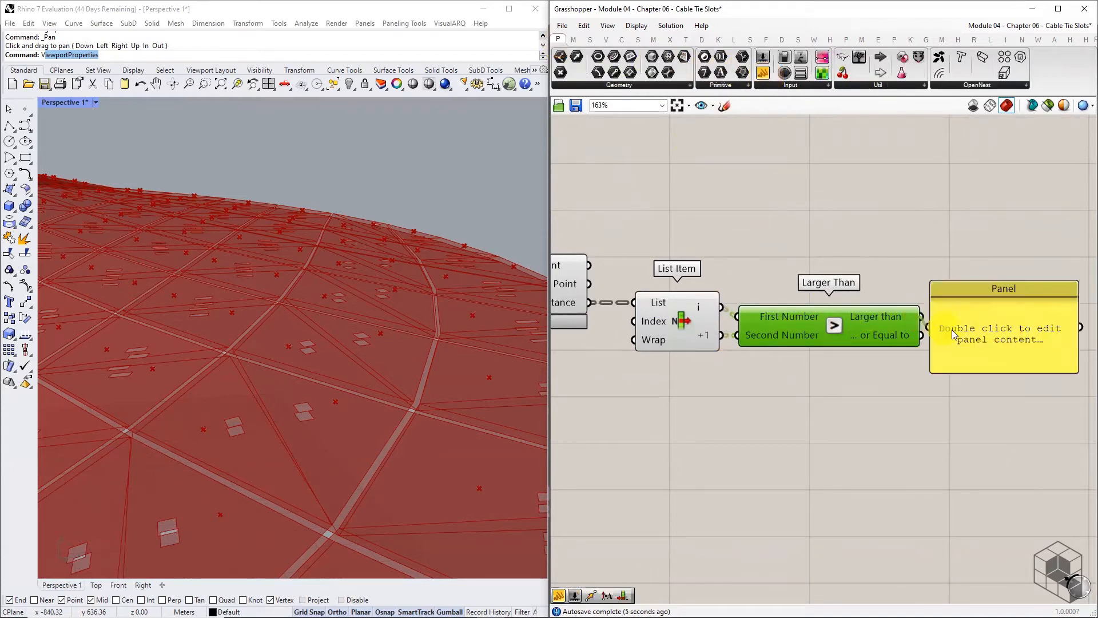
left_click_drag(1073, 302, 1074, 345)
left_click(1010, 343)
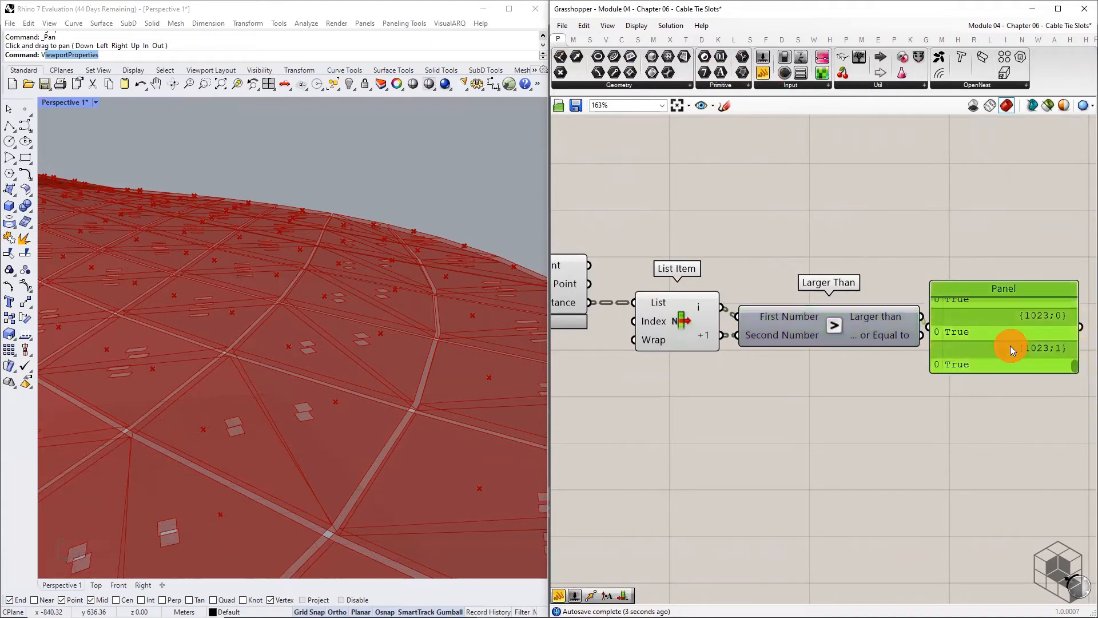
key("Delete")
Add a Dispatch component and connect the Warp Faces with Slots parameter to its List input.
scroll(979, 341, "down", 3)
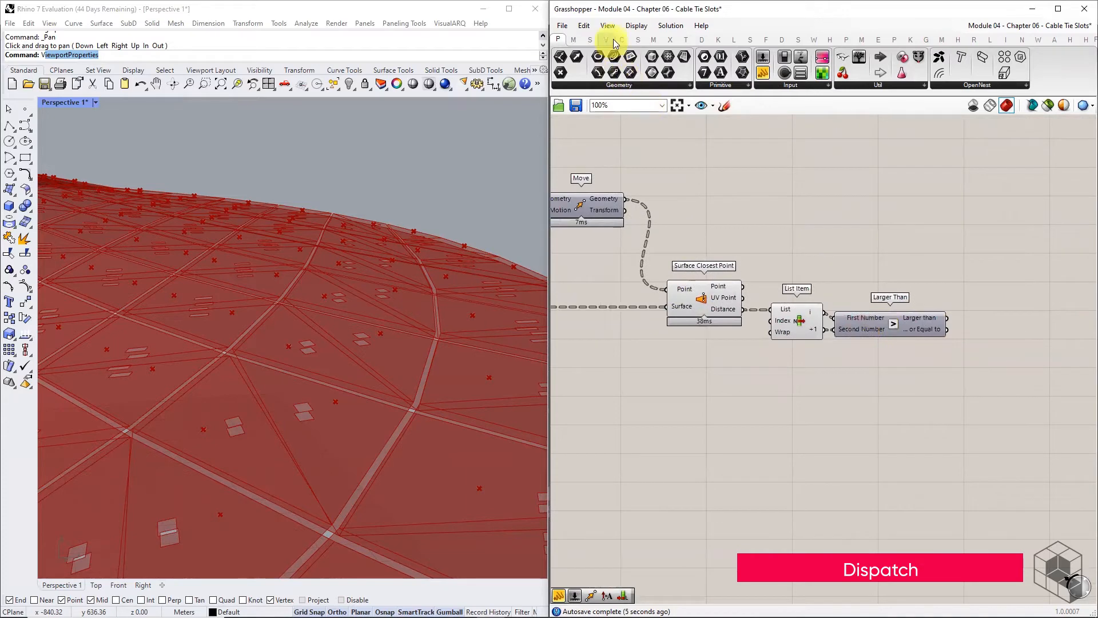
left_click(591, 40)
left_click(607, 86)
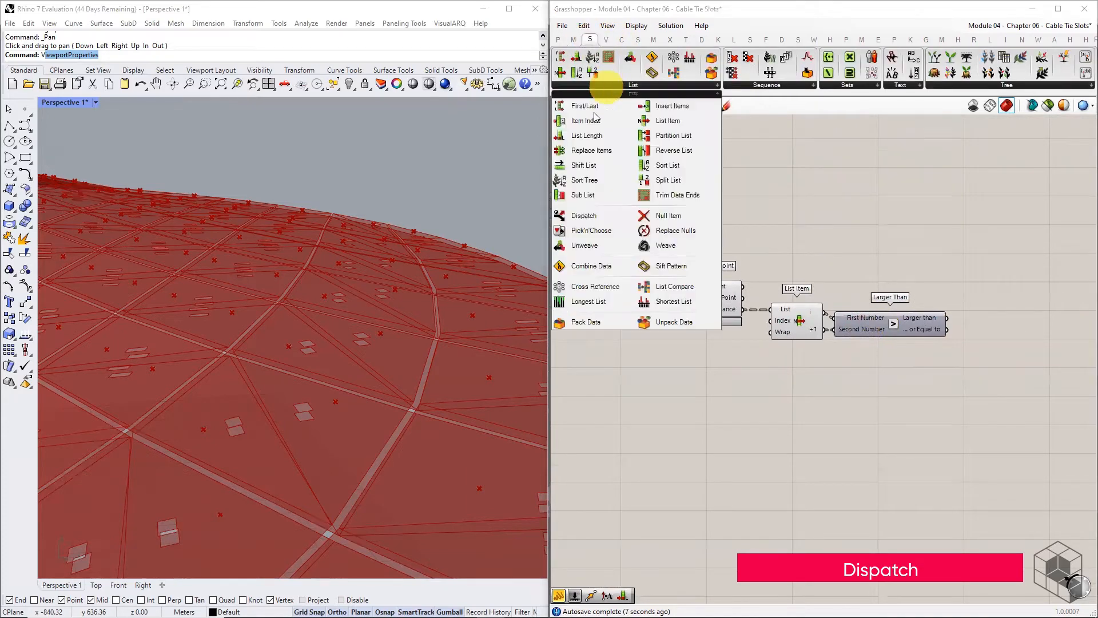
left_click_drag(586, 216, 901, 228)
left_click(967, 222)
scroll(967, 222, "down", 2)
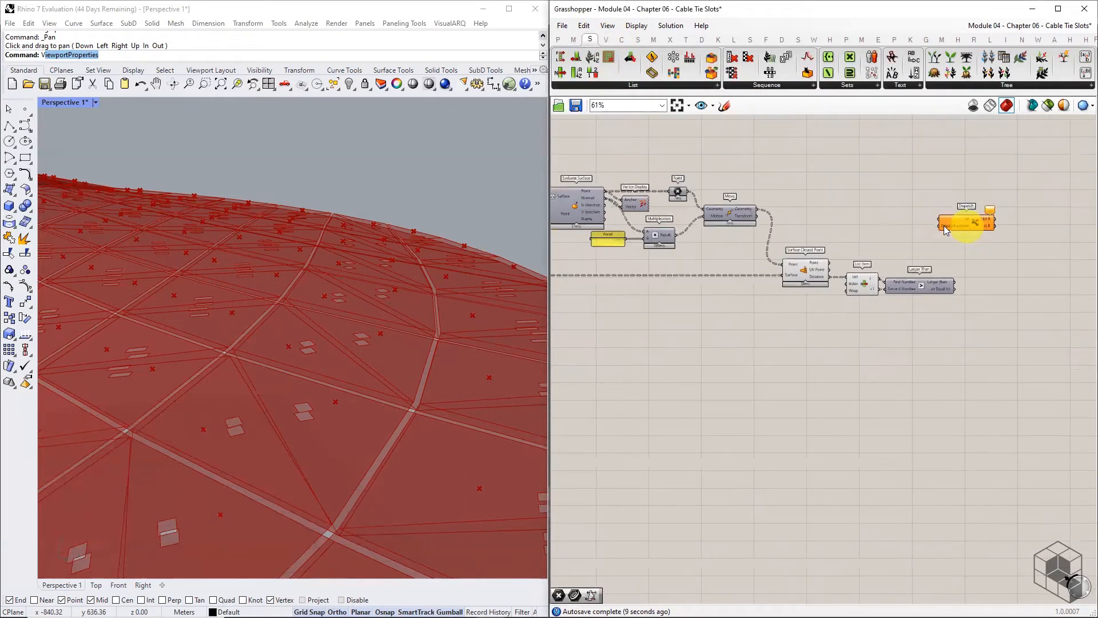
right_click_drag(695, 199, 793, 197)
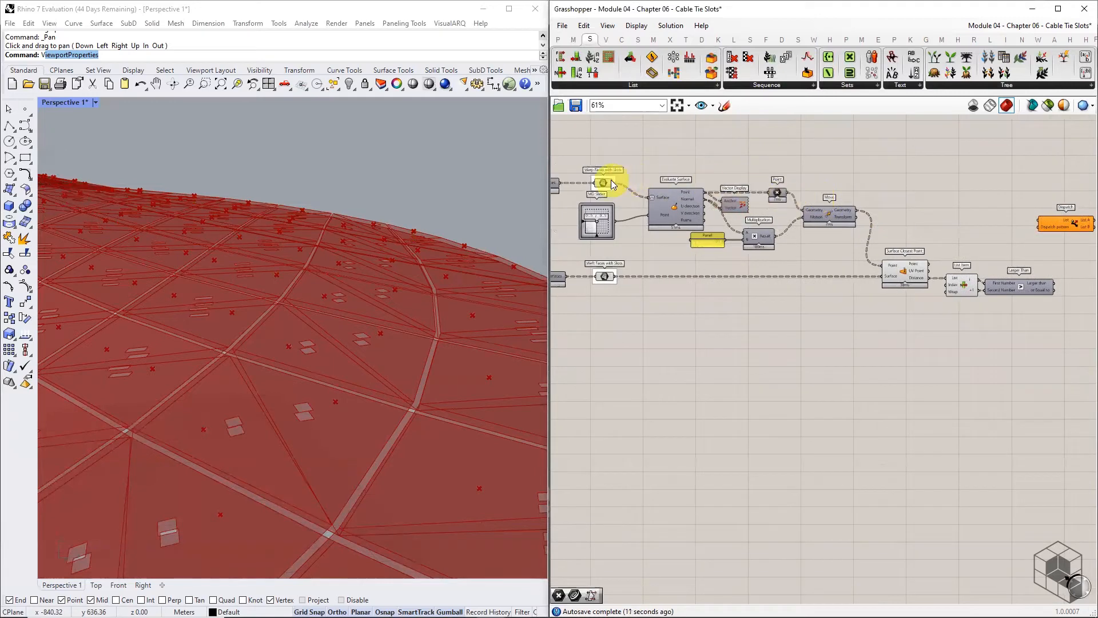
left_click_drag(612, 184, 1074, 190)
right_click_drag(1074, 191, 767, 230)
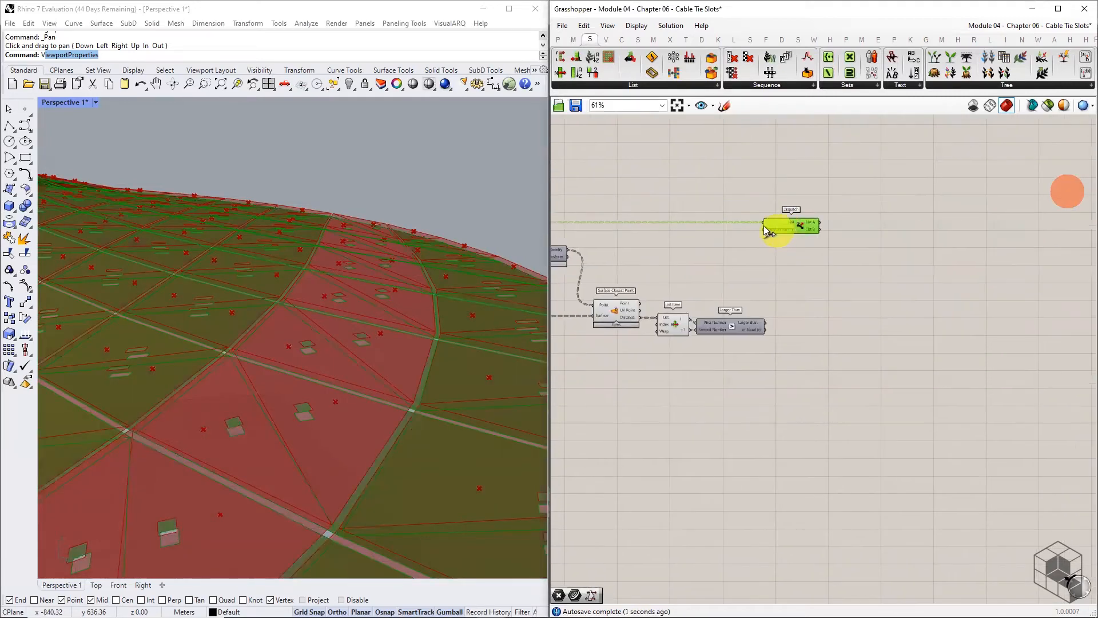
Insert a Relay on Dispatch's List wire, move Dispatch lower, and connect the Larger than output to its Dispatch pattern.
scroll(766, 230, "up", 2)
double_click(743, 221)
left_click_drag(800, 232, 841, 317)
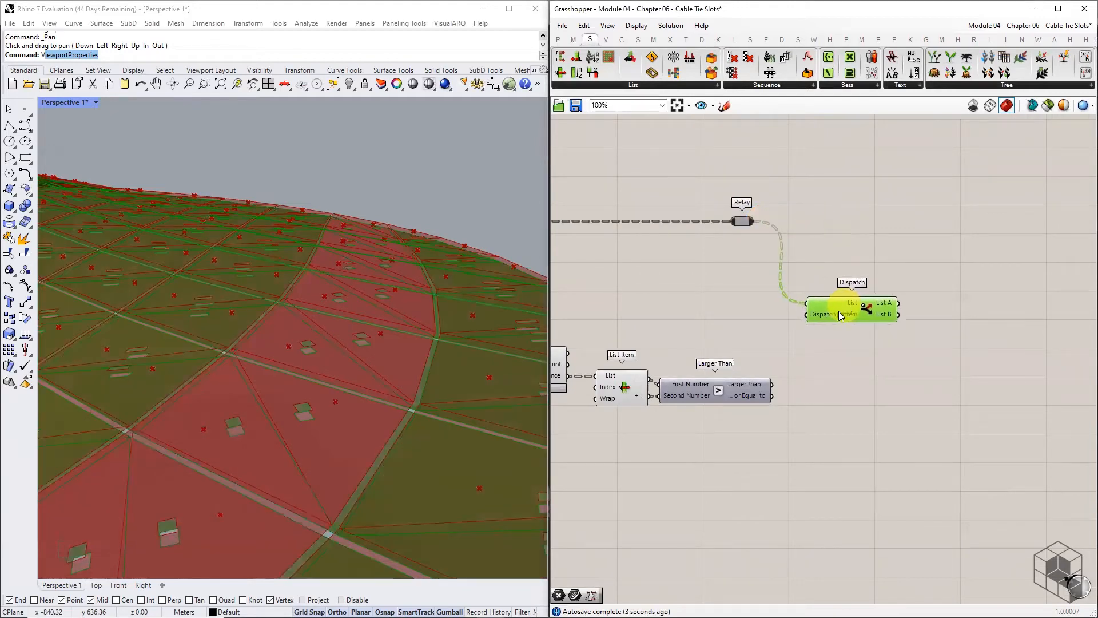
left_click_drag(770, 388, 808, 315)
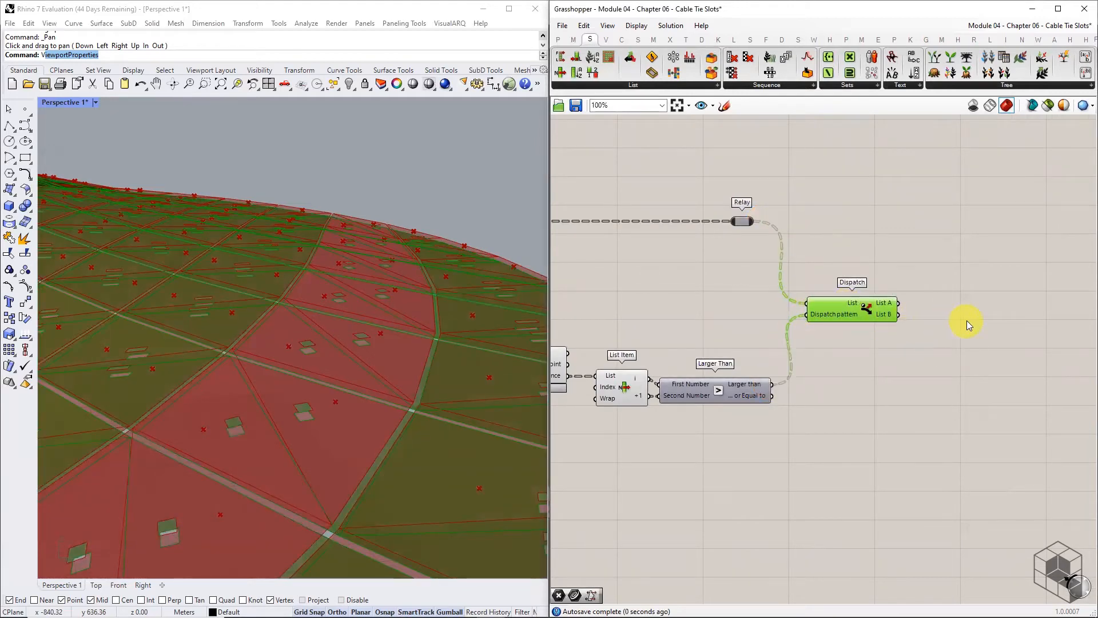
Add a Flip component after Dispatch and feed Dispatch's List B into its Surface input.
right_click_drag(966, 325, 858, 317)
left_click(638, 40)
left_click(836, 86)
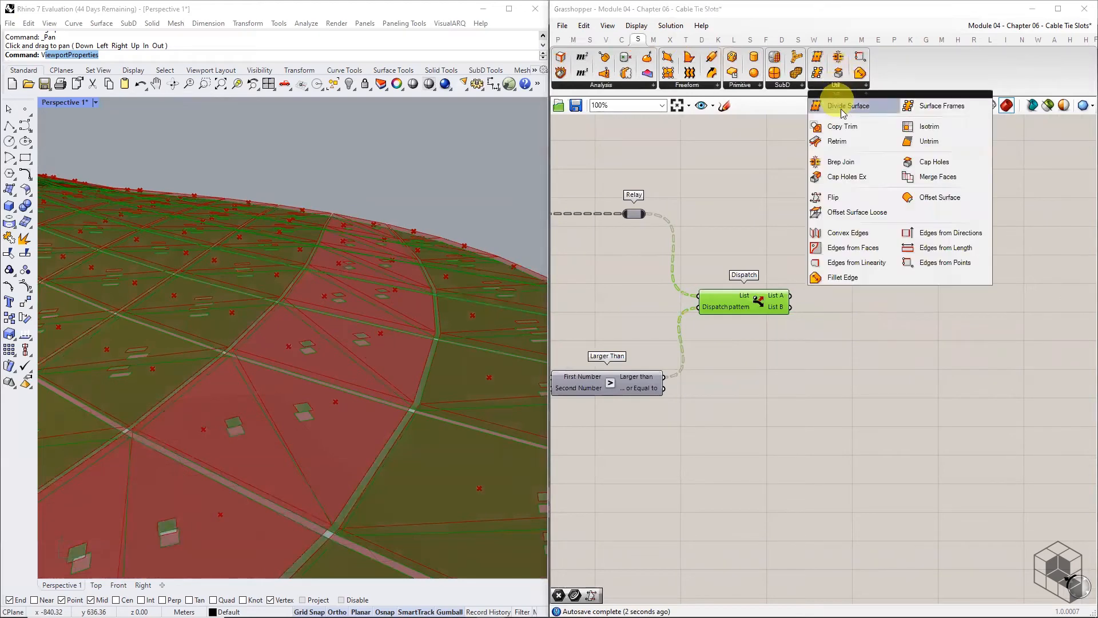
left_click(841, 197)
left_click(838, 324)
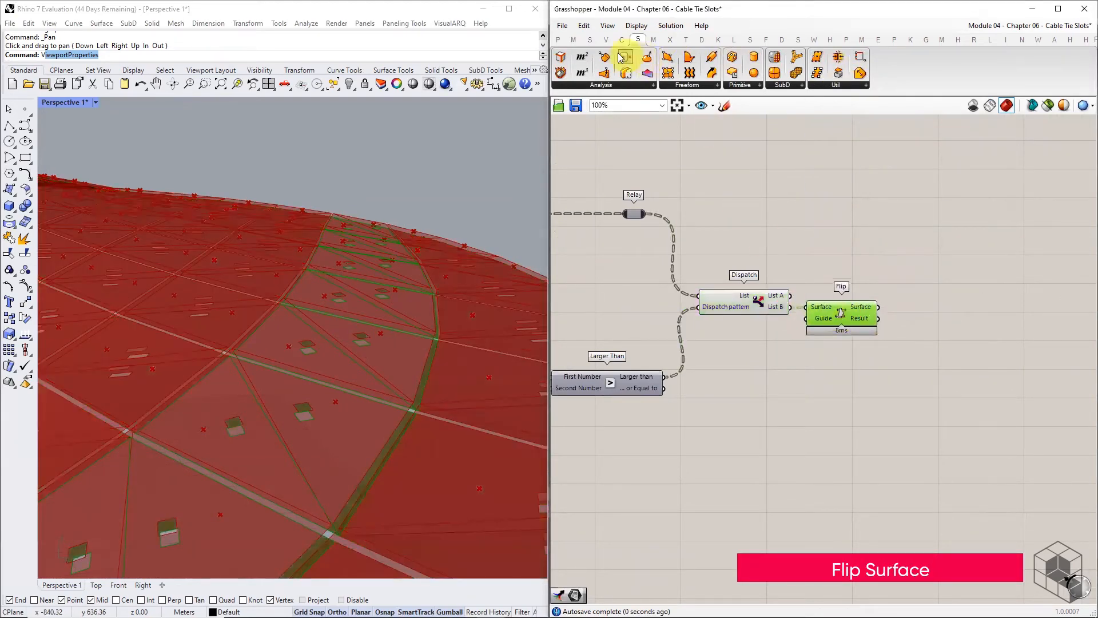
Add a Merge component and connect Dispatch's List A to its first input and Flip's Surface output to its second.
left_click(589, 40)
left_click(998, 84)
left_click(1041, 220)
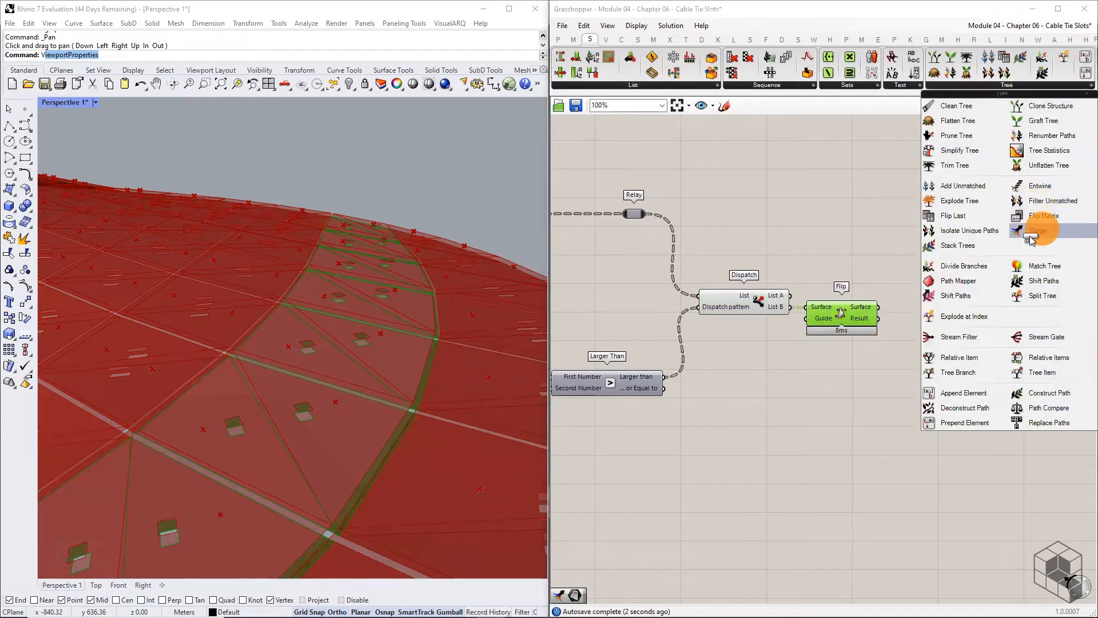
left_click(928, 308)
left_click_drag(789, 295, 900, 297)
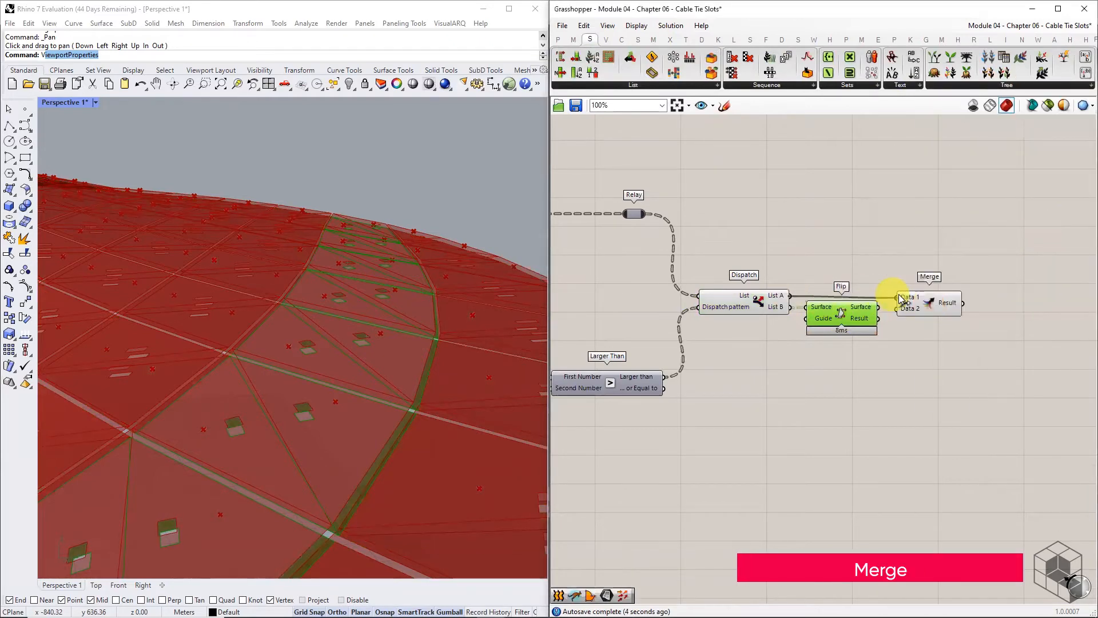
left_click(928, 302)
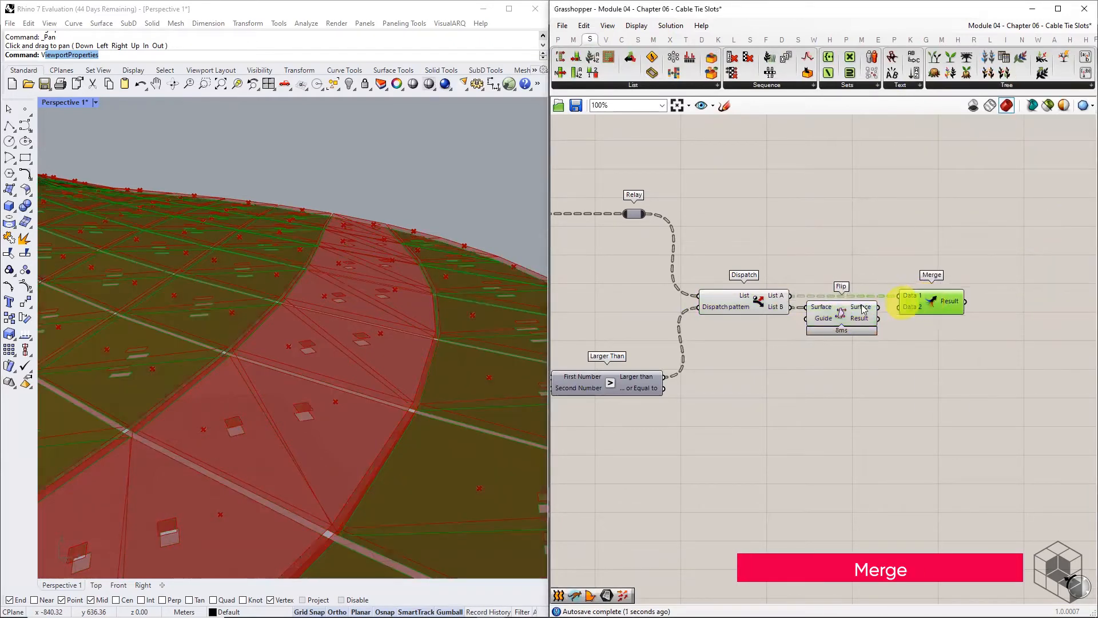
left_click_drag(878, 307, 899, 307)
Align Merge with Flip and add a Surface parameter fed by Merge's Result output.
scroll(1019, 342, "up", 3)
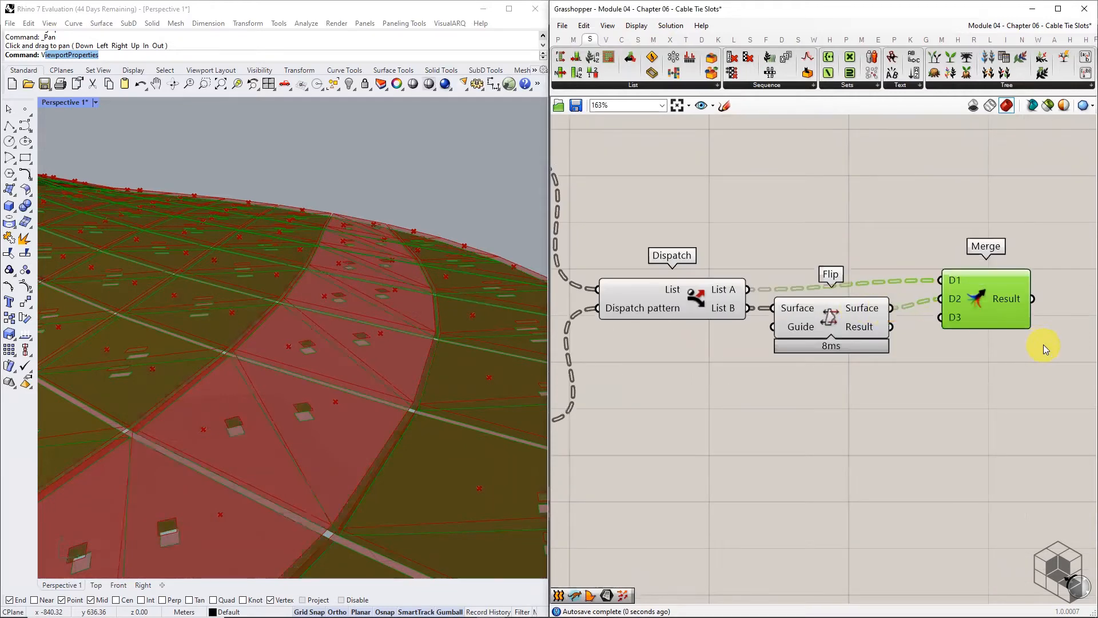
right_click_drag(1043, 345, 929, 339)
left_click_drag(879, 302, 867, 311)
mouse_move(893, 300)
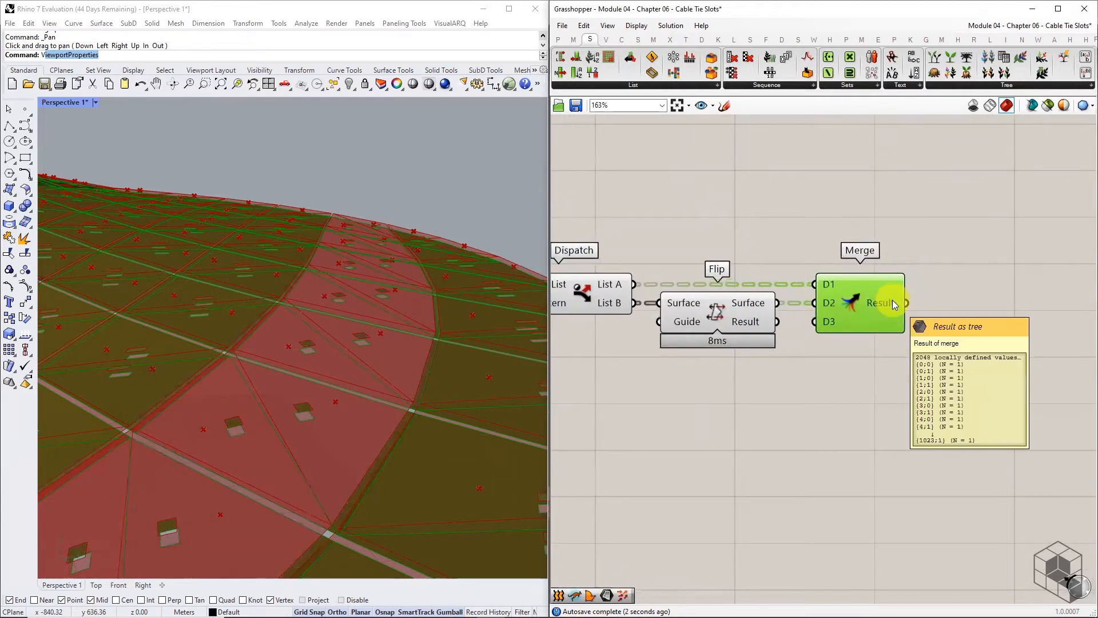
left_click(558, 39)
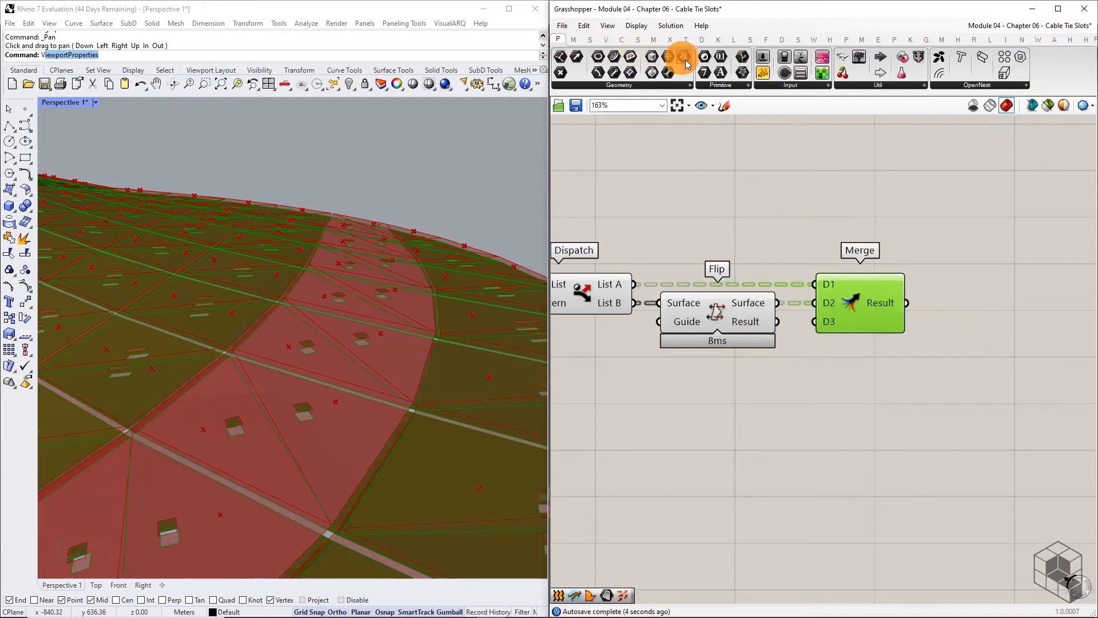
left_click(995, 302)
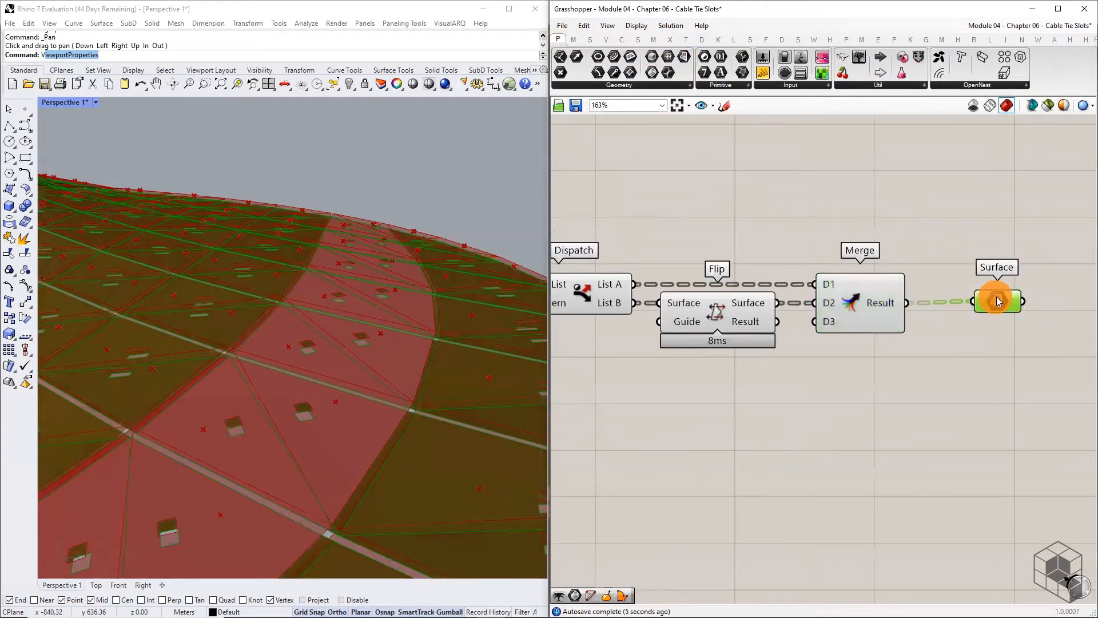
Duplicate the MD Slider, Evaluate Surface and Vector Display components and place the copies beside the merged Surface parameter.
scroll(995, 302, "down", 6)
right_click_drag(630, 278, 707, 277)
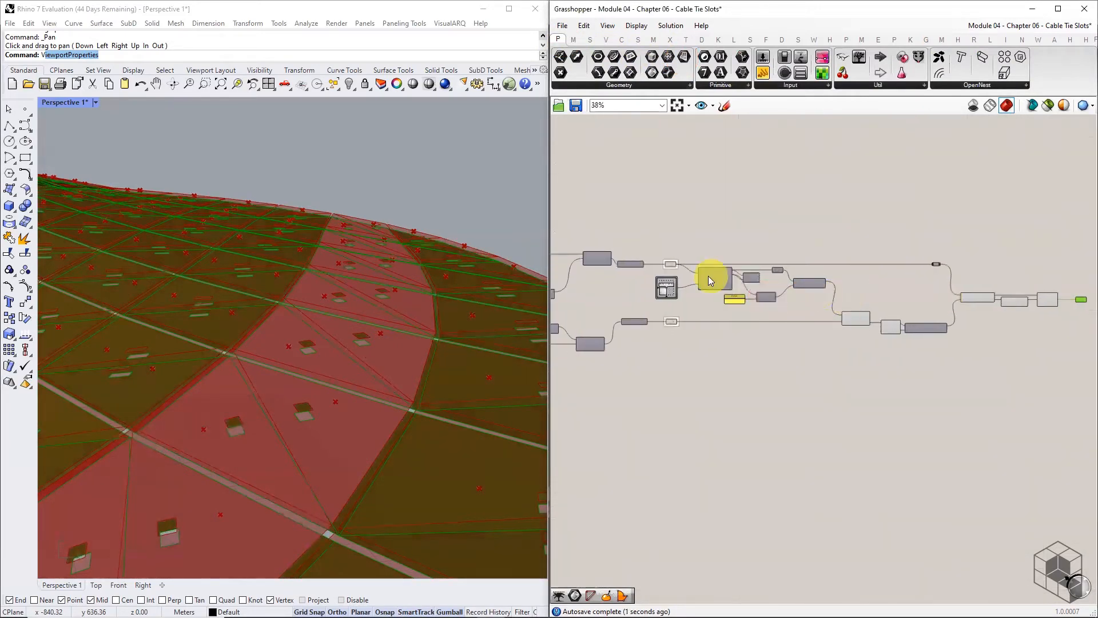
scroll(707, 278, "up", 3)
left_click(723, 286)
left_click(790, 278, "shift")
left_click(638, 305, "shift")
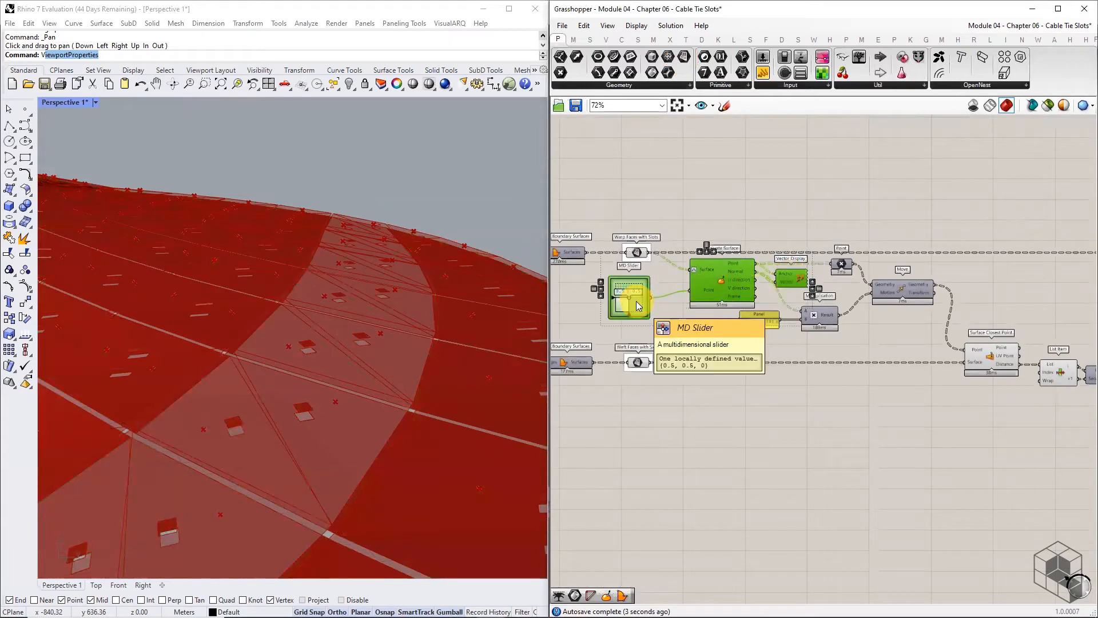
key("ctrl+c")
key("ctrl+v")
scroll(704, 283, "down", 2)
left_click_drag(721, 286, 1003, 290)
right_click_drag(1004, 291, 753, 288)
left_click_drag(753, 289, 1017, 290)
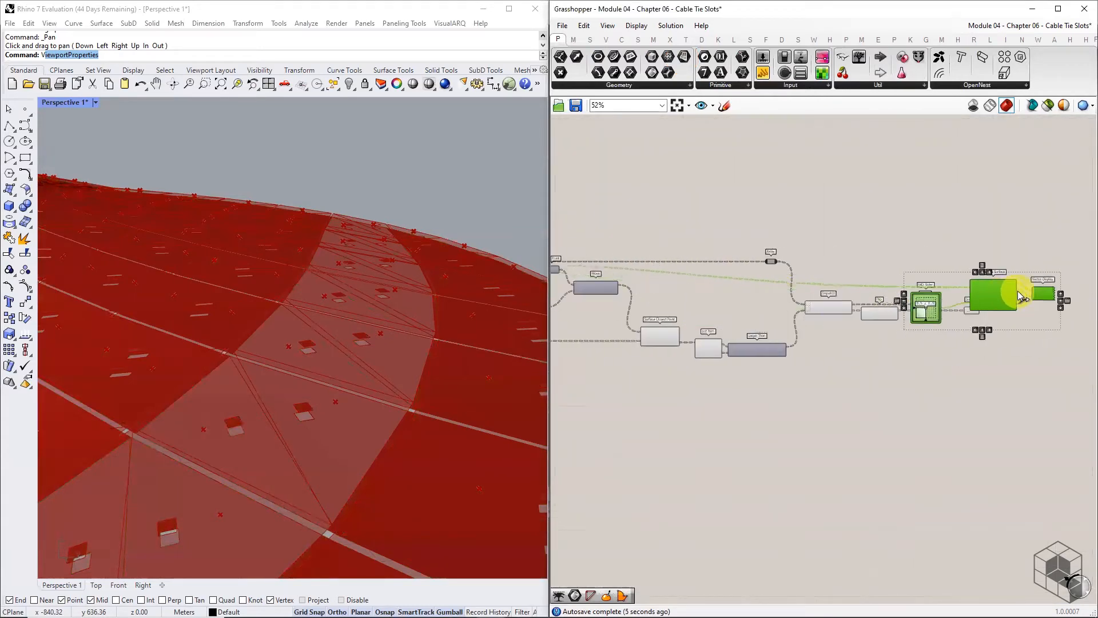
right_click_drag(1017, 291, 875, 292)
left_click_drag(875, 291, 945, 339)
Connect the merged Surface parameter to the copied Evaluate Surface, turn on the copied Vector Display's preview and inspect the face normals.
scroll(852, 313, "up", 5)
left_click_drag(825, 302, 955, 358)
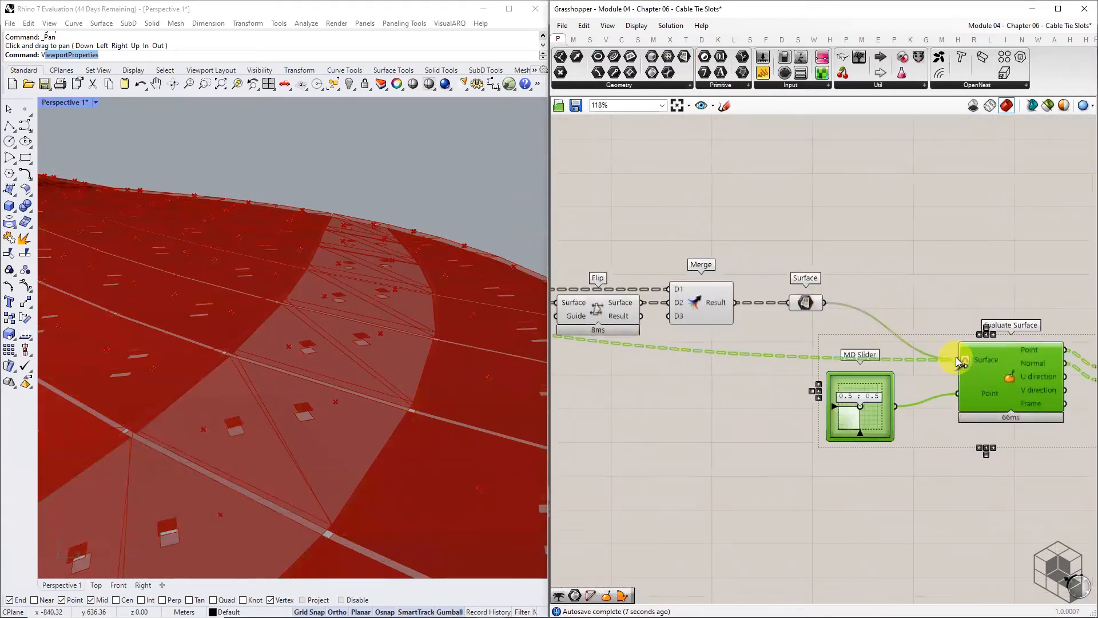
right_click_drag(985, 286, 740, 274)
left_click(816, 284)
left_click(887, 358)
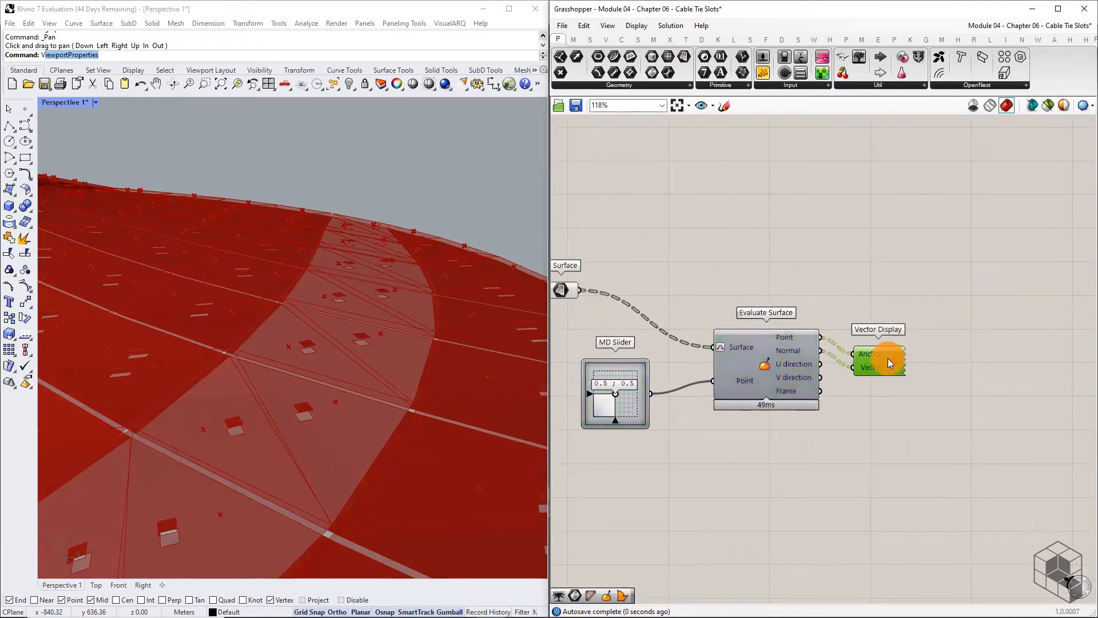
middle_click(888, 357)
left_click(905, 336)
right_click_drag(515, 313, 465, 326)
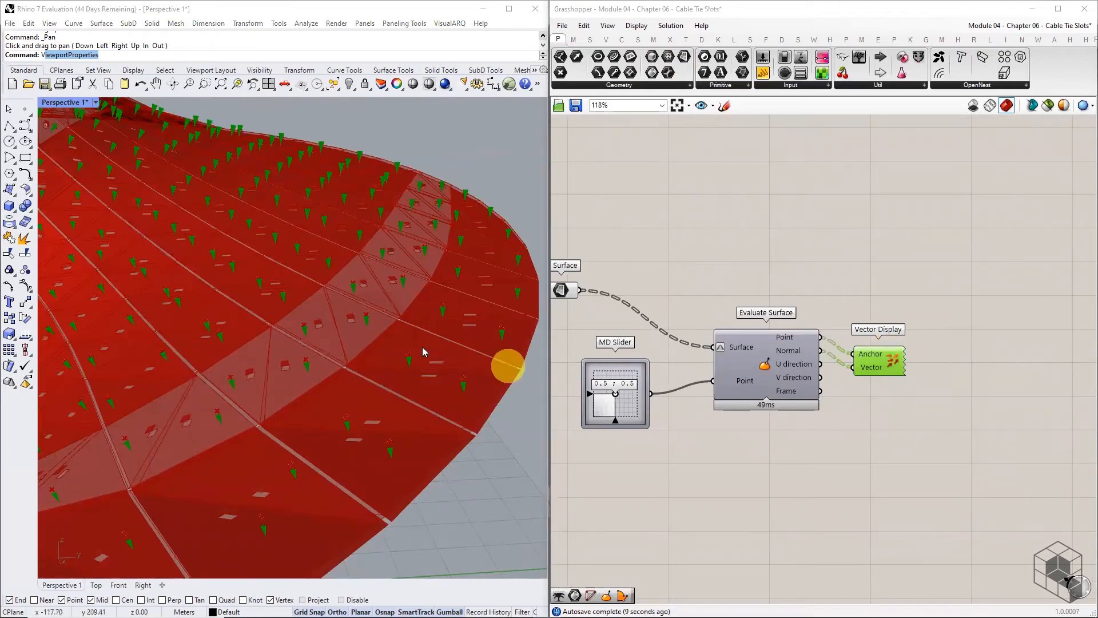
right_click_drag(507, 362, 439, 311)
scroll(460, 278, "down", 8)
scroll(147, 314, "up", 8)
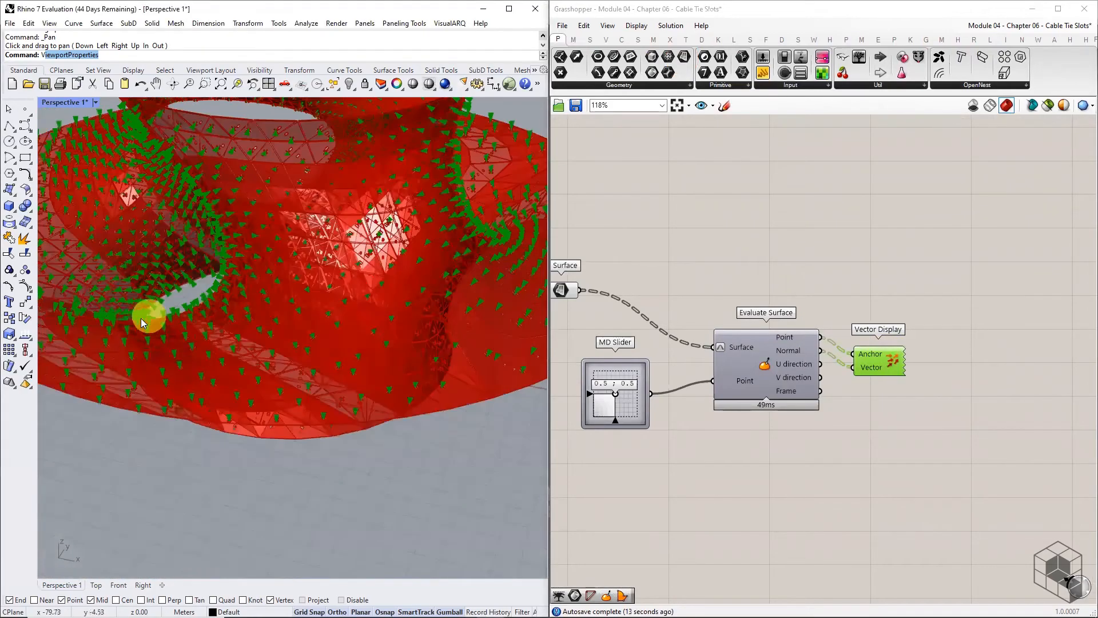
right_click_drag(147, 314, 283, 296)
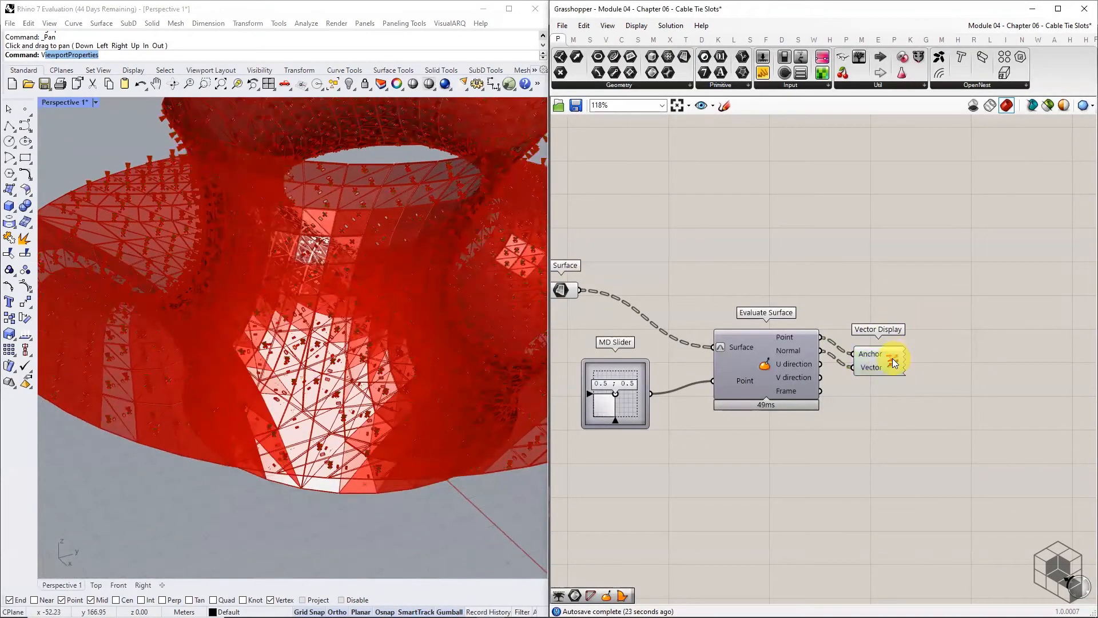
Delete the copied MD Slider, Evaluate Surface and Vector Display used for the normal check.
left_click_drag(892, 358, 897, 345)
left_click_drag(944, 309, 744, 398)
left_click(612, 413, "shift")
key("Delete")
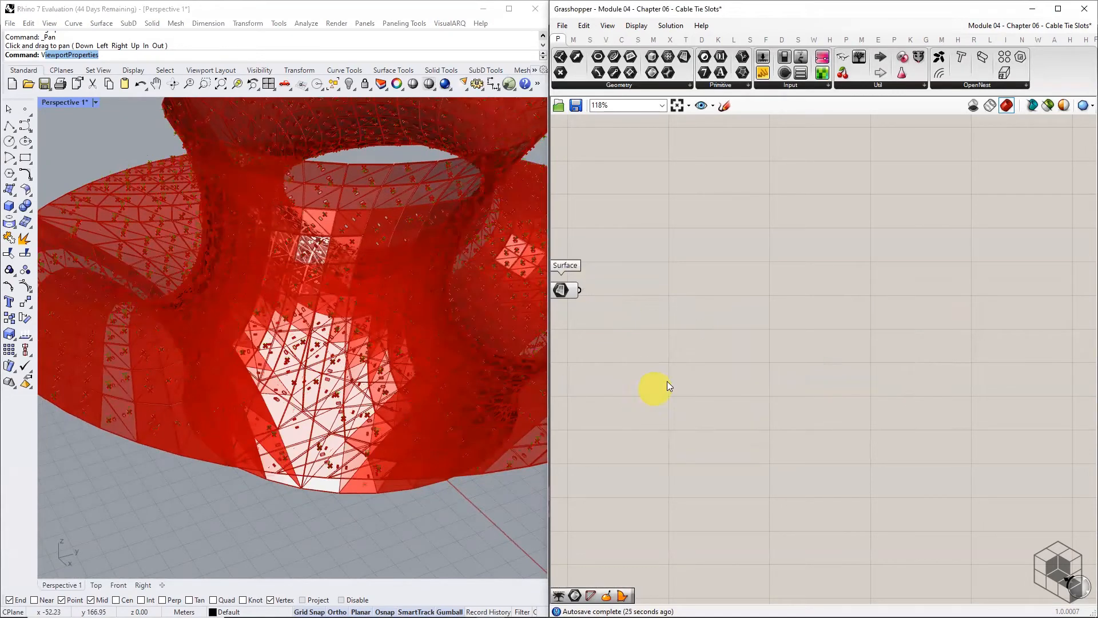
Move the merged Surface parameter away from Merge and group it with a blob outline named "Aligned Warp Faces with Slots".
right_click_drag(572, 375, 811, 353)
left_click_drag(801, 269, 863, 267)
middle_click(863, 266)
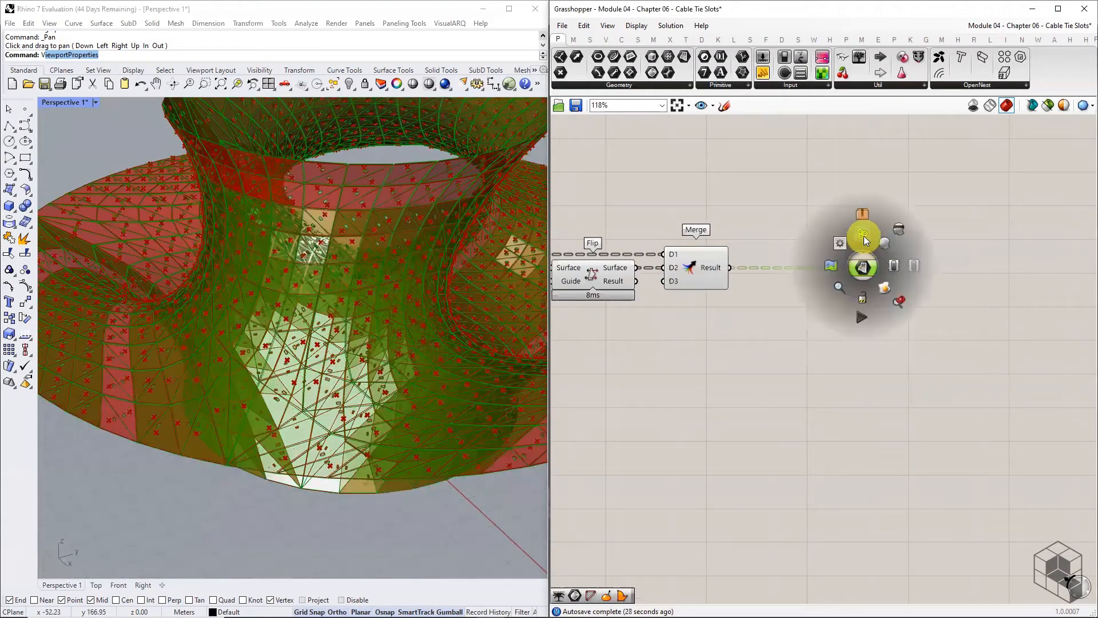
left_click(864, 237)
scroll(866, 251, "up", 2)
right_click(869, 261)
left_click(912, 309)
right_click(872, 257)
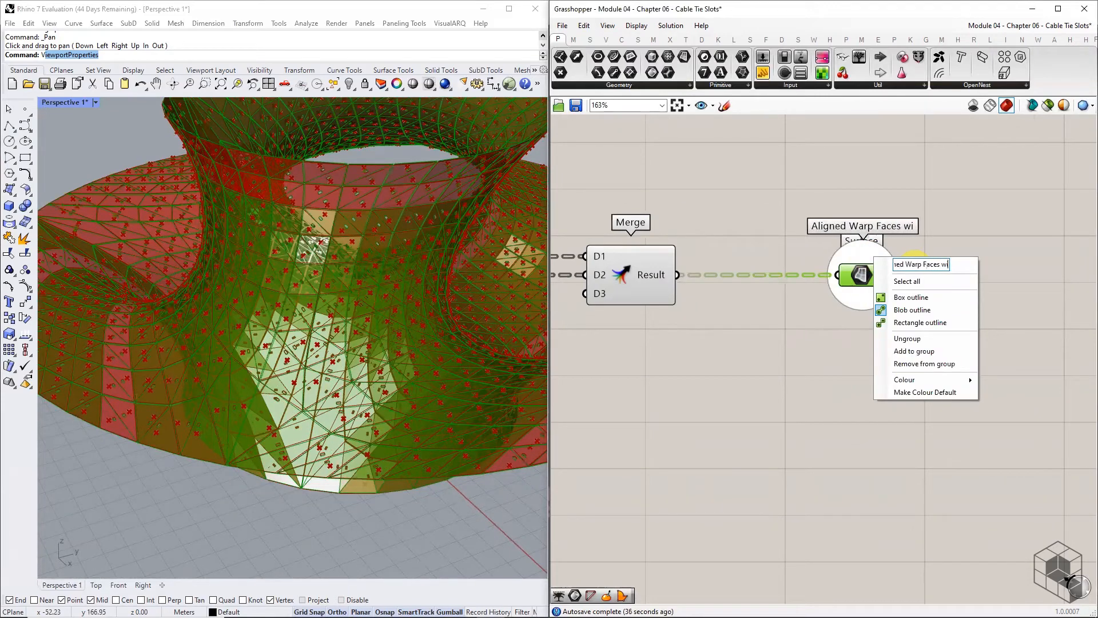
type("th Slots")
left_click(767, 153)
Turn off the preview of the alignment components, including Surface Closest Point, List Item, Dispatch, Flip and Merge.
right_click_drag(731, 301, 906, 269)
scroll(903, 268, "down", 3)
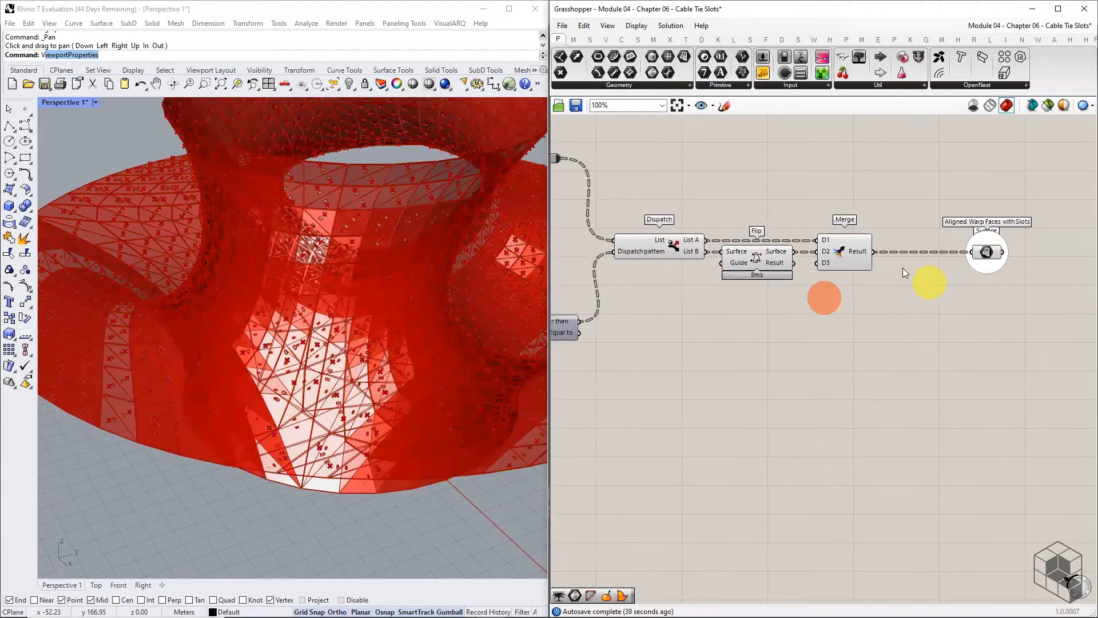
left_click_drag(900, 176, 695, 282)
middle_click(763, 255)
left_click(800, 218)
left_click(874, 286)
scroll(876, 278, "down", 3)
right_click_drag(878, 295, 1022, 268)
left_click_drag(784, 226, 702, 286)
middle_click(731, 261)
left_click(766, 225)
left_click(704, 316)
right_click_drag(699, 320, 799, 306)
scroll(715, 290, "down", 2)
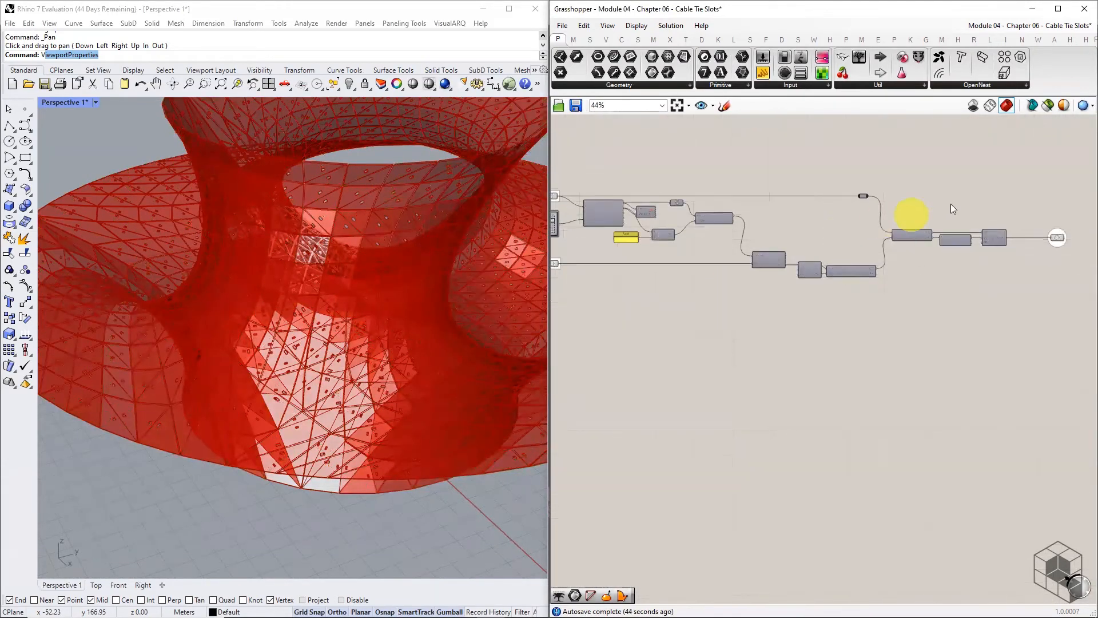
Reposition the MD Slider and alignment components, and shift the Aligned Warp Faces with Slots parameter further from Merge.
left_click_drag(1002, 170, 582, 244)
scroll(582, 244, "up", 3)
left_click(665, 234)
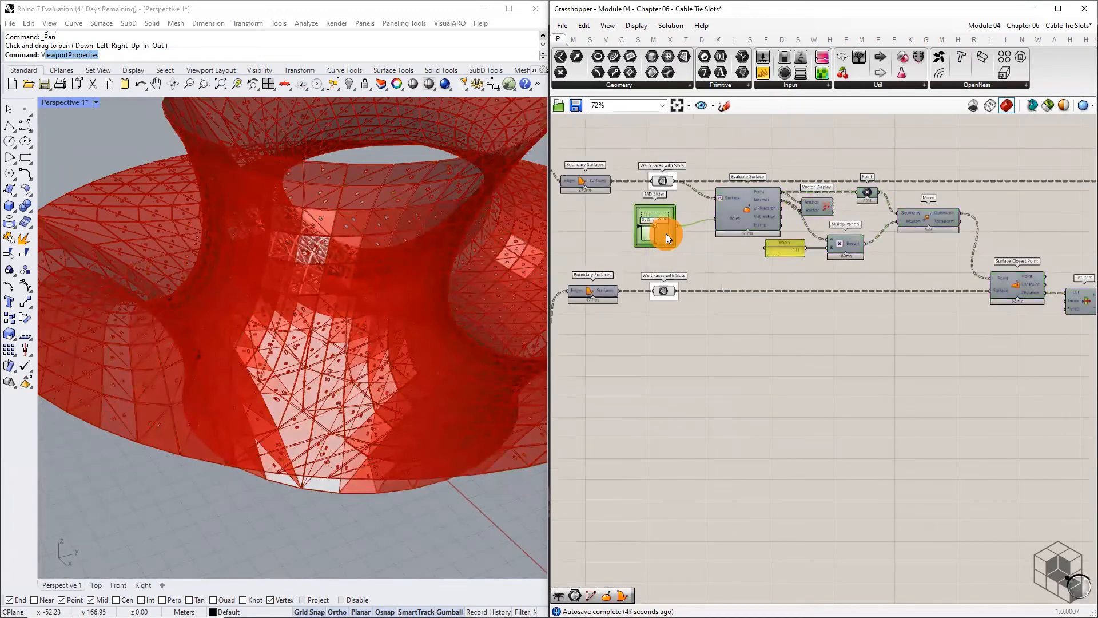
left_click_drag(666, 233, 693, 233)
scroll(693, 233, "down", 4)
left_click_drag(1007, 176, 665, 285)
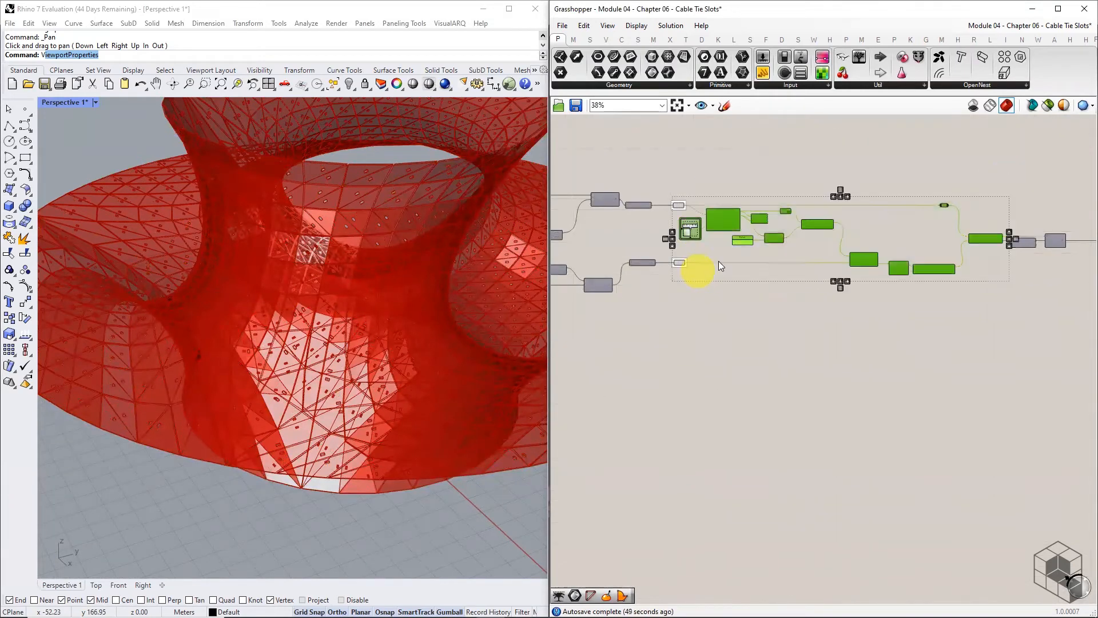
right_click_drag(1001, 266, 822, 263)
left_click_drag(824, 255, 821, 259, "shift")
scroll(755, 236, "down", 3)
left_click_drag(686, 228, 714, 229)
scroll(878, 234, "up", 6)
left_click_drag(828, 244, 916, 243)
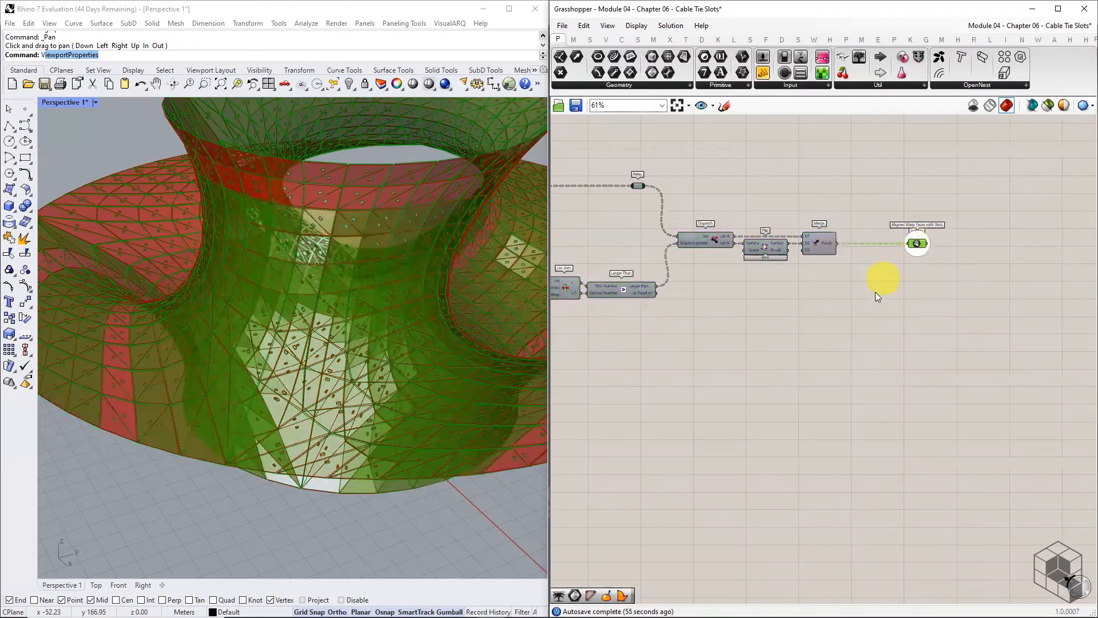
Group all alignment components from the MD Slider through Merge, leaving the named face parameters outside.
left_click(865, 295)
right_click_drag(818, 305, 921, 278)
scroll(919, 279, "down", 3)
left_click_drag(922, 188, 643, 273)
middle_click(716, 243)
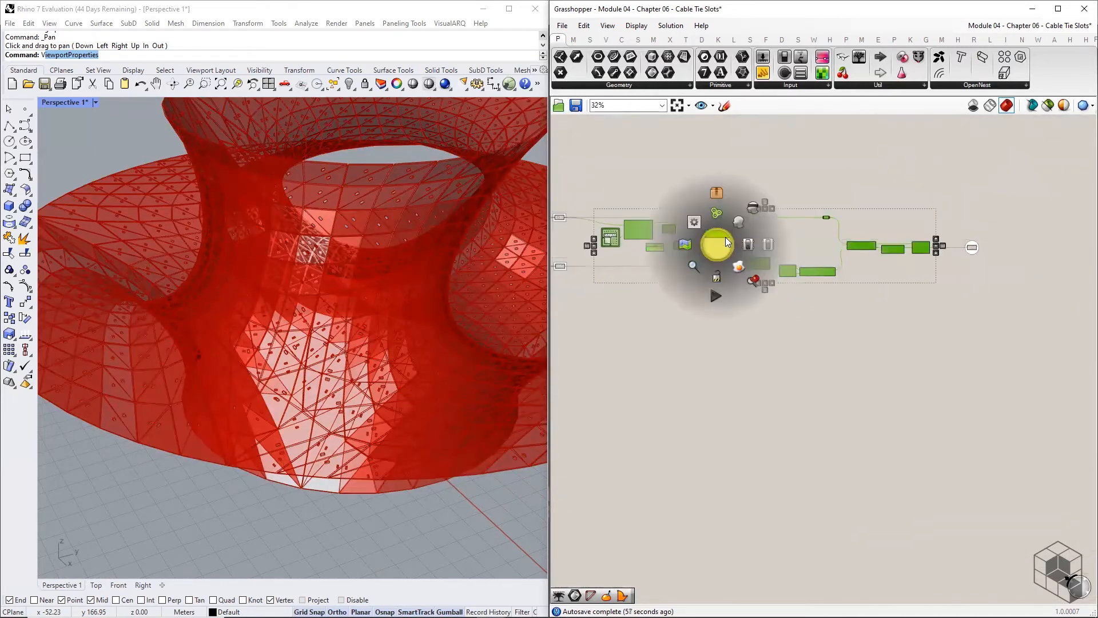
left_click(722, 202)
left_click(819, 312)
Check the Aligned Warp Faces with Slots parameter's data and duplicate the alignment group directly below the original.
scroll(1046, 240, "up", 6)
left_click(818, 306)
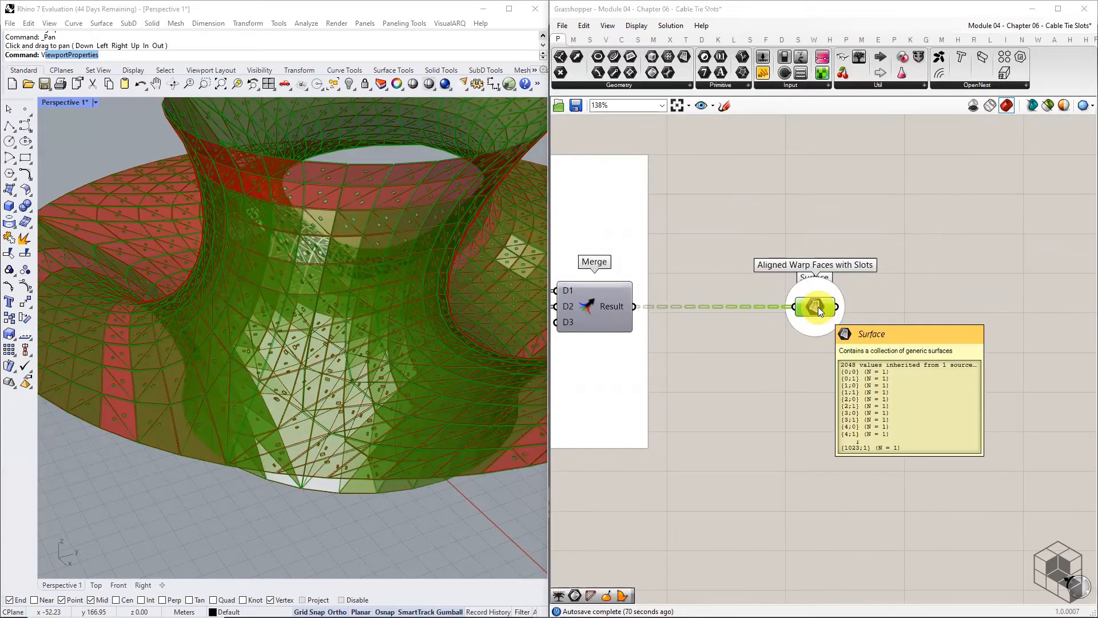
scroll(938, 301, "down", 4)
right_click_drag(760, 331, 948, 282)
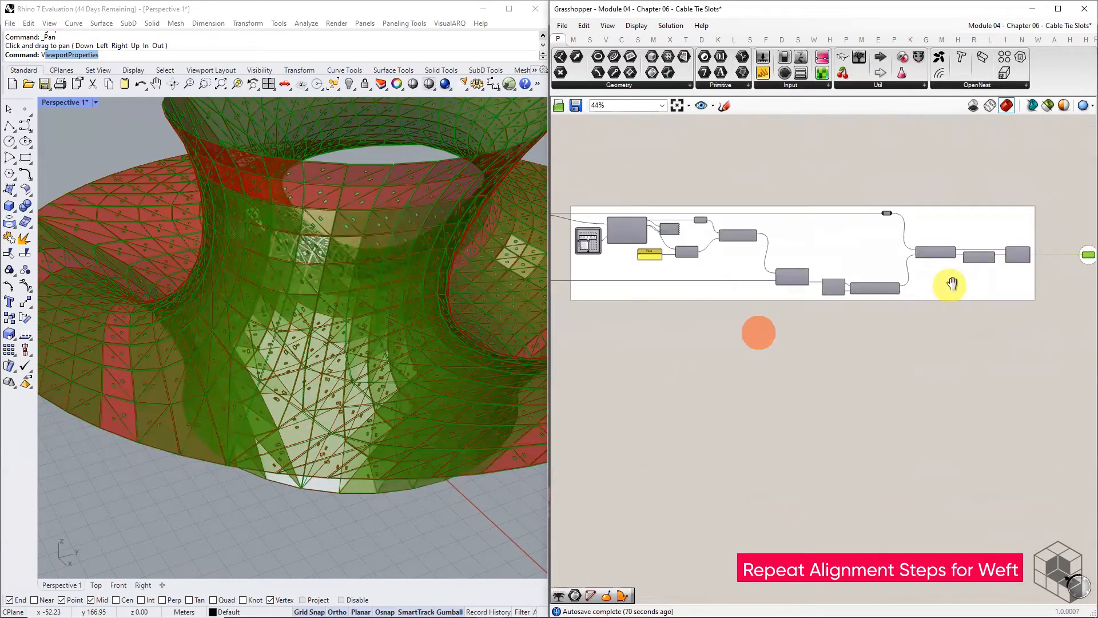
scroll(973, 252, "down", 3)
left_click_drag(981, 222, 726, 305)
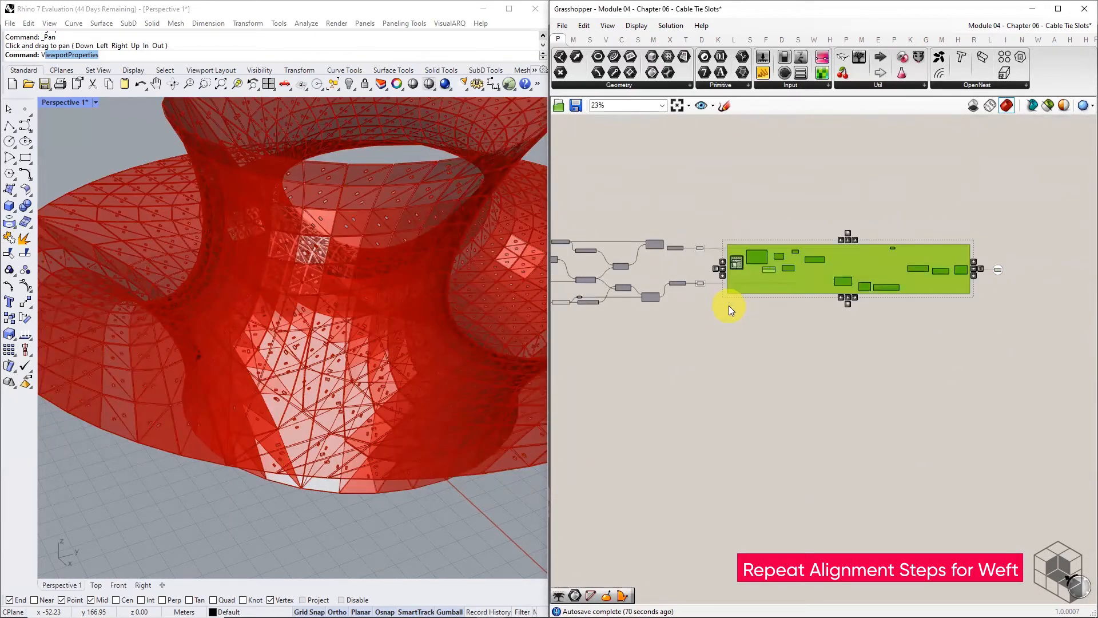
left_click_drag(786, 286, 784, 349, "alt")
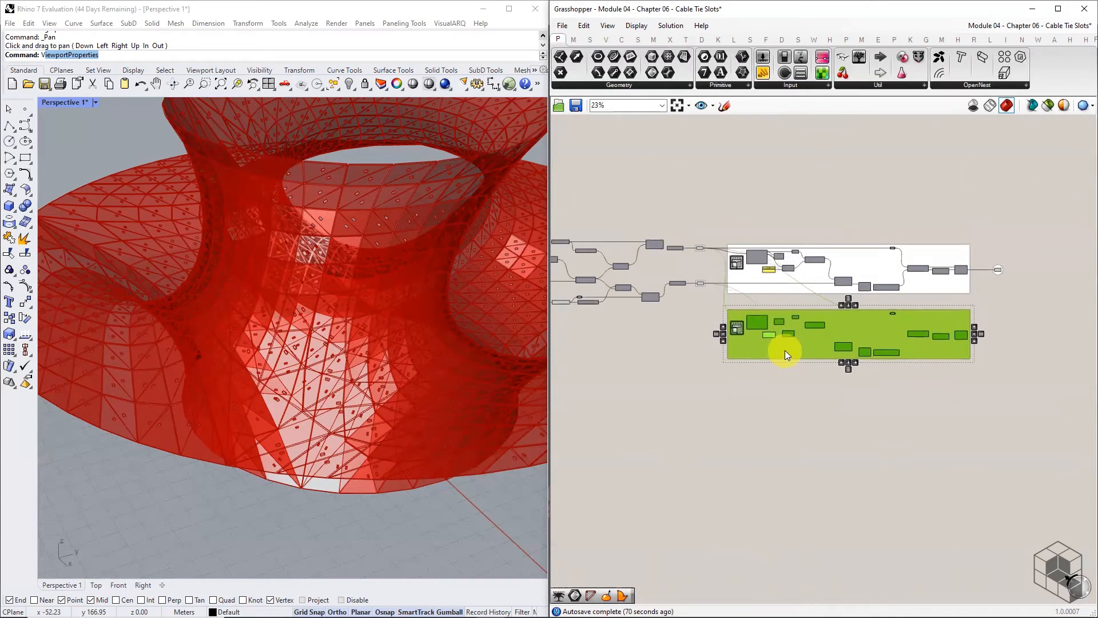
Connect the Weft Faces with Slots parameter to the Evaluate Surface input and the Relay of the copied alignment group.
left_click(692, 299)
scroll(666, 282, "up", 7)
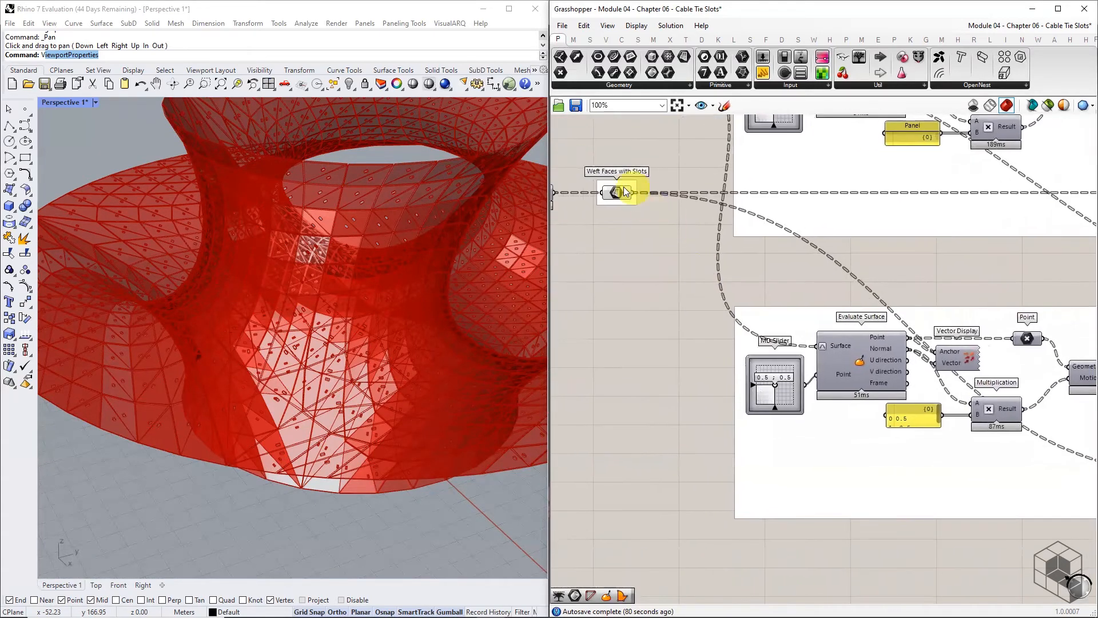
left_click_drag(634, 193, 792, 333)
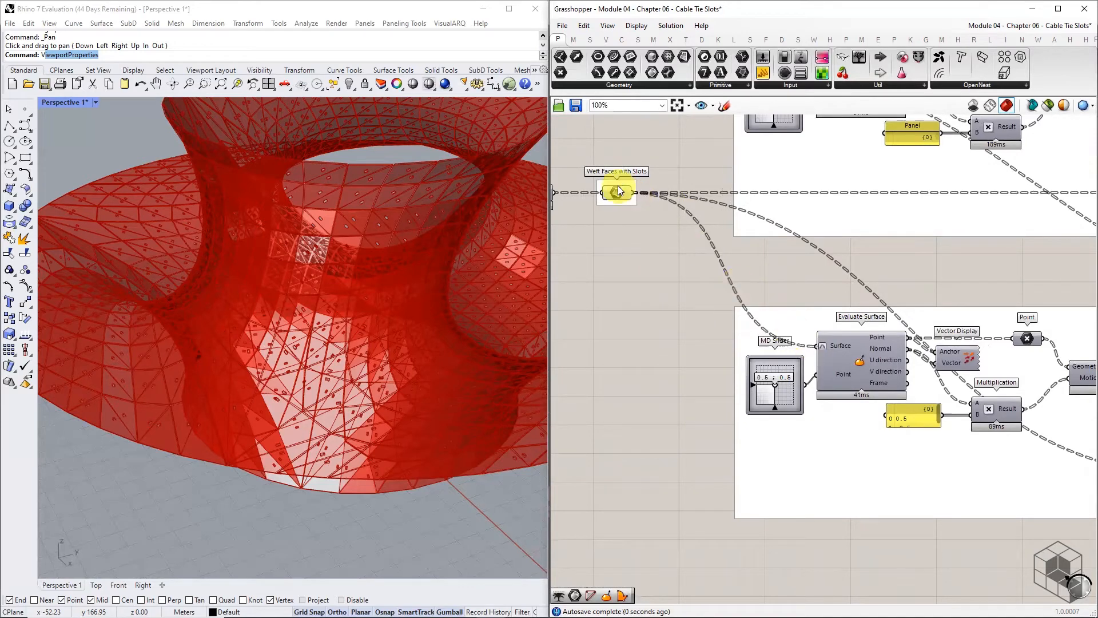
right_click_drag(677, 213, 618, 208)
scroll(617, 208, "down", 2)
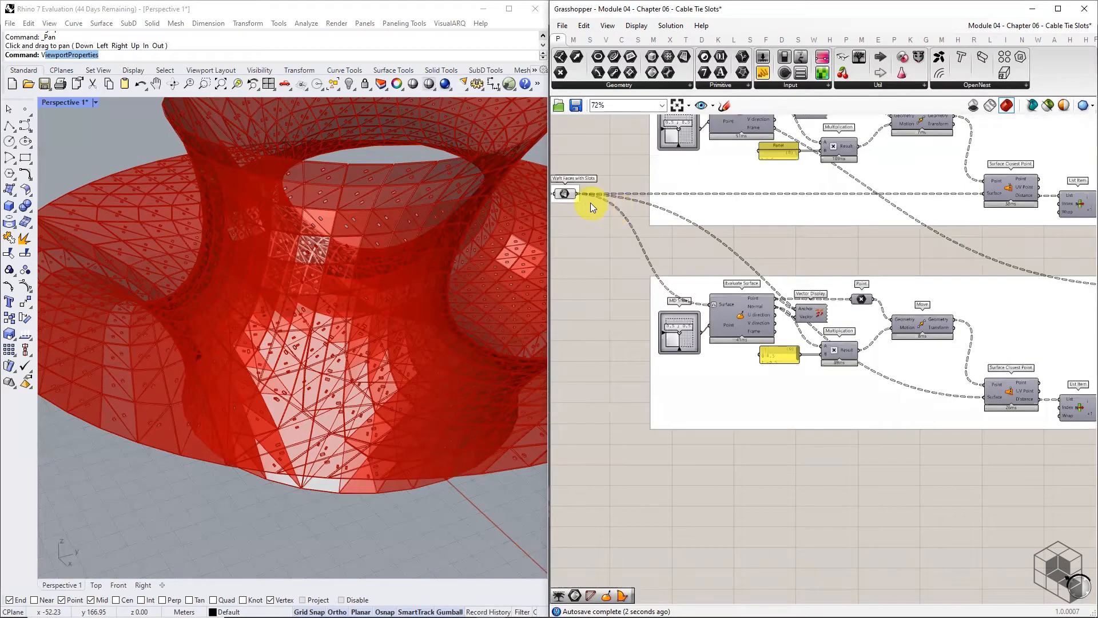
left_click_drag(577, 194, 873, 287)
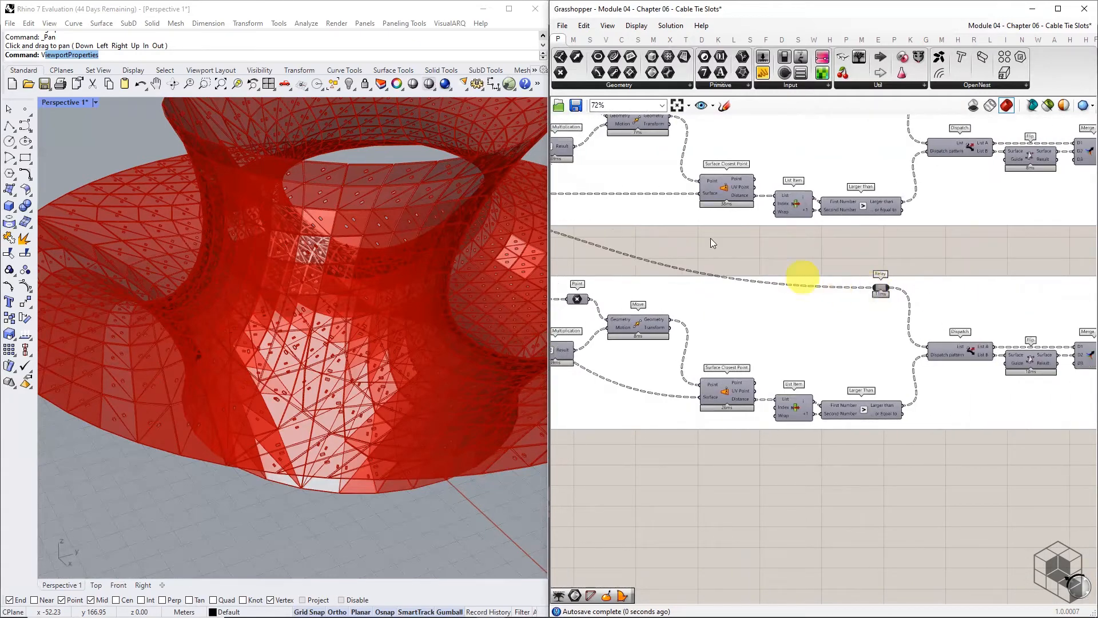
Connect the Warp Faces with Slots parameter to the Surface input of Surface Closed Point in the copied alignment group.
right_click_drag(680, 233, 1029, 221)
right_click_drag(792, 228, 778, 328)
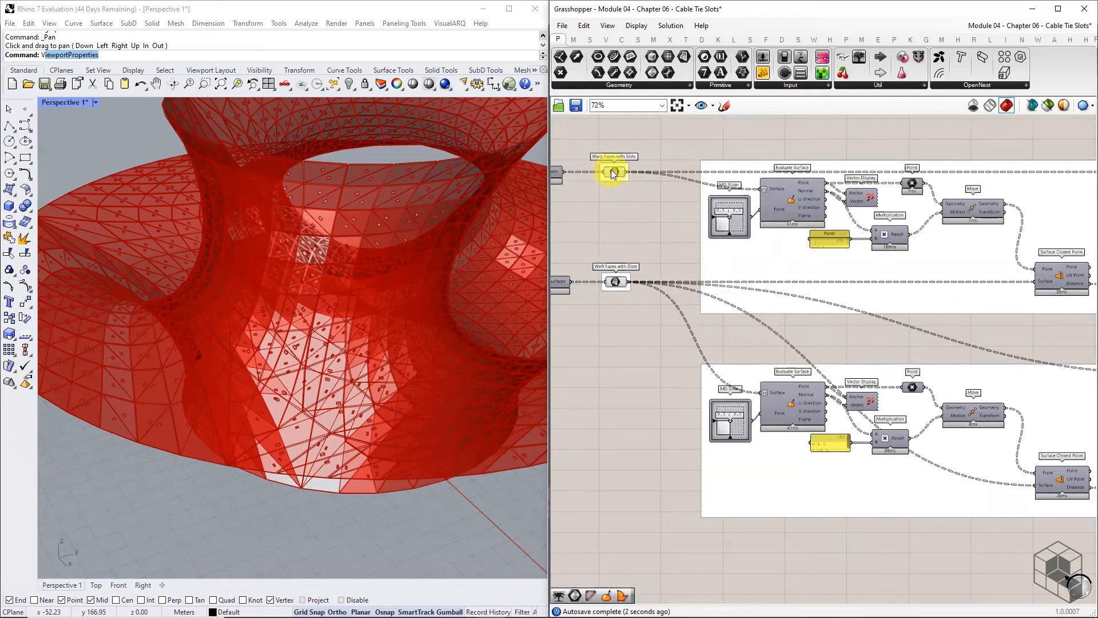
left_click_drag(629, 173, 1038, 490)
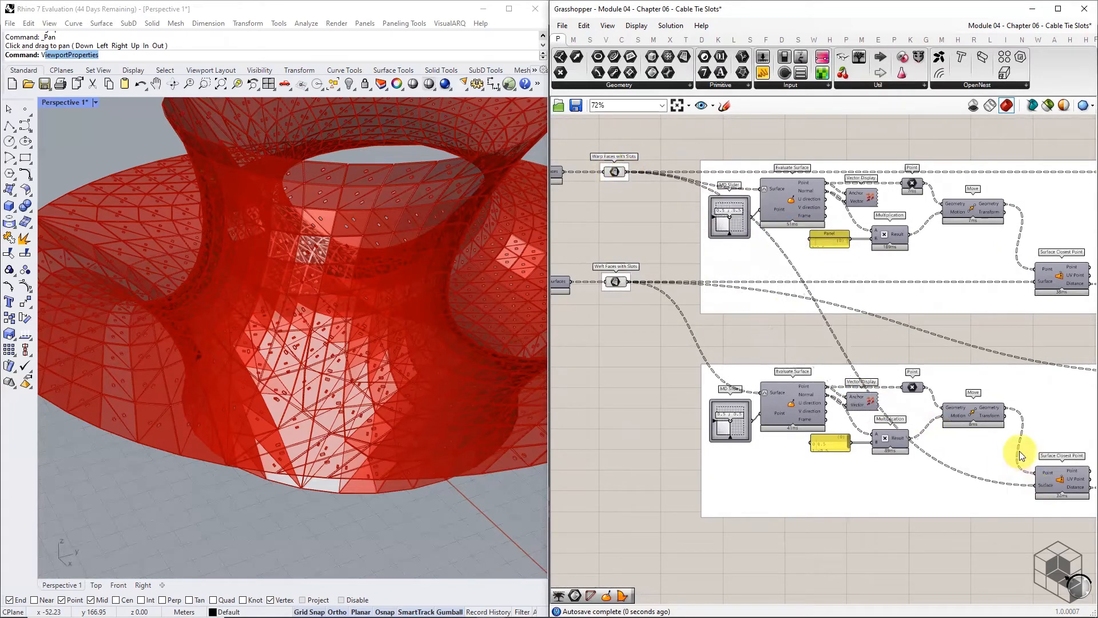
Duplicate the Aligned Warp Faces with Slots parameter beside the copied alignment group and connect that group's Merge result to it.
right_click_drag(1037, 376, 766, 378)
scroll(769, 378, "down", 4)
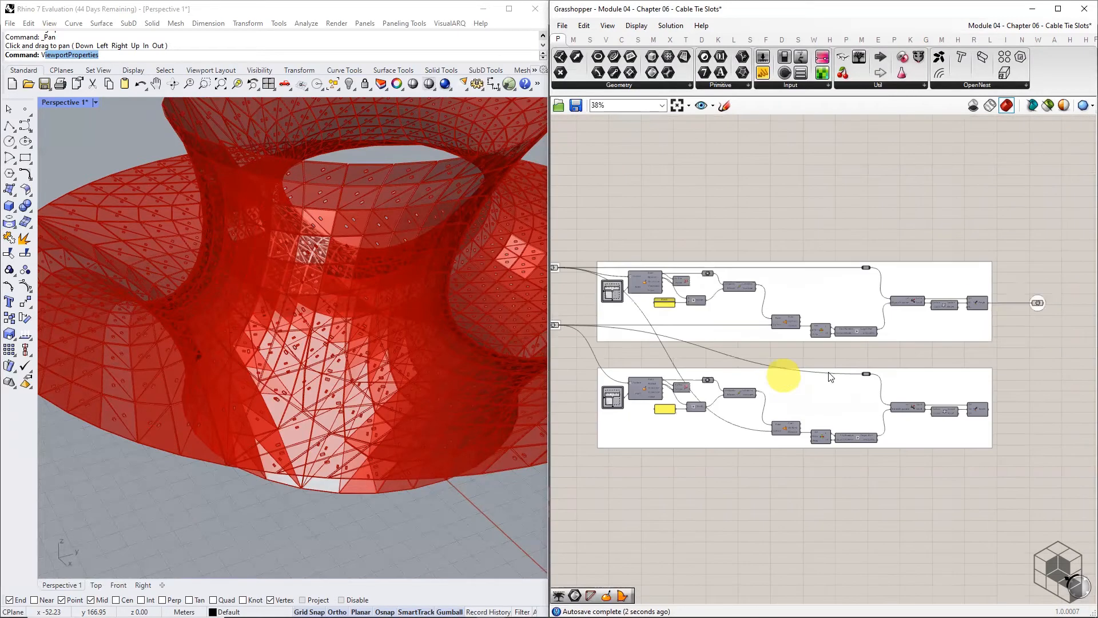
right_click_drag(980, 368, 872, 372)
scroll(872, 373, "up", 5)
right_click_drag(962, 445, 869, 448)
left_click(904, 219)
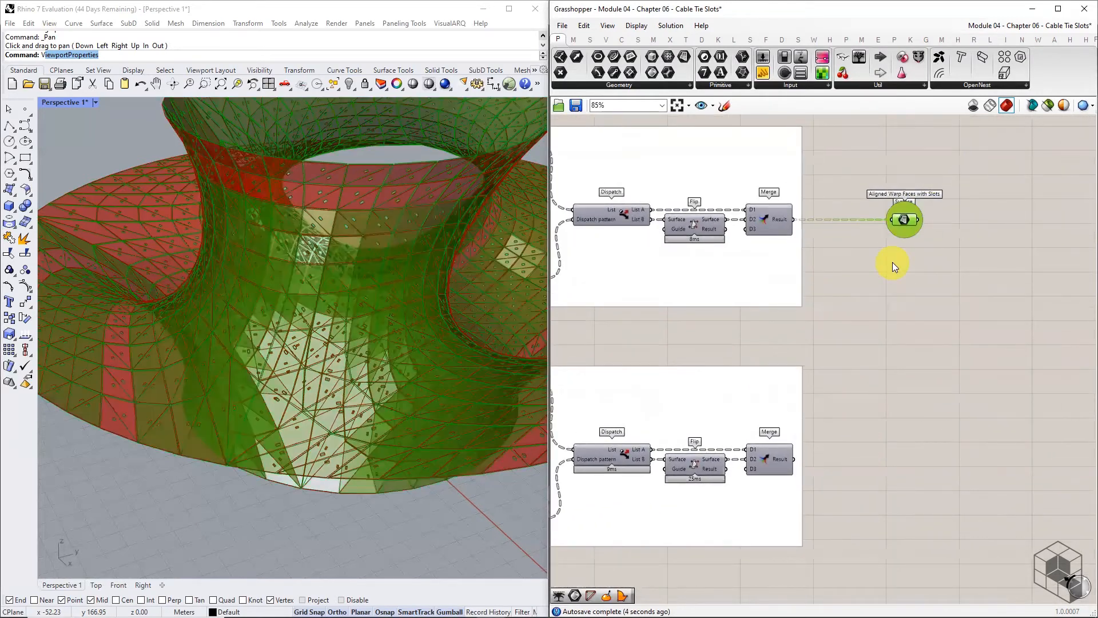
left_click_drag(899, 223, 901, 464, "alt")
left_click_drag(793, 458, 906, 464)
Rename the group around the duplicated surface parameter as Aligned Weft Faces with Slots.
scroll(904, 456, "up", 5)
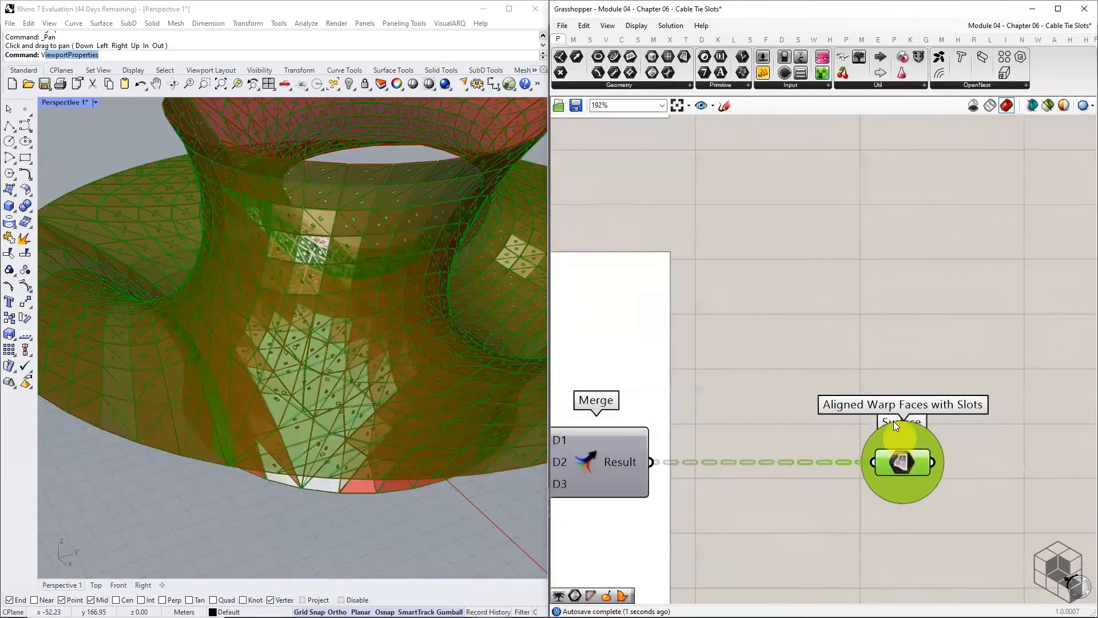
right_click(894, 430)
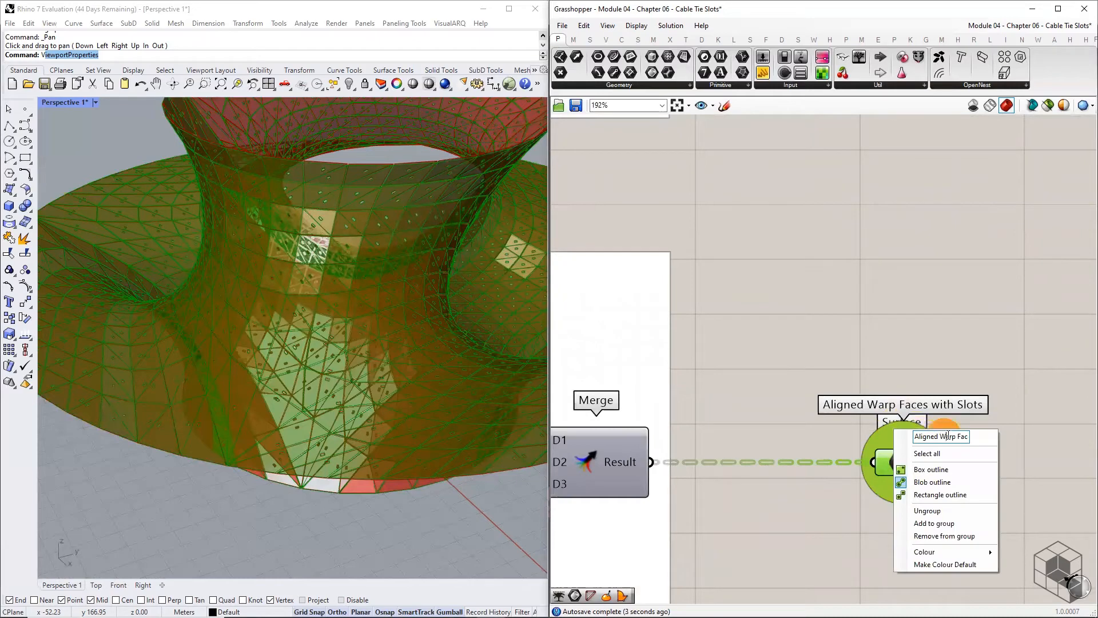
type("ef")
key("Delete")
type("t")
left_click(961, 365)
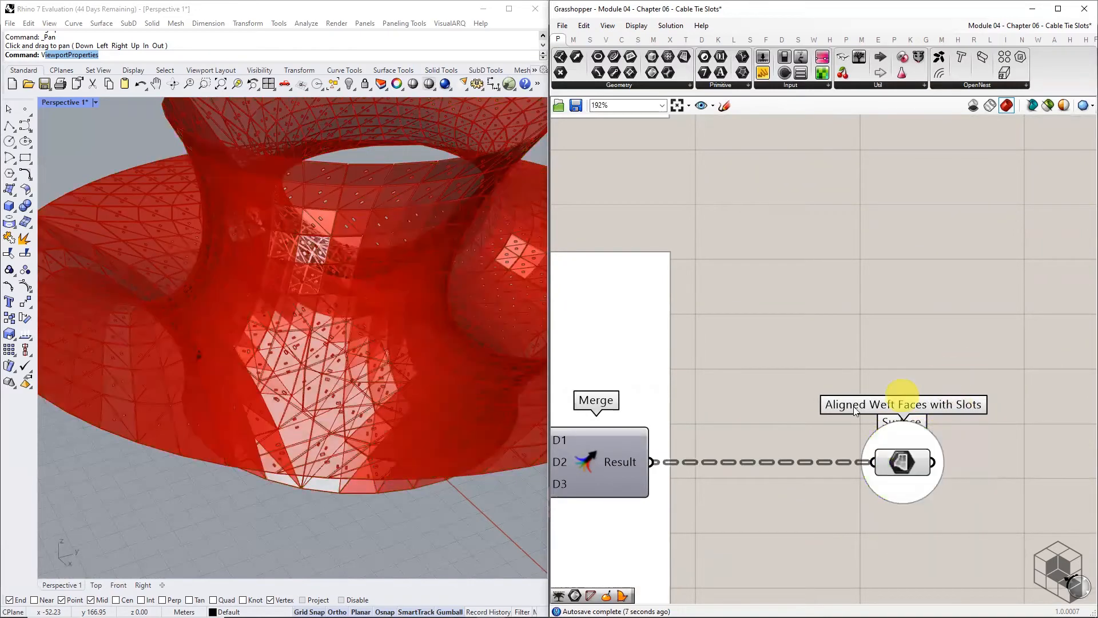
Preview only the selected parameter to inspect the aligned weft and warp faces in the Rhino viewport, and restore the full preview.
scroll(856, 429, "down", 5)
left_click(856, 429)
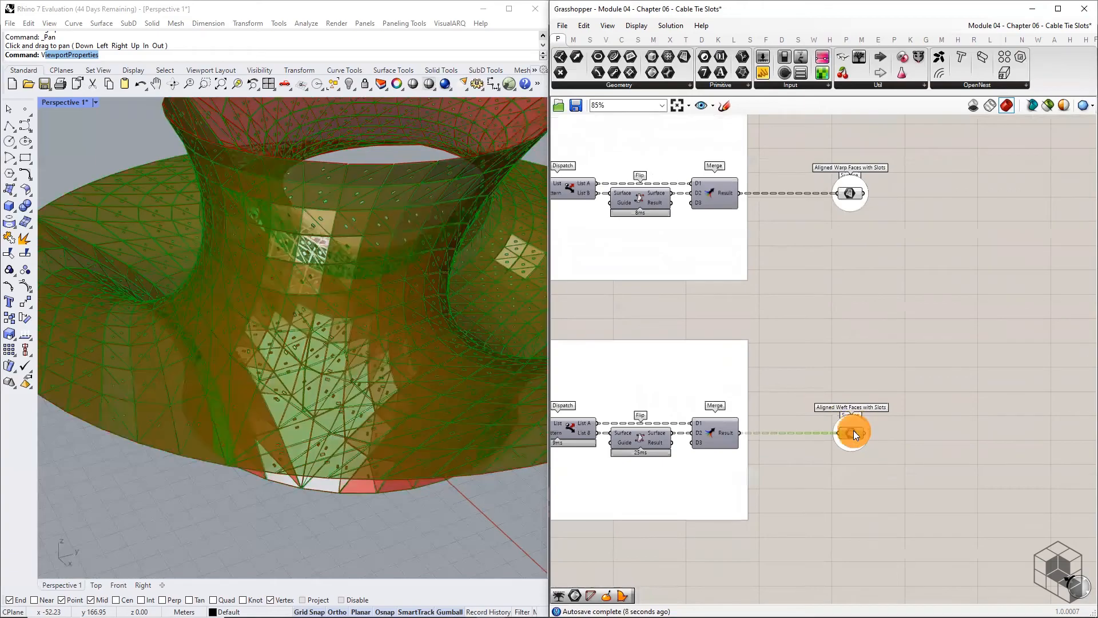
left_click(1053, 108)
right_click_drag(456, 338, 246, 320)
scroll(243, 316, "down", 7)
right_click_drag(388, 380, 444, 404)
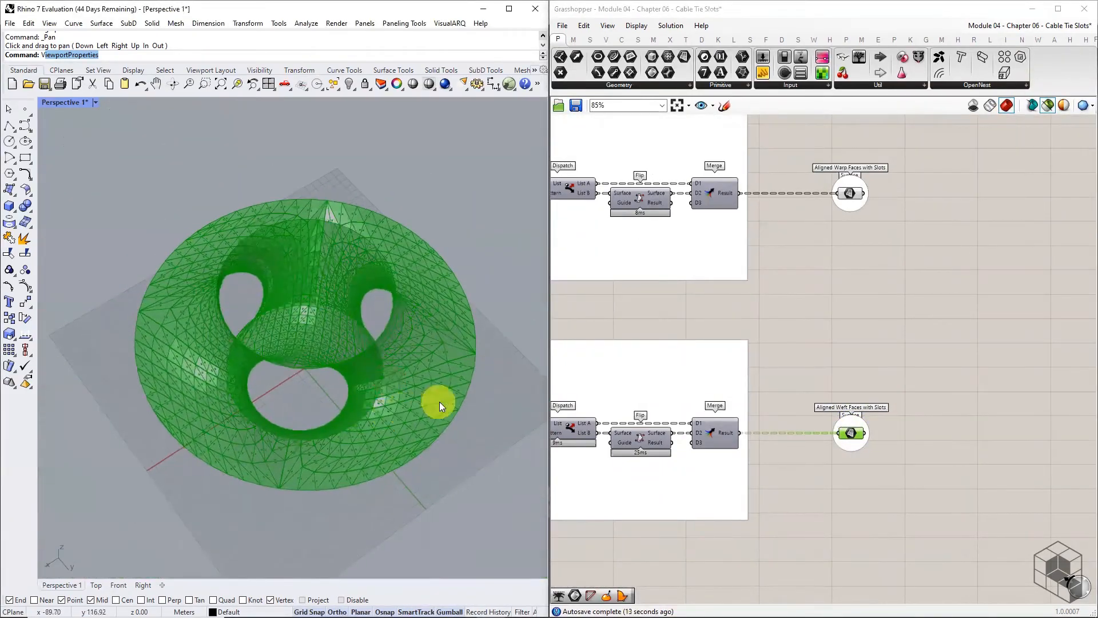
scroll(446, 403, "up", 7)
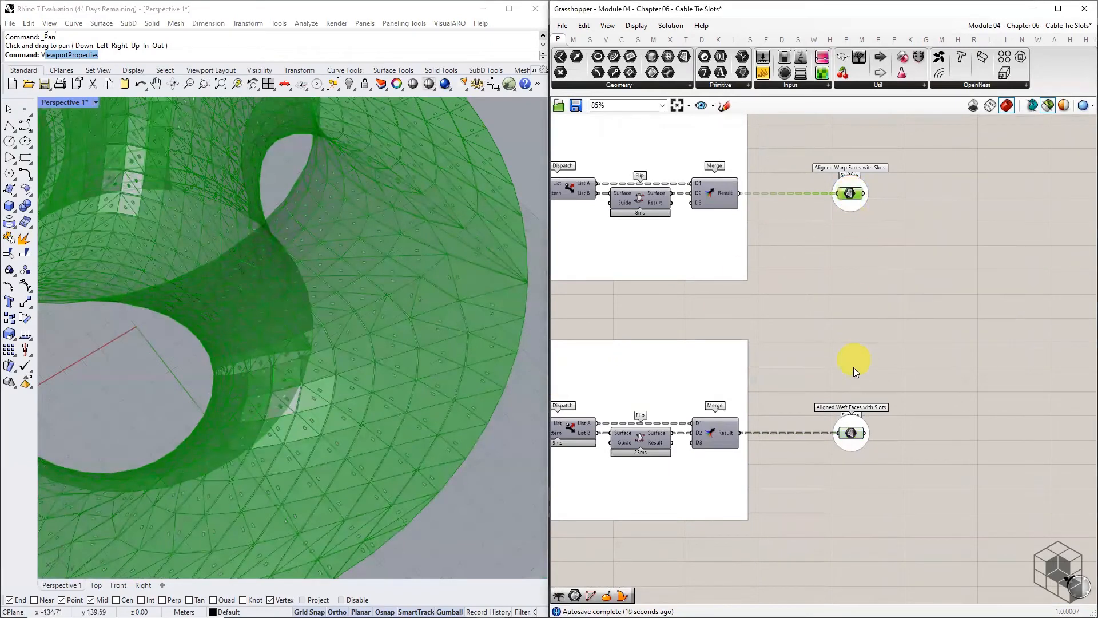
left_click(850, 435)
left_click(849, 194)
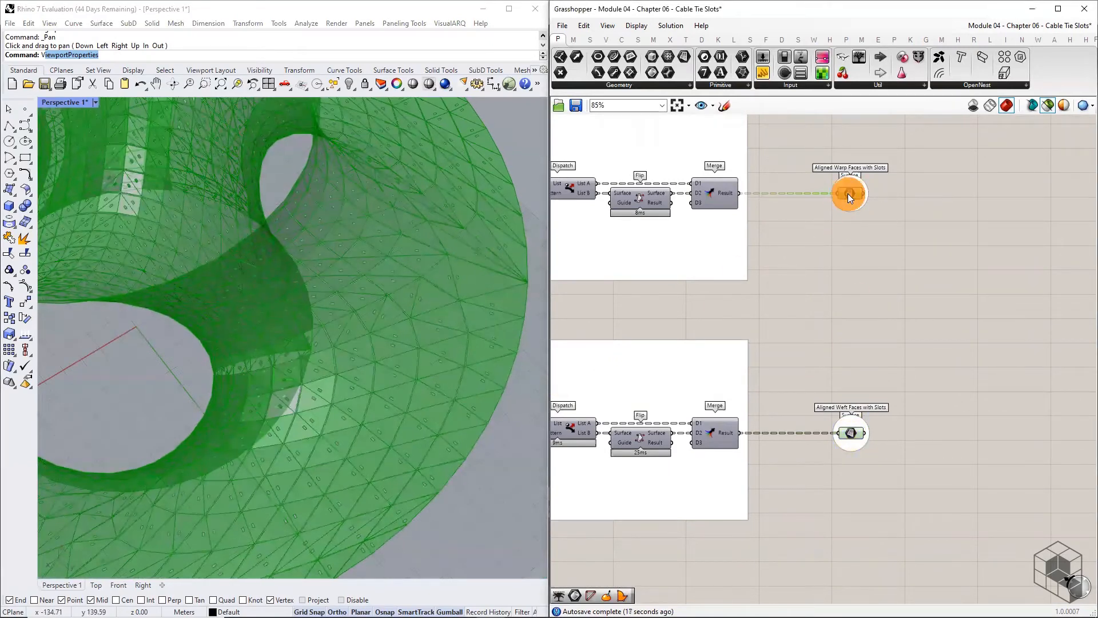
left_click(859, 350)
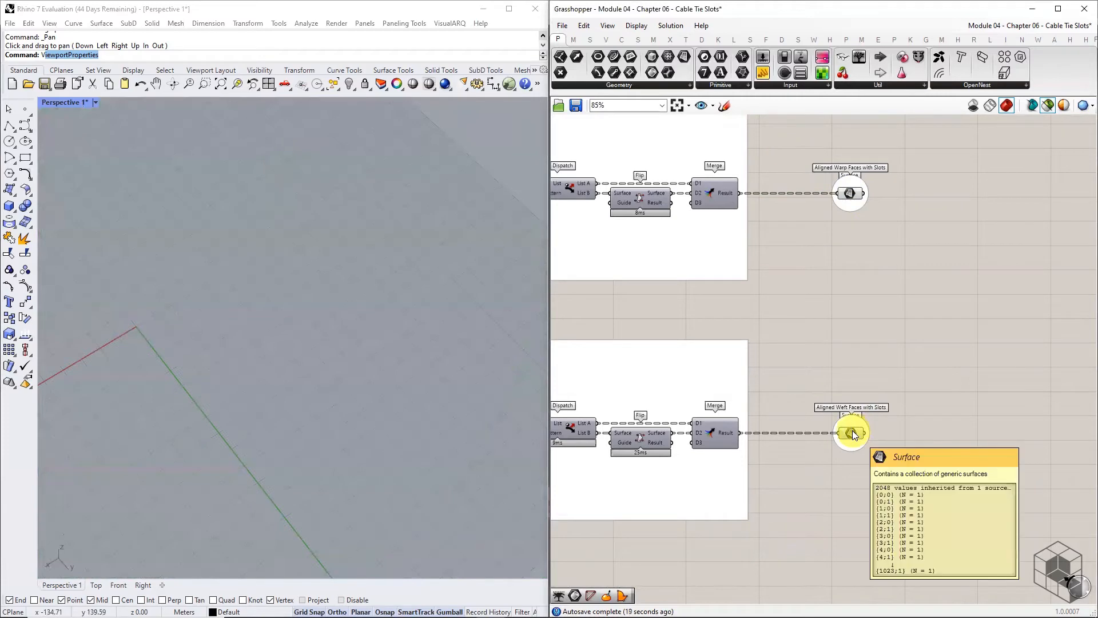
left_click(1047, 105)
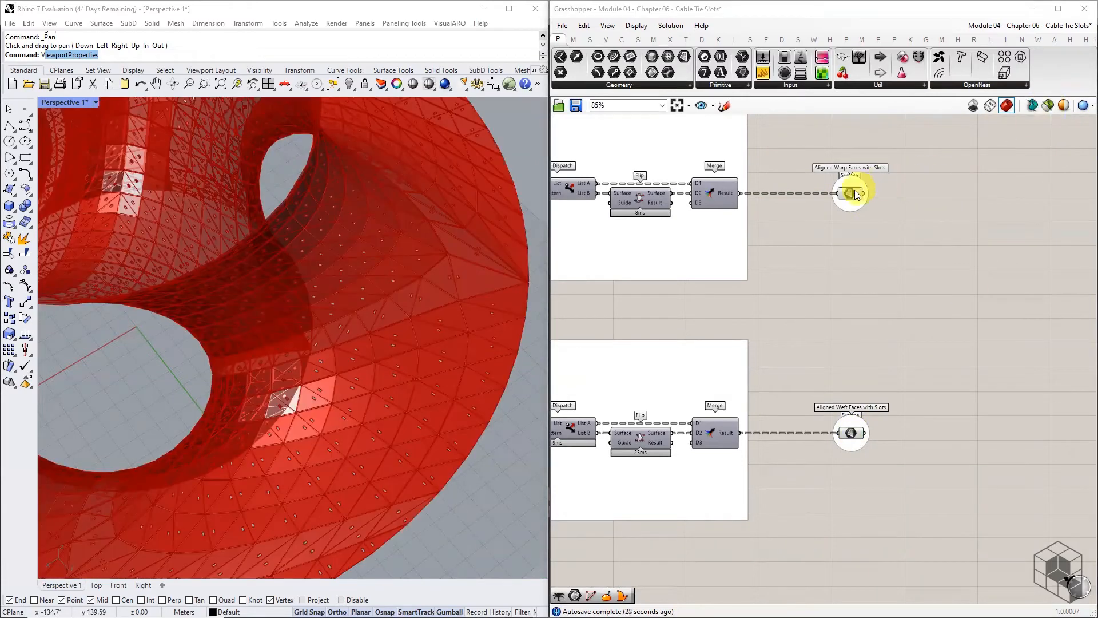
Examine the data tree paths of the Aligned Warp and Aligned Weft Faces with Slots parameters.
mouse_move(850, 192)
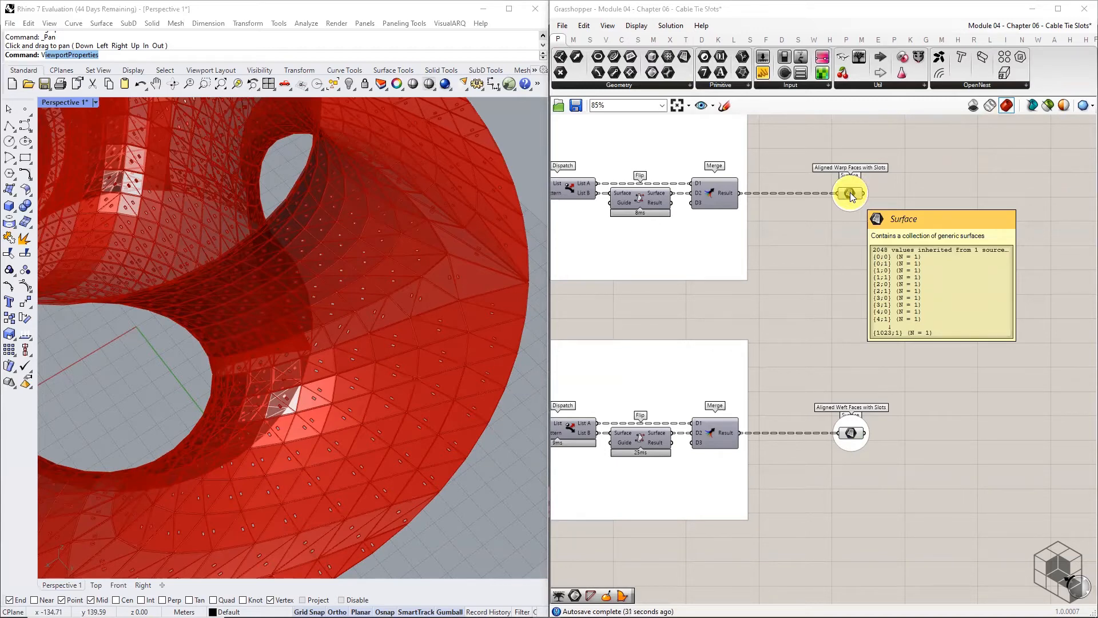
mouse_move(851, 434)
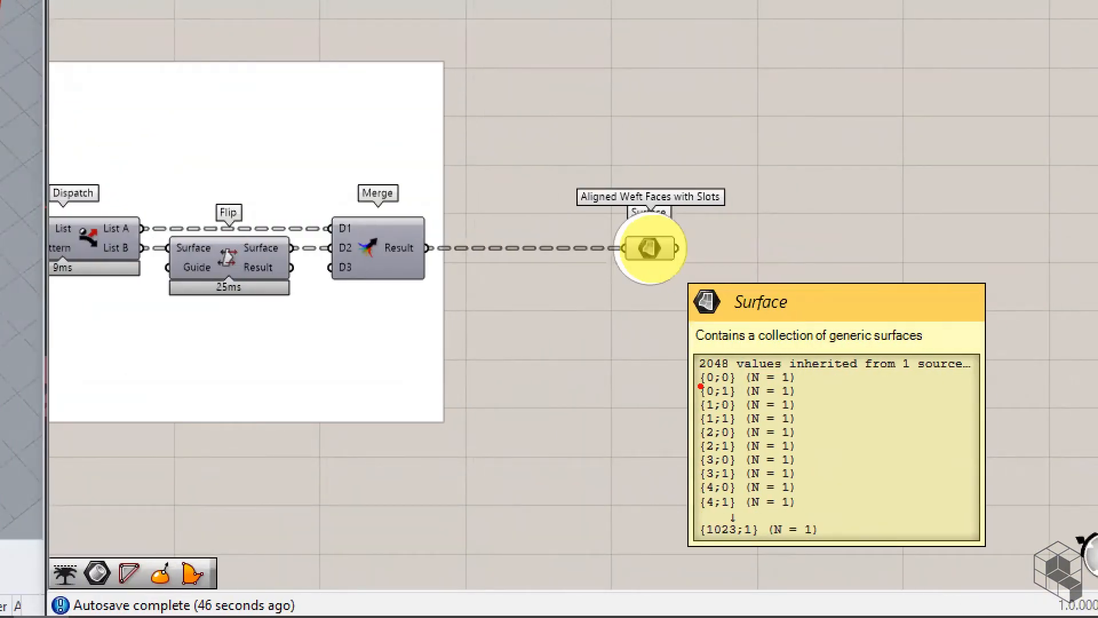
left_click_drag(705, 382, 716, 381)
mouse_move(836, 156)
left_mouse_down()
mouse_move(926, 28)
mouse_move(984, 137)
mouse_move(821, 167)
left_mouse_up()
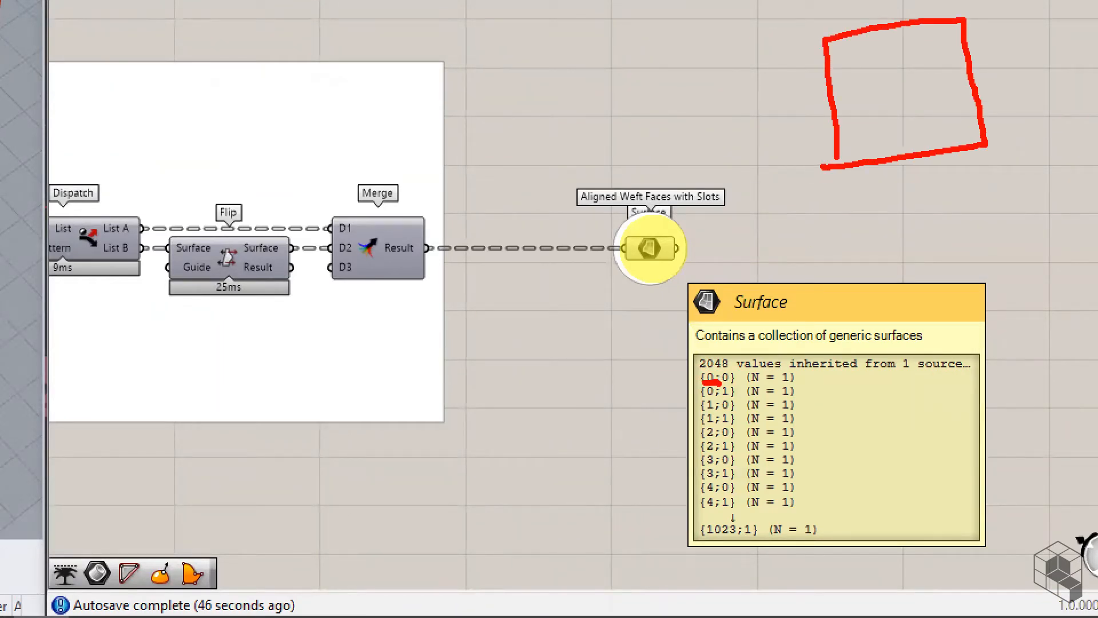
left_click_drag(721, 385, 739, 384)
left_click_drag(818, 173, 966, 7)
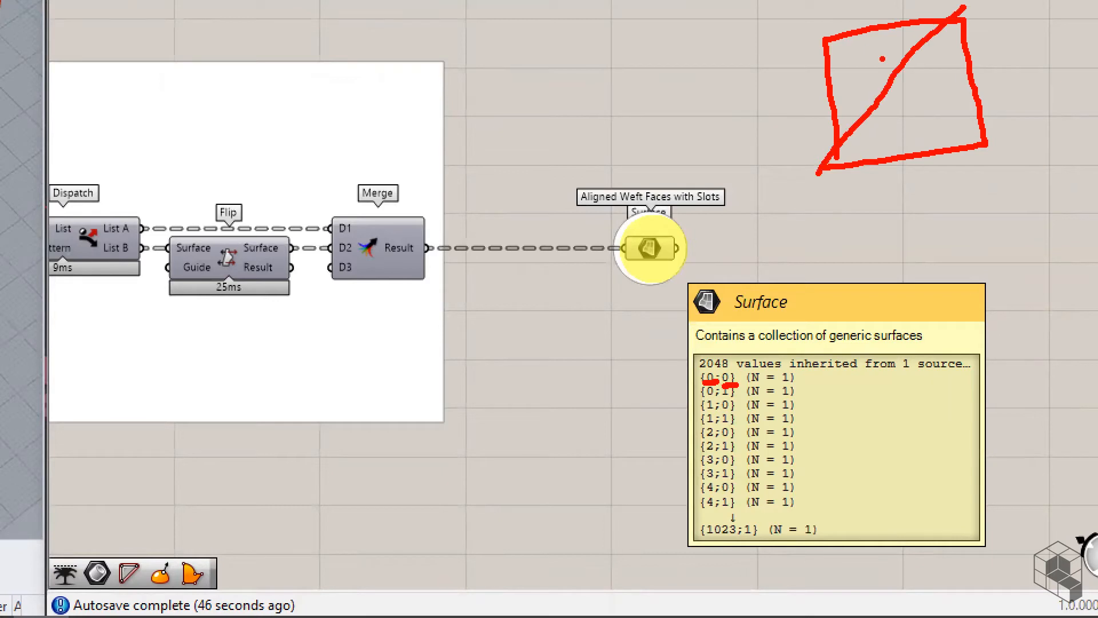
mouse_move(862, 53)
left_mouse_down()
mouse_move(854, 71)
mouse_move(864, 54)
left_mouse_up()
left_click_drag(924, 93, 926, 119)
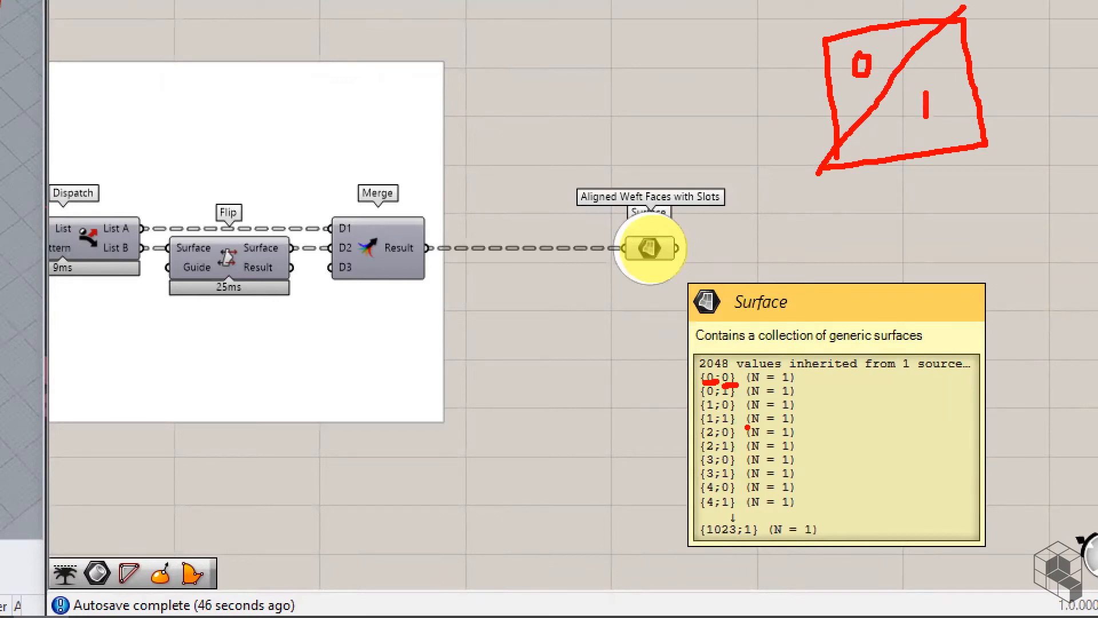
mouse_move(729, 364)
left_mouse_down()
mouse_move(718, 387)
mouse_move(739, 382)
mouse_move(732, 364)
mouse_move(719, 420)
mouse_move(736, 404)
left_mouse_up()
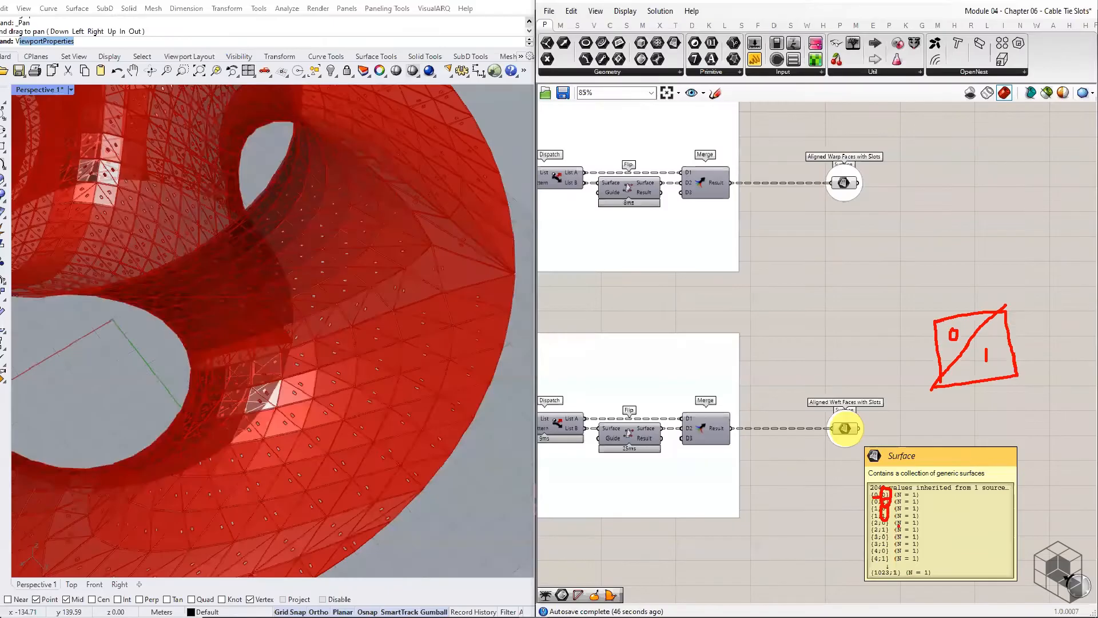
key("Escape")
Add a Trim Tree fed by Aligned Warp Faces with Slots, and a copy of it fed by Aligned Weft Faces with Slots.
right_click_drag(928, 465, 851, 475)
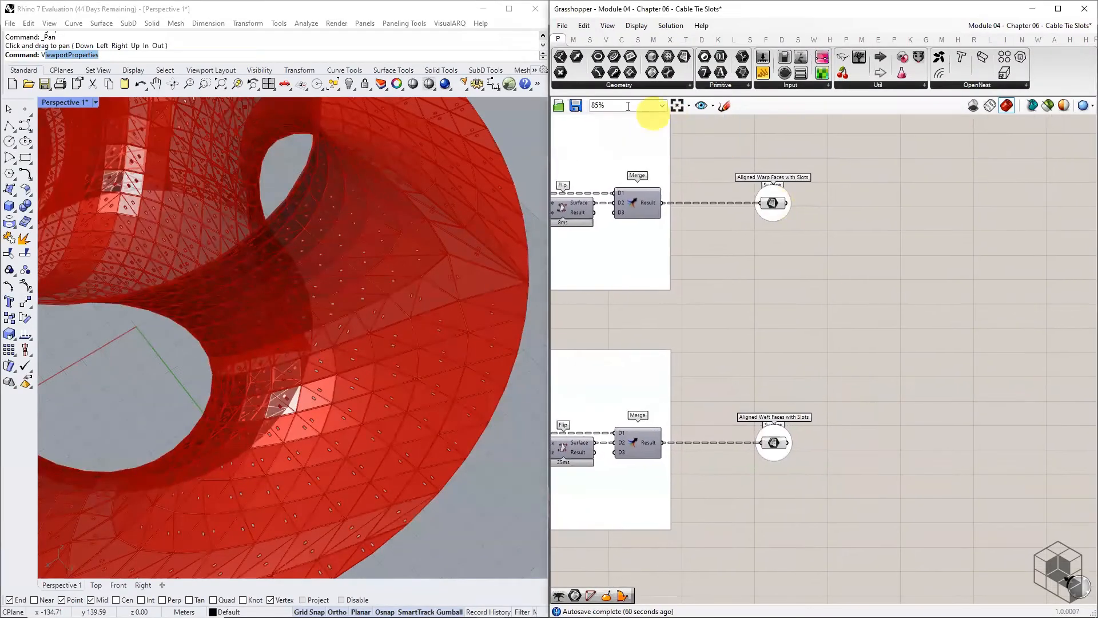
left_click(590, 39)
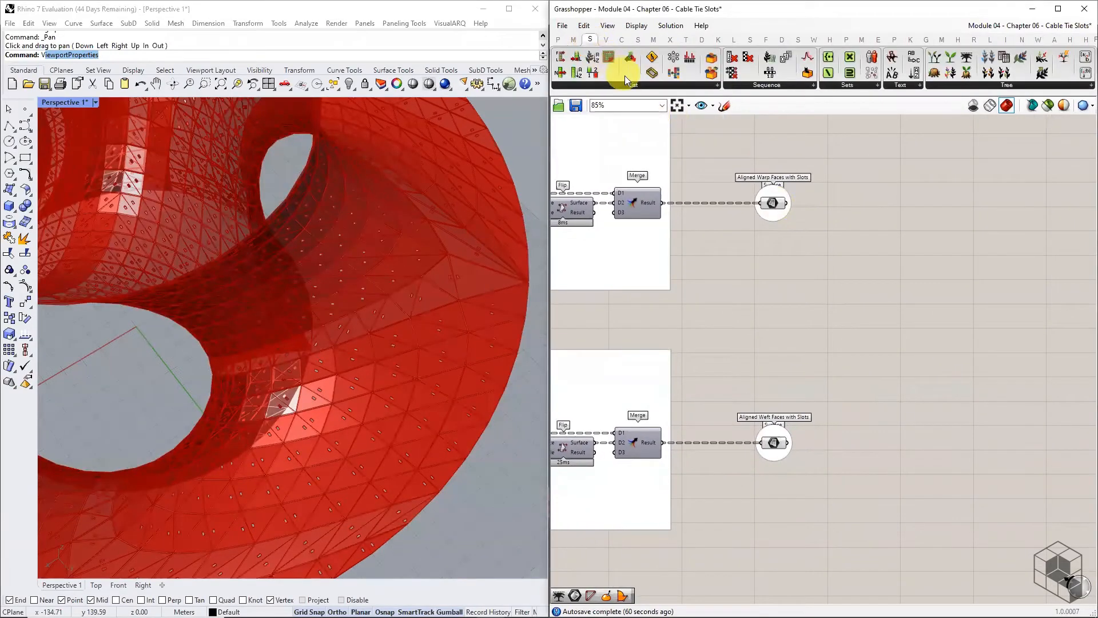
left_click(941, 84)
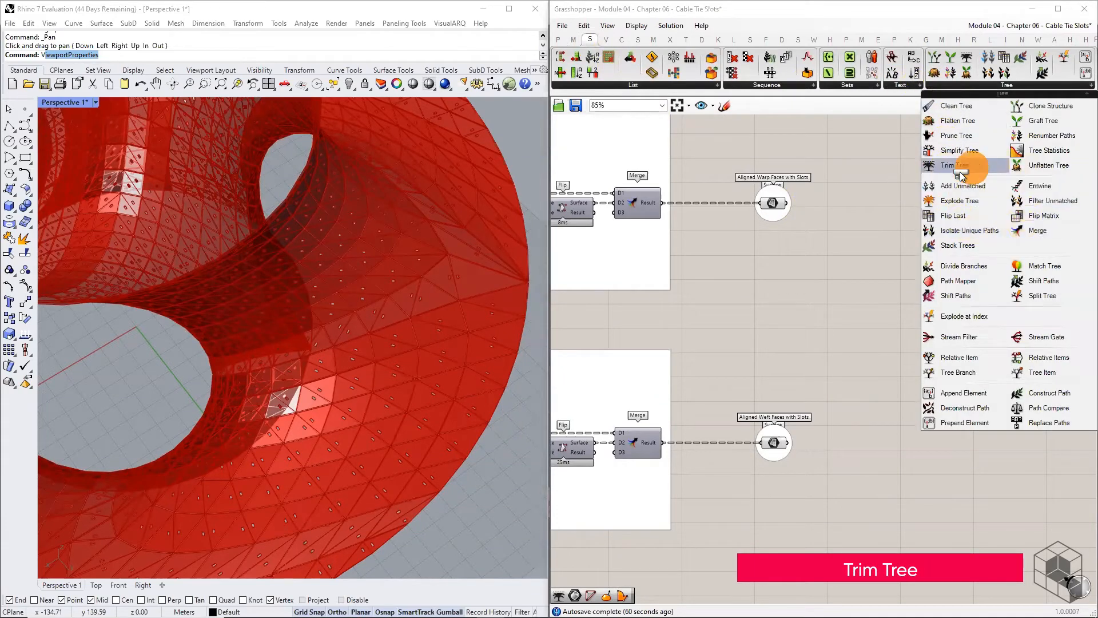
left_click_drag(961, 172, 858, 203)
scroll(808, 200, "up", 3)
left_click_drag(781, 203, 782, 533)
left_click(890, 210)
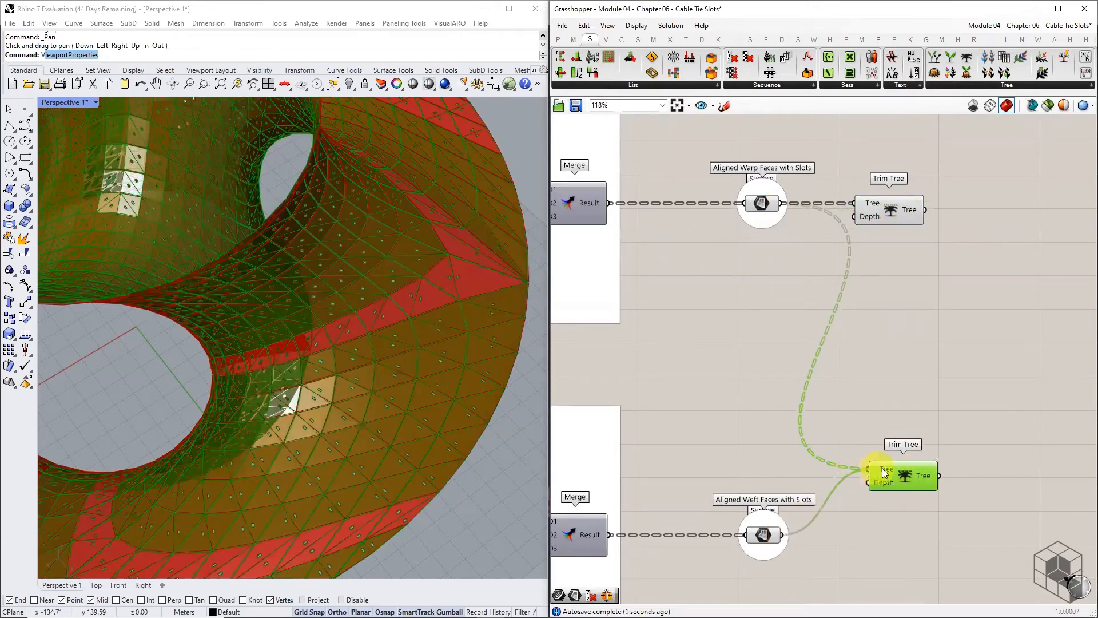
left_click_drag(903, 475, 889, 538)
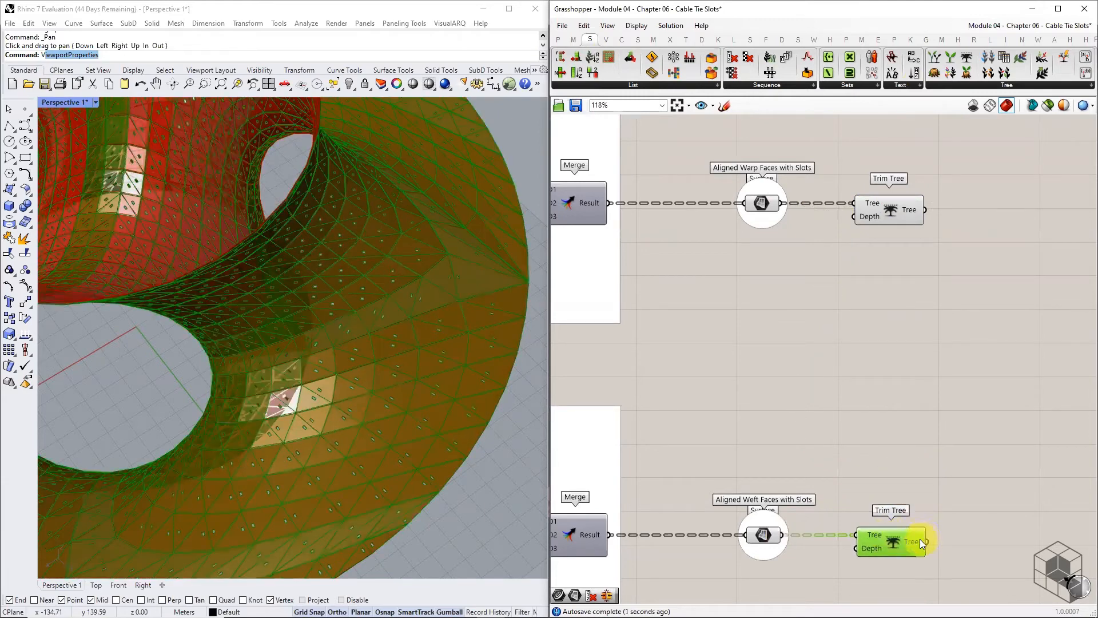
mouse_move(922, 541)
Add a Brep Join to the warp Trim Tree output and a copy of it to the weft Trim Tree output.
right_click_drag(966, 343, 888, 367)
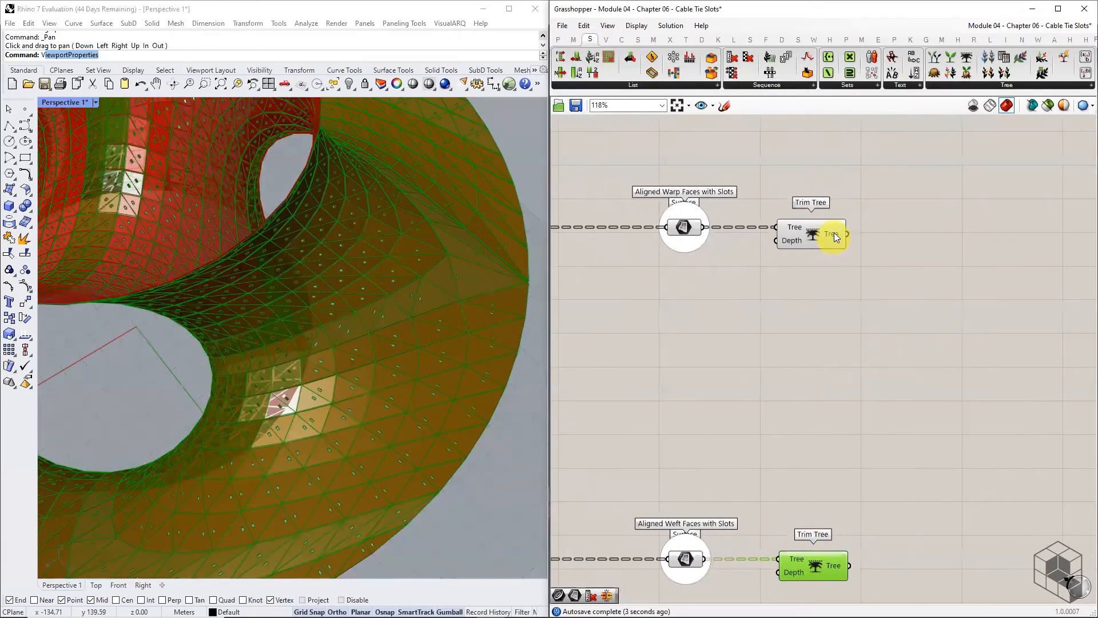
mouse_move(836, 233)
left_click(637, 39)
left_click(842, 87)
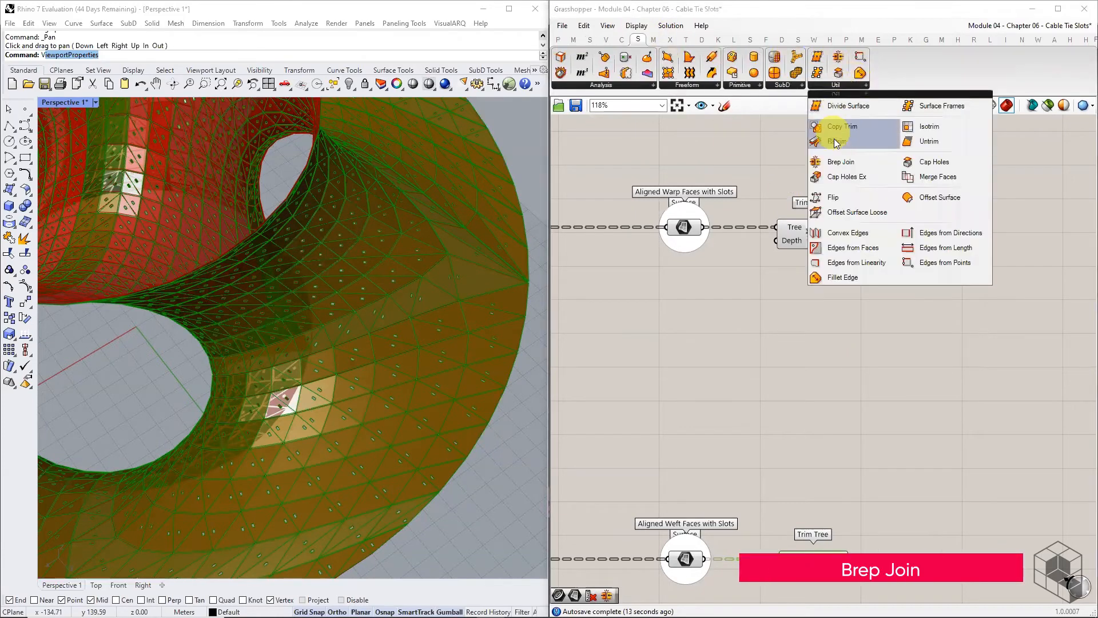
left_click_drag(839, 161, 903, 235)
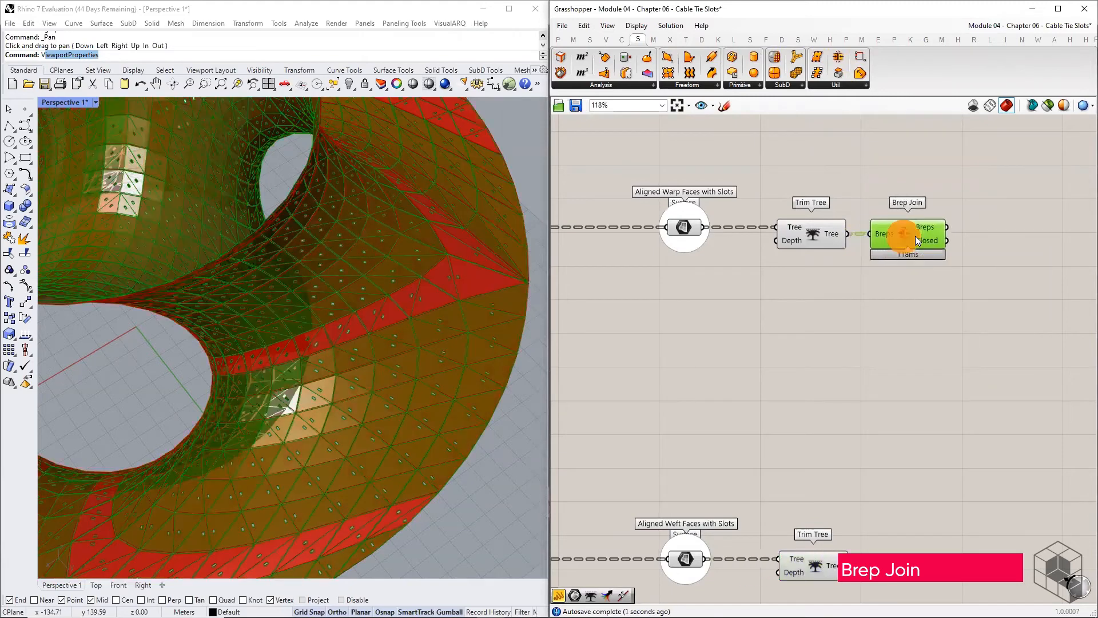
right_click_drag(905, 250, 830, 213)
left_click_drag(831, 212, 827, 534, "alt")
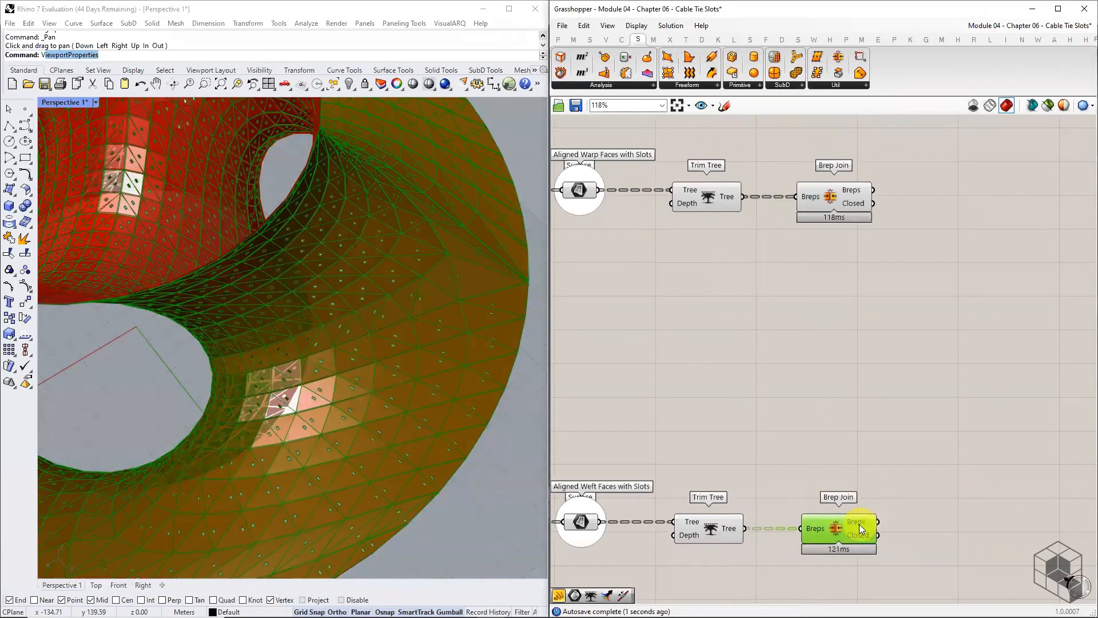
mouse_move(860, 525)
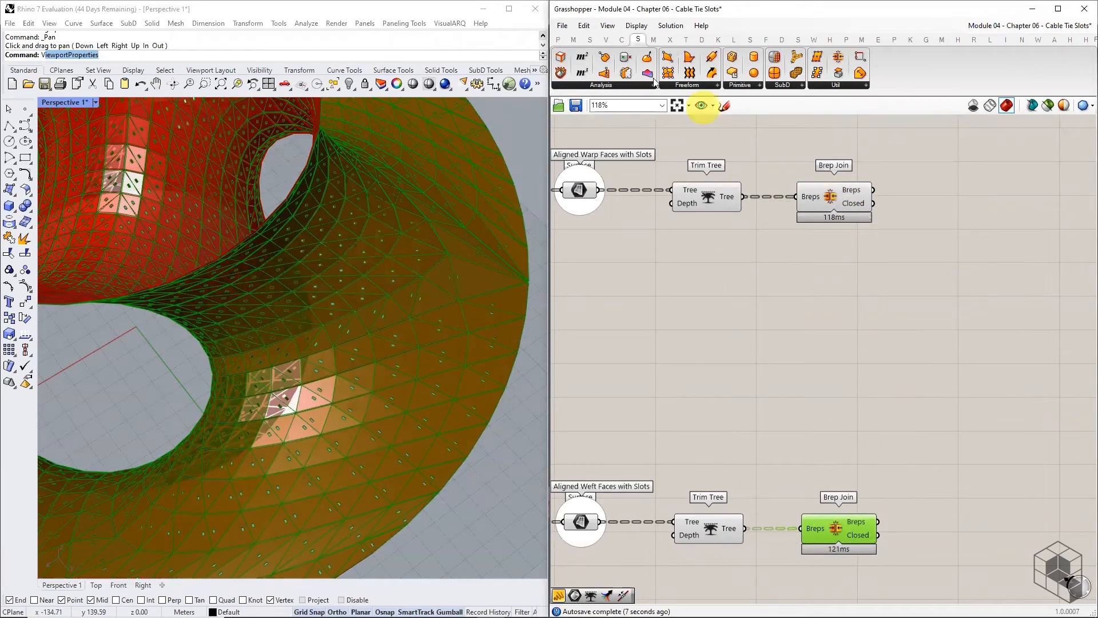
Merge the Breps outputs of the warp and weft Brep Joins and flatten the Merge result.
left_click(590, 40)
left_click(1060, 85)
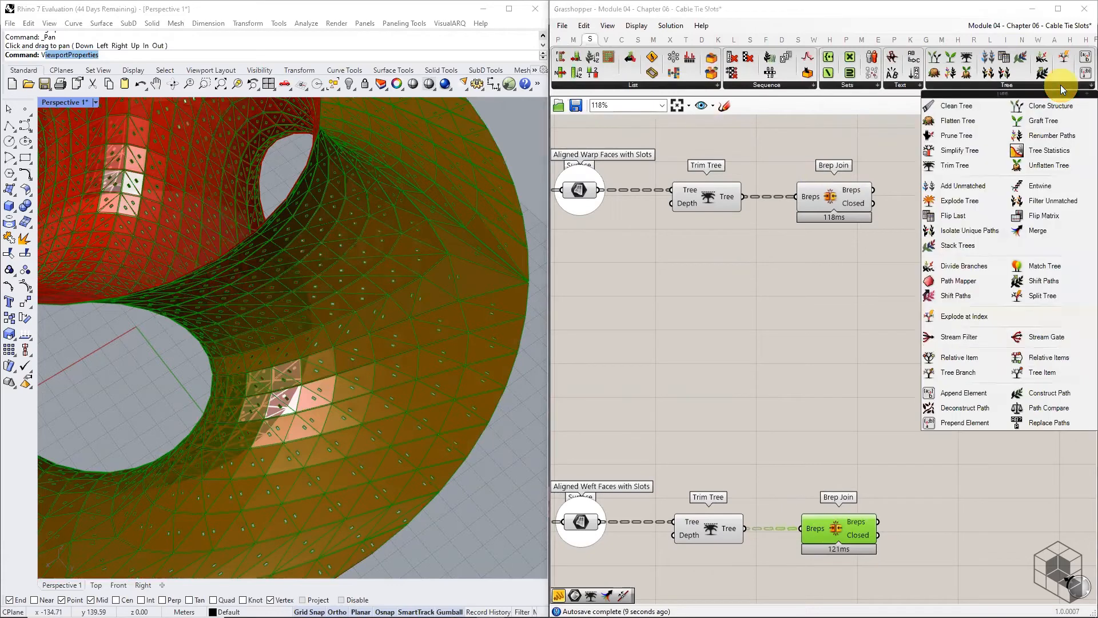
left_click_drag(1038, 234, 987, 358)
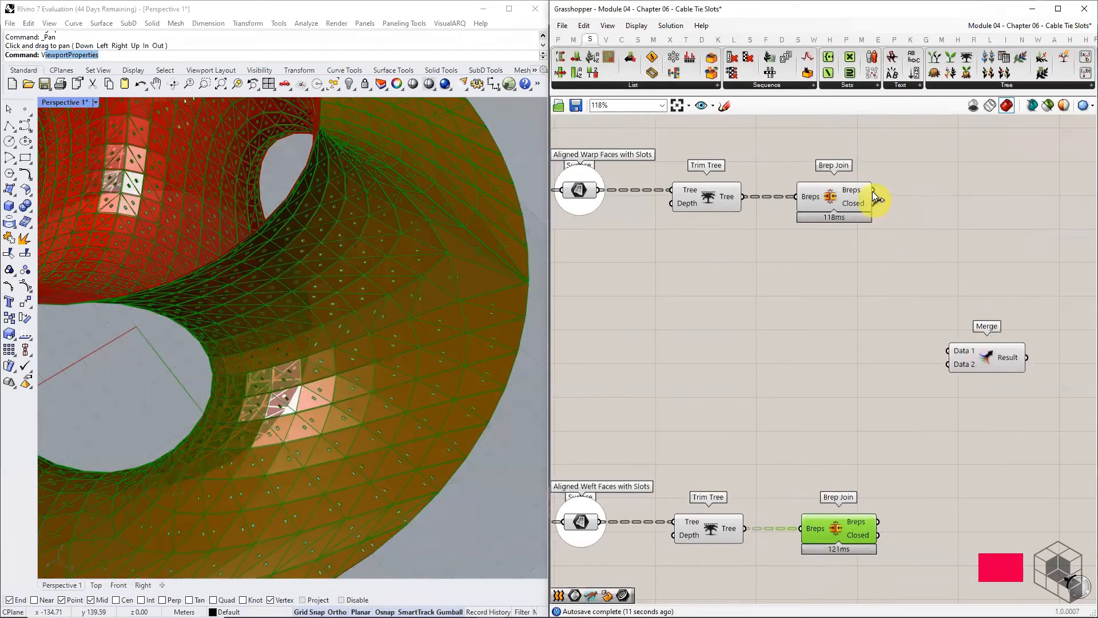
left_click_drag(873, 190, 878, 520)
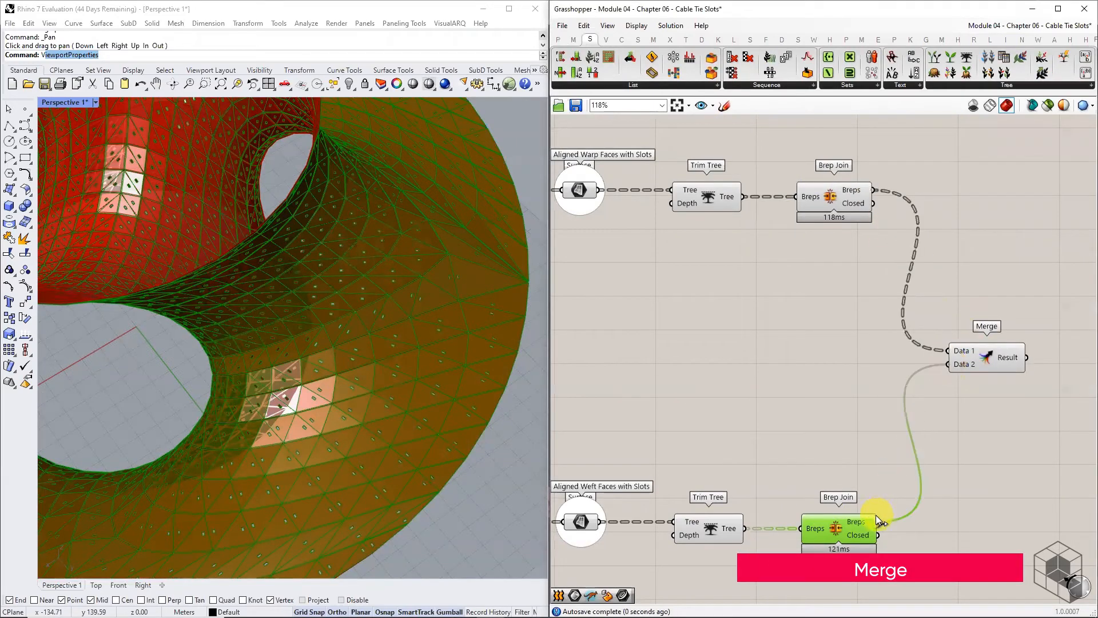
right_click(1012, 358)
left_click(1033, 394)
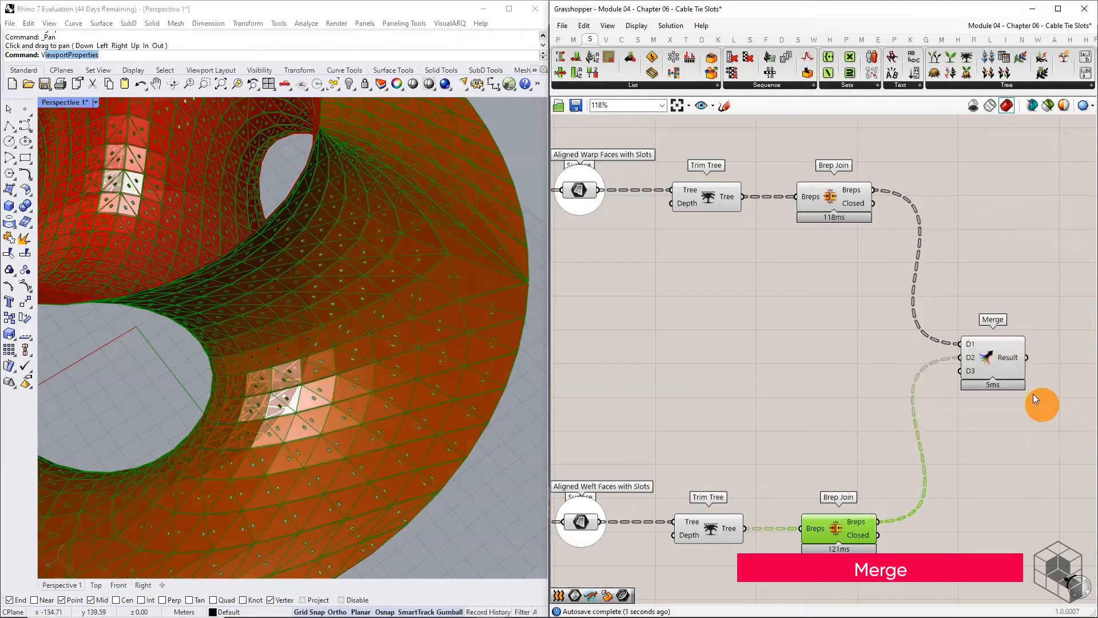
Turn off the preview of the Trim Tree and Brep Join components feeding Merge, and check the Merge result's data.
scroll(867, 159, "down", 3)
left_click_drag(867, 154, 709, 389)
middle_click(809, 267)
left_click(835, 228)
scroll(961, 224, "up", 4)
left_click(991, 288)
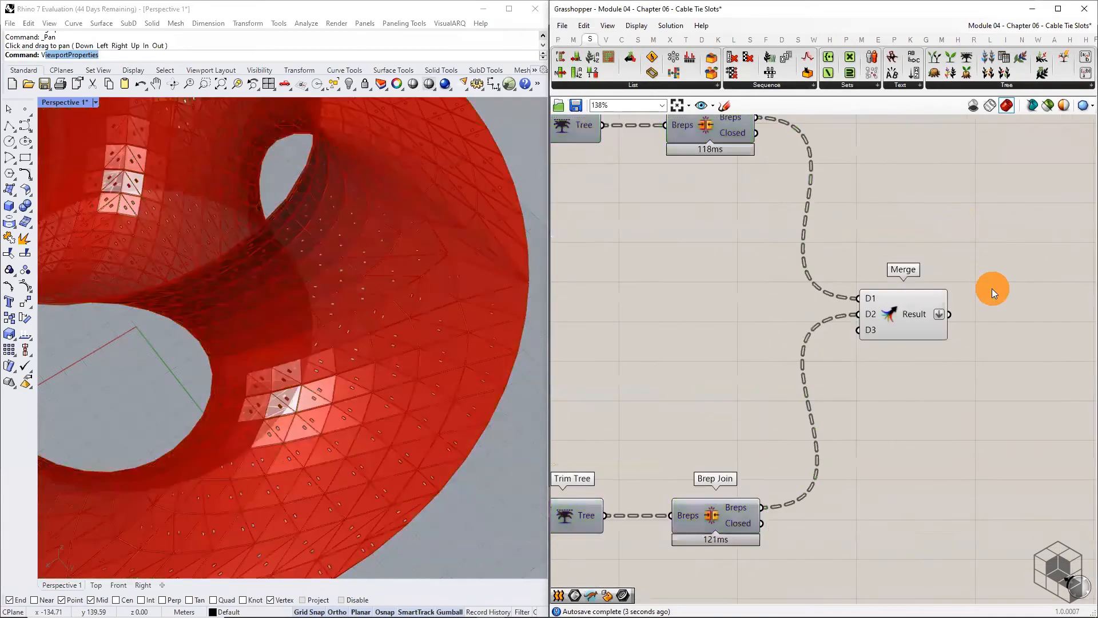
mouse_move(918, 314)
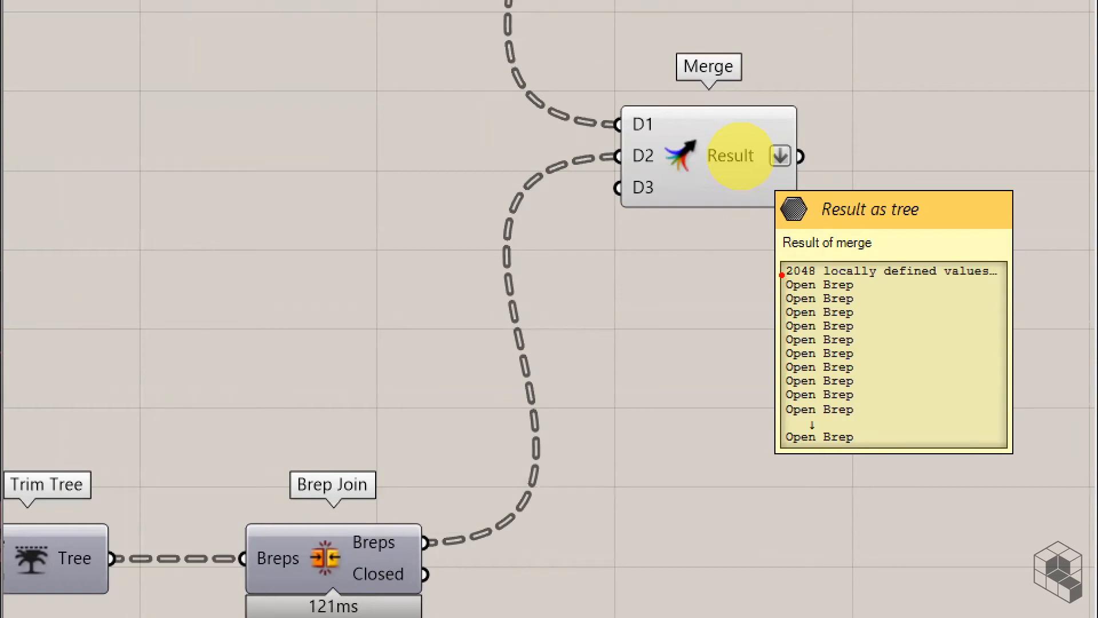
Turn on the preview of the Mesh parameter after Merge in the Chapter 05 - Face Triangulation section.
left_click_drag(782, 278, 829, 277)
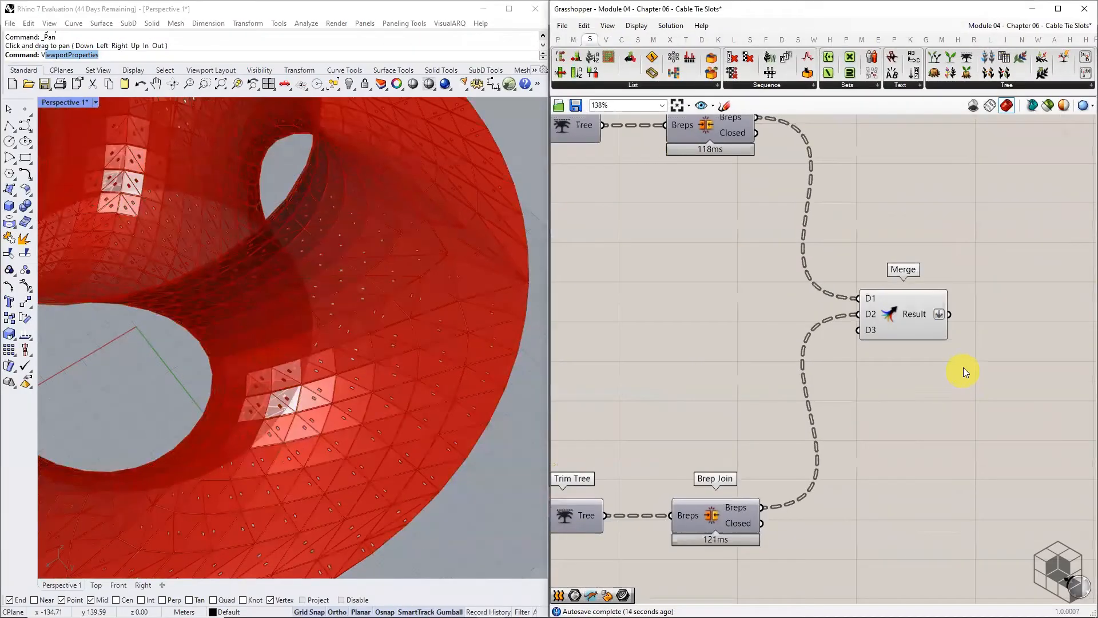
scroll(838, 236, "down", 9)
right_click_drag(650, 383, 897, 340)
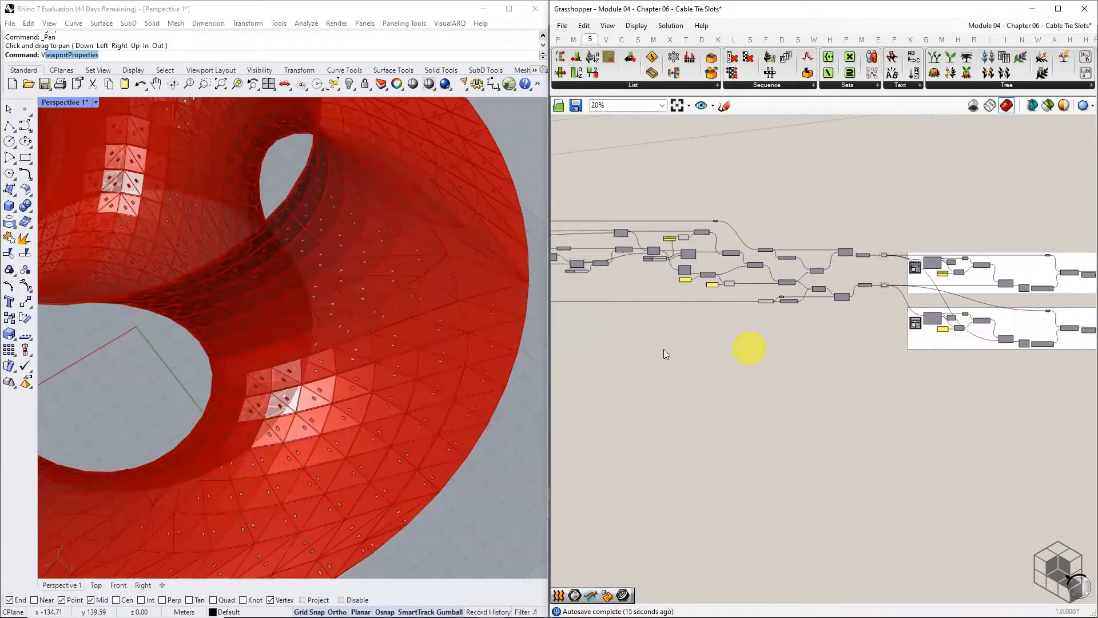
right_click_drag(634, 347, 845, 335)
right_click_drag(608, 329, 851, 326)
right_click_drag(696, 308, 816, 331)
right_click_drag(617, 260, 752, 292)
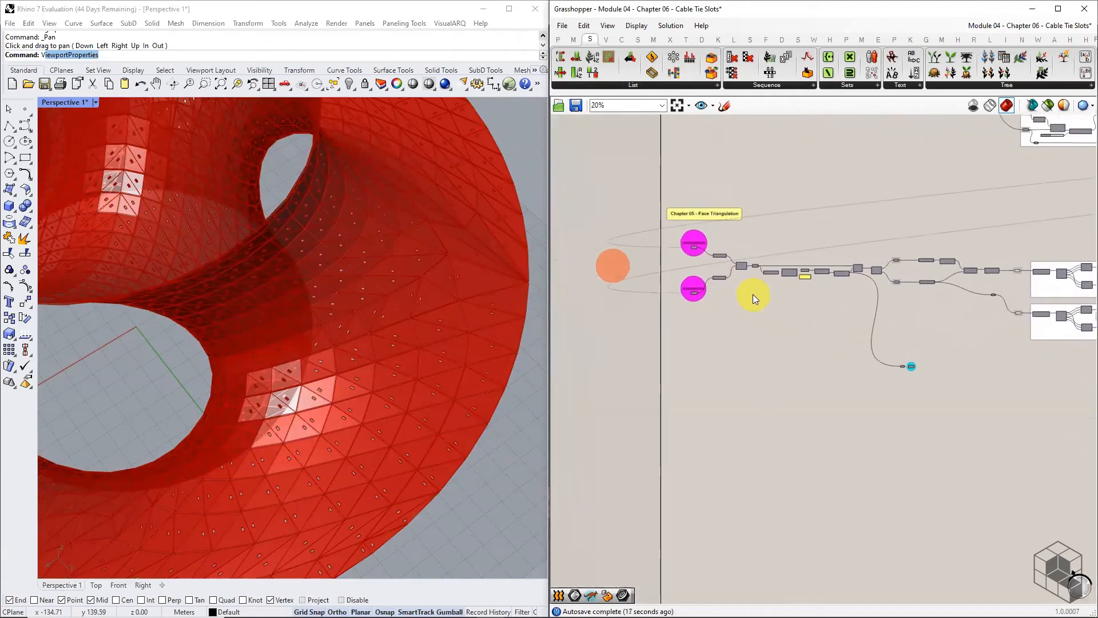
scroll(752, 267, "up", 10)
left_click(794, 269)
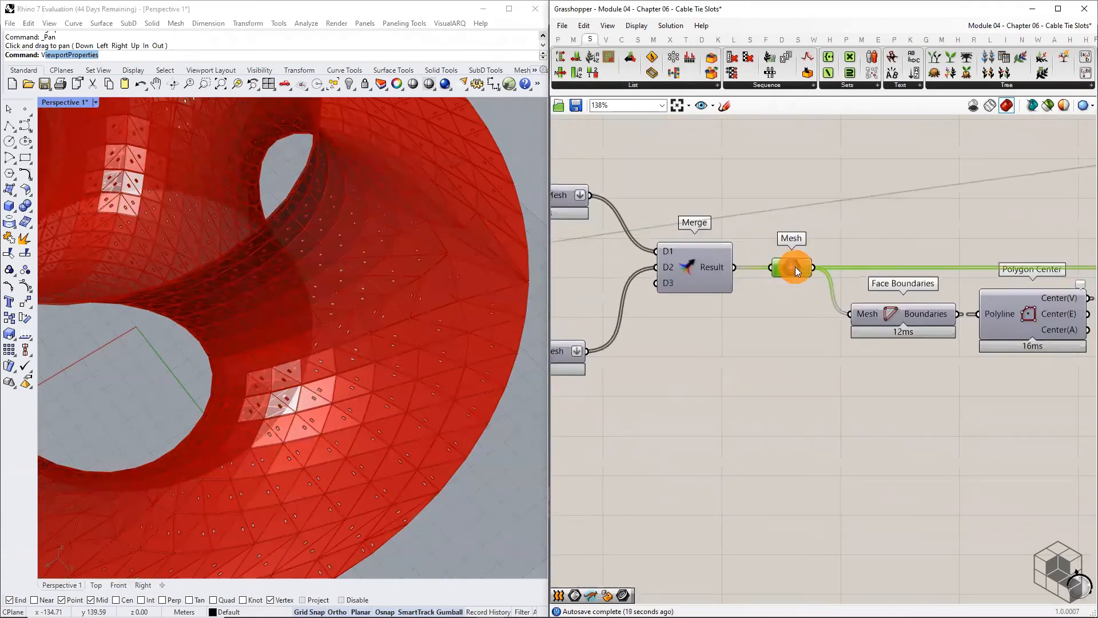
middle_click(795, 266)
left_click(808, 247)
Examine the previewed quad mesh in the viewport and check the data held by the Mesh parameter.
scroll(456, 303, "down", 4)
scroll(457, 303, "down", 3)
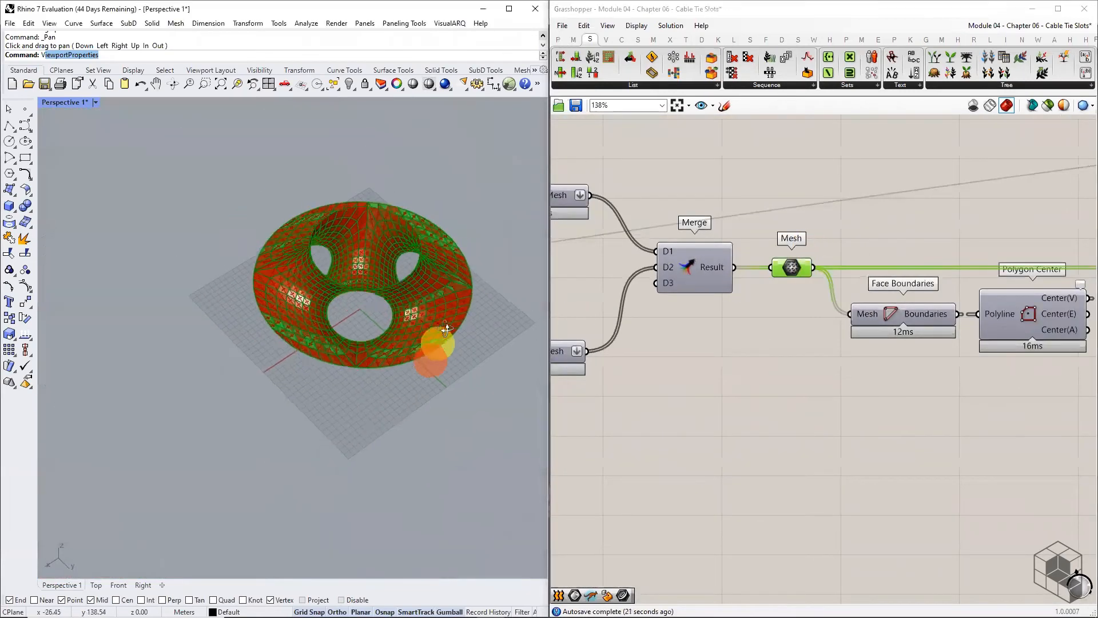
right_click_drag(437, 338, 367, 287)
scroll(367, 286, "up", 5)
mouse_move(793, 270)
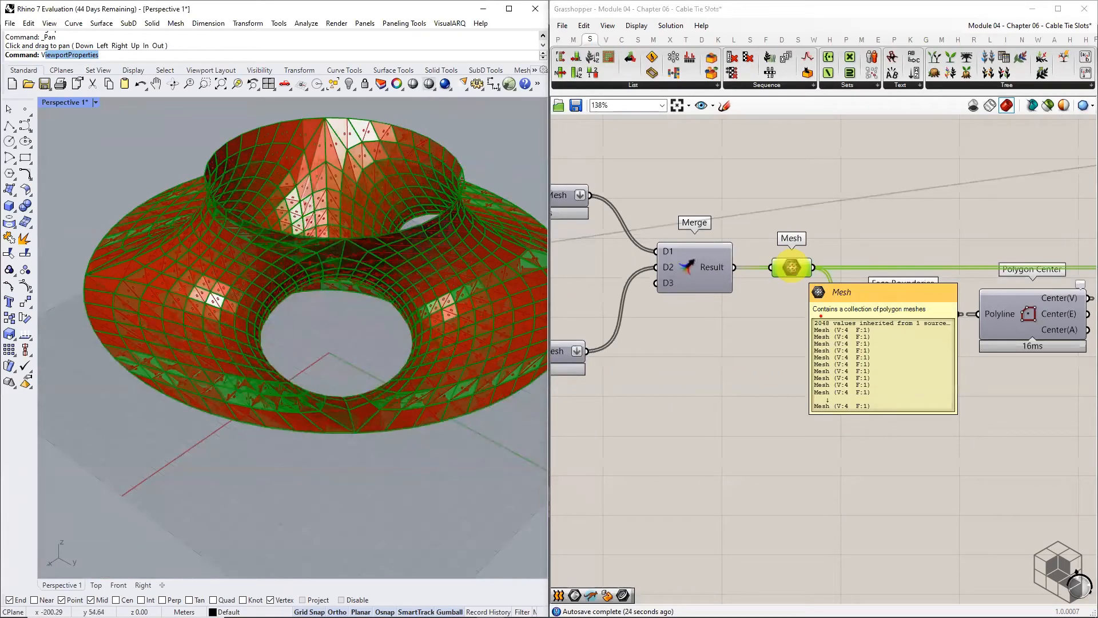
left_click_drag(812, 325, 829, 325)
Find the Number parameter labelled Indices - To be used later and check its data structure.
scroll(791, 267, "down", 5)
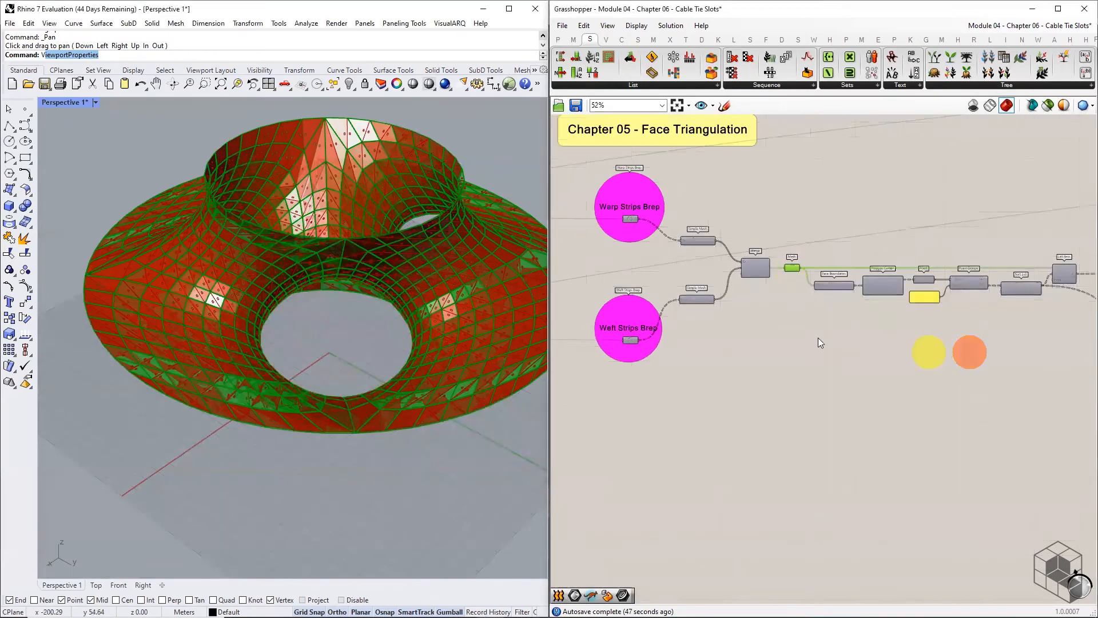
right_click(783, 334)
right_click(1002, 325)
right_click_drag(1020, 306, 753, 316)
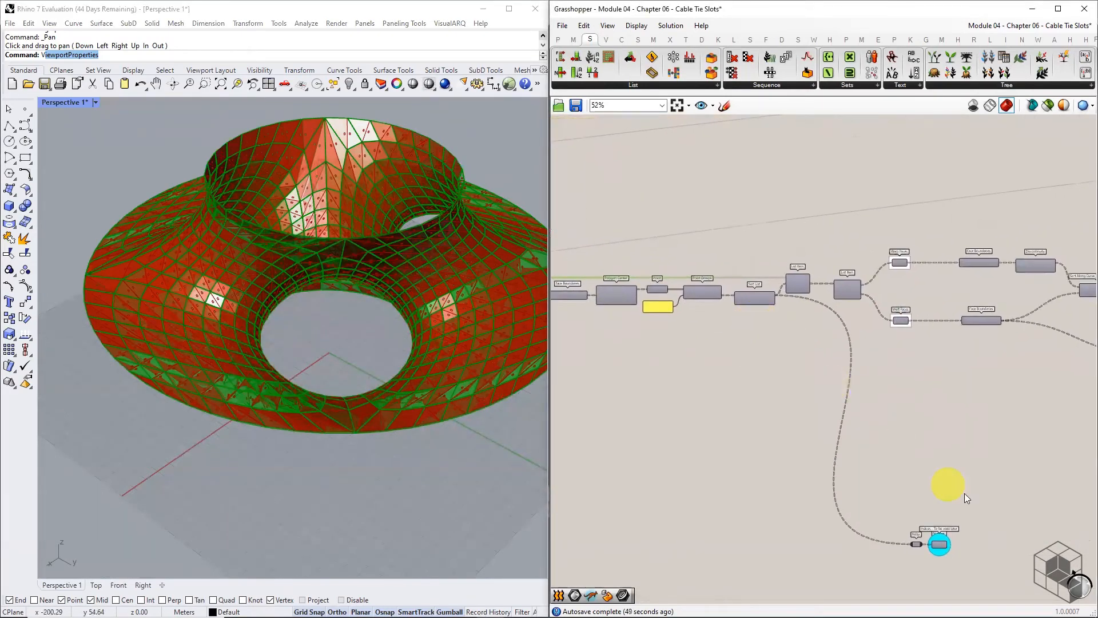
right_click_drag(964, 493, 837, 363)
scroll(825, 428, "up", 7)
left_click(796, 390)
middle_click(796, 390)
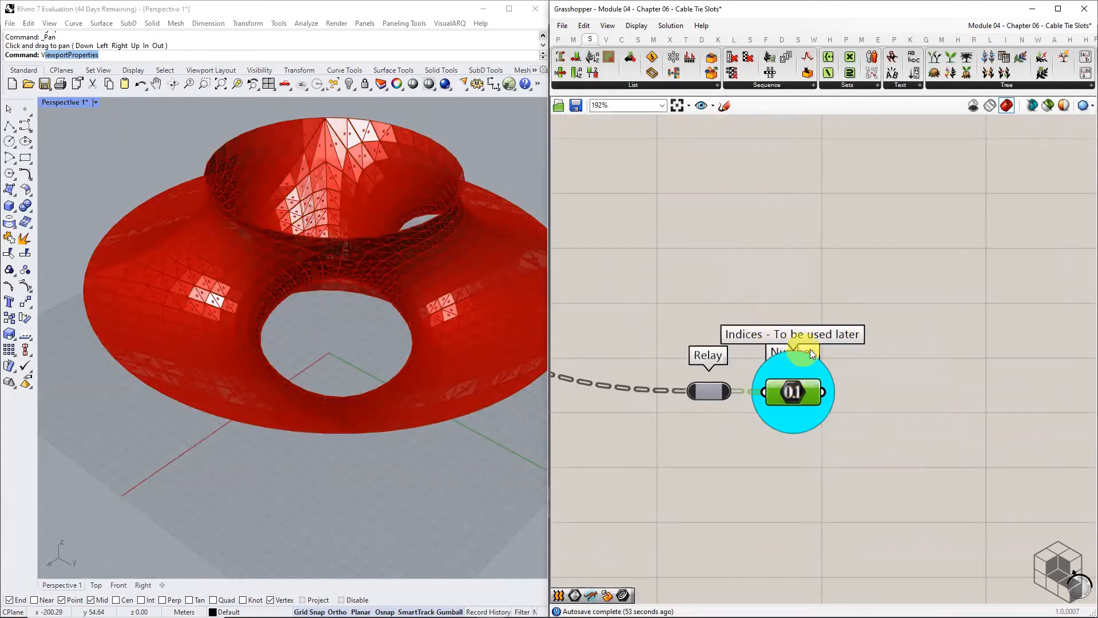
right_click_drag(518, 355, 514, 353)
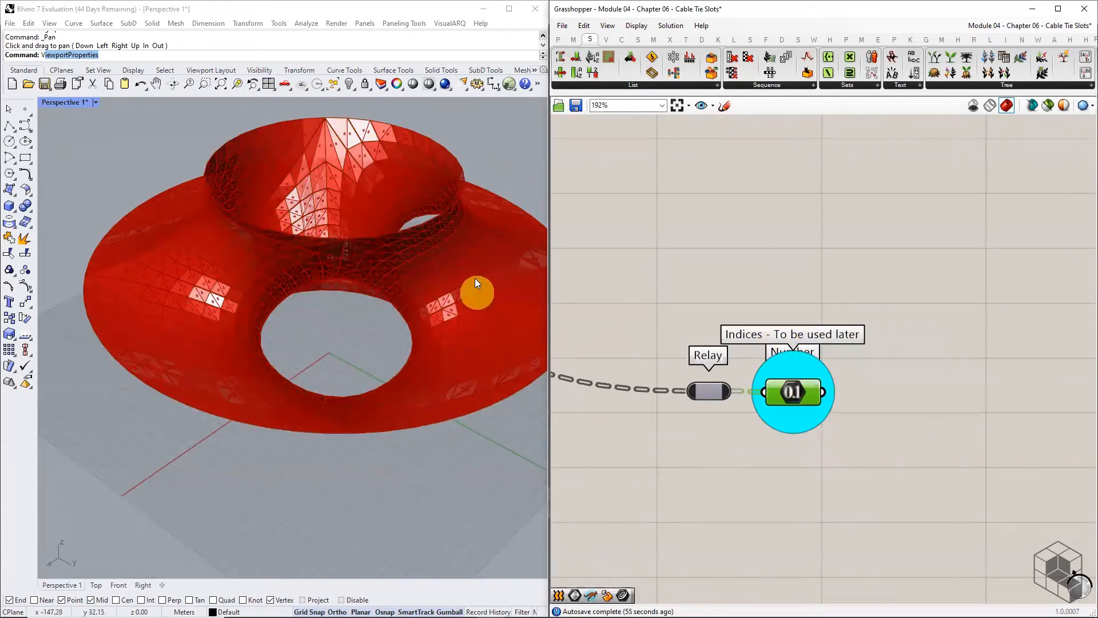
mouse_move(796, 401)
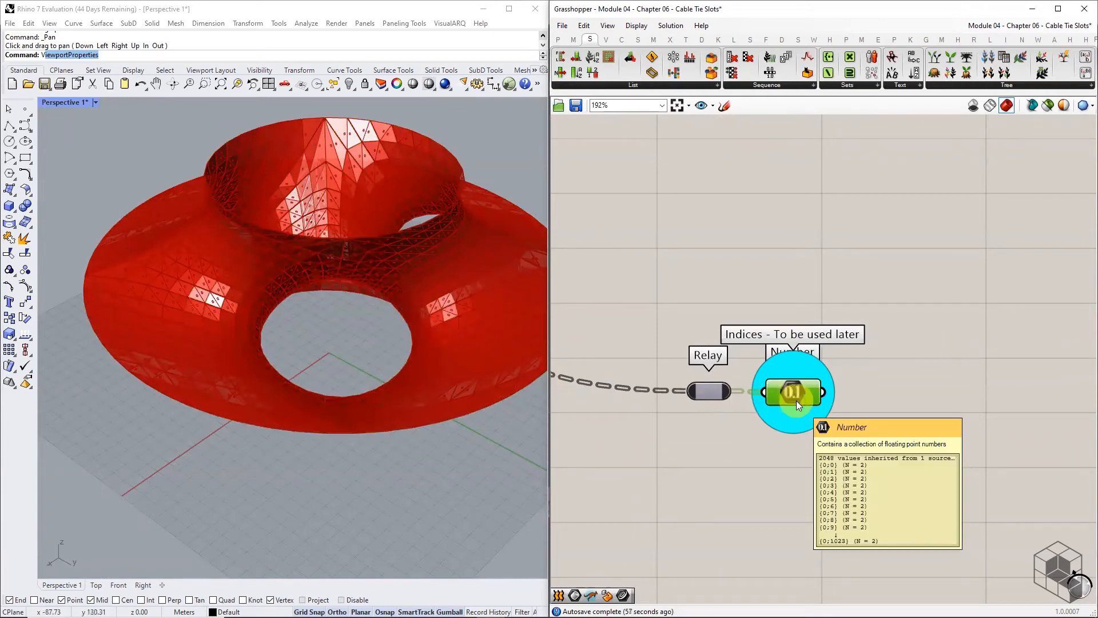
key("ctrl+v")
left_click_drag(798, 401, 928, 440)
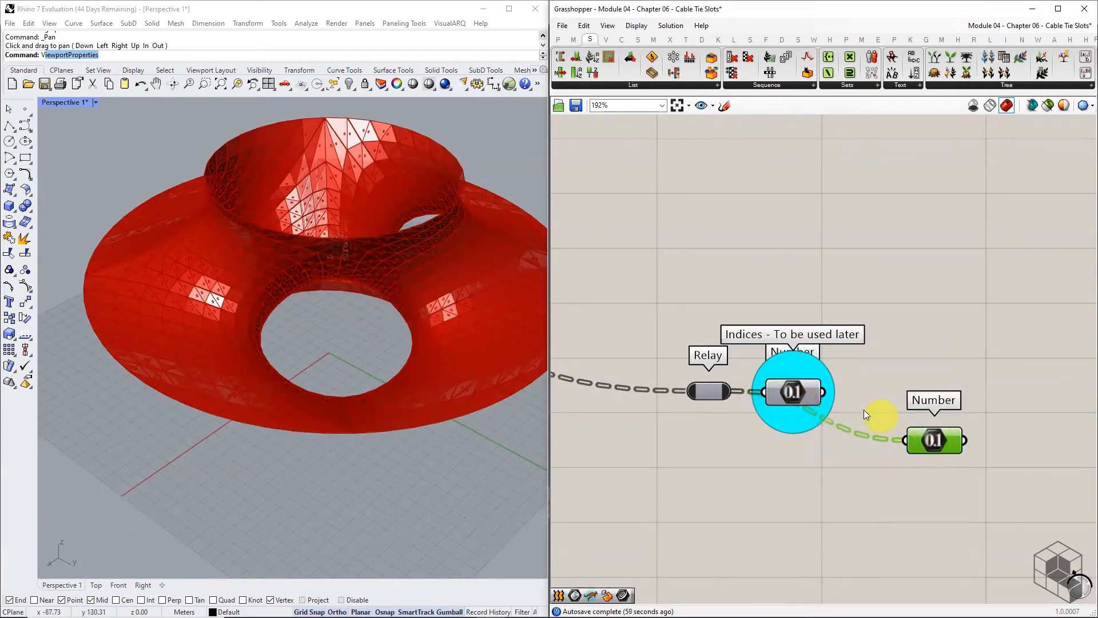
key("ctrl+z")
key("ctrl+z")
Copy the Number parameter with its Indices - To be used later group and place the copy below the final Merge component.
left_click_drag(879, 326, 772, 457)
key("ctrl+c")
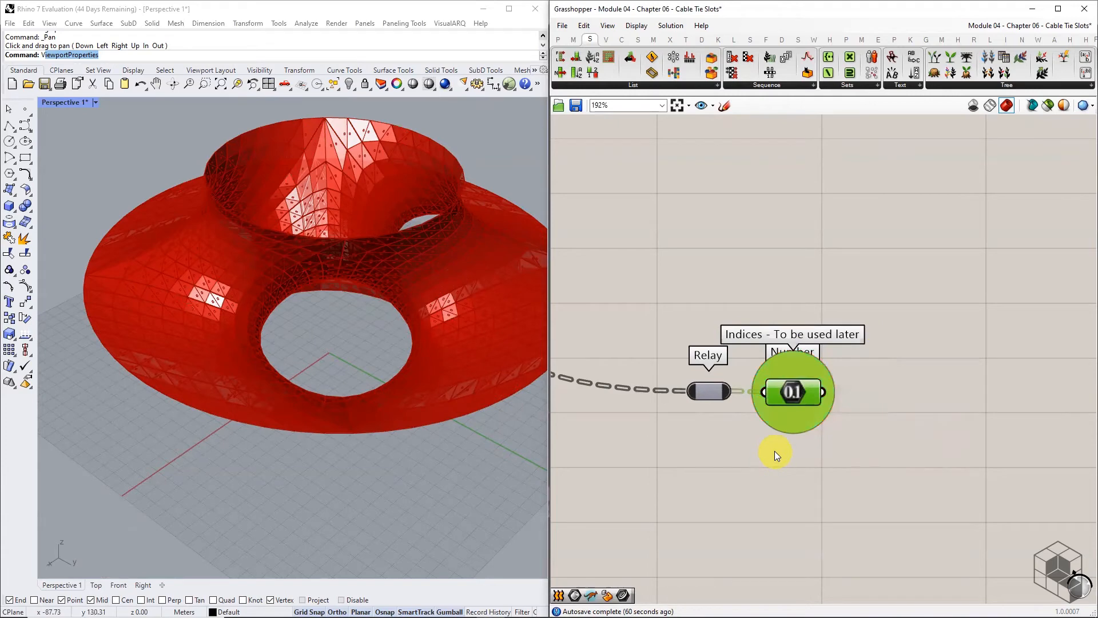
key("ctrl+v")
left_click_drag(802, 402, 908, 461)
right_click_drag(983, 423, 745, 399)
scroll(738, 403, "down", 8)
left_click_drag(732, 410, 857, 401)
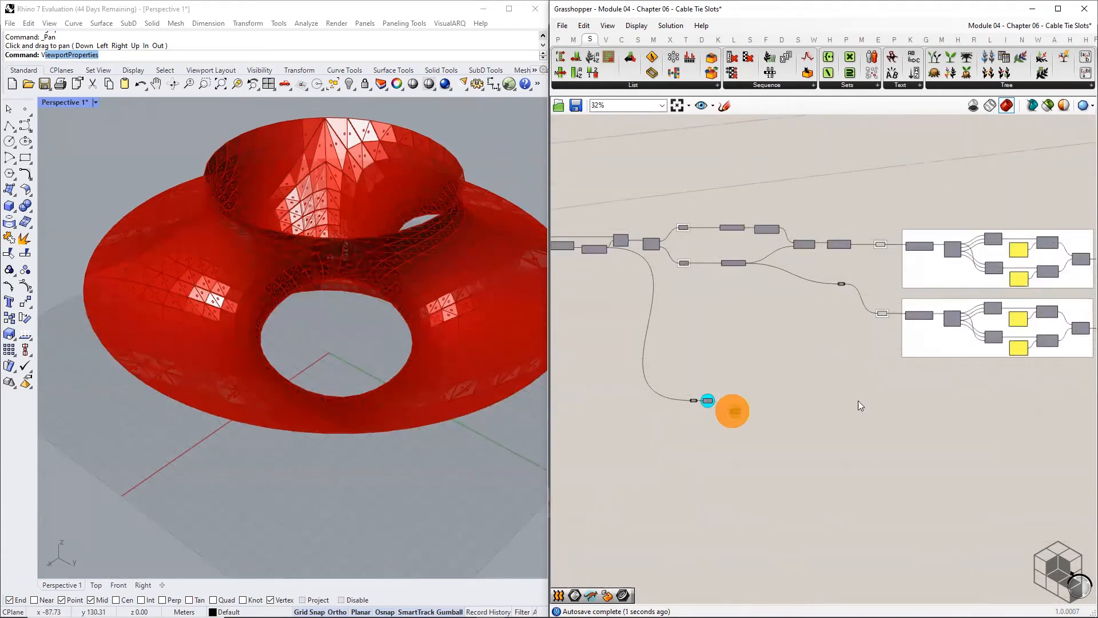
right_click_drag(1064, 400, 600, 394)
right_click_drag(1064, 371, 617, 358)
left_click_drag(617, 358, 627, 435)
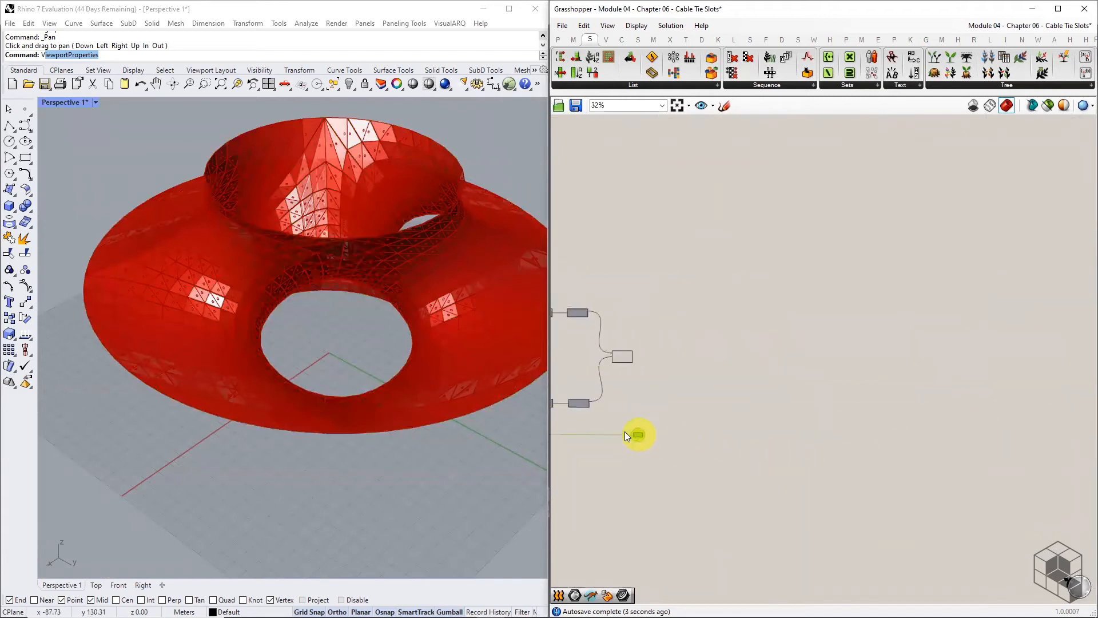
left_click_drag(627, 377, 624, 389)
right_click_drag(623, 389, 702, 402)
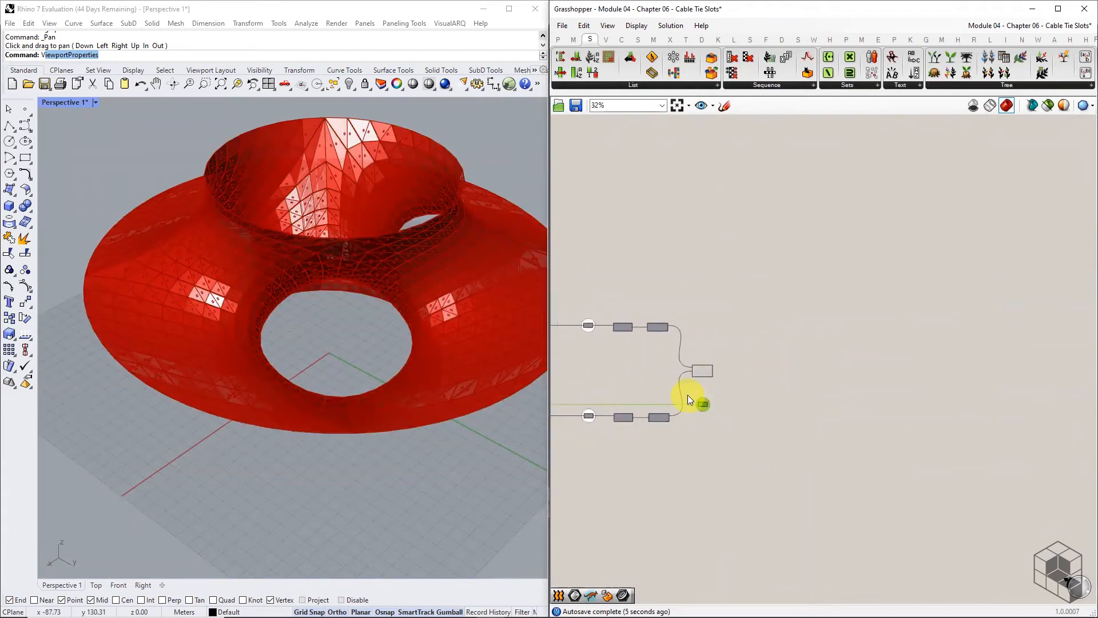
scroll(688, 395, "up", 5)
left_click(808, 402)
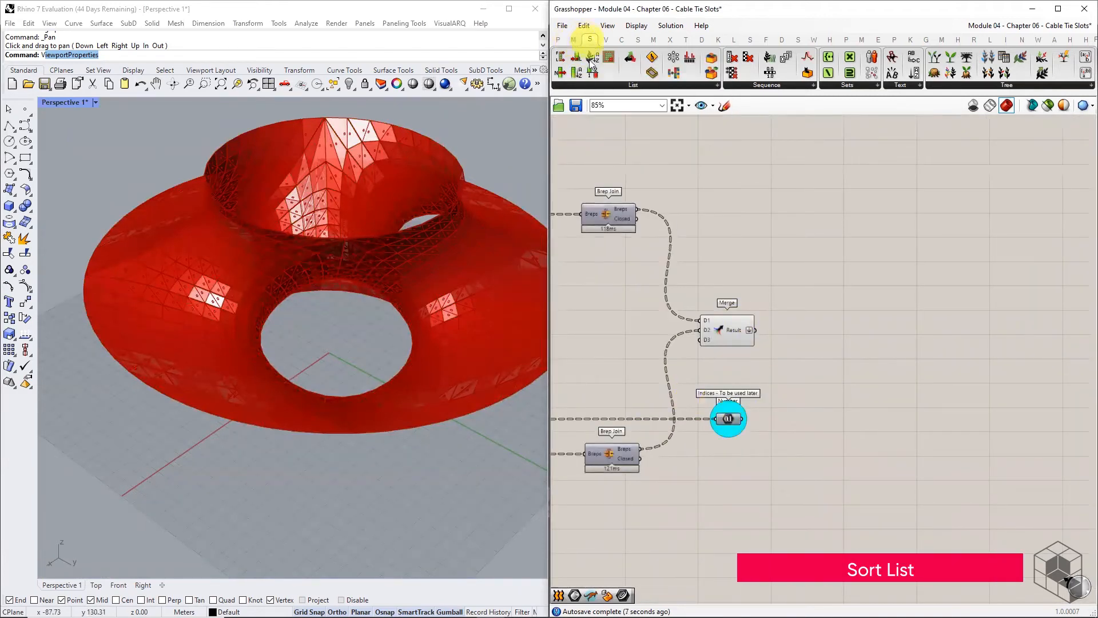
Add a Sort List with a flattened Keys input, fed by the copied Indices Number parameter.
left_click(597, 84)
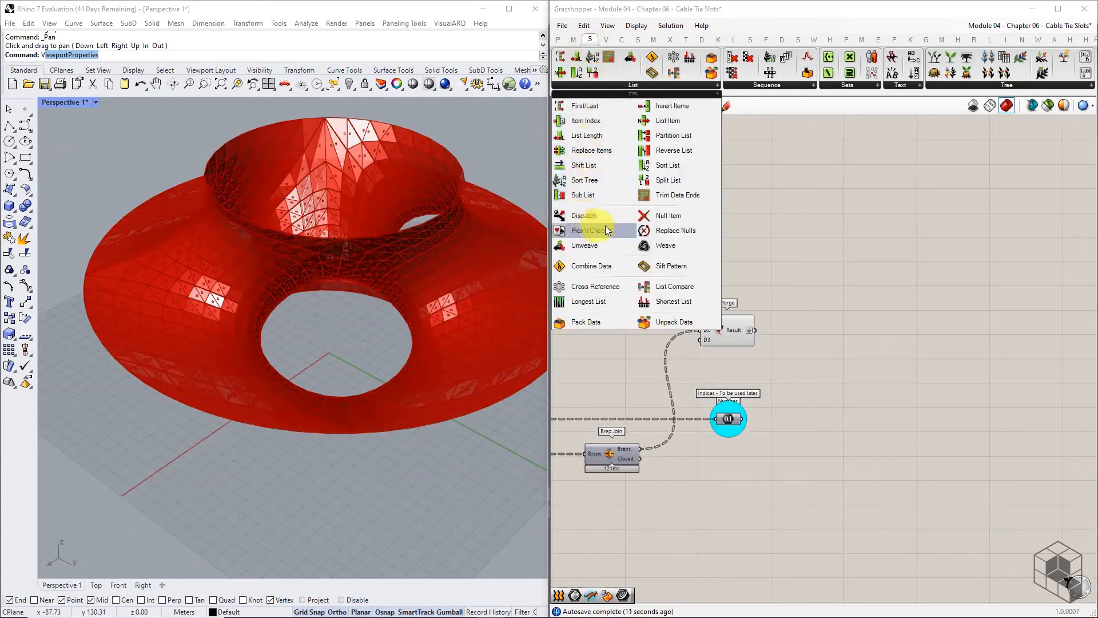
left_click(665, 179)
scroll(752, 399, "up", 3)
left_click(800, 430)
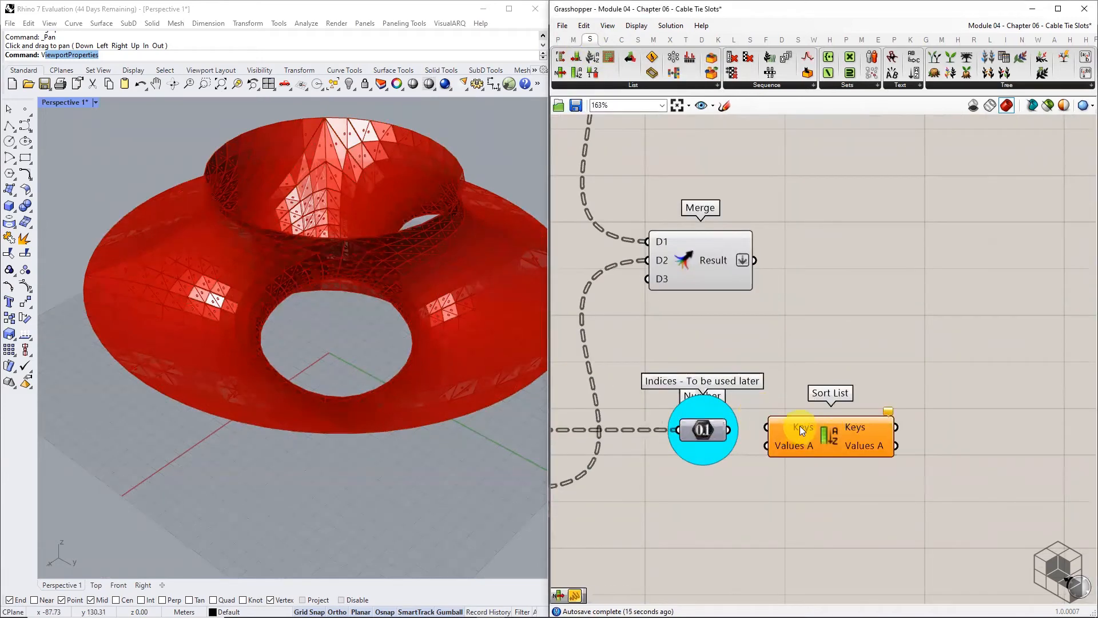
right_click(799, 426)
left_click(854, 473)
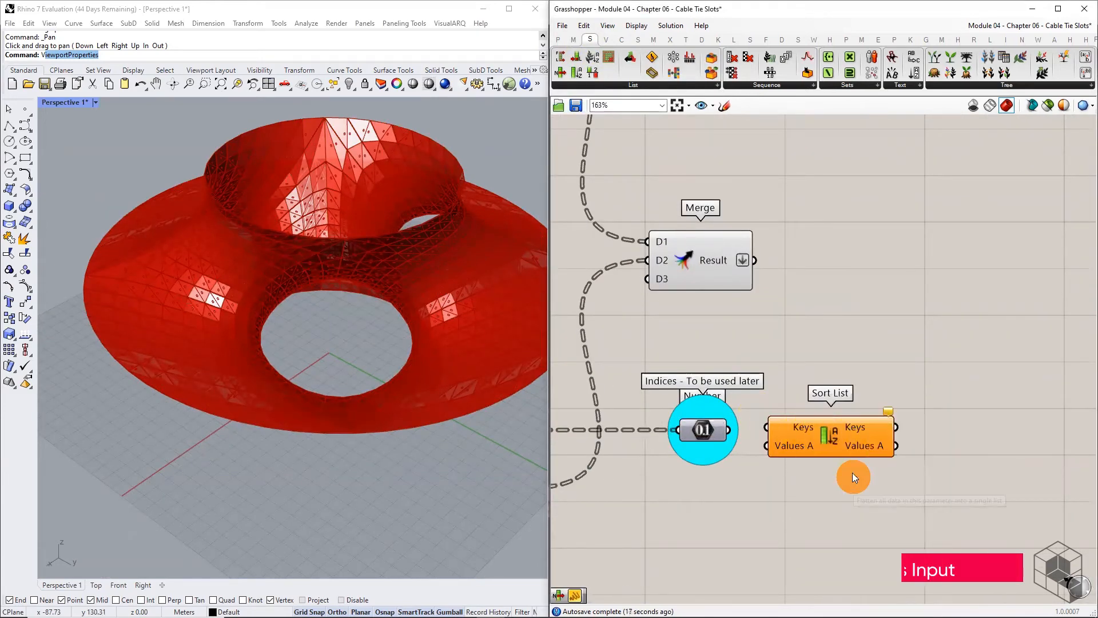
left_click_drag(823, 436, 847, 441)
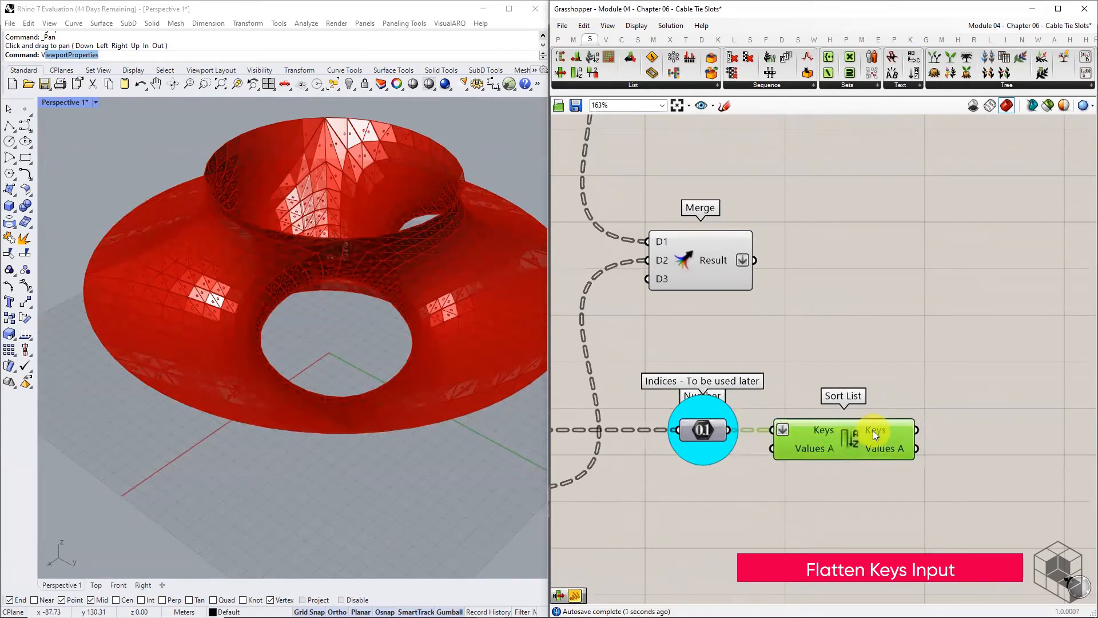
mouse_move(872, 430)
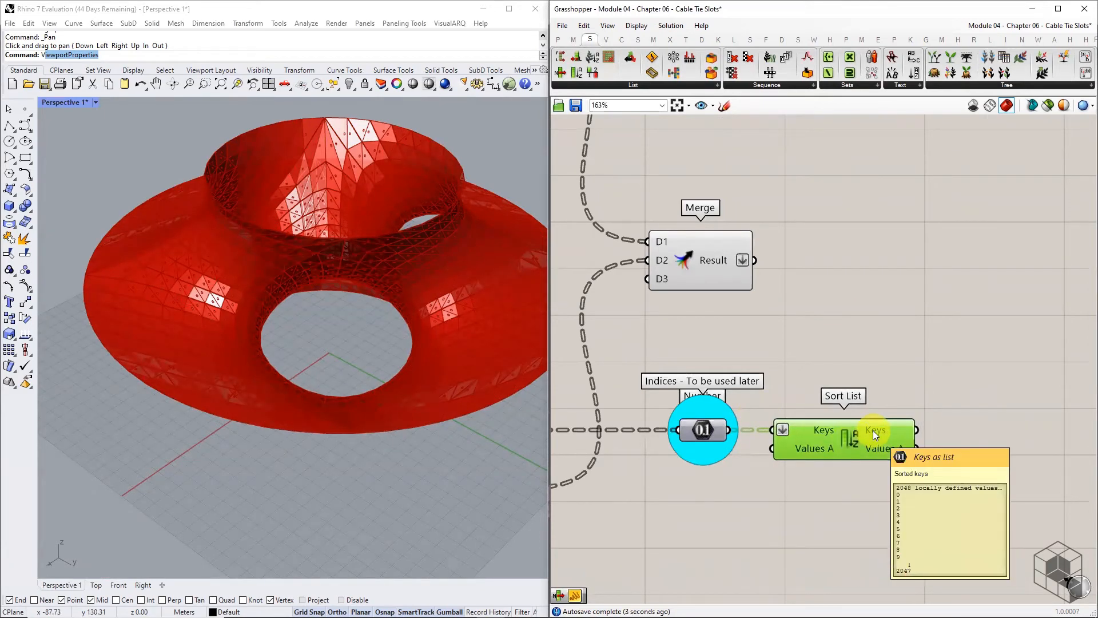
Connect the Merge Result to the Values A input of Sort List and check the sorted values.
left_click_drag(835, 440, 905, 442)
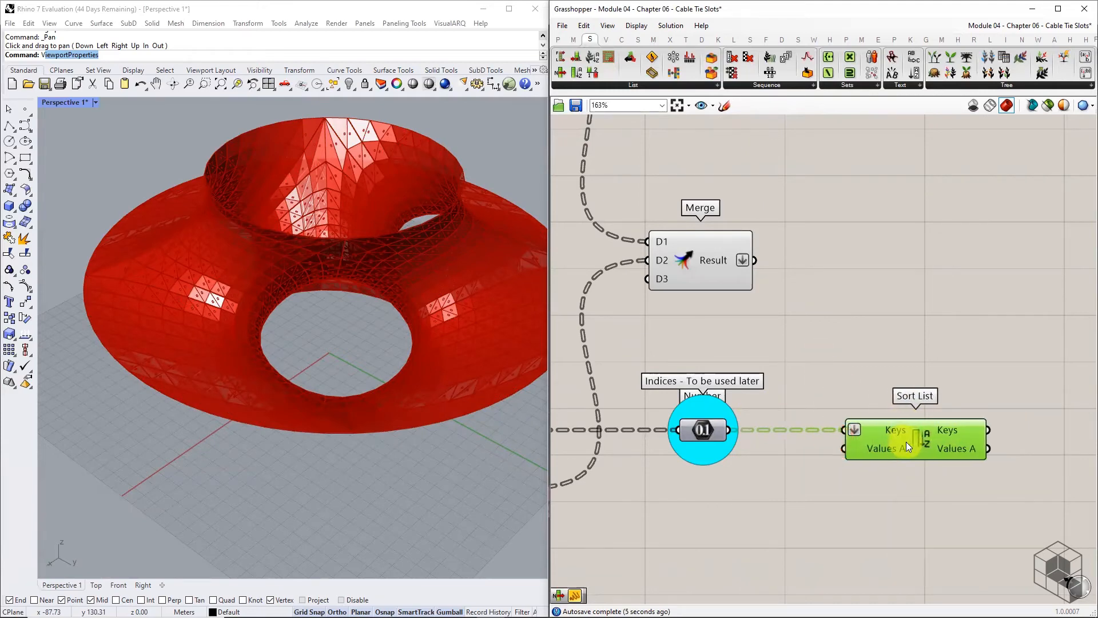
left_click_drag(754, 260, 862, 448)
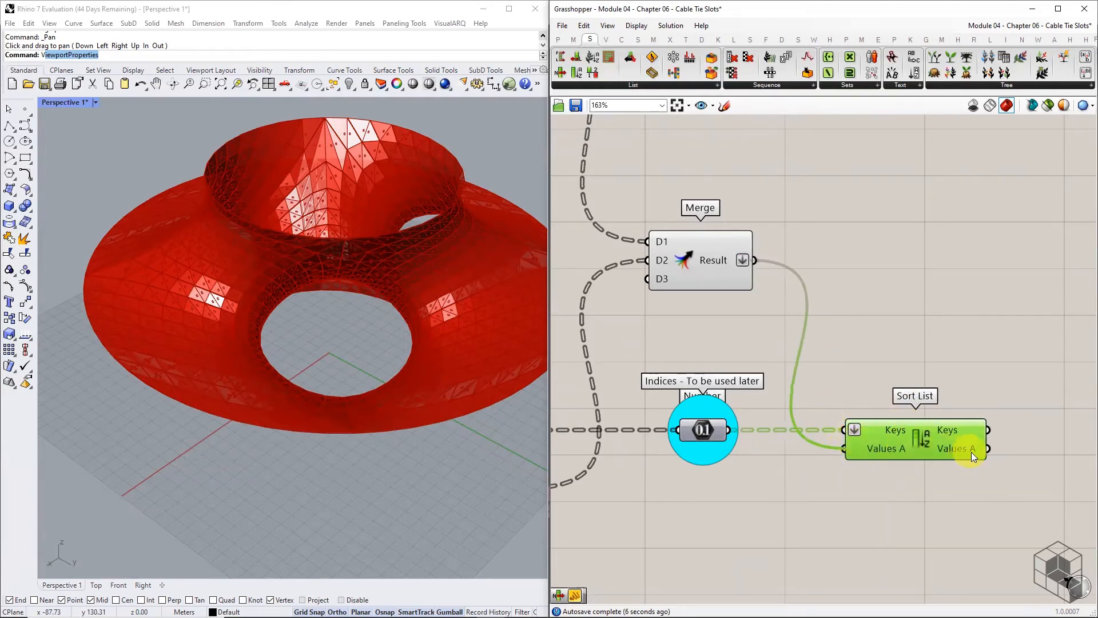
right_click_drag(998, 461, 794, 401)
mouse_move(762, 391)
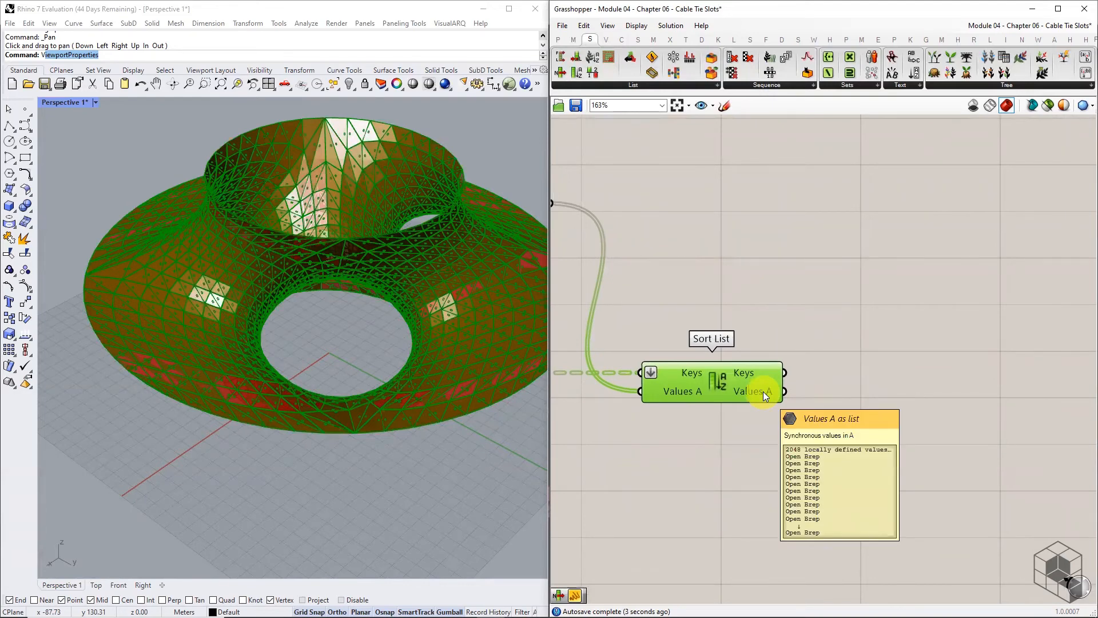
Attach a temporary Panel to the Keys output of Sort List, read the indices through to the end, and delete the Panel.
left_click(557, 38)
left_click_drag(763, 72, 919, 378)
left_click_drag(842, 374, 844, 374)
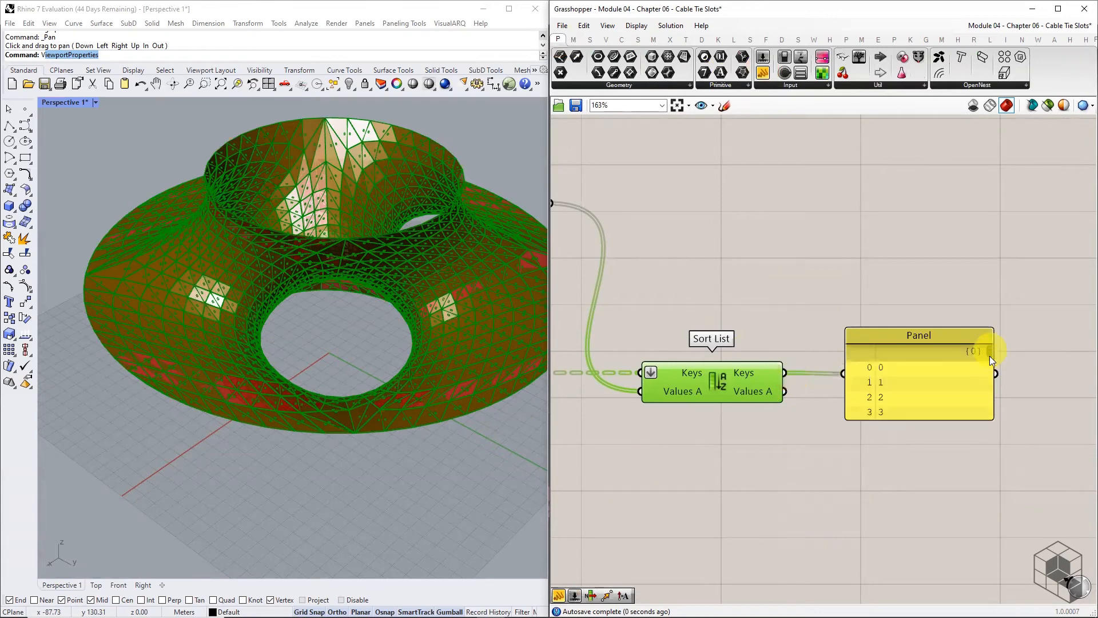
left_click_drag(960, 419, 960, 491)
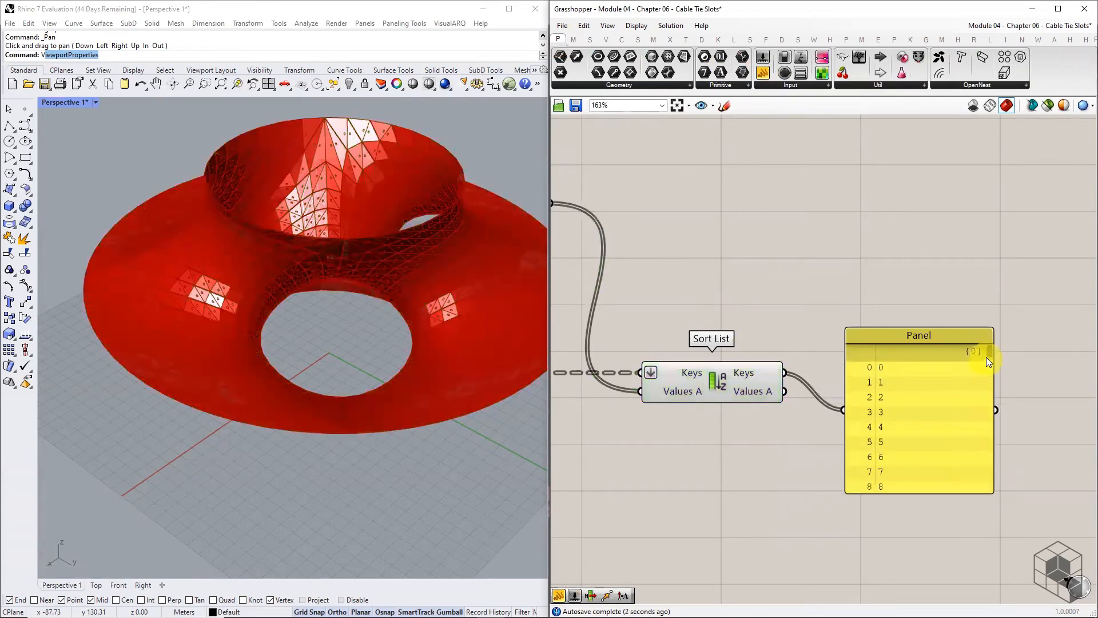
right_click(989, 350)
left_click_drag(989, 347, 990, 486)
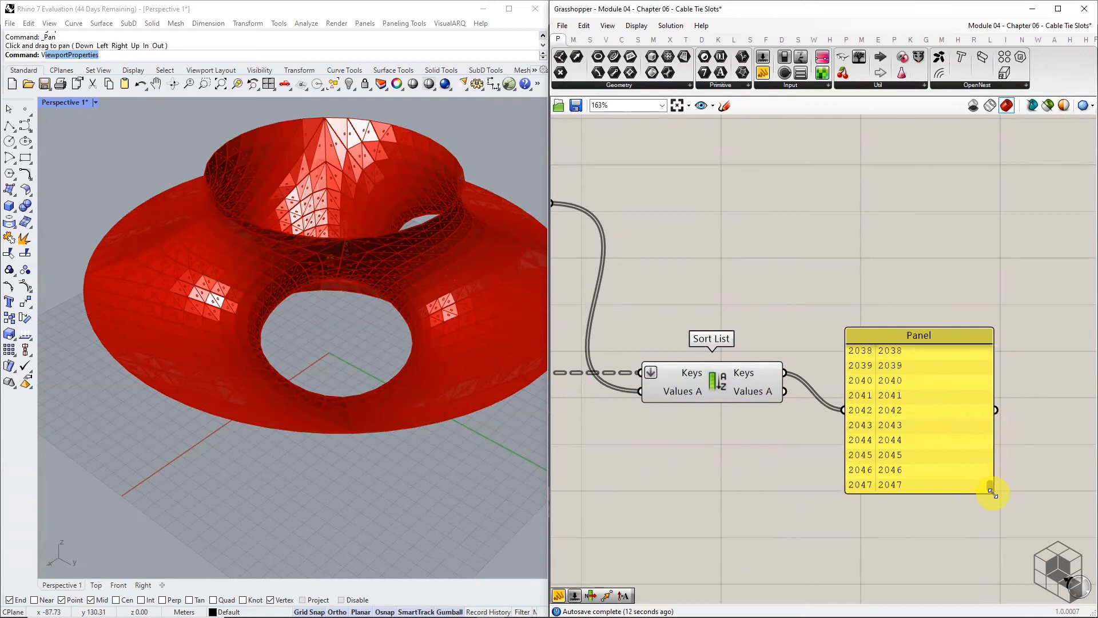
left_click(950, 447)
key("Delete")
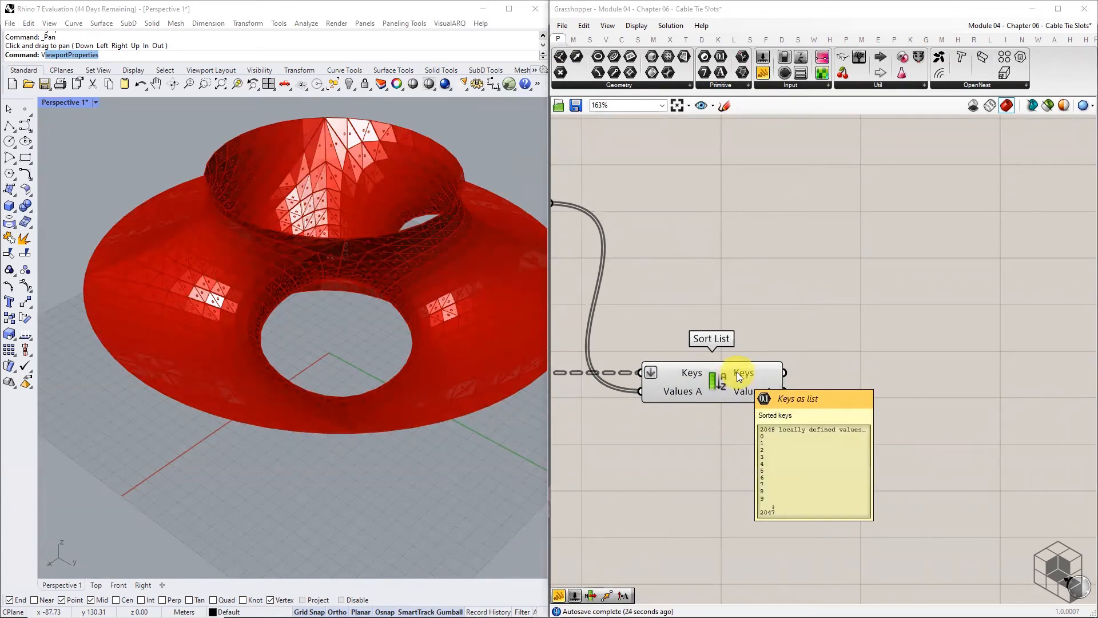
mouse_move(751, 391)
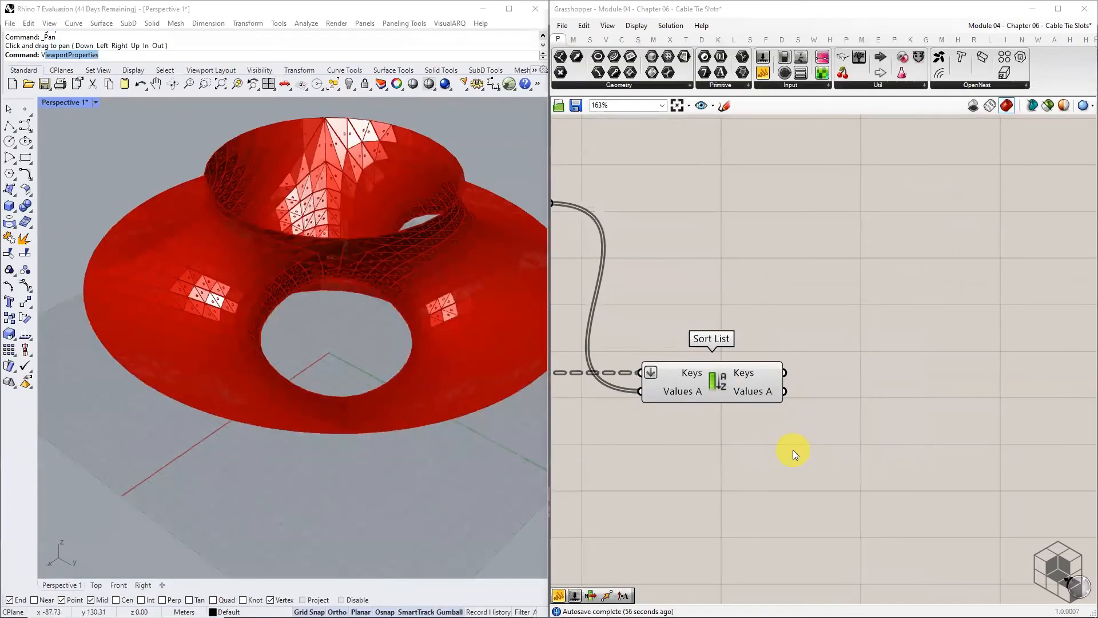
Add a List Length component fed by the Values A output of Sort List.
left_click(590, 39)
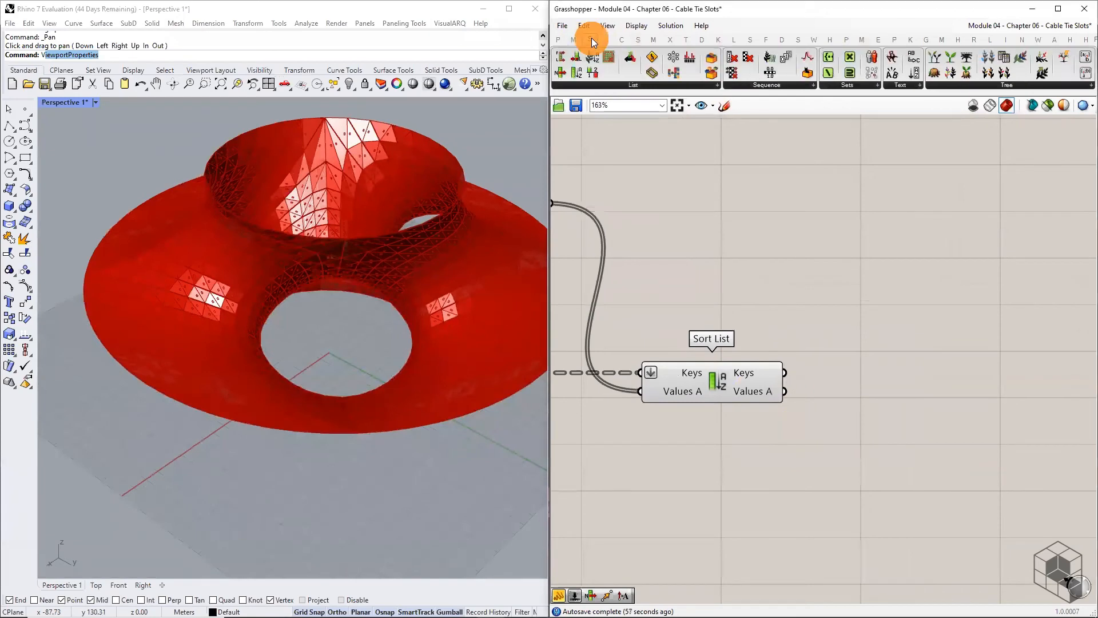
left_click(623, 84)
left_click_drag(863, 403, 864, 402)
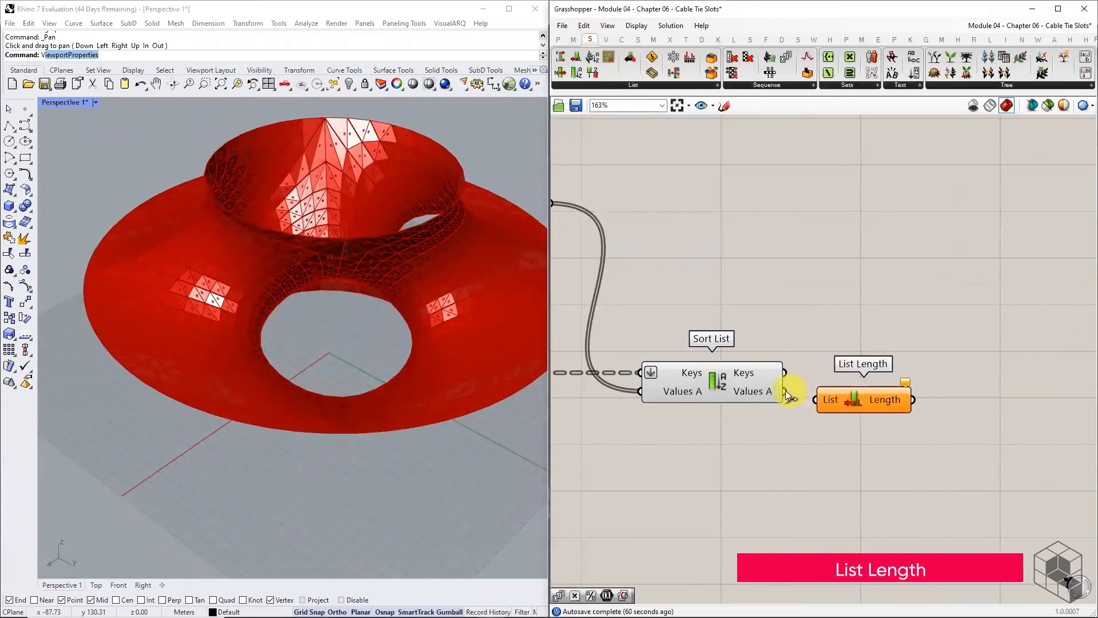
left_click_drag(785, 391, 816, 400)
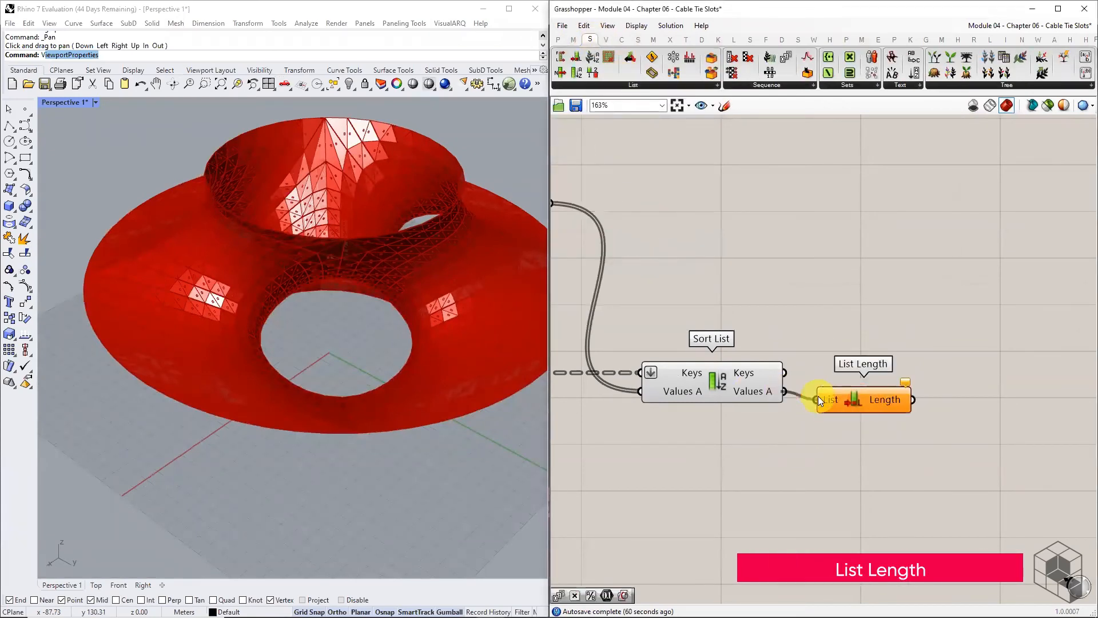
Add a Division component and connect the List Length output to its A input.
left_click(574, 40)
left_click(987, 406)
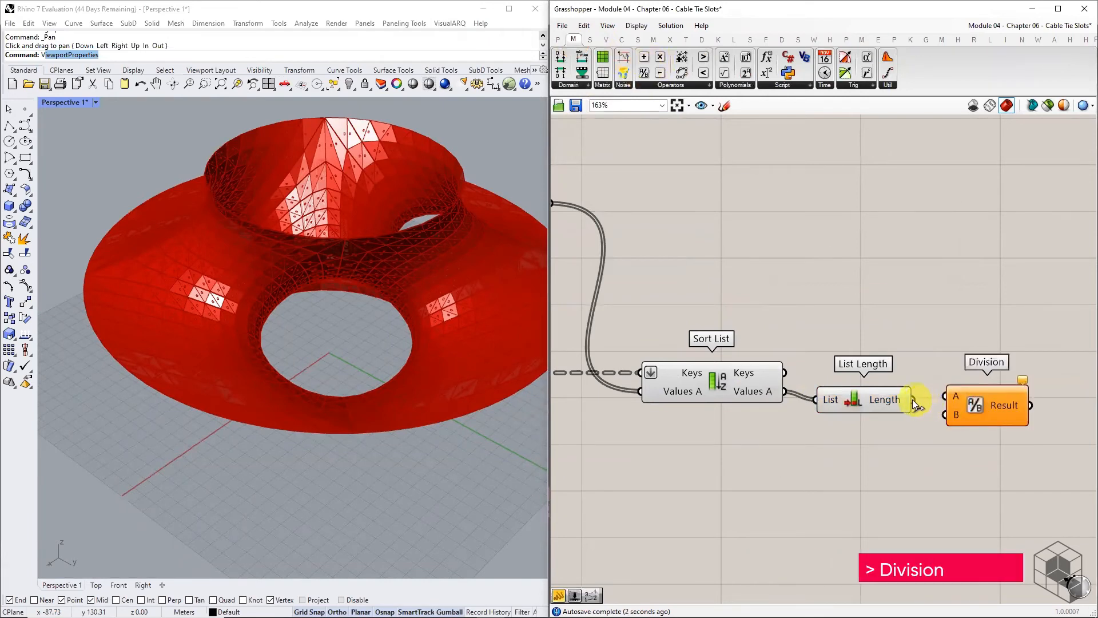
left_click_drag(914, 399, 963, 407)
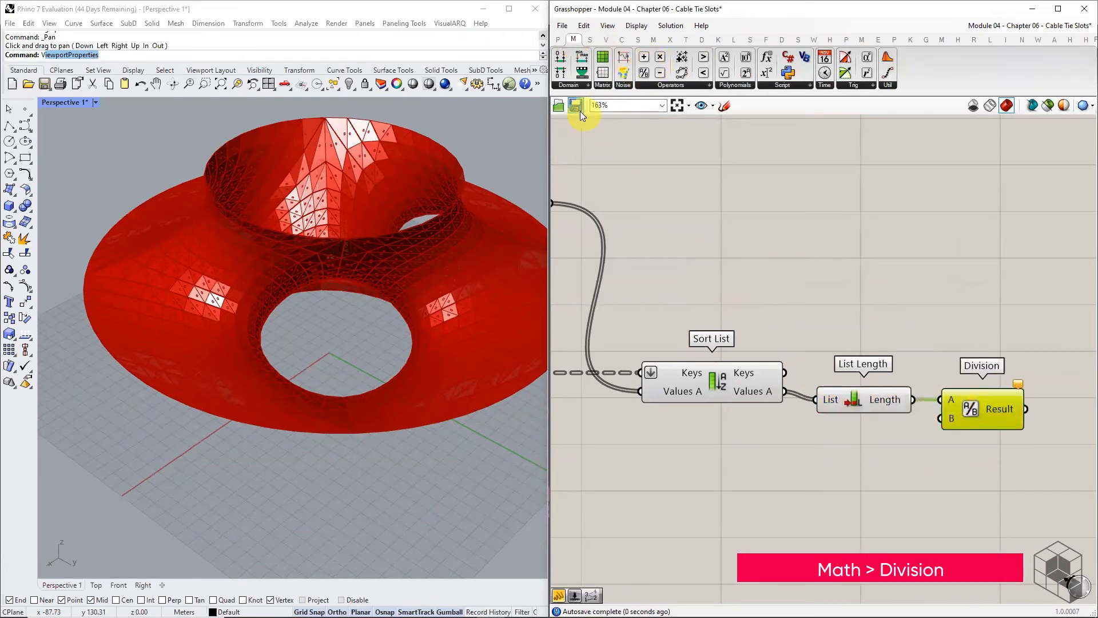
Add a Panel containing 2, place it beneath List Length, and connect it to the B input of Division.
left_click(558, 39)
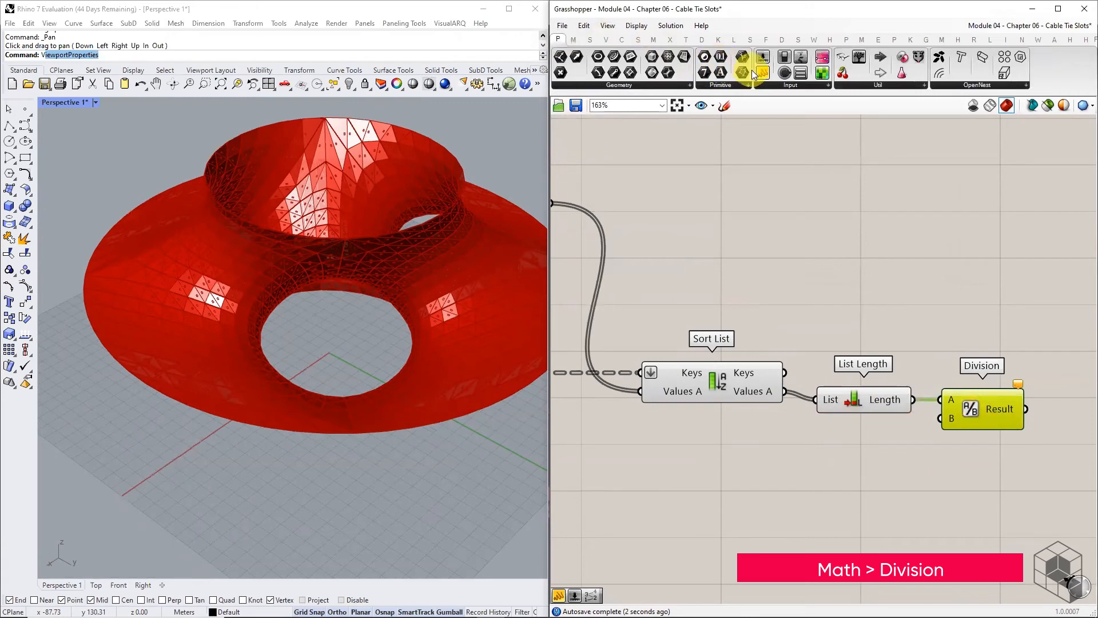
left_click_drag(761, 74, 892, 453)
double_click(892, 453)
type("2")
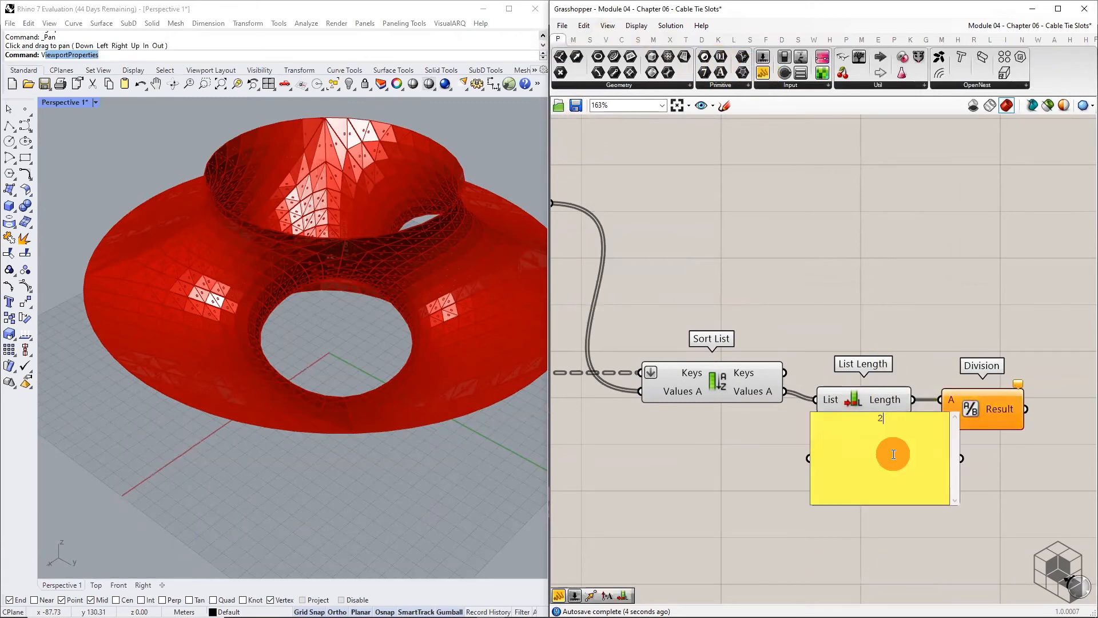
left_click(956, 502)
left_click_drag(956, 502, 894, 456)
left_click_drag(951, 421, 956, 434)
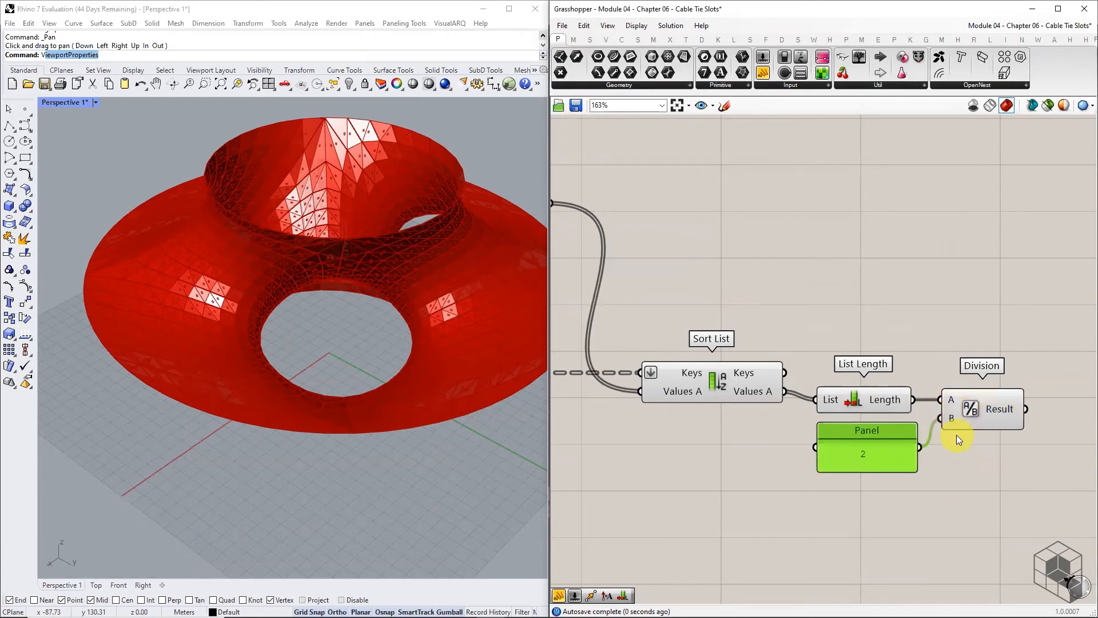
Add a Partition List component, feeding its List input from Sort List's Values A and its Size input from the Division Result.
scroll(906, 420, "down", 3)
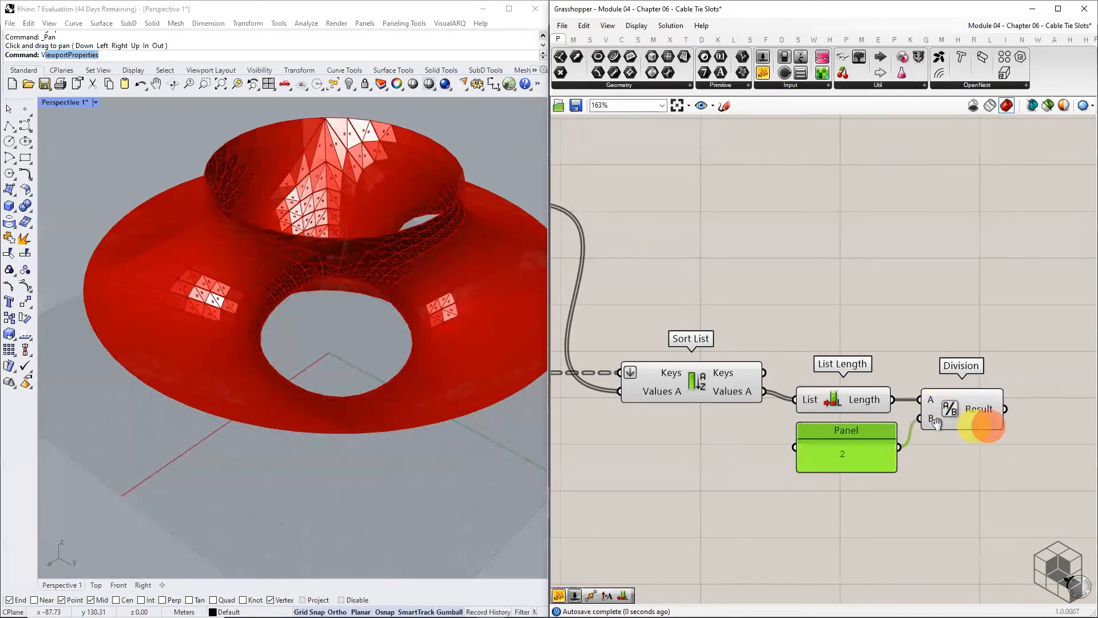
left_click(593, 38)
left_click(627, 86)
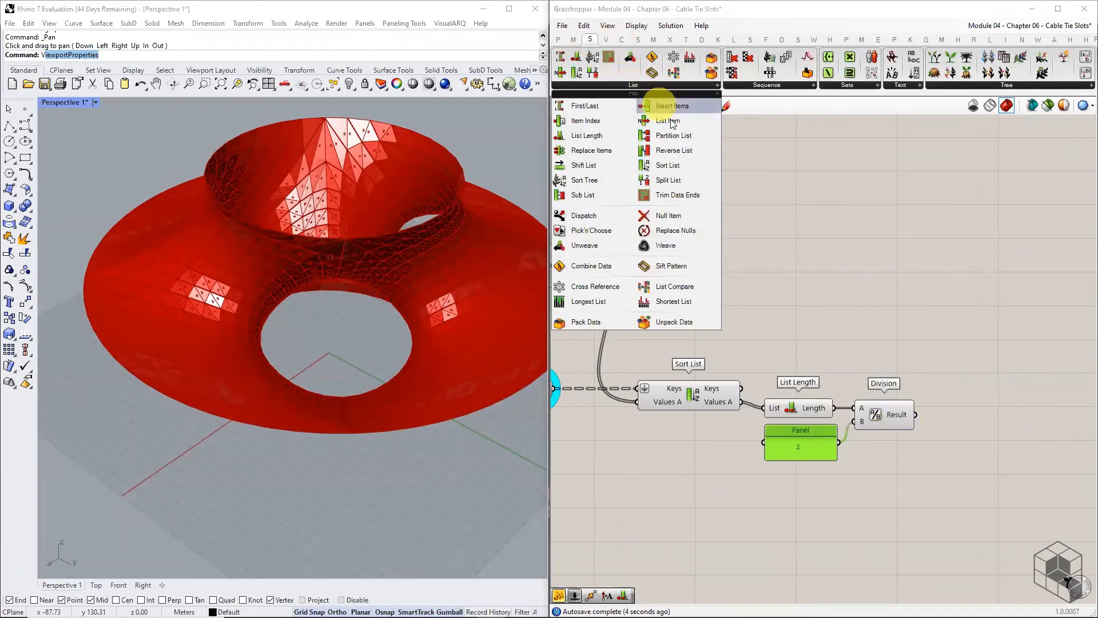
left_click_drag(674, 136, 859, 436)
scroll(947, 385, "down", 2)
left_click_drag(801, 397, 932, 391)
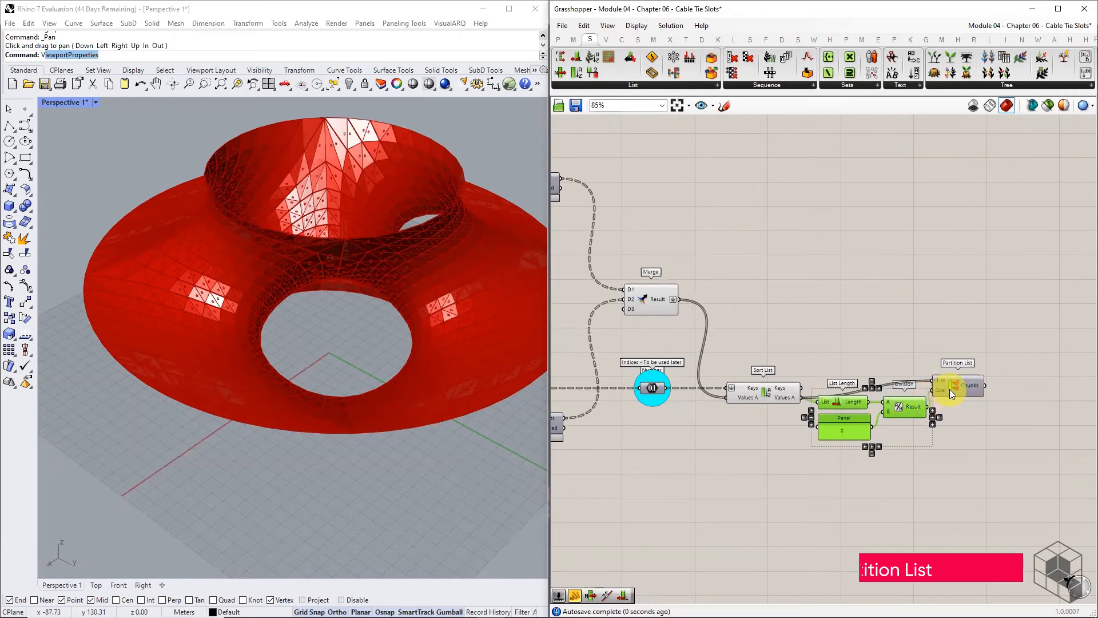
Align the List Length, Panel, Division and Partition List components neatly after Sort List, and check the chunk sizes on the Chunks output.
left_click_drag(960, 333, 911, 381)
left_click_drag(859, 422, 817, 455)
left_click_drag(957, 387, 954, 402)
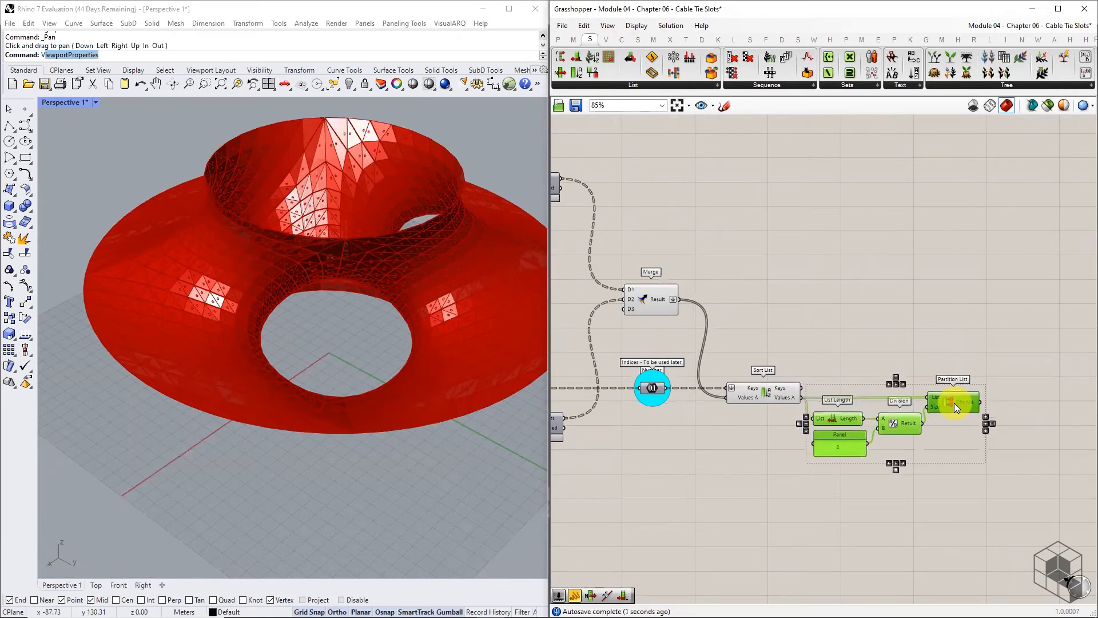
left_click(947, 360)
scroll(961, 397, "up", 3)
mouse_move(965, 392)
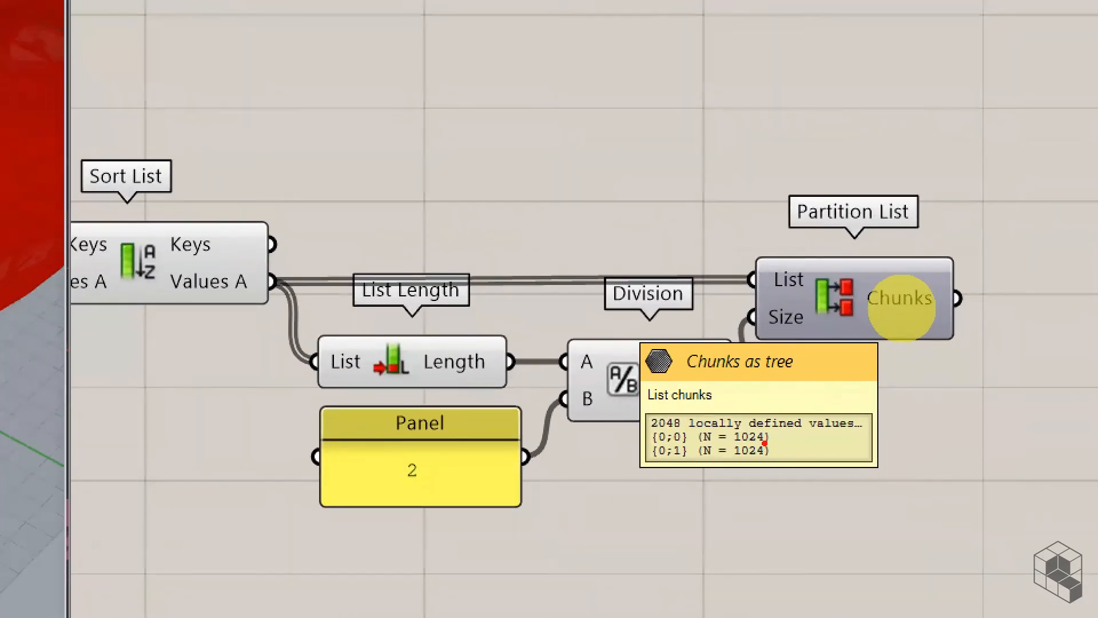
mouse_move(727, 442)
left_mouse_down()
mouse_move(766, 441)
mouse_move(771, 462)
left_mouse_up()
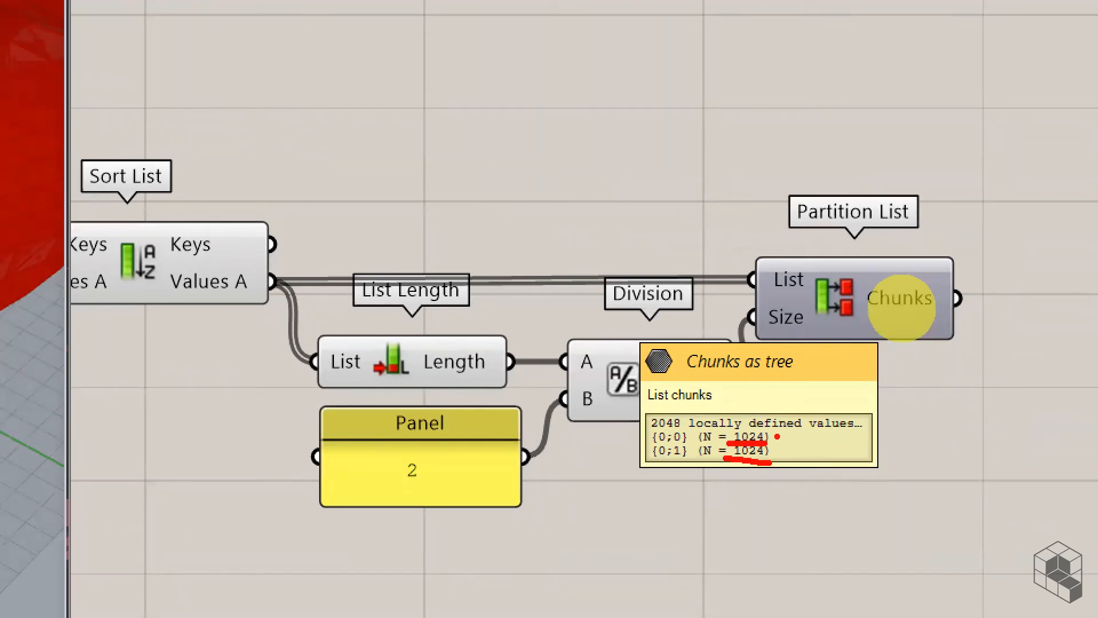
key("Escape")
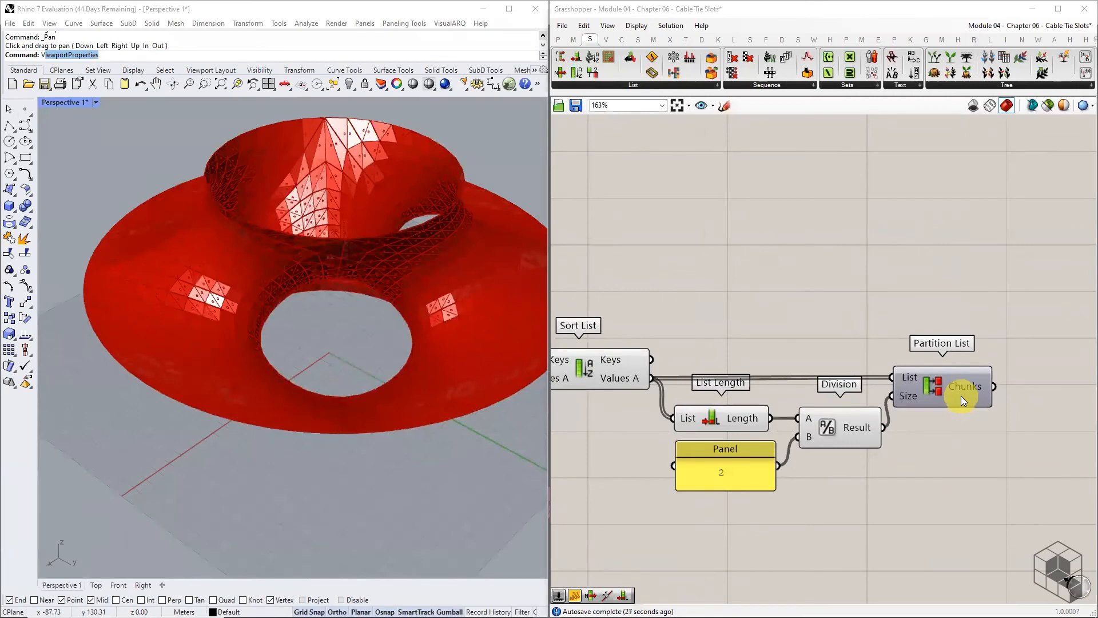
Add a List Length component beside the Warp Strips Brep container in the Chapter 05 - Face Triangulation group.
scroll(962, 400, "down", 10)
right_click_drag(765, 419, 1001, 395)
right_click_drag(681, 402, 956, 397)
right_click_drag(702, 370, 977, 375)
right_click_drag(656, 326, 910, 361)
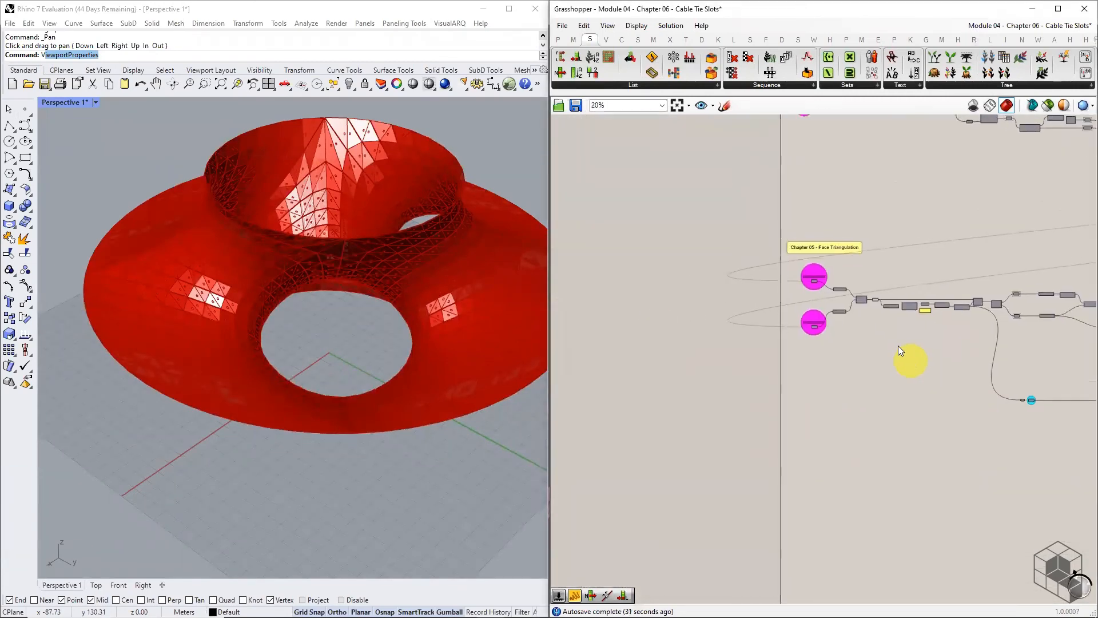
scroll(816, 295, "up", 8)
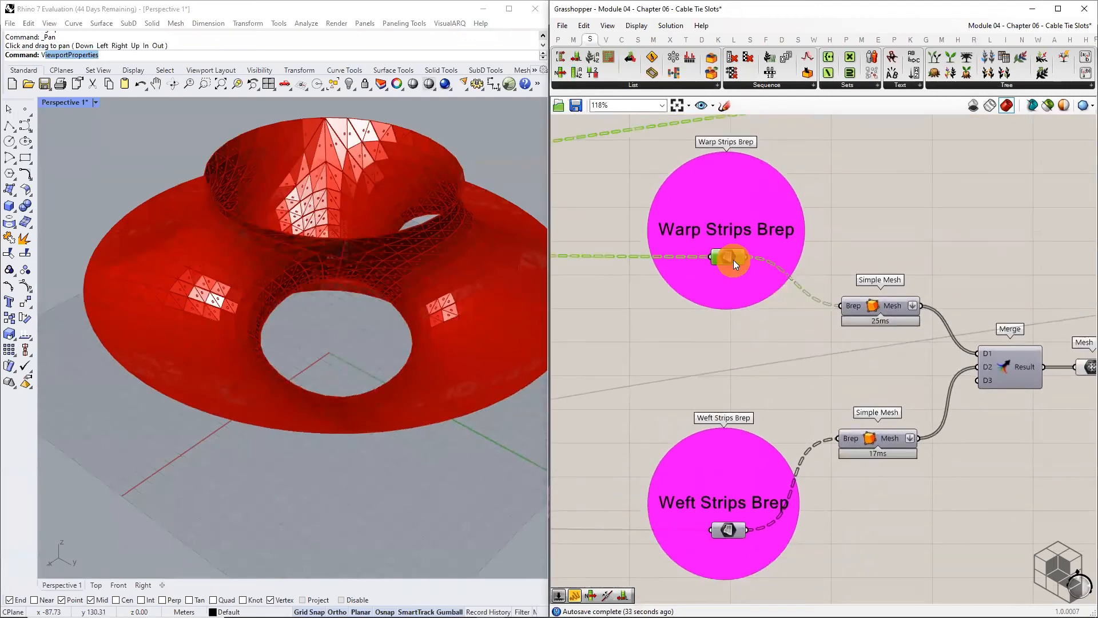
left_click(727, 530)
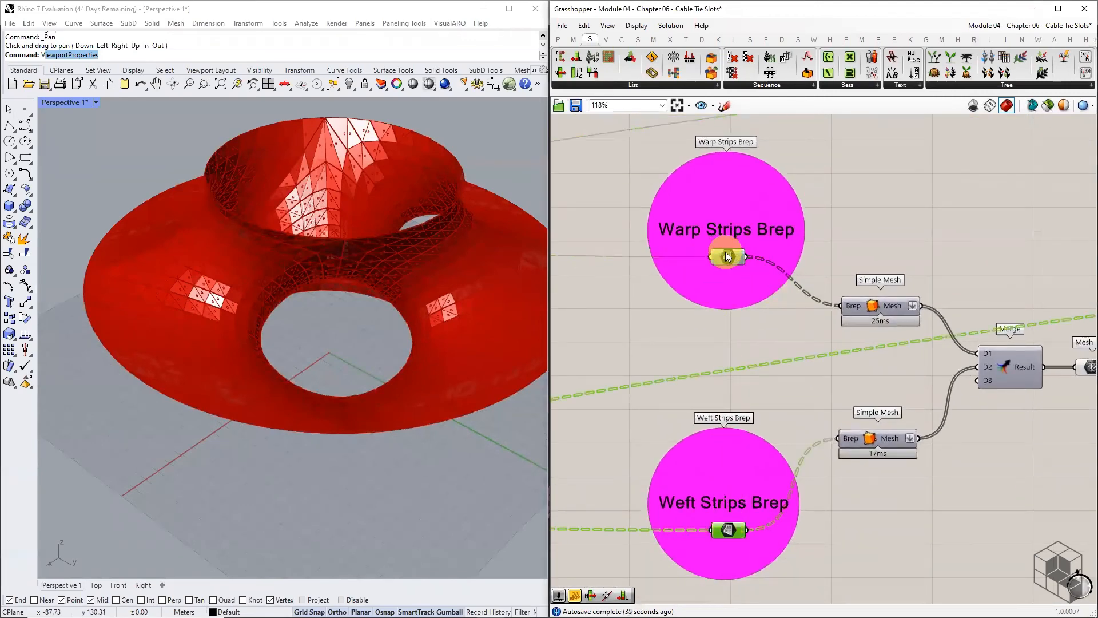
left_click(625, 84)
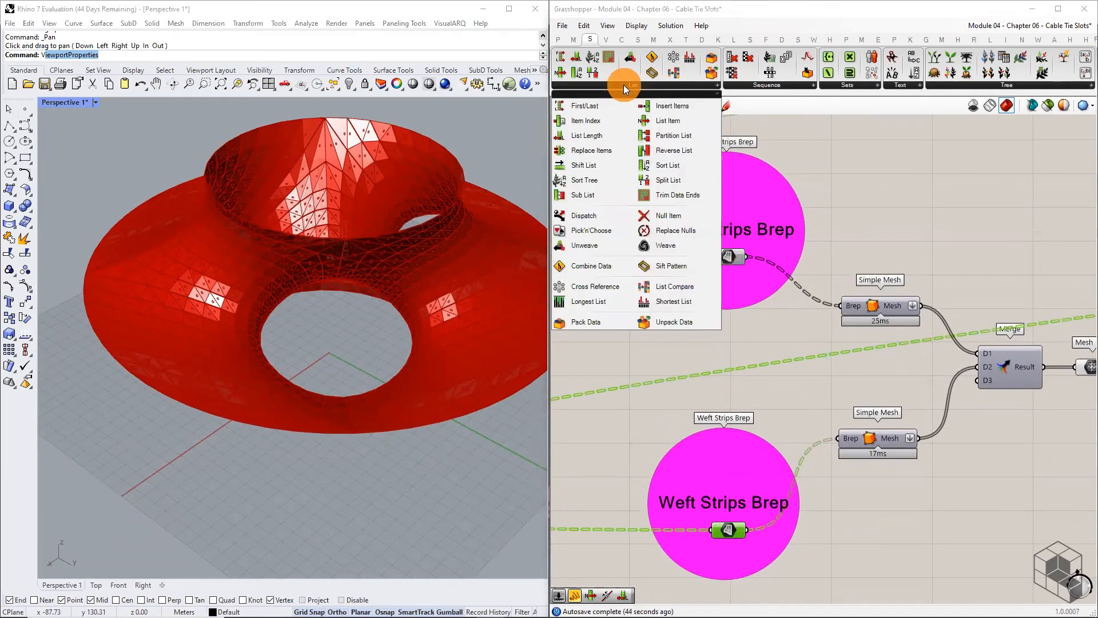
left_click(602, 135)
left_click(884, 237)
Feed the List Length component from Warp Strips Brep, and feed a duplicate of it from Weft Strips Brep.
left_click_drag(748, 256, 910, 538)
left_click(899, 233)
left_click_drag(746, 529, 888, 553)
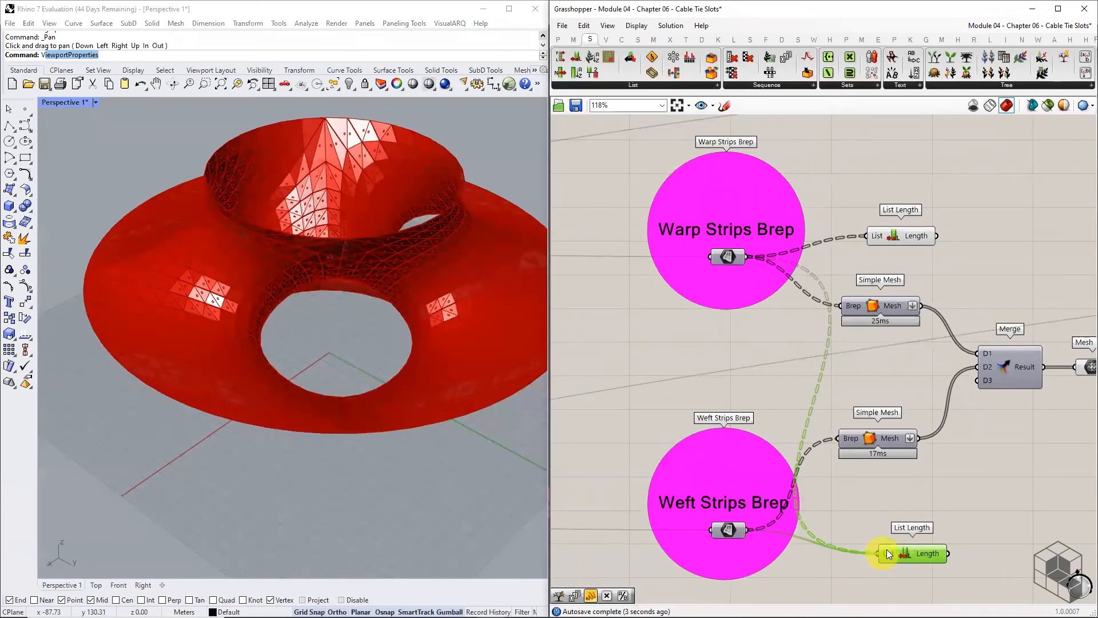
Move both strip List Length components across the canvas to stack them above the Sort List and Partition List section.
right_click_drag(935, 549, 729, 489)
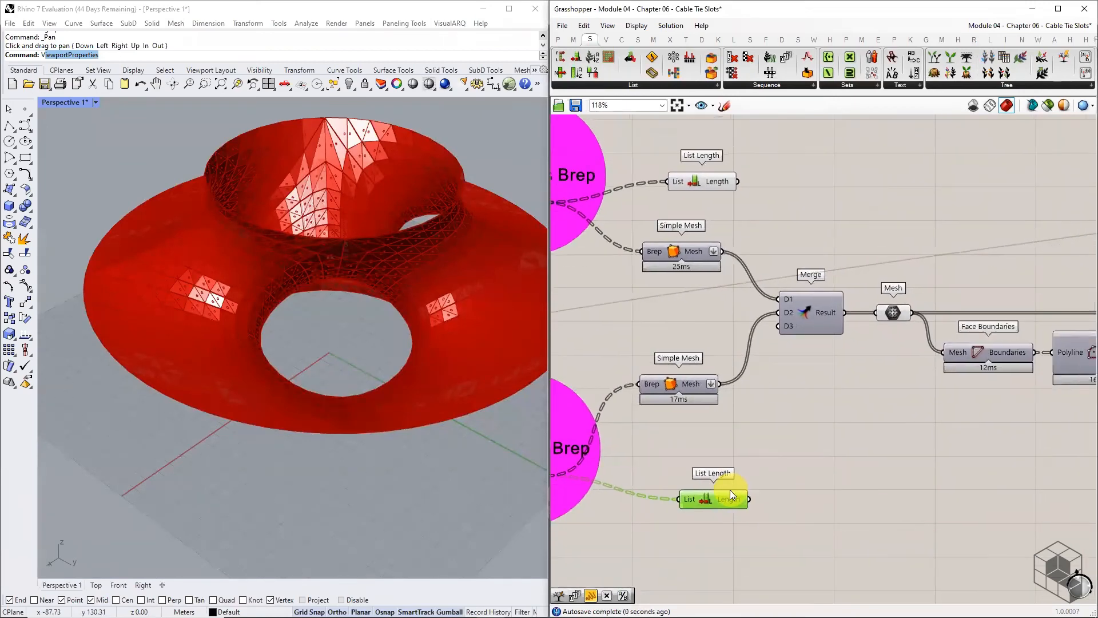
left_click(715, 184, "shift")
scroll(693, 226, "down", 4)
left_click_drag(697, 219, 987, 226)
scroll(987, 227, "down", 4)
right_click_drag(987, 227, 723, 252)
left_click_drag(723, 292, 744, 302)
left_click_drag(1096, 301, 891, 325)
scroll(934, 331, "up", 3)
right_click_drag(802, 293, 789, 397)
left_click(790, 391)
left_click_drag(742, 345, 747, 420)
left_click_drag(739, 203, 747, 359)
Flatten the Length outputs of the warp and weft List Length components.
scroll(768, 406, "up", 5)
right_click(739, 293)
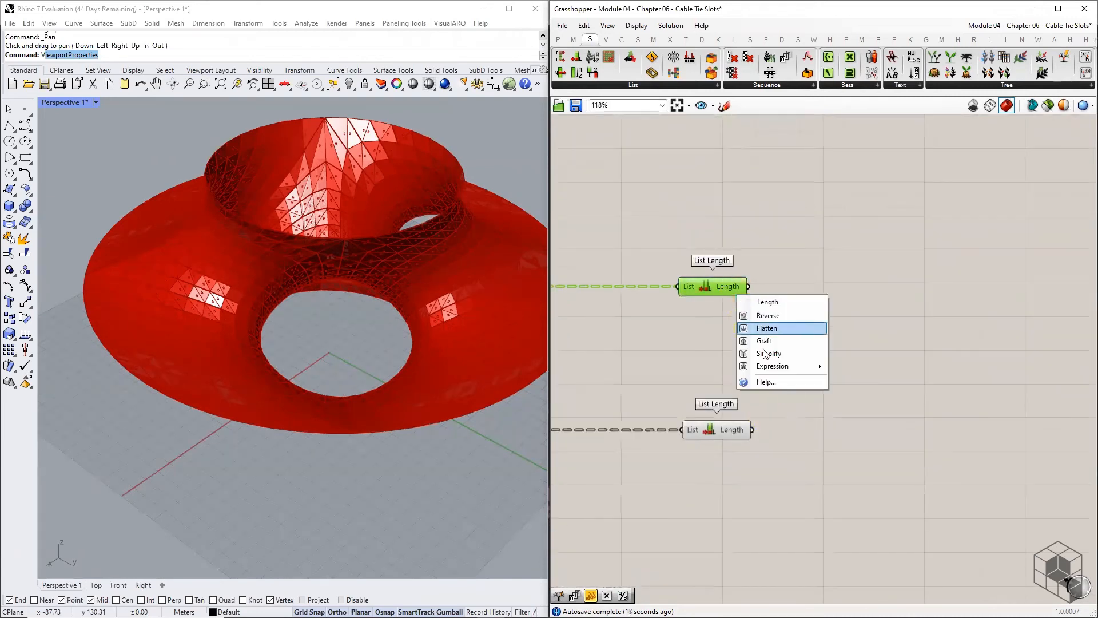
left_click(755, 327)
right_click(735, 429)
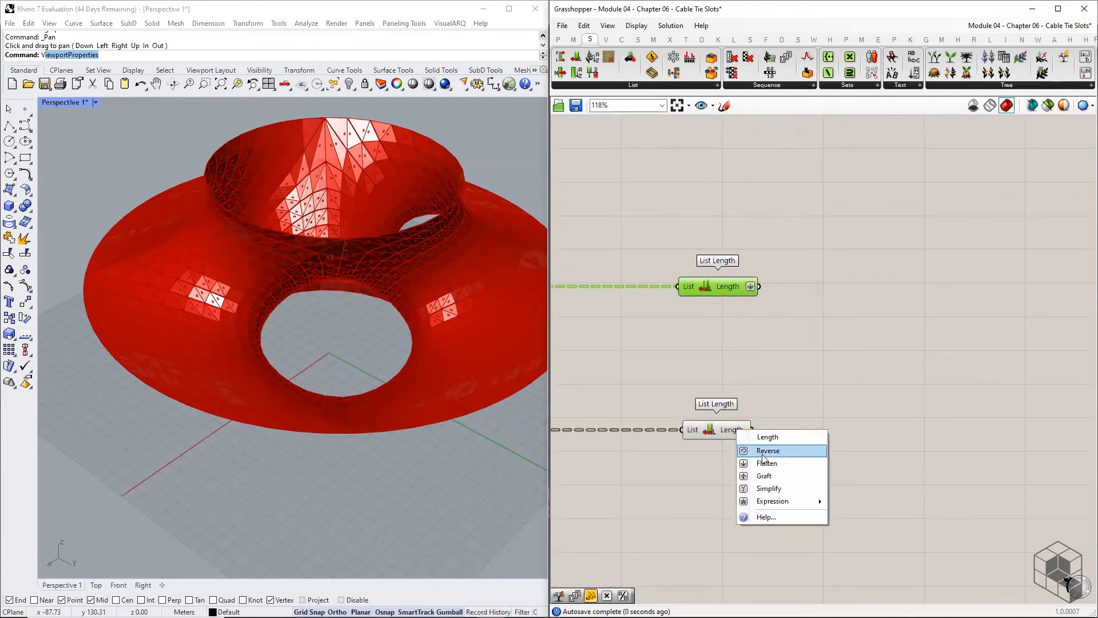
left_click(765, 463)
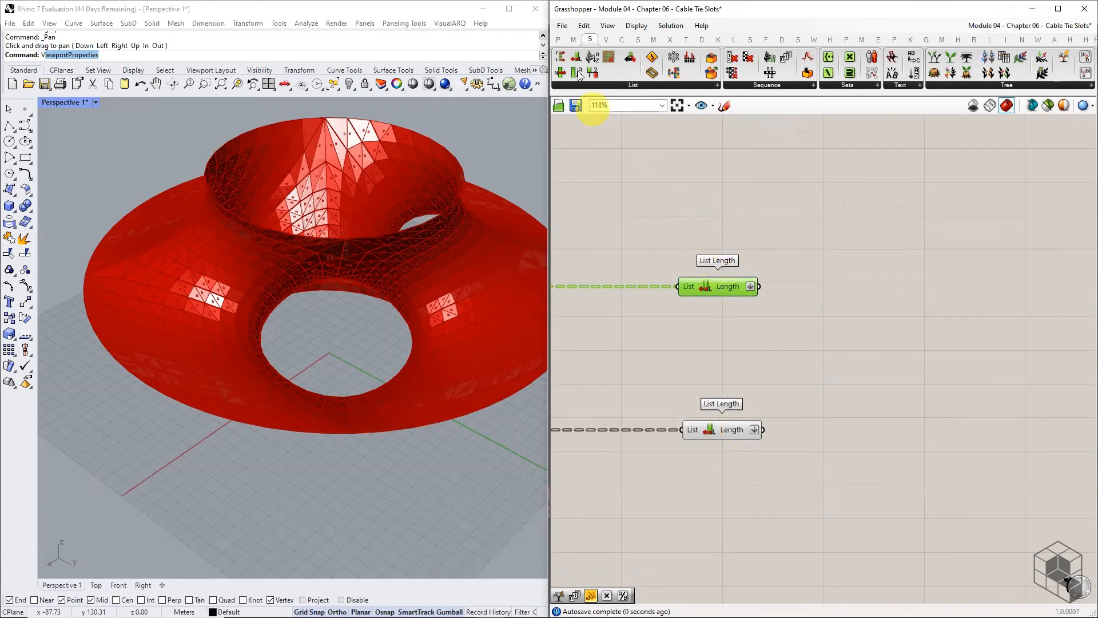
Add a Number parameter fed by the warp List Length, and a duplicate fed by the weft List Length placed beside it.
left_click(558, 38)
left_click_drag(720, 72, 827, 288)
left_click_drag(760, 288, 823, 375)
left_click_drag(764, 429, 813, 371)
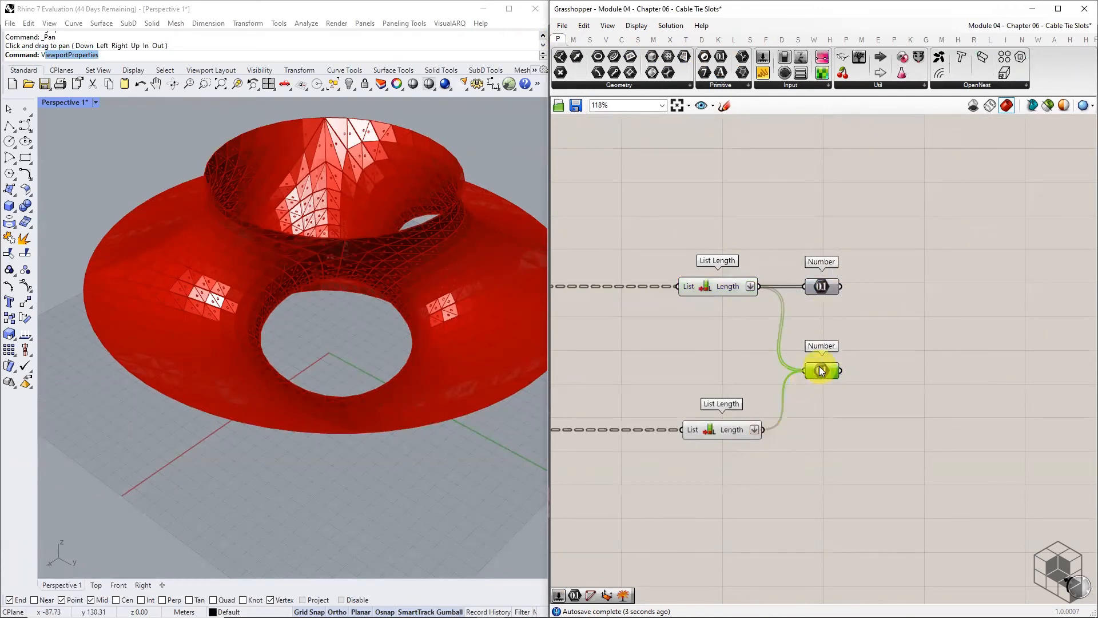
left_click_drag(822, 411, 822, 407)
Examine the values in both Number parameters and compare them with the Chunks output of Partition List.
scroll(855, 480, "down", 4)
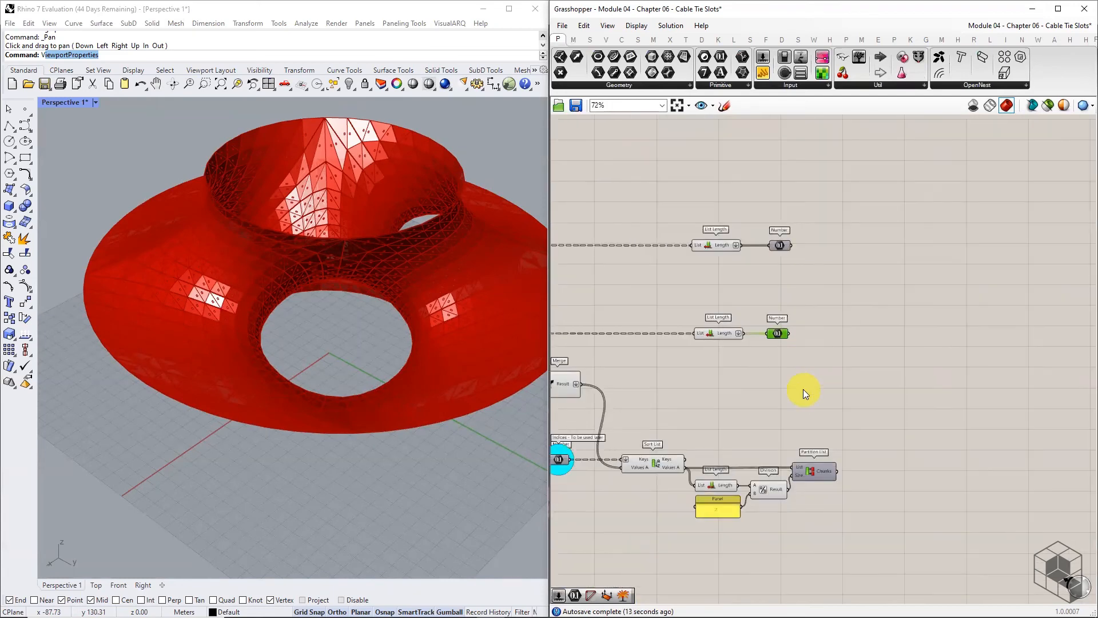
scroll(783, 274, "up", 5)
mouse_move(777, 217)
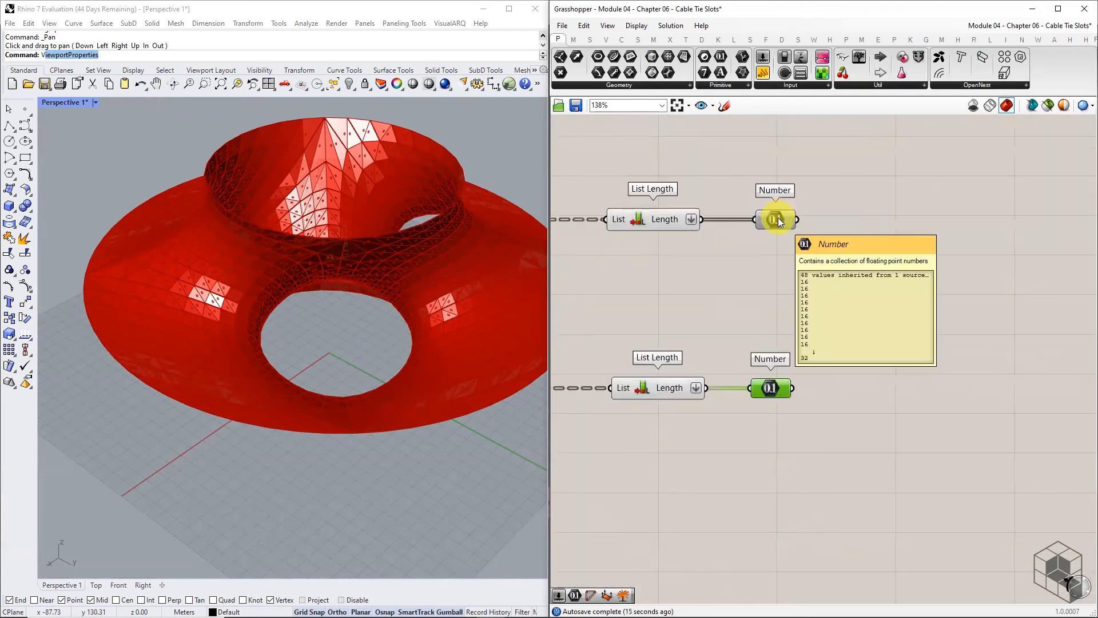
mouse_move(769, 388)
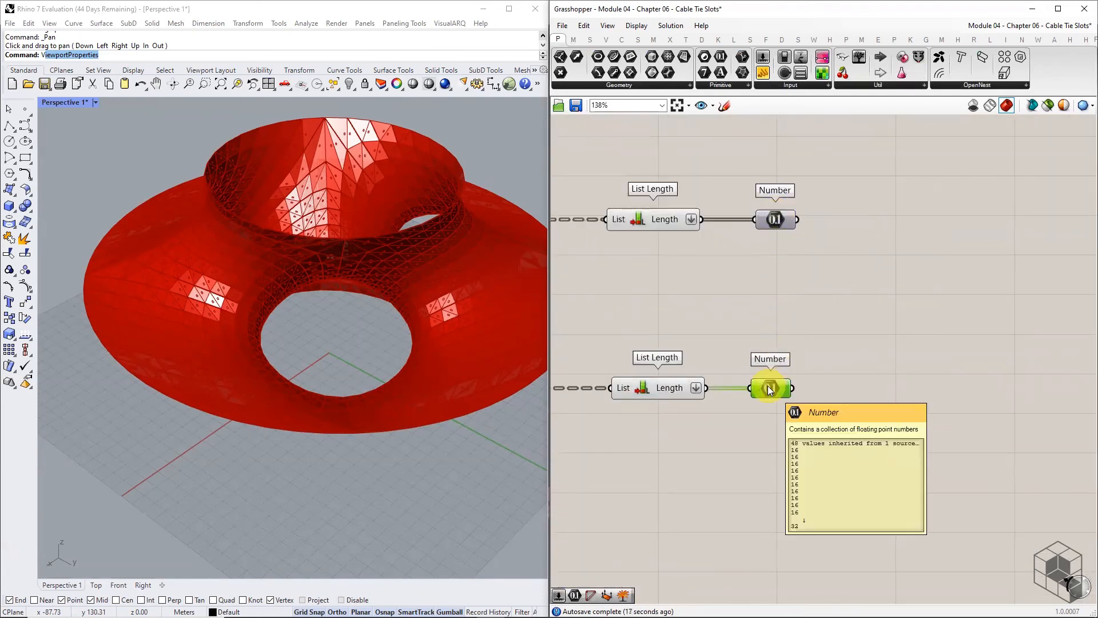
scroll(768, 385, "down", 4)
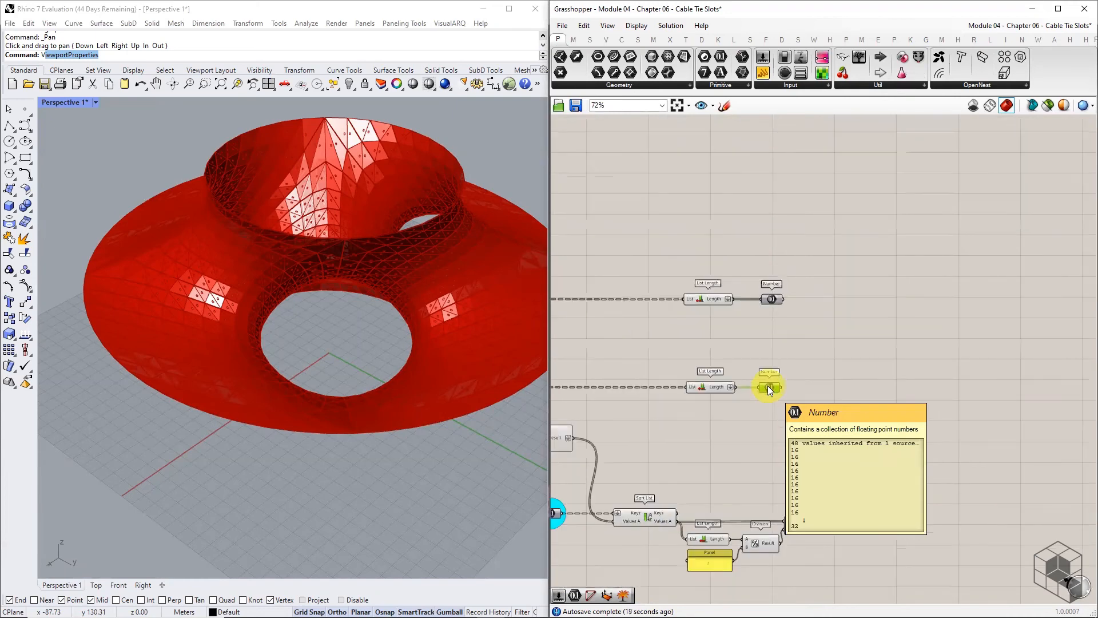
right_click_drag(817, 455, 785, 371)
scroll(792, 445, "up", 5)
mouse_move(783, 441)
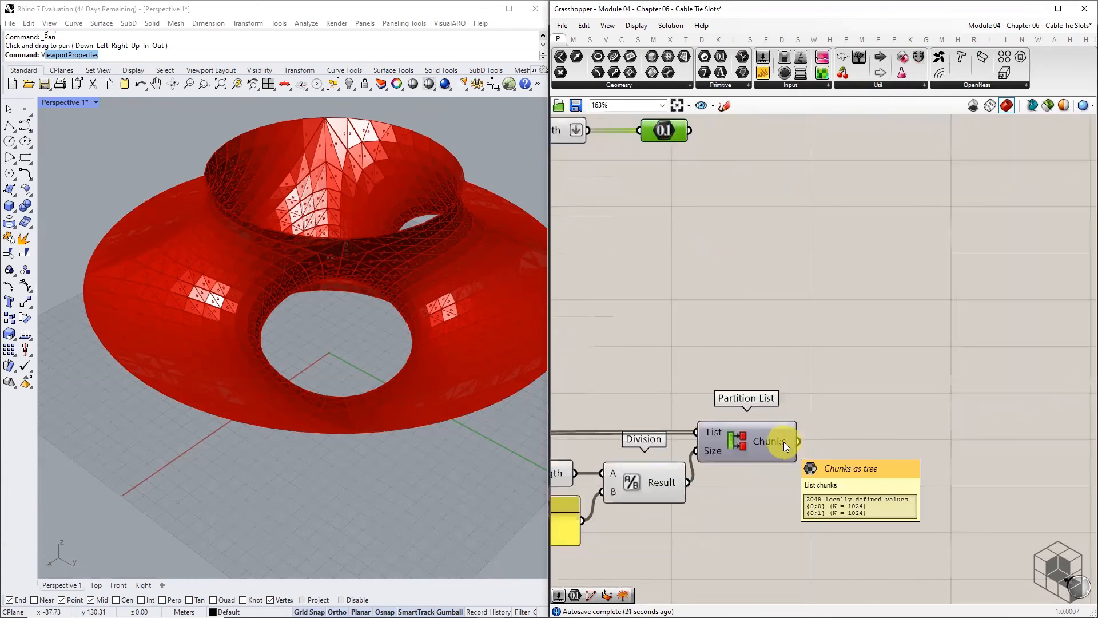
Add an Explode Tree component, feed its Data input from the Partition List Chunks, and inspect its two branch outputs.
left_click(592, 42)
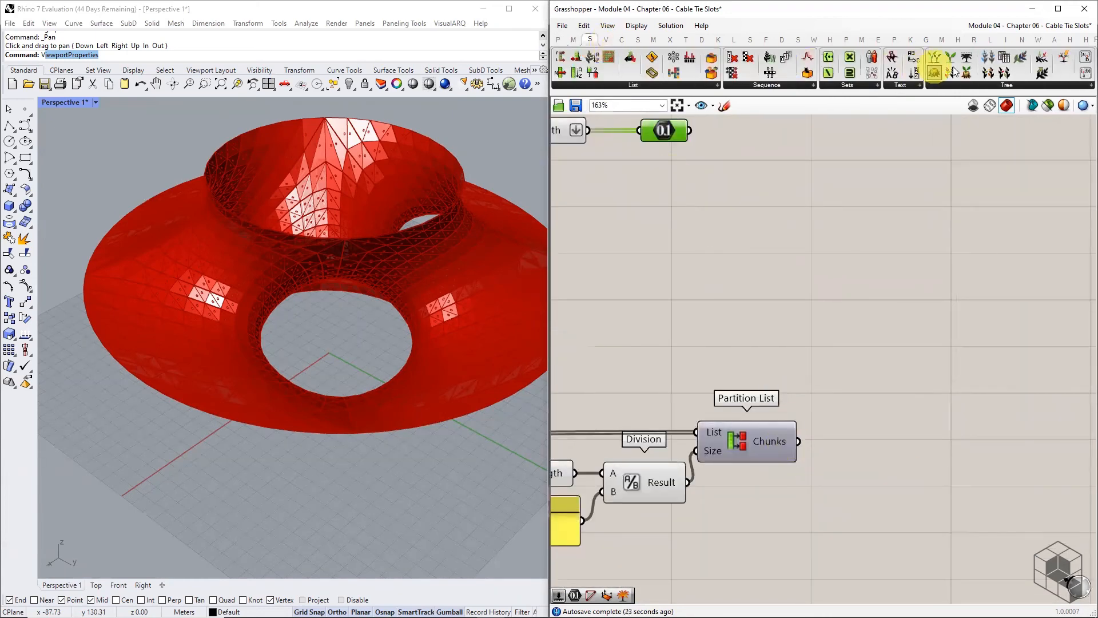
left_click(953, 83)
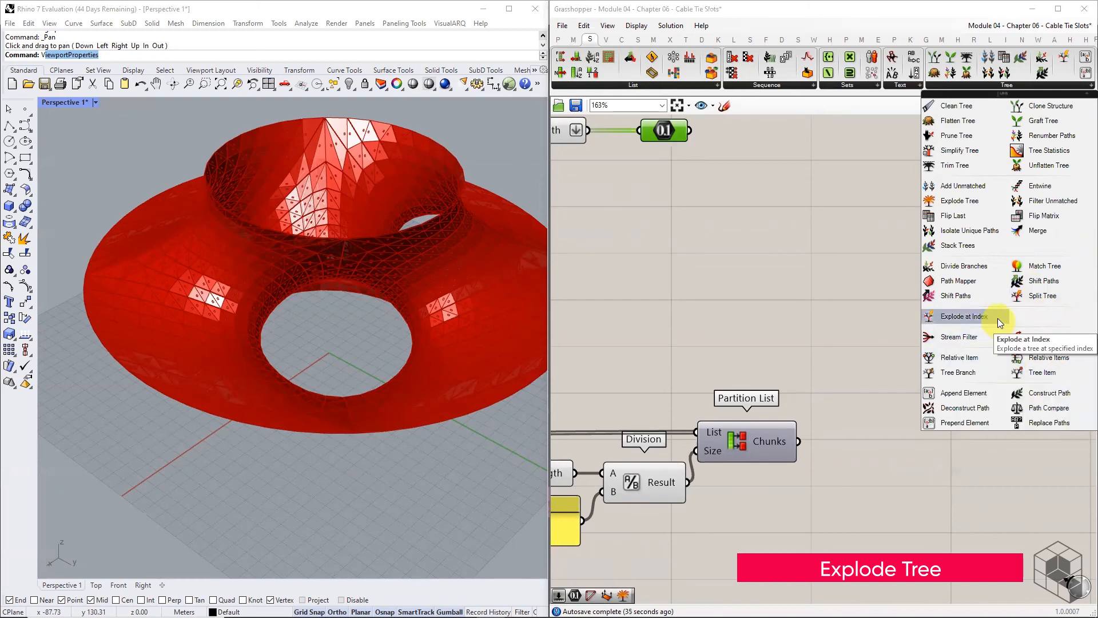
left_click(959, 200)
left_click(867, 445)
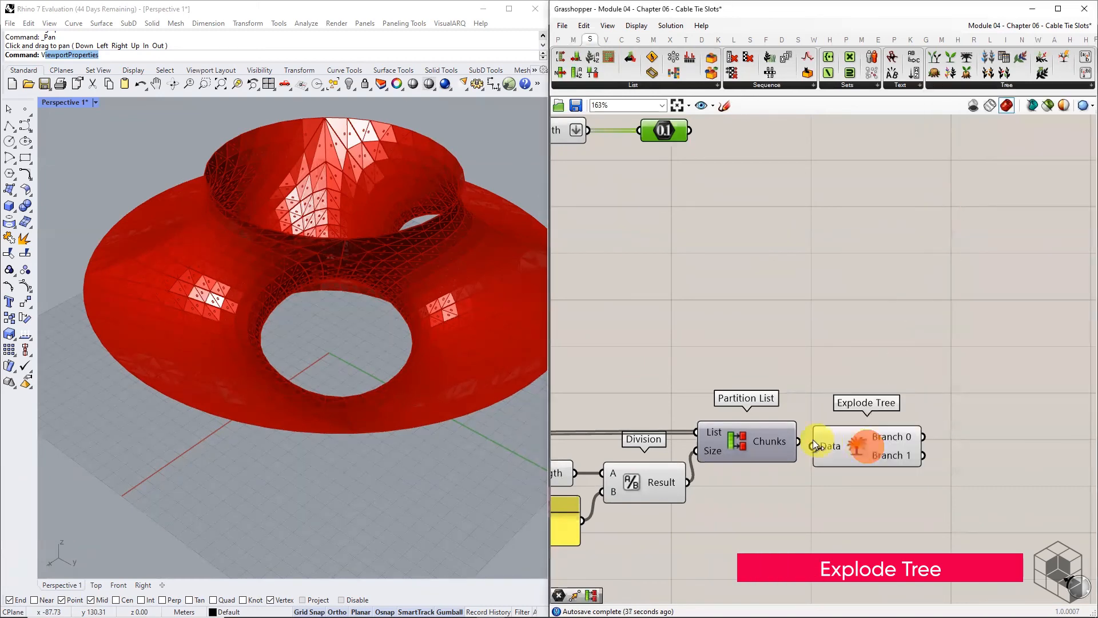
left_click_drag(823, 447, 823, 439)
left_click(862, 441)
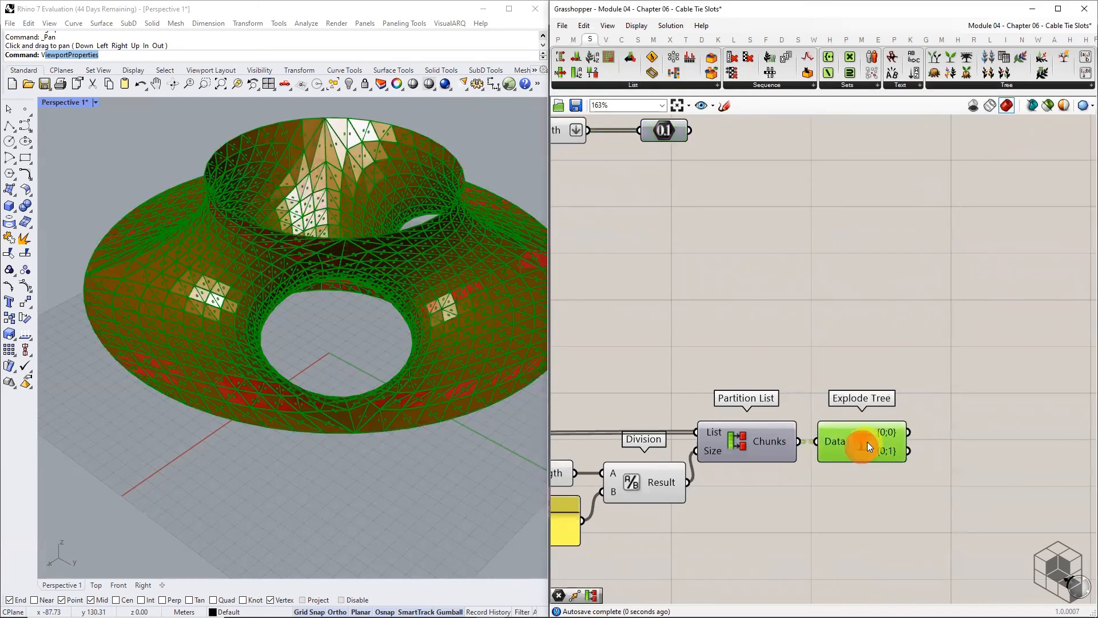
mouse_move(888, 433)
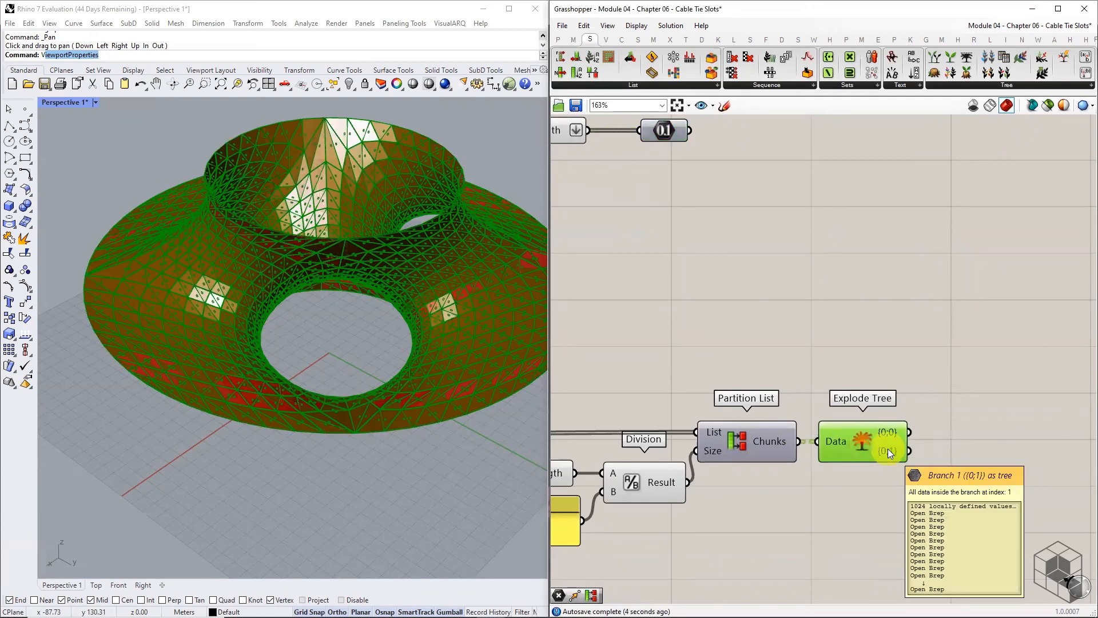
right_click_drag(939, 470, 871, 451)
left_click(871, 451)
scroll(871, 451, "down", 2)
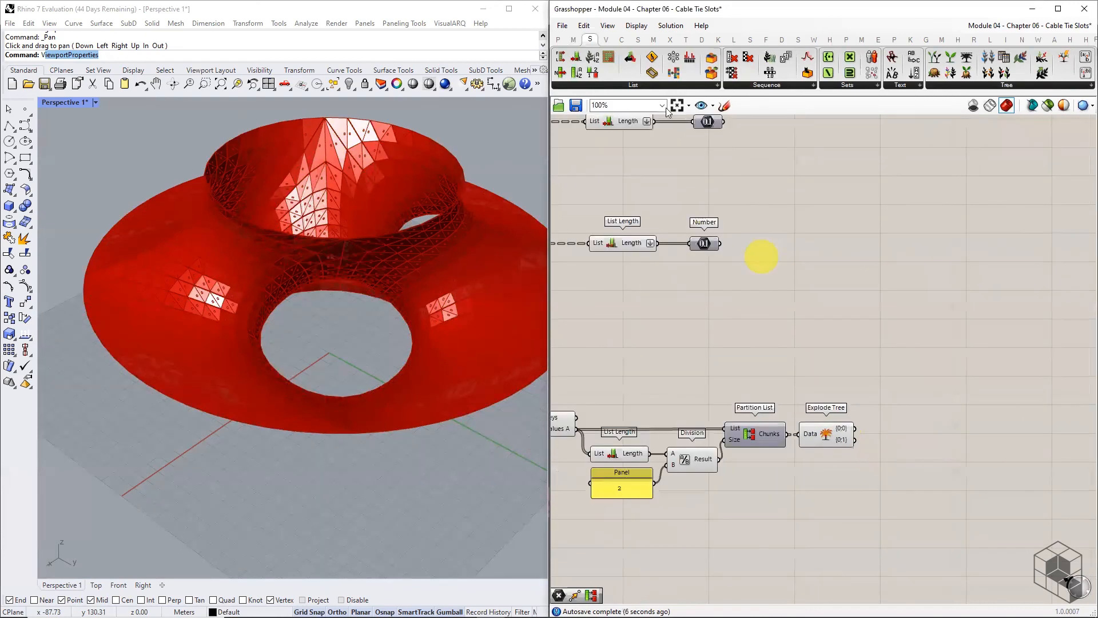
Add another Partition List, feeding its List input from Explode Tree branch {0;0} and its Size input from the warp Number parameter.
left_click(597, 83)
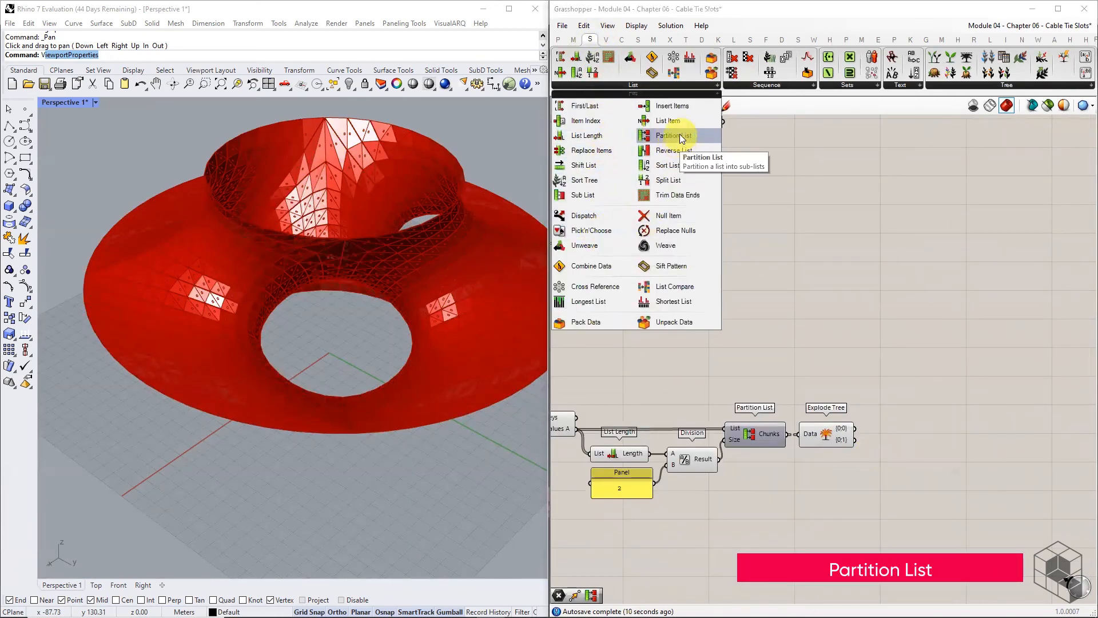
left_click_drag(676, 135, 936, 301)
left_click_drag(855, 428, 905, 295)
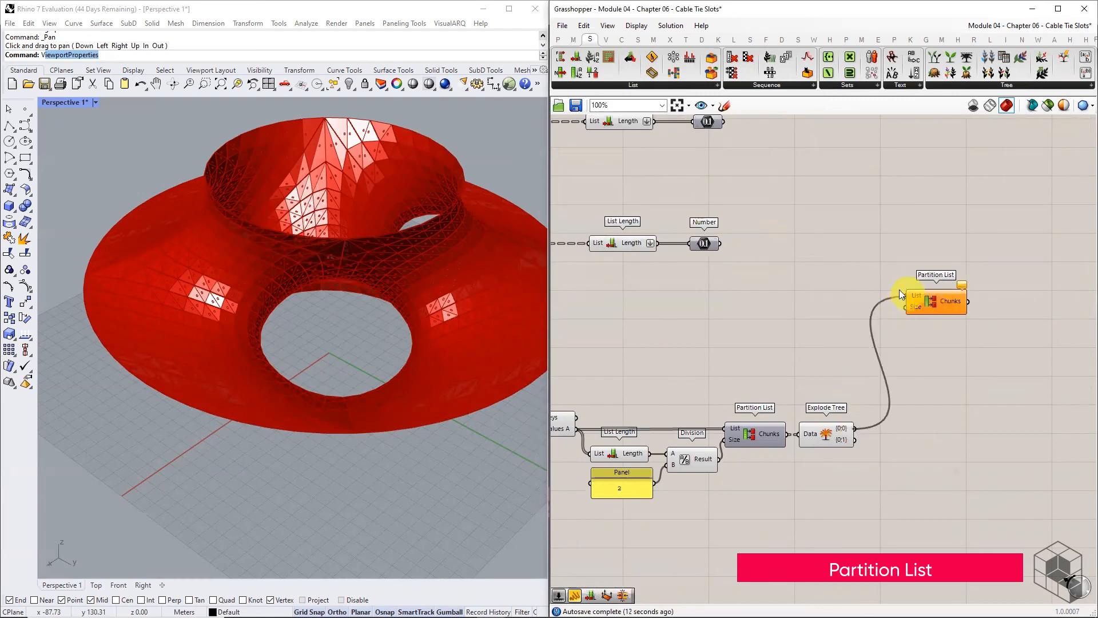
left_click_drag(723, 122, 957, 402)
Duplicate the warp Partition List, feeding its List from Explode Tree branch {0;1} and its Size from the weft Number parameter, and align both copies.
left_click(939, 297)
key("ctrl+c")
key("ctrl+v")
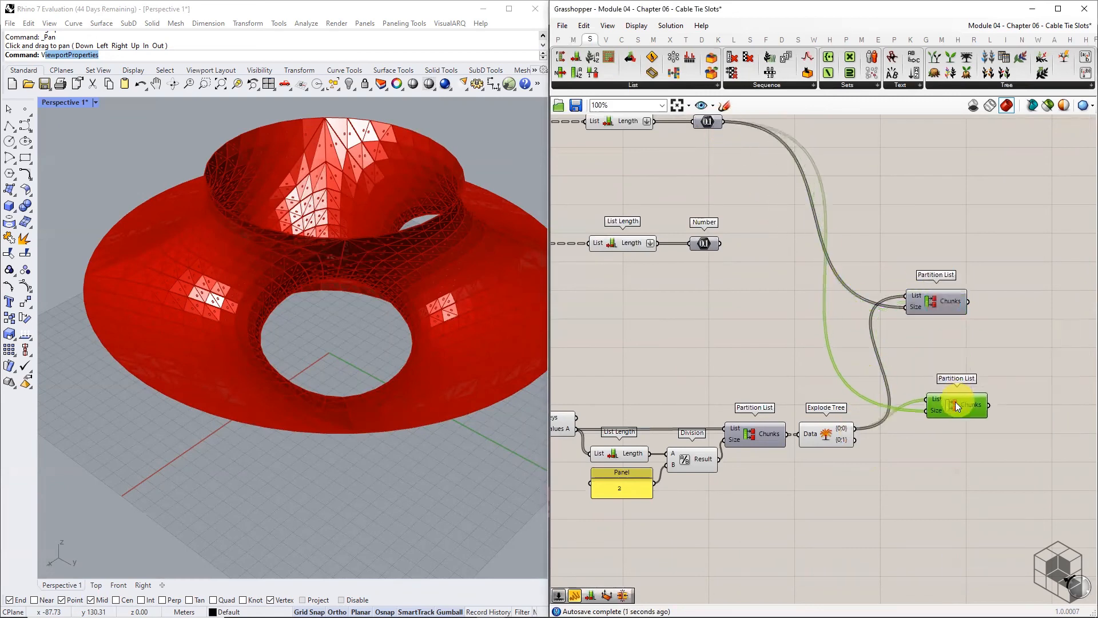
left_click_drag(855, 440, 932, 400)
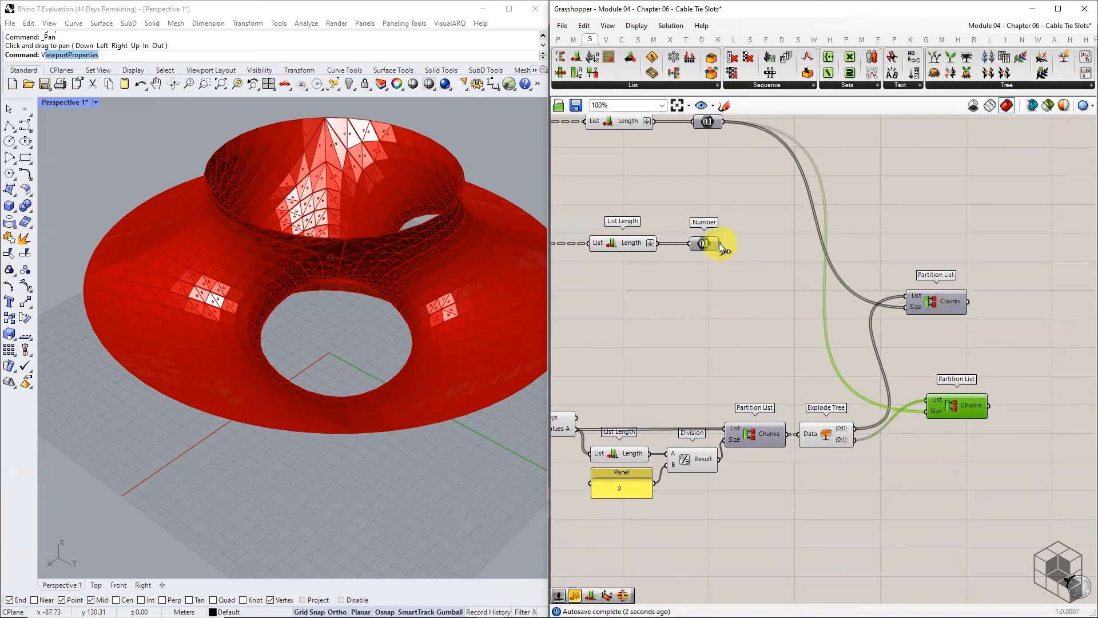
left_click_drag(720, 243, 924, 445)
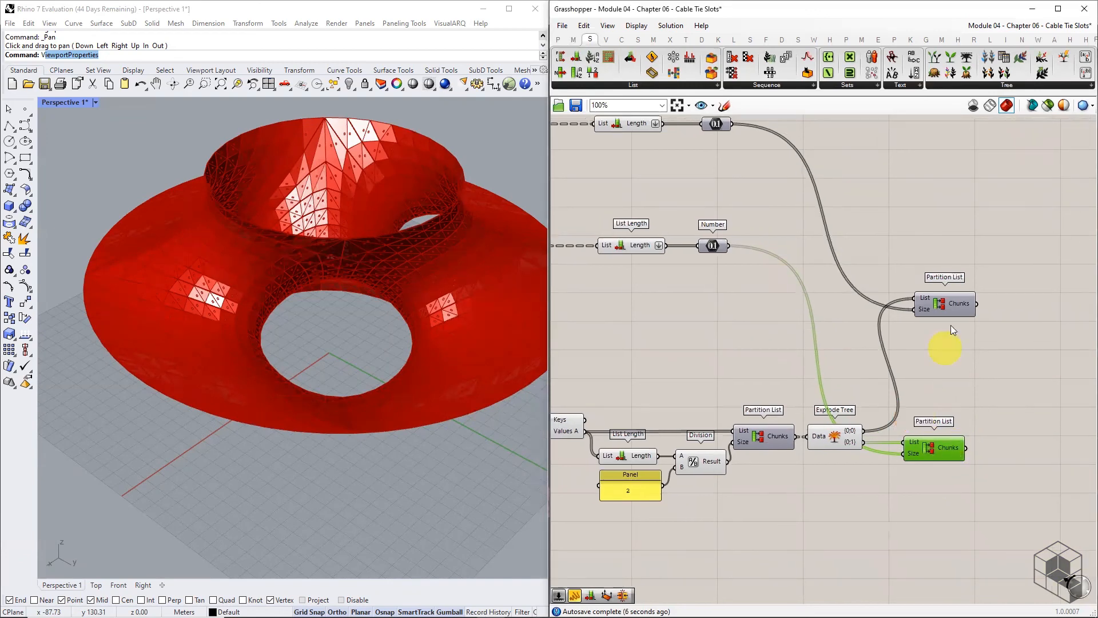
left_click_drag(946, 303, 765, 463)
Turn off the preview of the Sort List, List Length, Division and first Partition List components, and of the Merge feeding them.
scroll(905, 369, "down", 2)
middle_click(779, 447)
left_click(814, 420)
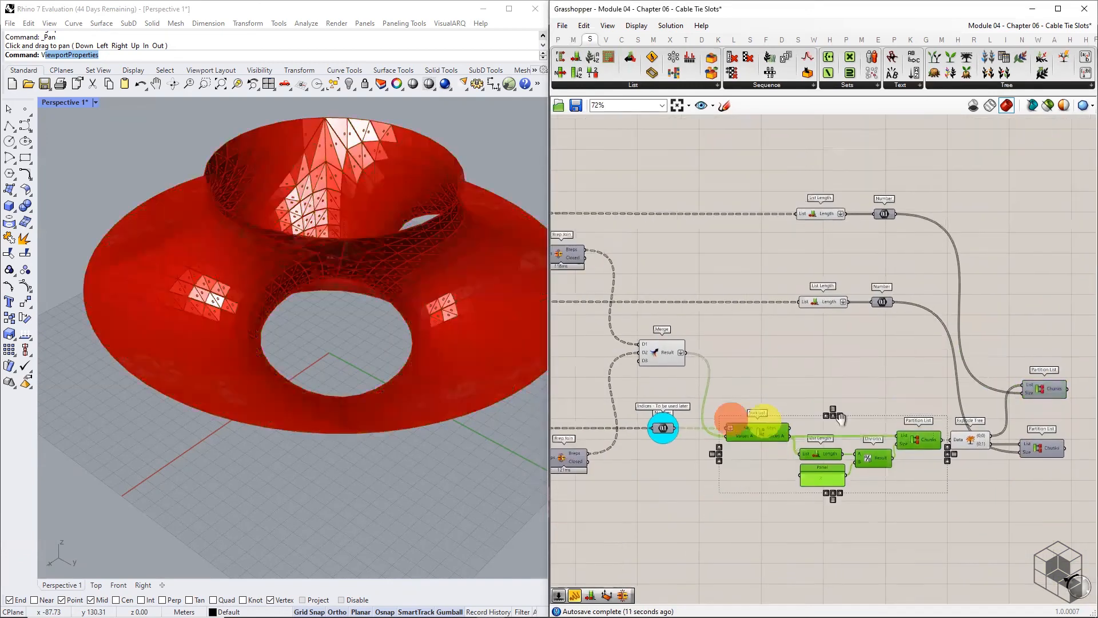
right_click_drag(764, 419, 915, 408)
left_click(826, 345)
middle_click(825, 345)
left_click(861, 317)
Turn off the preview of the upstream components in the Cable Tie Slots section that build the slot geometry.
scroll(986, 346, "down", 2)
scroll(986, 345, "down", 3)
right_click_drag(680, 337, 915, 312)
left_click_drag(755, 216, 722, 303)
middle_click(762, 276)
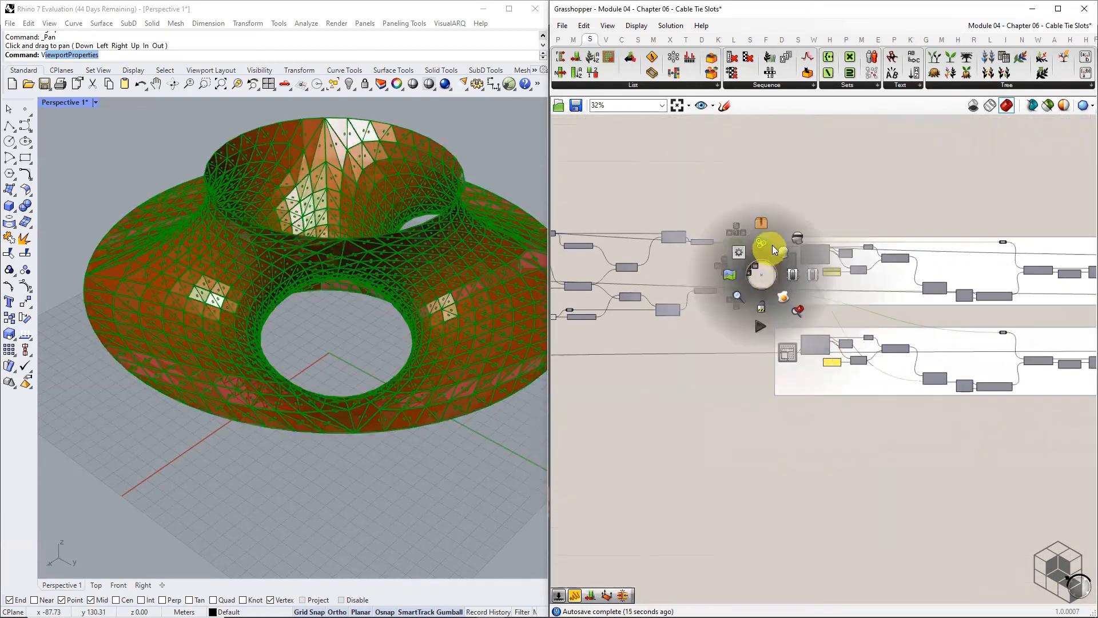
left_click(797, 249)
right_click_drag(686, 336, 1014, 353)
left_click_drag(834, 343, 693, 209)
middle_click(772, 246)
left_click(803, 215)
Turn off the preview of the two parameters that feed the Discontinuity components in the upper and lower mesh groups.
right_click_drag(635, 290, 920, 303)
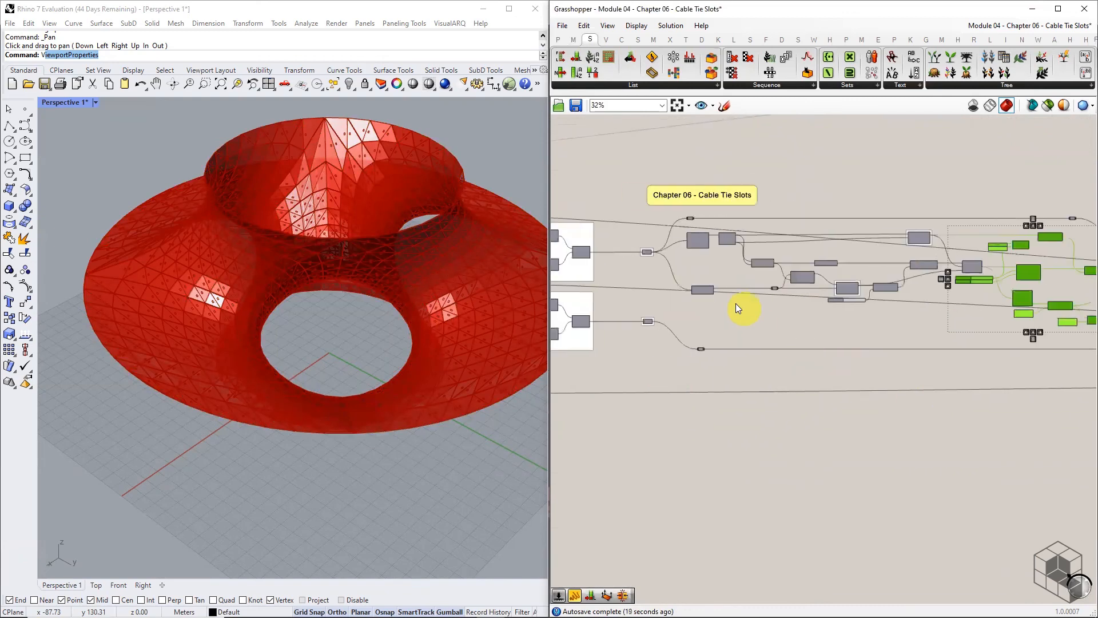
right_click_drag(650, 258, 876, 268)
scroll(876, 267, "down", 1)
right_click_drag(602, 241, 641, 245)
left_click_drag(760, 236, 687, 465)
middle_click(730, 324)
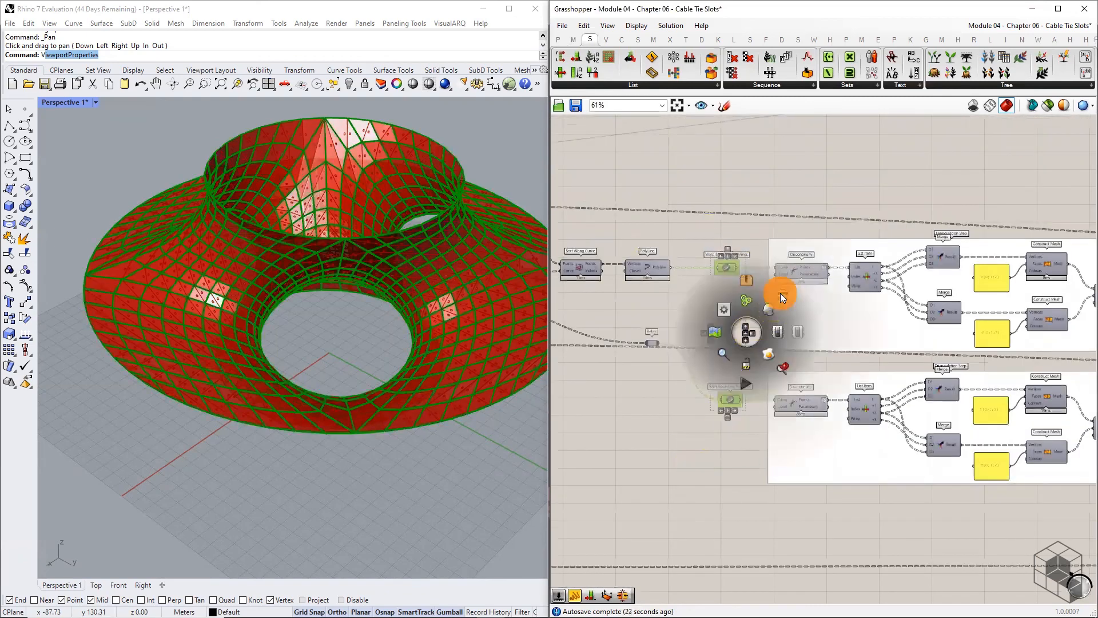
left_click(780, 293)
Turn off the preview of the Mesh parameter between the Merge and Face Boundaries components.
scroll(734, 445, "down", 1)
right_click_drag(734, 444, 882, 456)
scroll(822, 443, "down", 3)
scroll(652, 389, "up", 9)
scroll(686, 396, "up", 3)
left_click(701, 401)
middle_click(702, 402)
left_click(742, 367)
Turn on the preview of the warp and weft Partition List components after the Explode Tree.
scroll(684, 392, "down", 10)
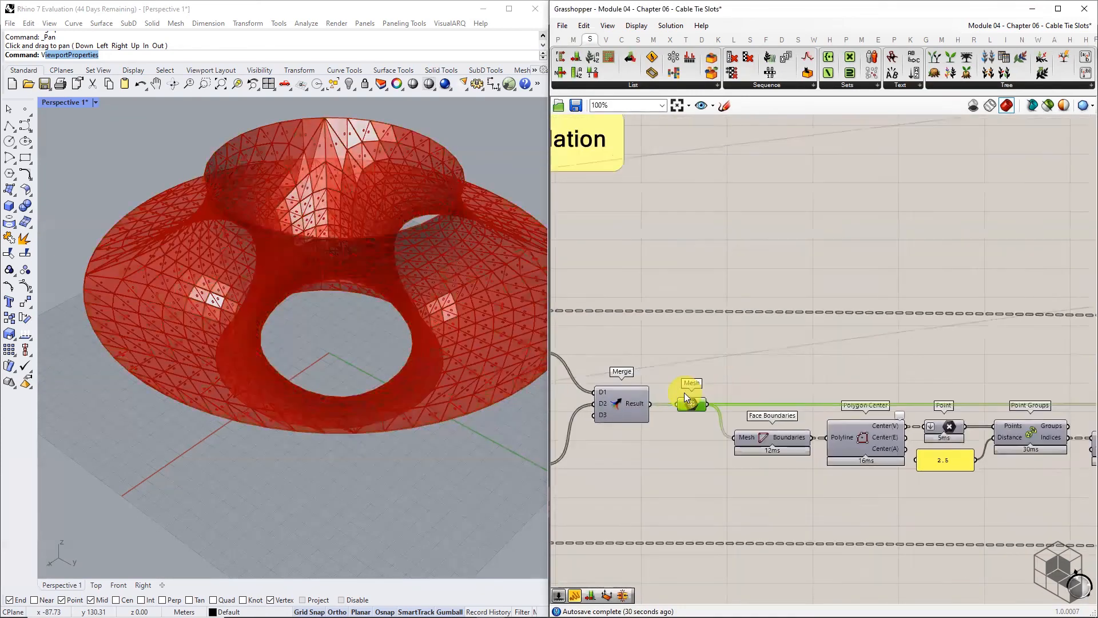
right_click_drag(995, 466, 735, 438)
scroll(852, 446, "down", 5)
scroll(844, 445, "up", 11)
scroll(870, 443, "down", 2)
left_click(868, 440)
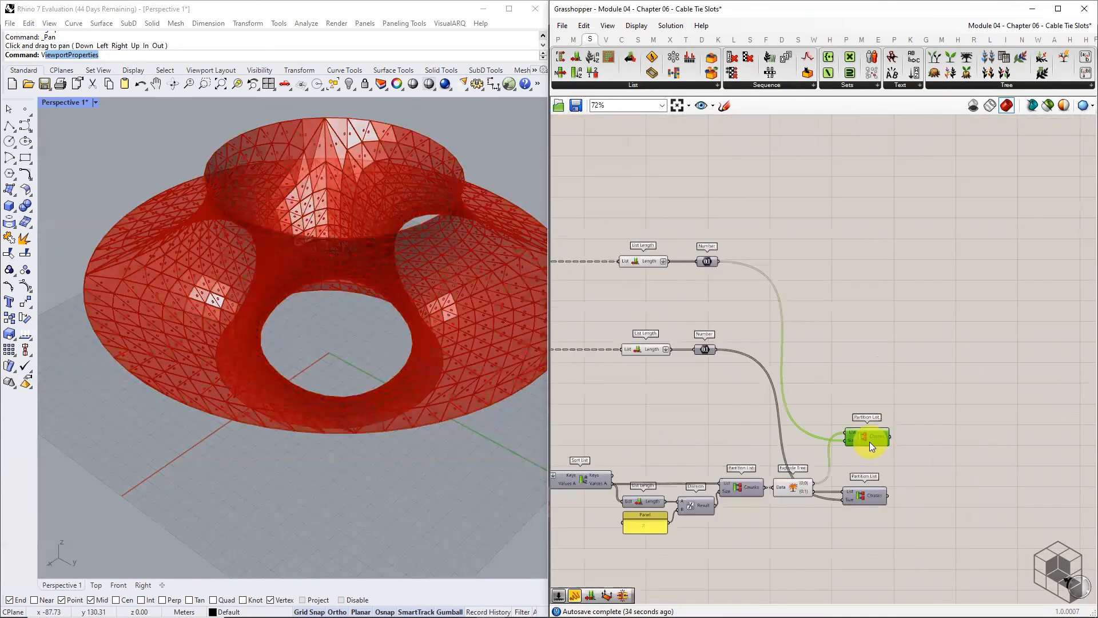
right_click_drag(919, 483, 841, 473)
scroll(842, 473, "up", 3)
left_click(745, 484)
middle_click(746, 484)
left_click(767, 461)
left_click(746, 372)
middle_click(747, 372)
left_click(769, 349)
Turn off the Explode Tree preview and select the warp Partition List to highlight its geometry in the viewport.
left_click(787, 440)
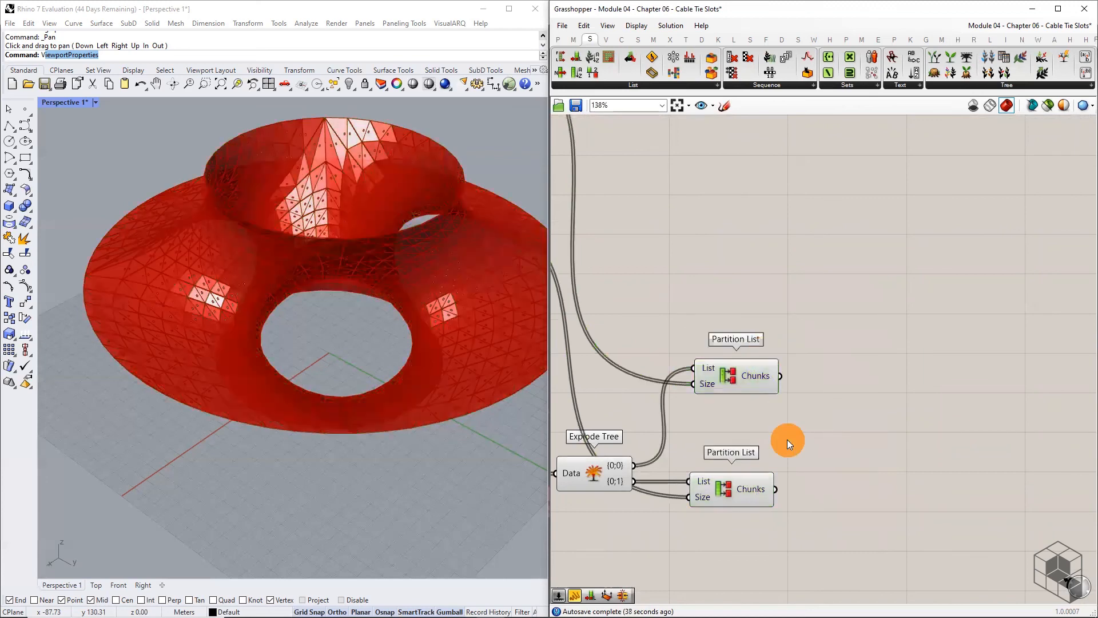
right_click_drag(689, 447, 873, 432)
left_click(790, 456)
middle_click(790, 455)
left_click(825, 419)
right_click_drag(956, 423, 815, 422)
left_click(812, 405)
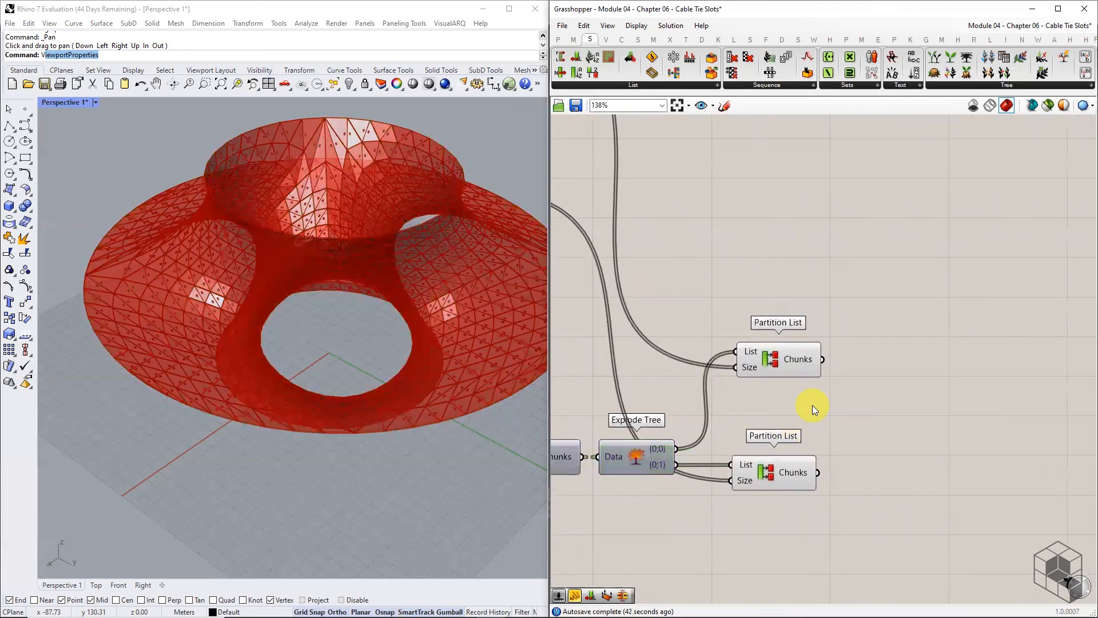
left_click(809, 357)
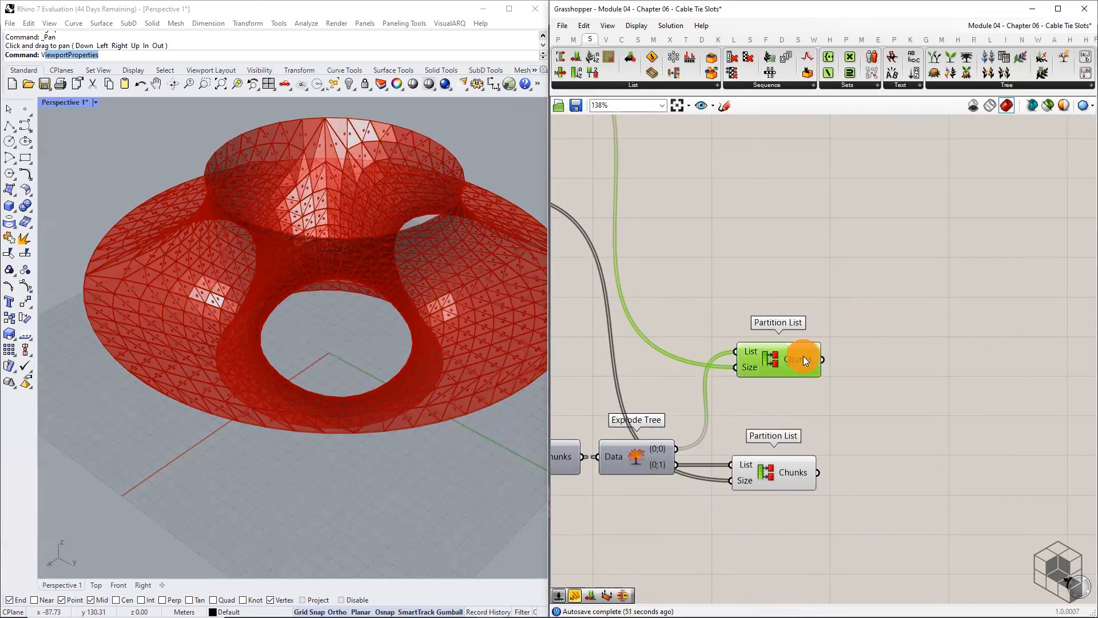
Add a Brep Join fed by the warp Partition List Chunks, and a duplicate fed by the weft Partition List Chunks.
left_click(1013, 87)
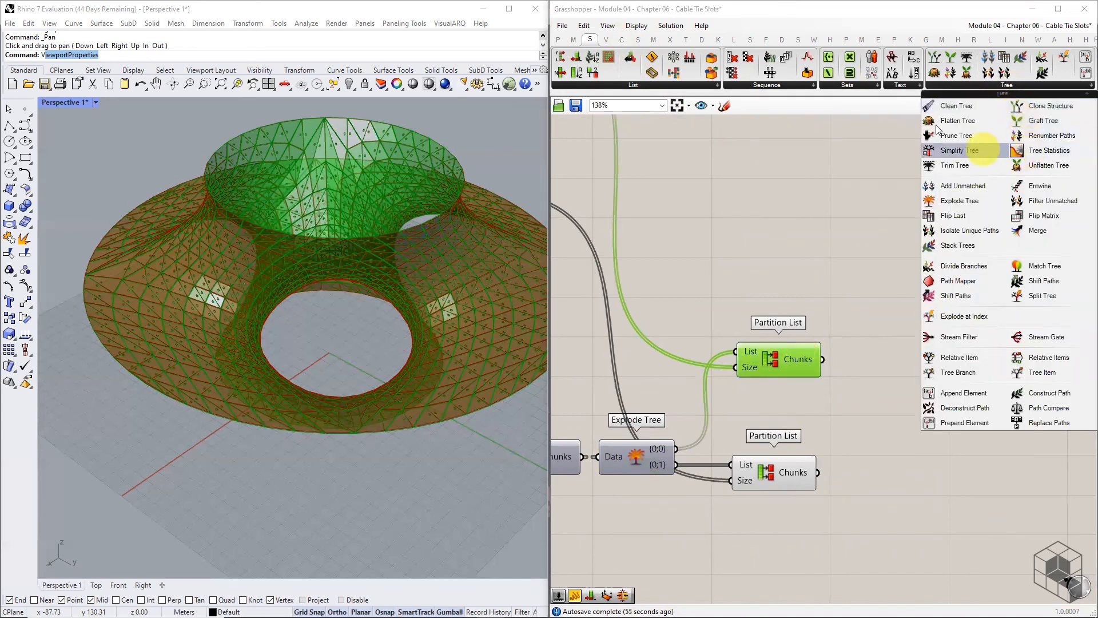
left_click(638, 39)
left_click(836, 86)
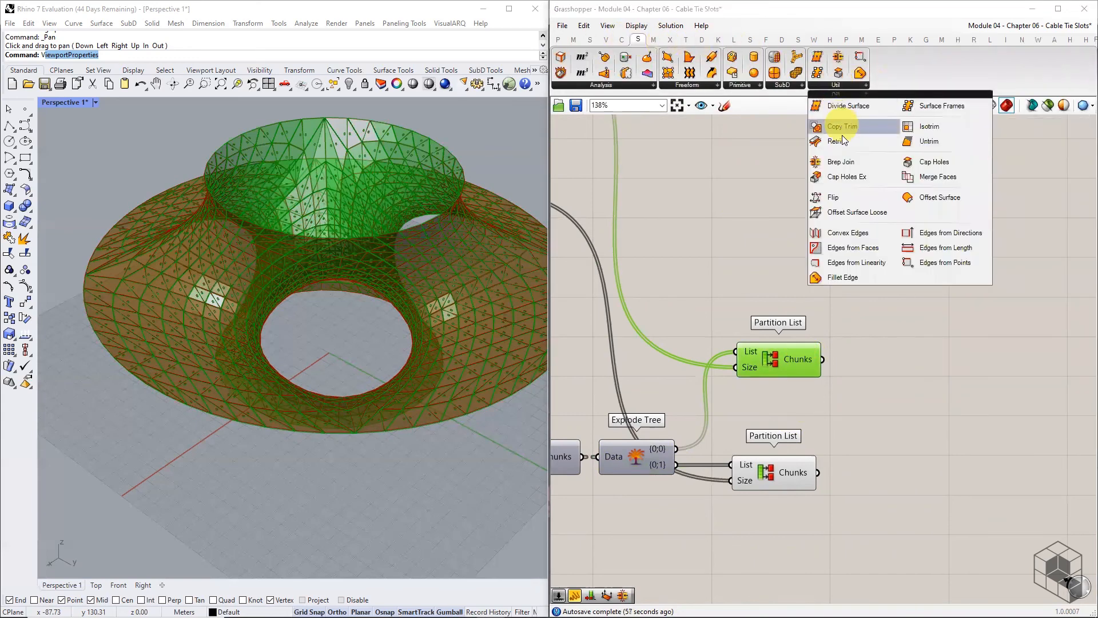
left_click(845, 182)
left_click(908, 366)
left_click_drag(822, 360, 876, 492)
key("ctrl+c")
key("ctrl+v")
left_click_drag(818, 472, 853, 494)
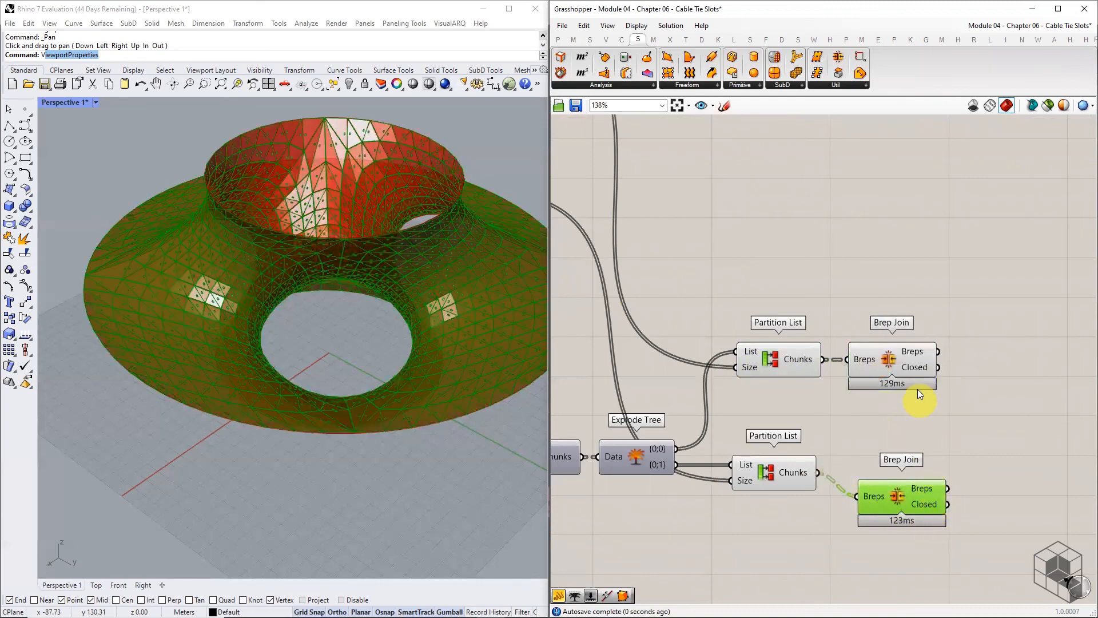
Add a Brep parameter fed by the Breps output of the warp Brep Join and put it in a group.
mouse_move(921, 350)
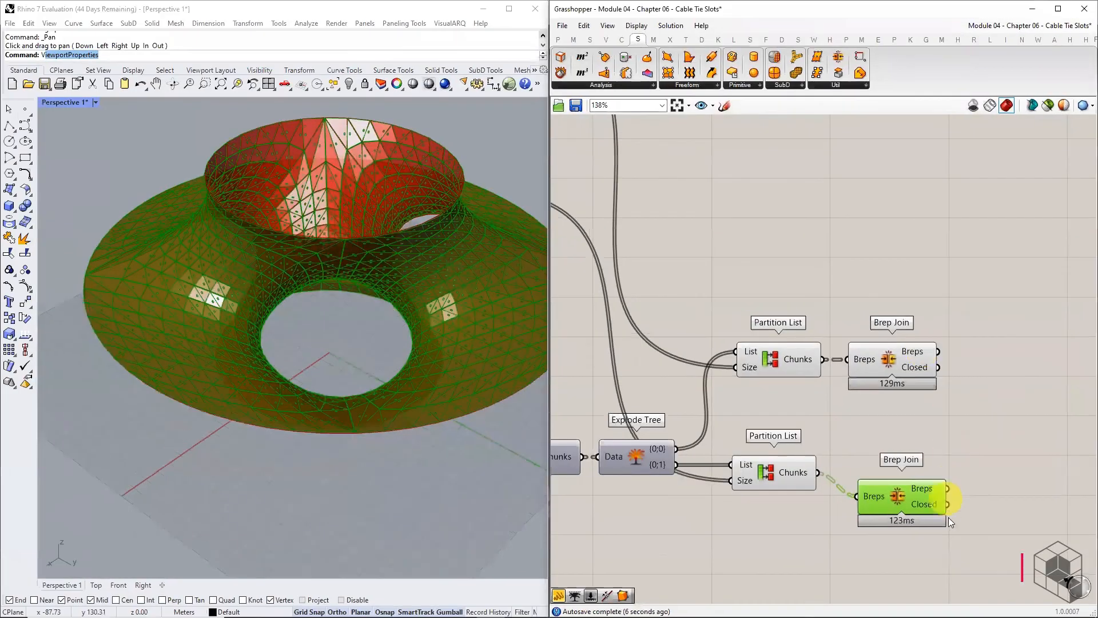
mouse_move(818, 504)
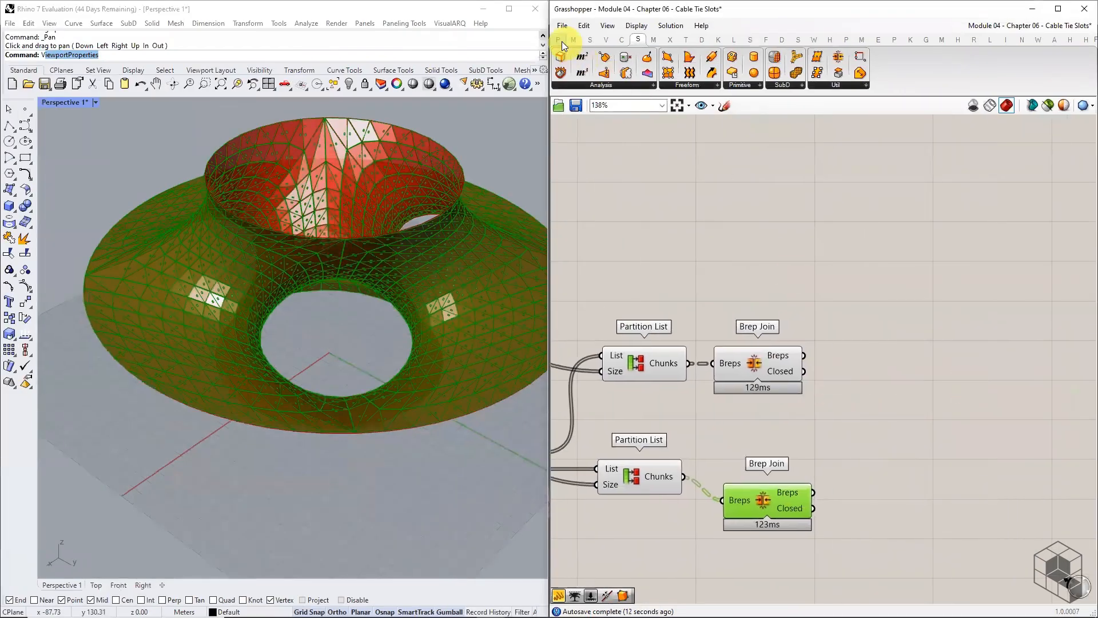
left_click(559, 40)
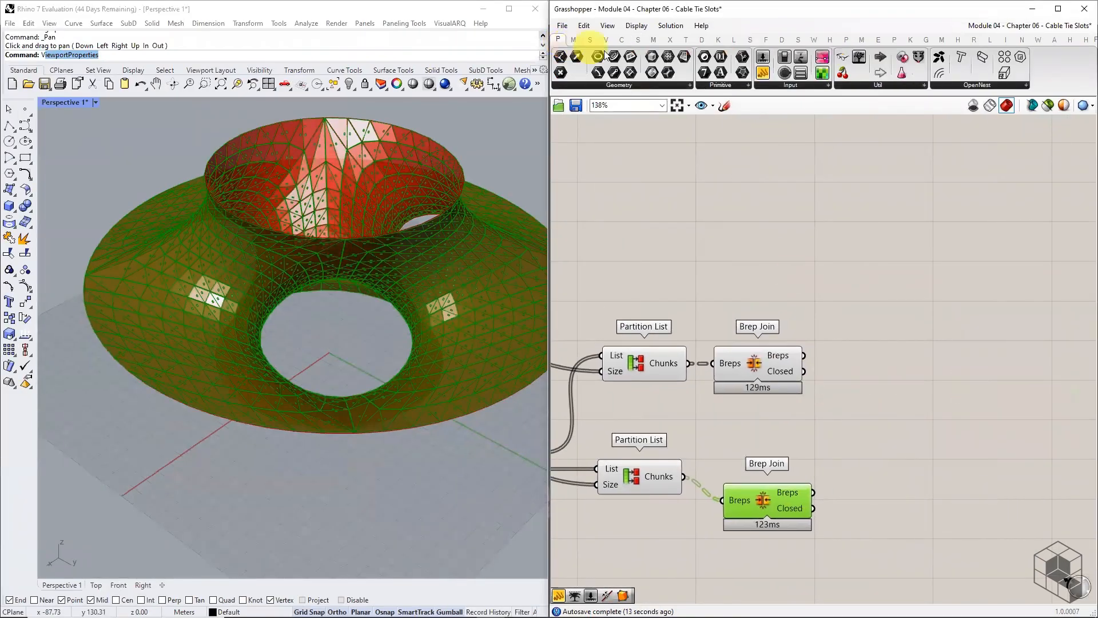
left_click(617, 84)
left_click_drag(641, 191, 920, 360)
middle_click(919, 358)
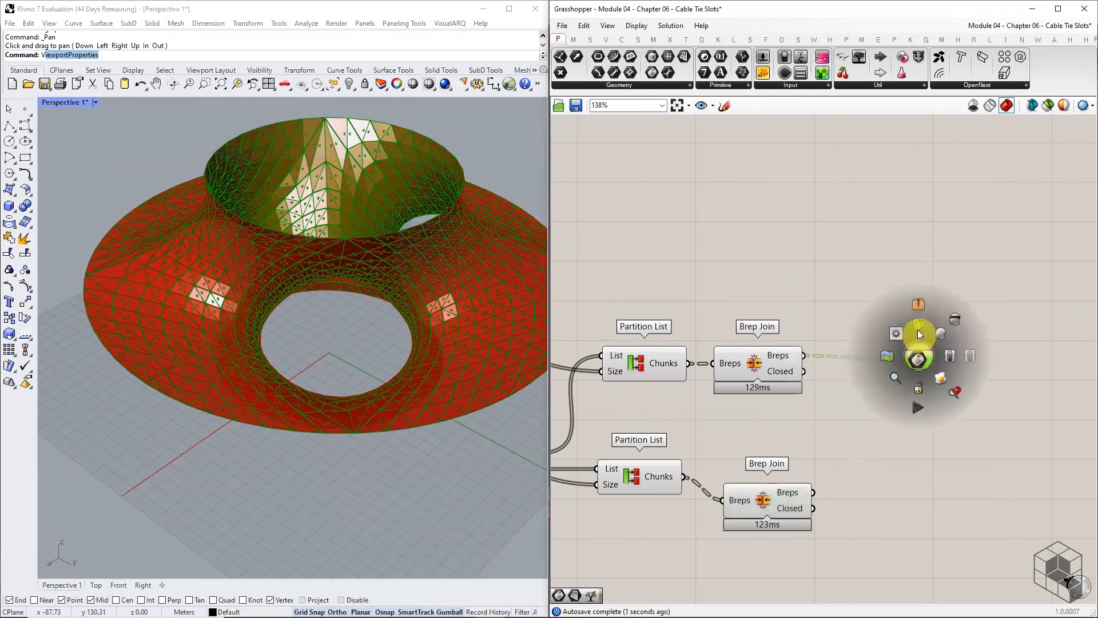
left_click(918, 332)
Name the new Brep parameter's group "Warp Strips - Brep".
right_click(922, 346)
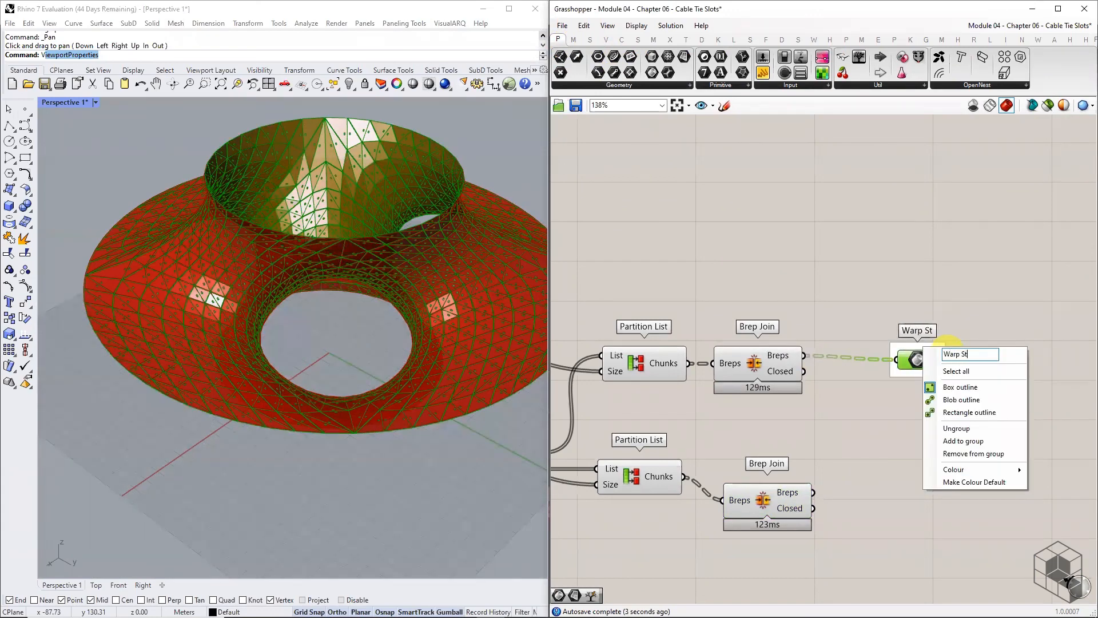
type("Warp Strips - bre")
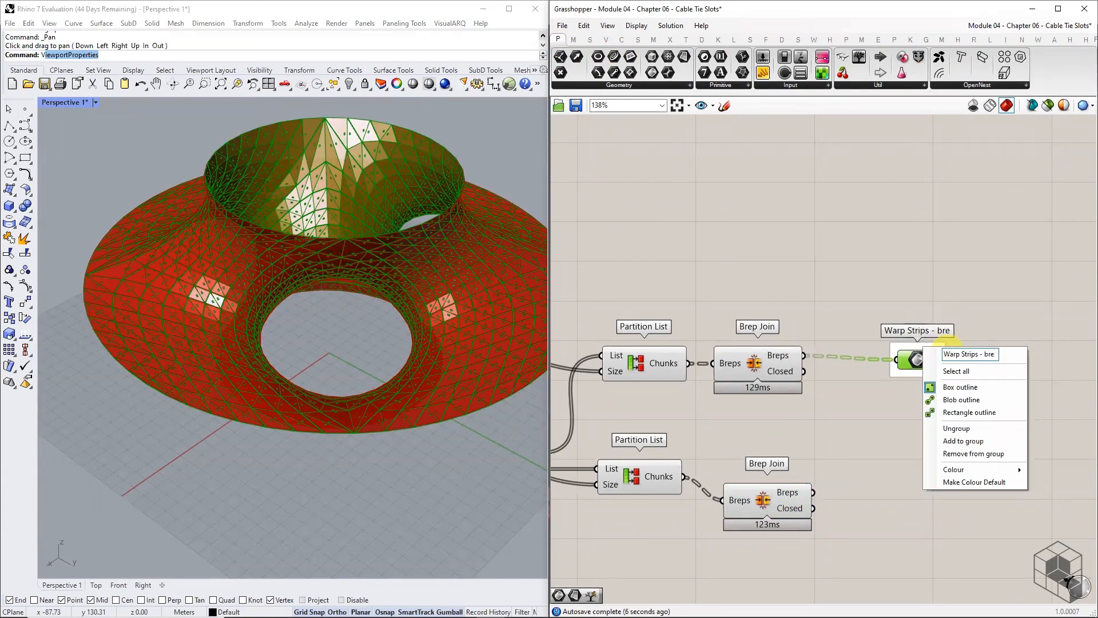
key("BackSpace")
key("BackSpace")
key("BackSpace")
type("Brep")
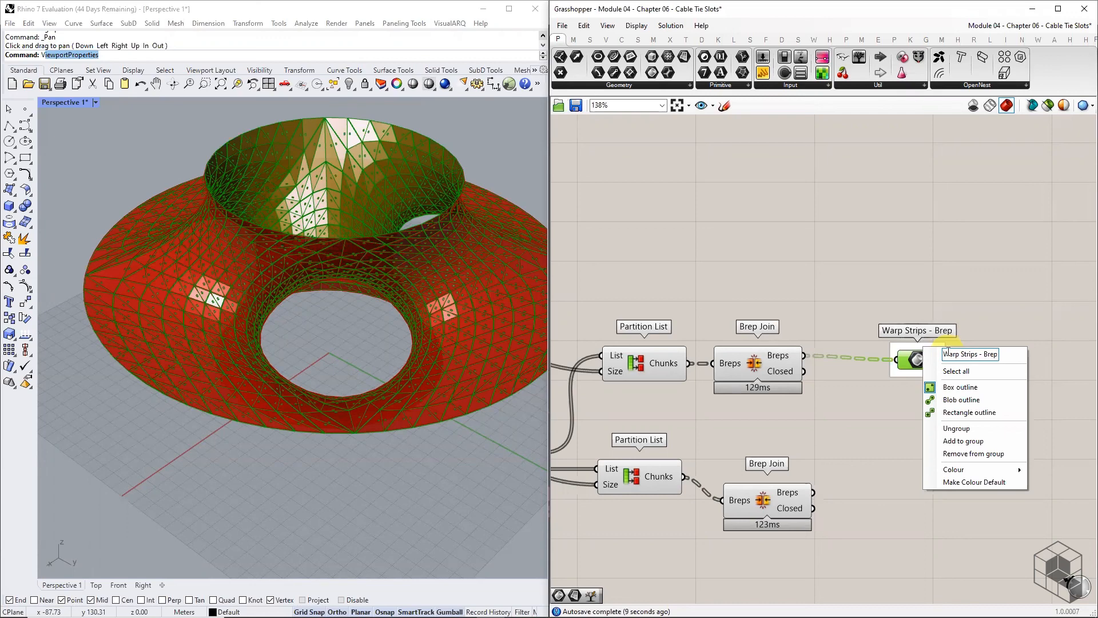
Duplicate the grouped Brep parameter, feed it from the weft Brep Join's Breps output and name its group "Weft Strips - Brep".
left_click_drag(980, 265, 887, 423)
key("ctrl+c")
key("ctrl+v")
left_click_drag(922, 370, 909, 504)
right_click(923, 479)
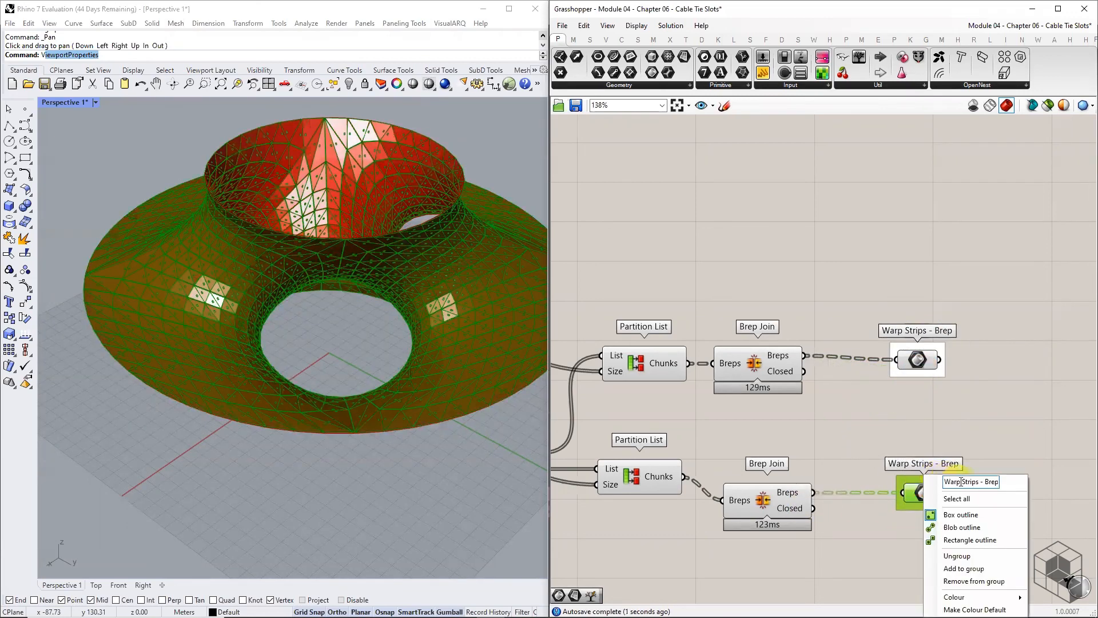
type("eft")
left_click(970, 397)
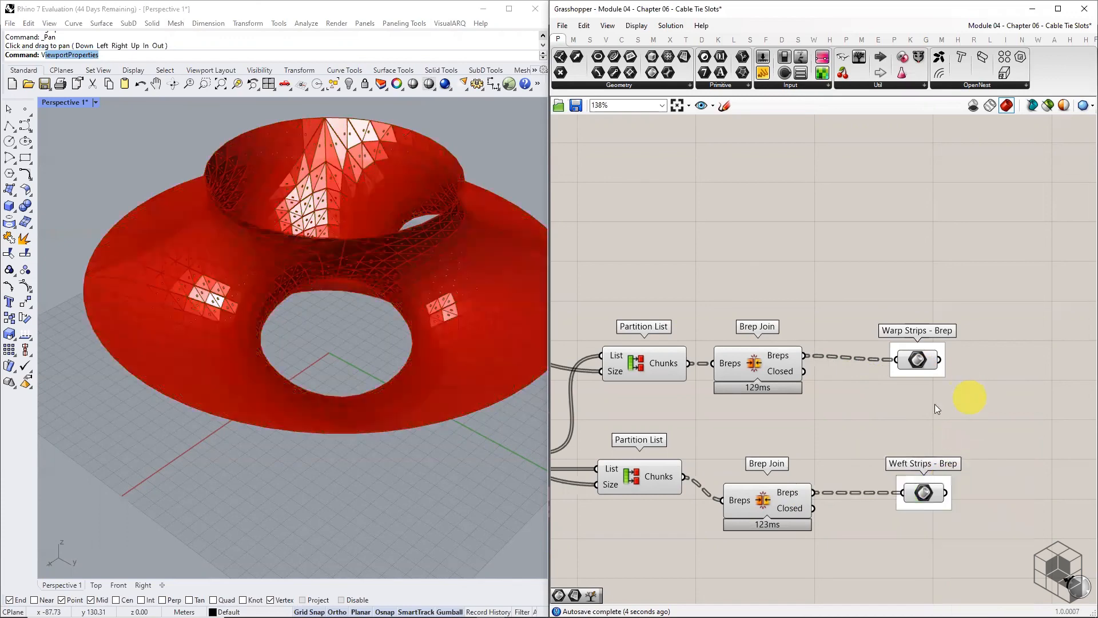
Turn off the preview of the warp and weft Partition List and Brep Join components.
right_click_drag(793, 423, 865, 409)
left_click_drag(895, 292, 618, 552)
middle_click(787, 431)
left_click(824, 394)
Examine the Warp Strips and Weft Strips breps, their data structure and their geometry in the perspective viewport.
right_click_drag(996, 341, 802, 338)
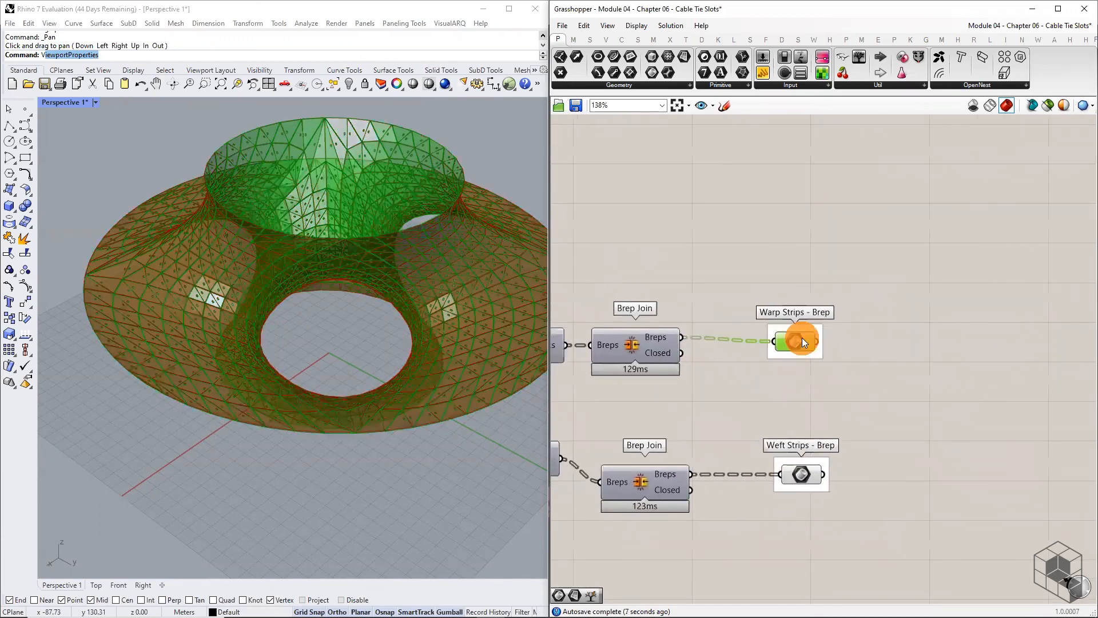
left_click(804, 469)
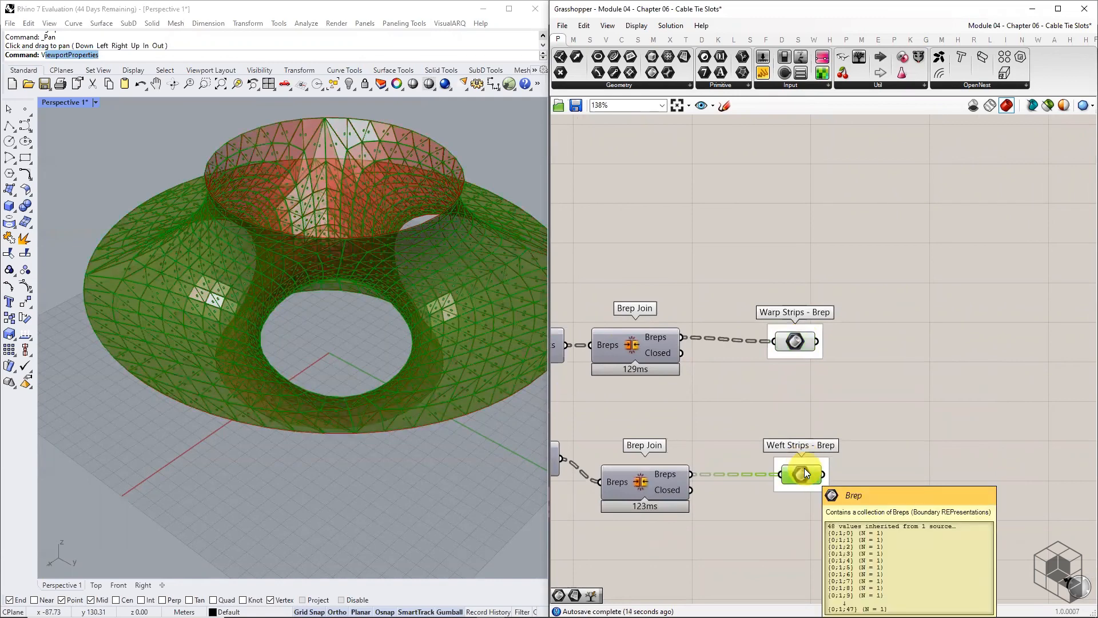
scroll(909, 371, "down", 8)
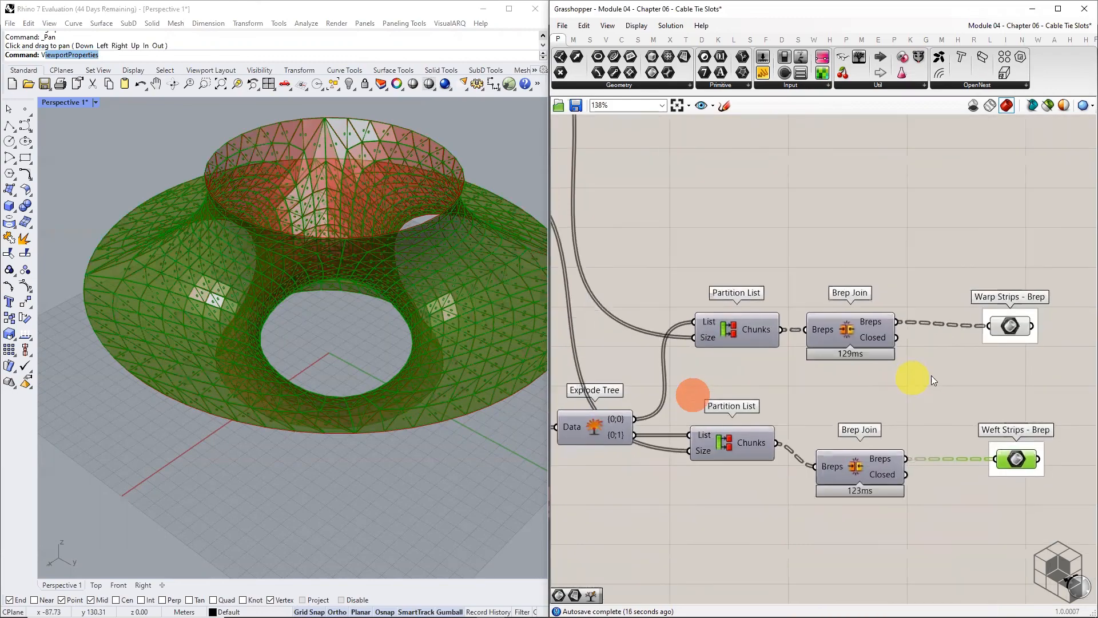
scroll(958, 370, "up", 2)
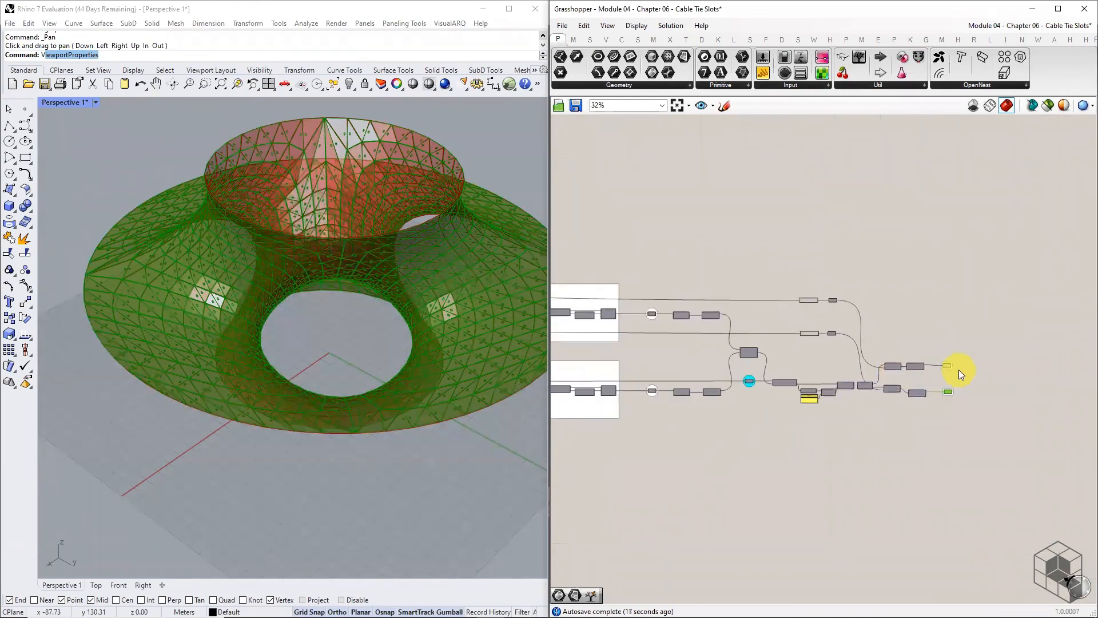
right_click_drag(309, 343, 424, 326)
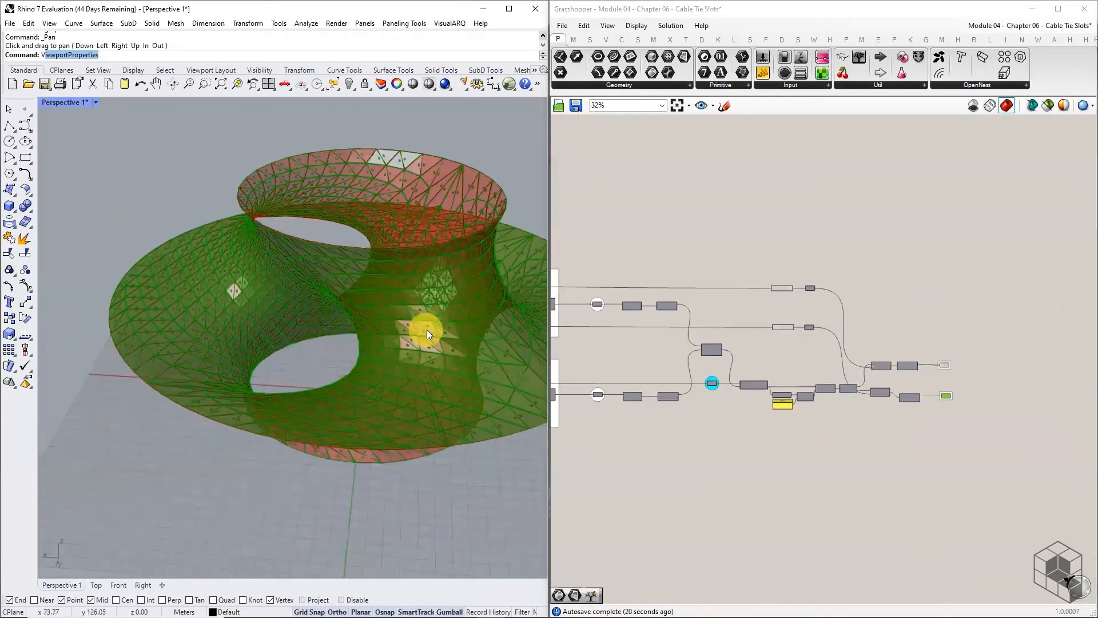
scroll(811, 311, "up", 1)
scroll(811, 311, "up", 3)
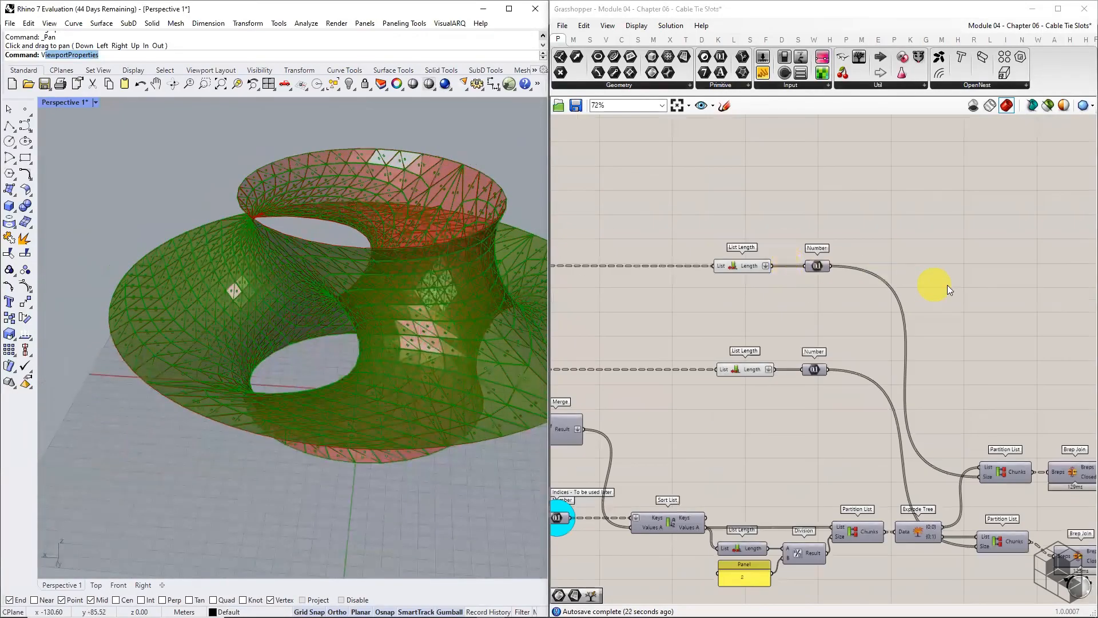